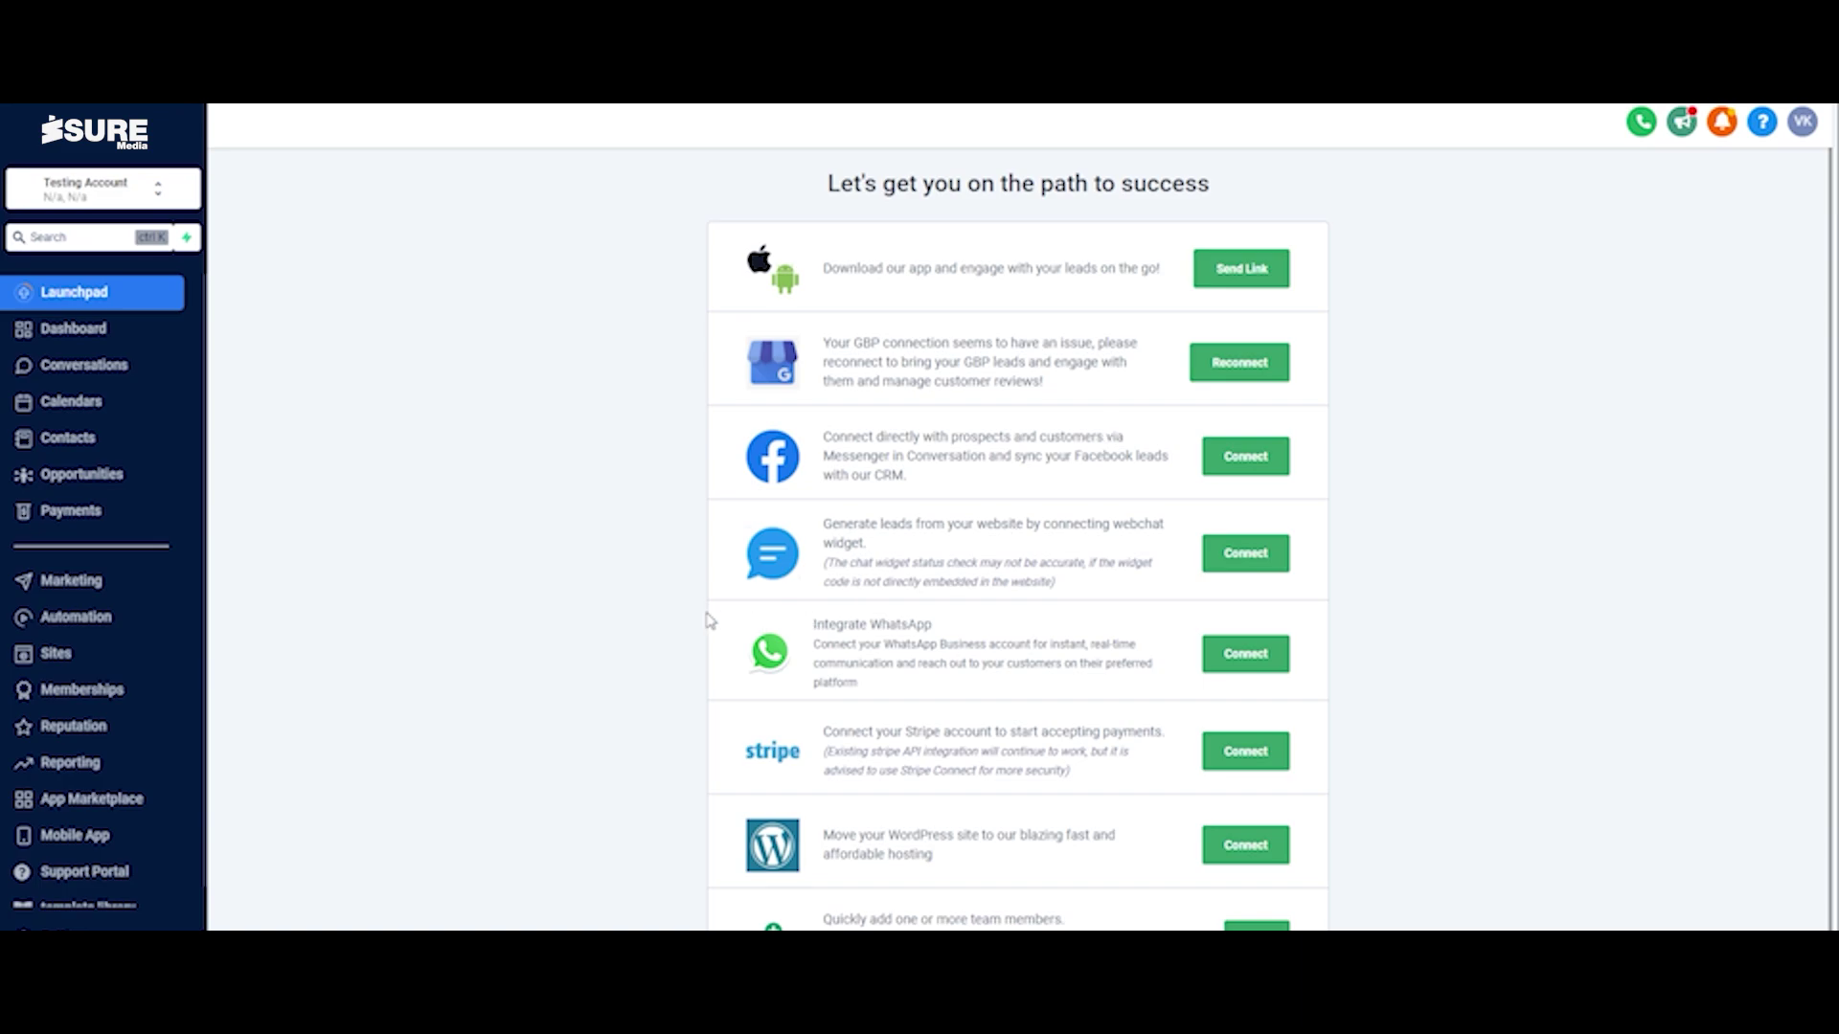
Create a new workflow from scratch inside the "00. Power Dialer" automation folder
{"action": "left_click", "coordinate": [107, 619]}
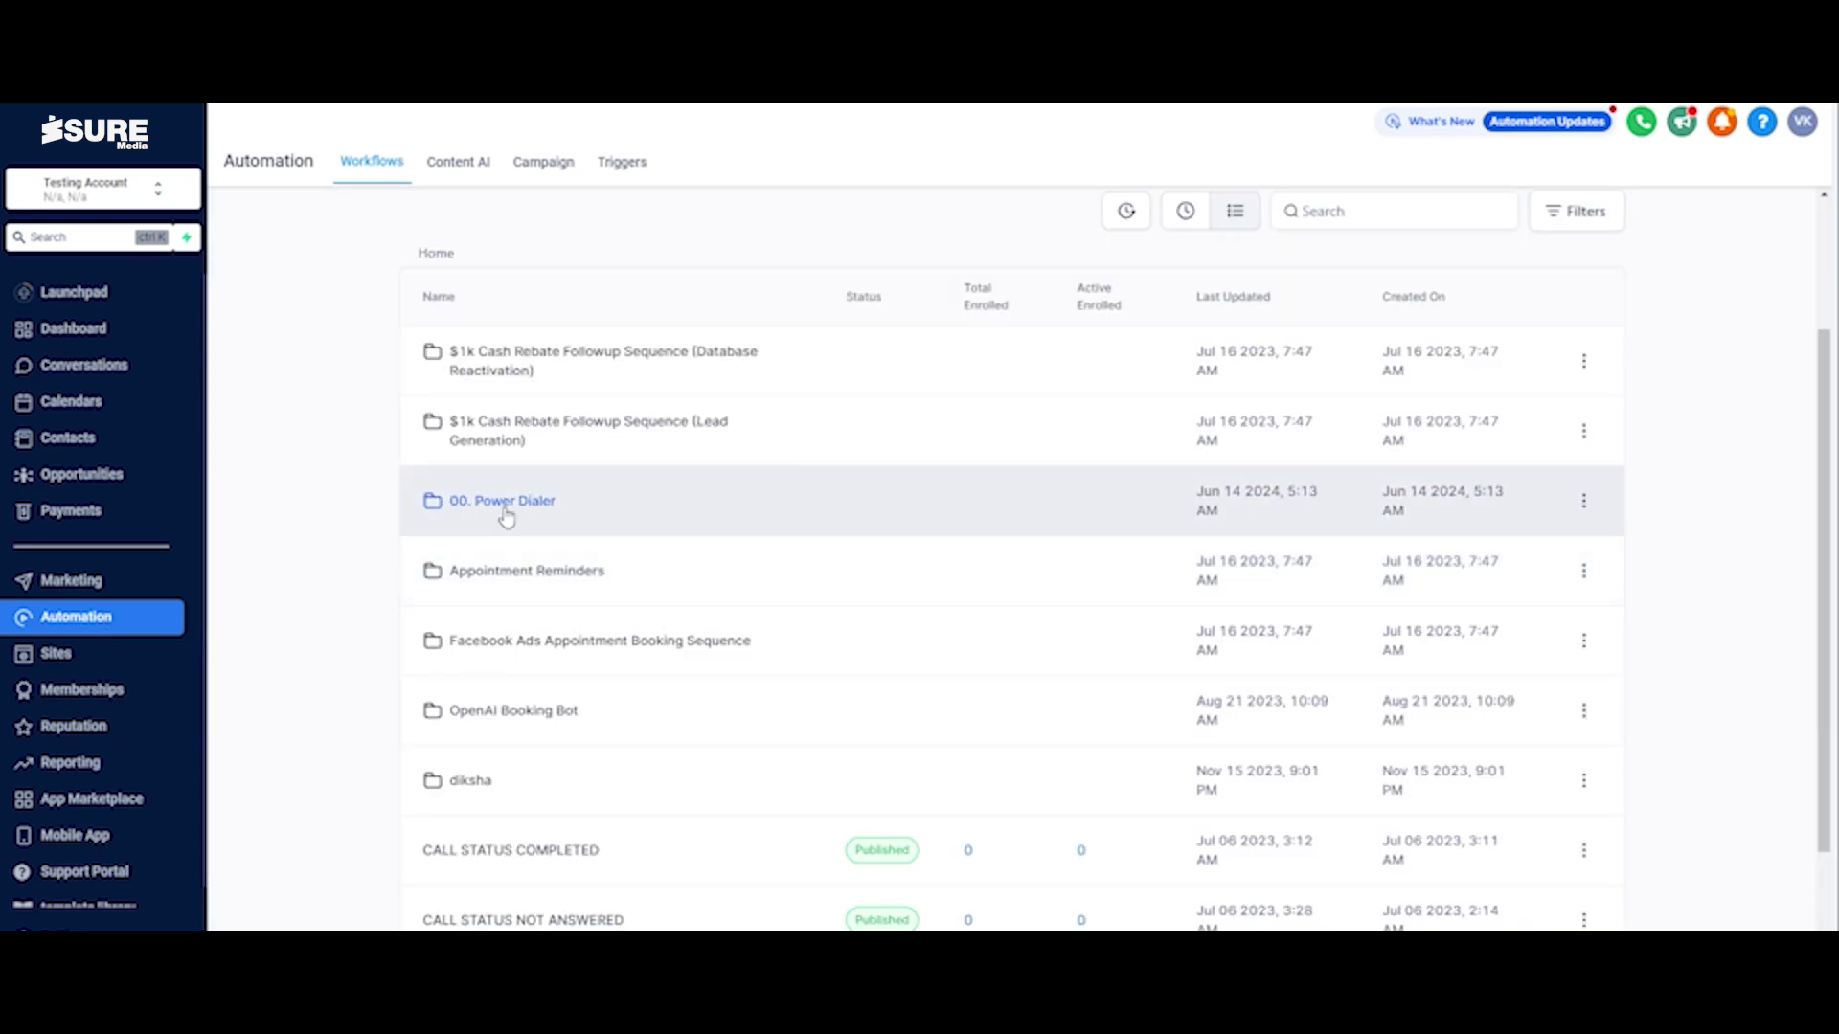
{"action": "left_click", "coordinate": [507, 517]}
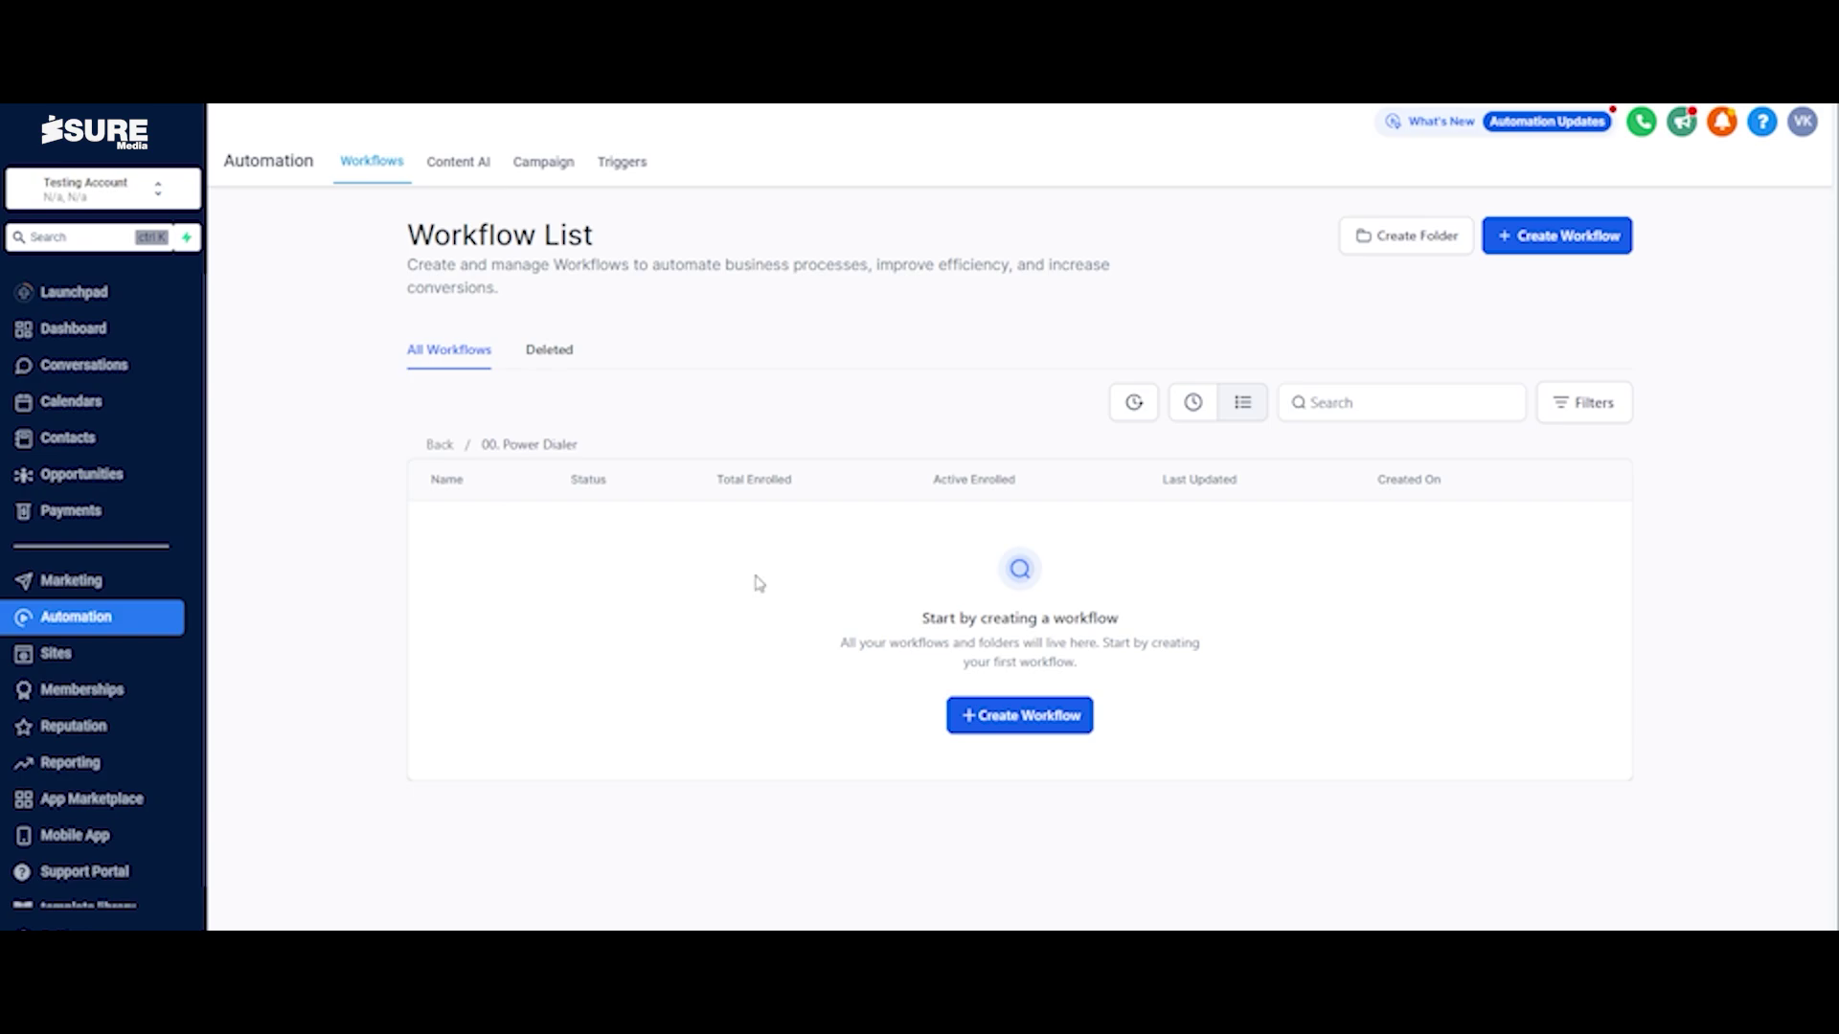
{"action": "left_click", "coordinate": [981, 726]}
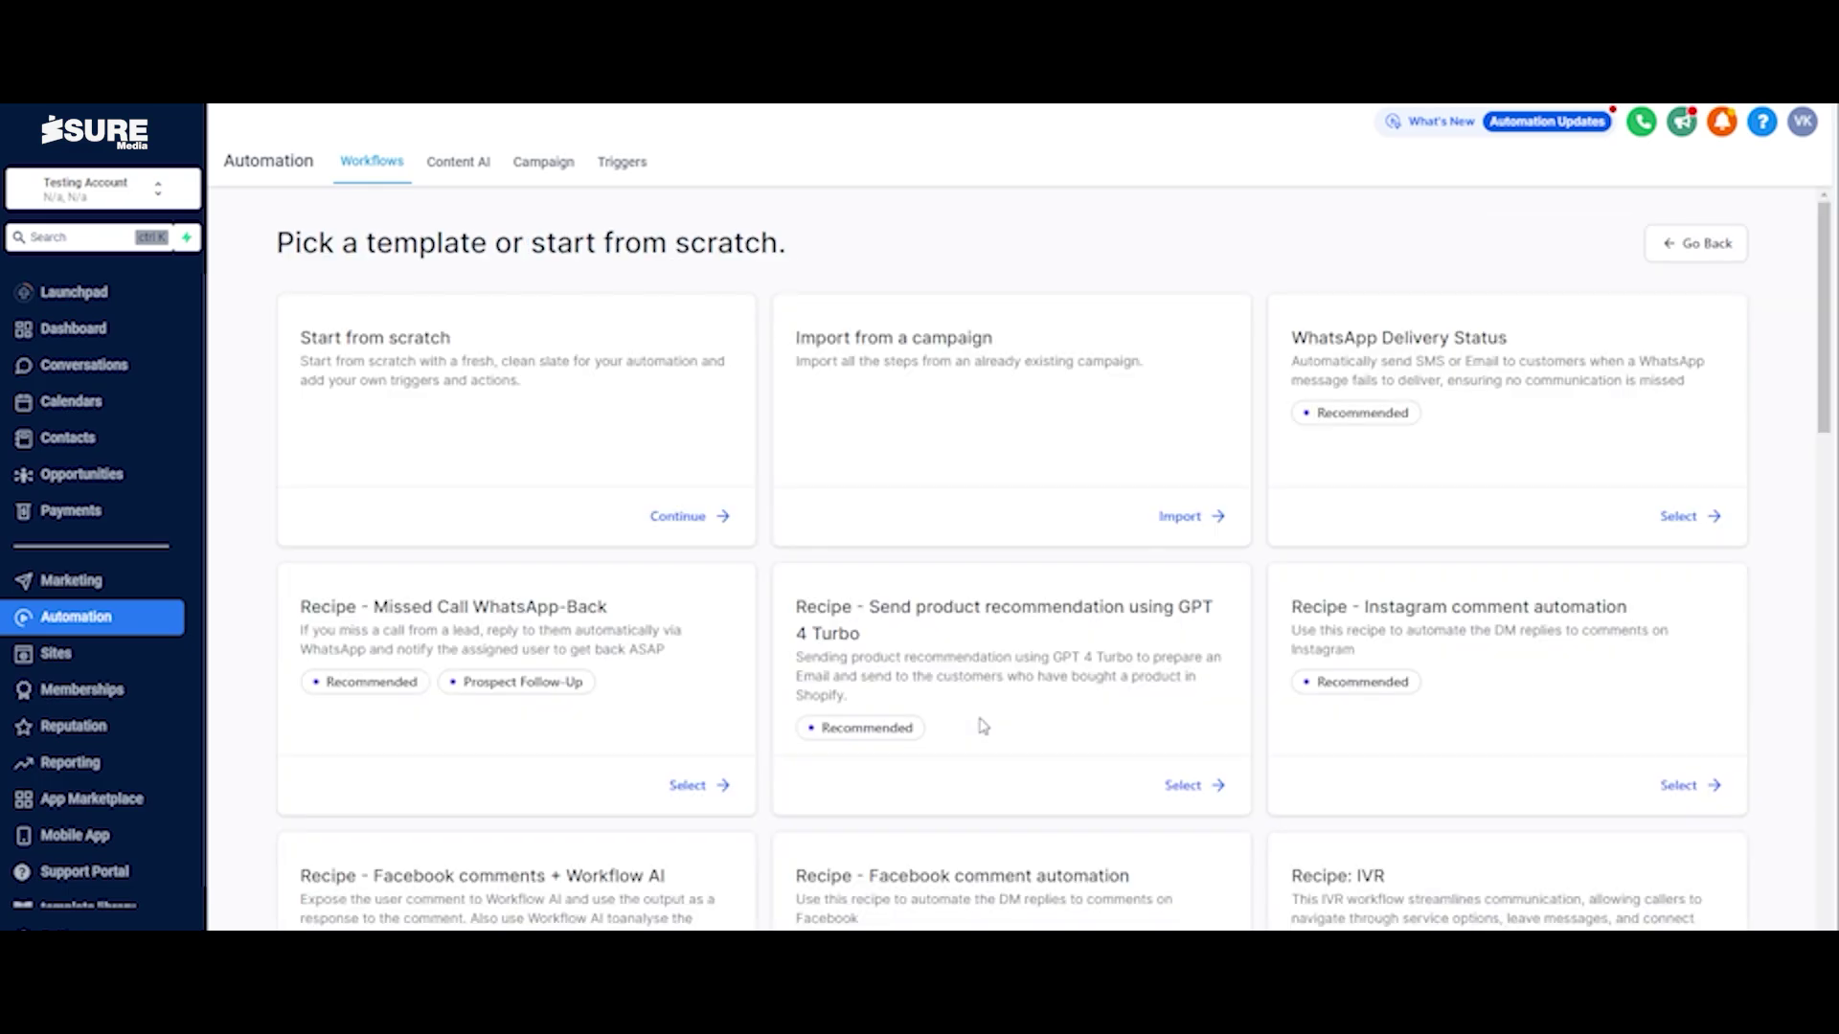
{"action": "left_click", "coordinate": [709, 515]}
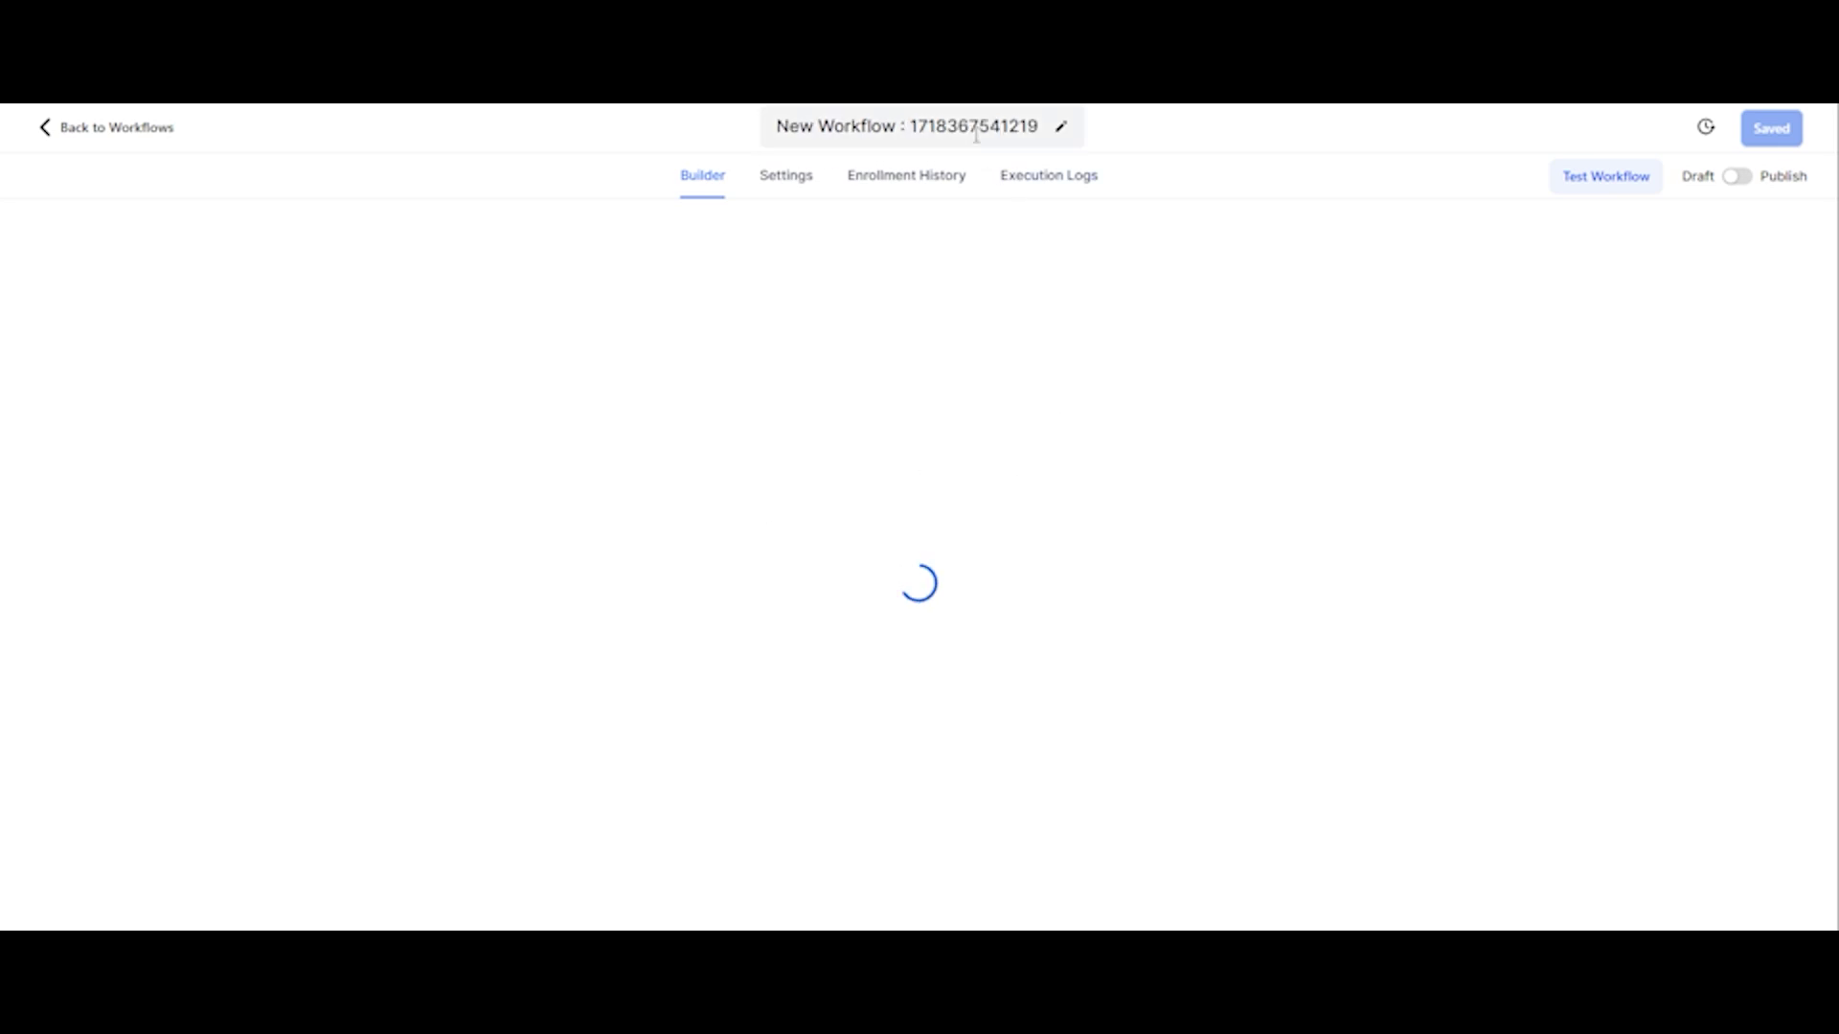
Name the new workflow "Dialer" and dismiss the re-entry notice
{"action": "triple_click", "coordinate": [976, 135]}
{"action": "type", "text": "D"}
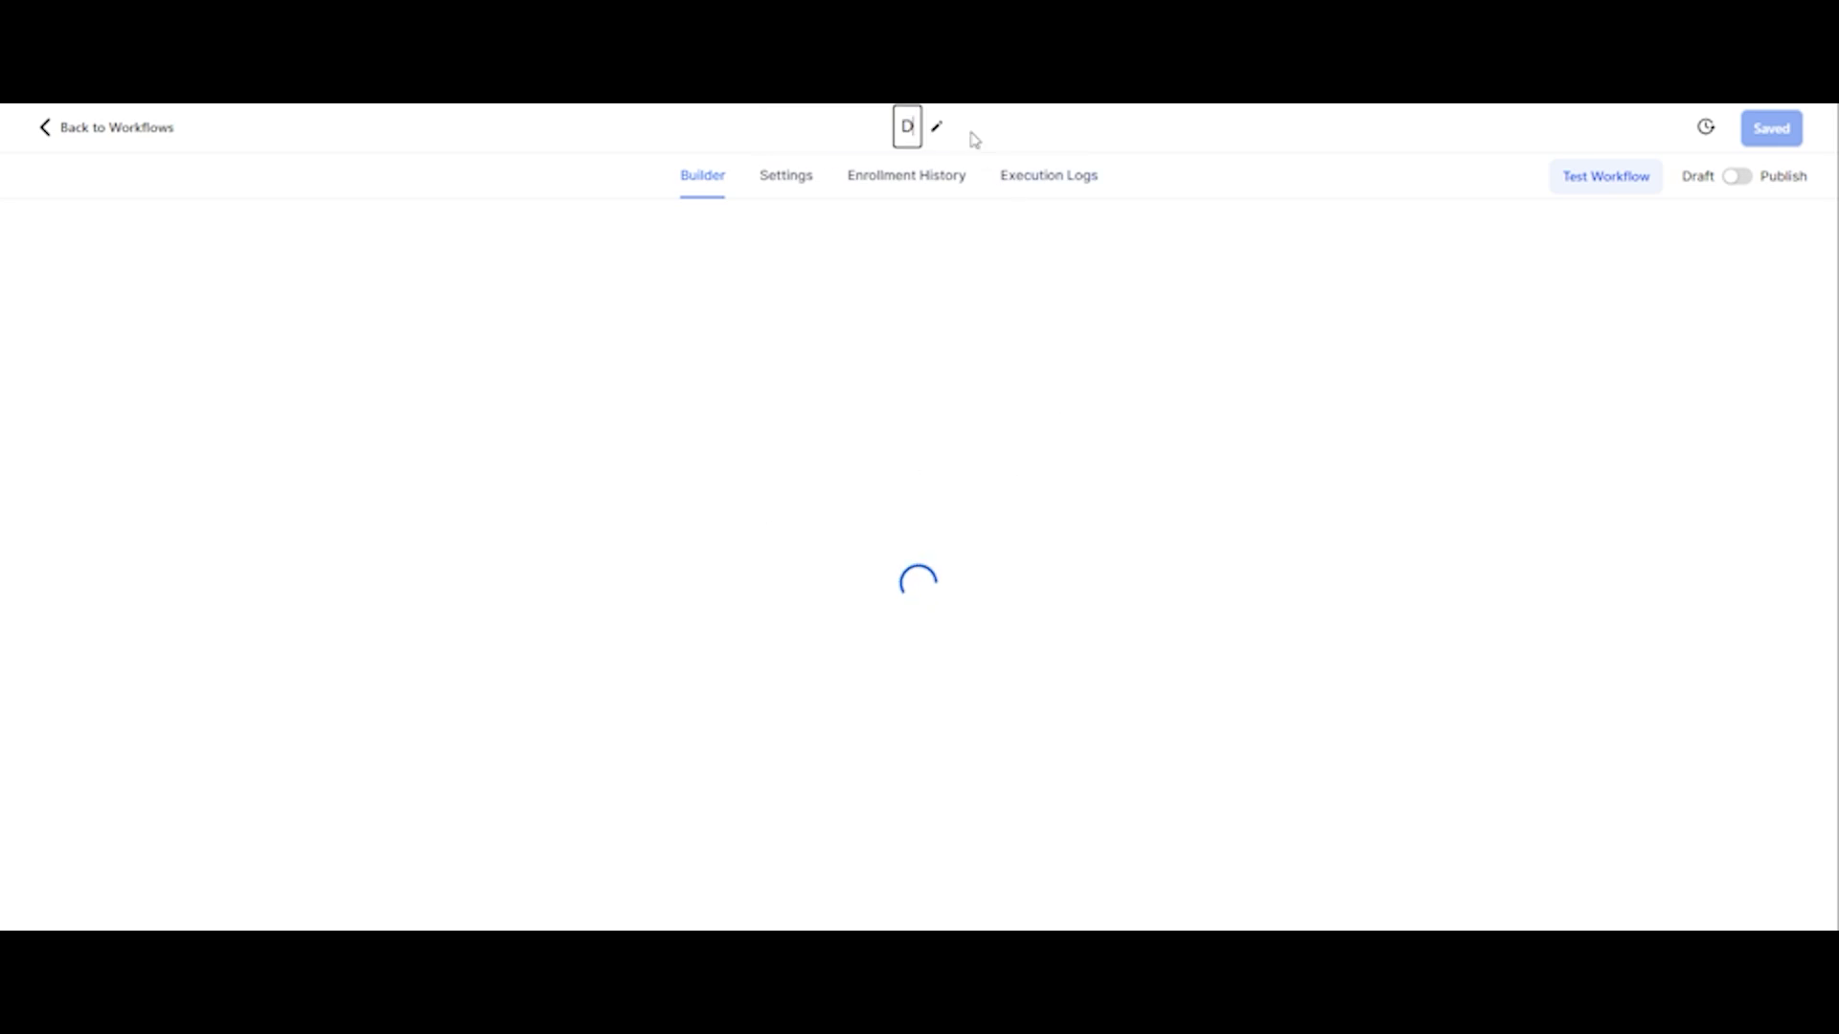
{"action": "type", "text": "ialer"}
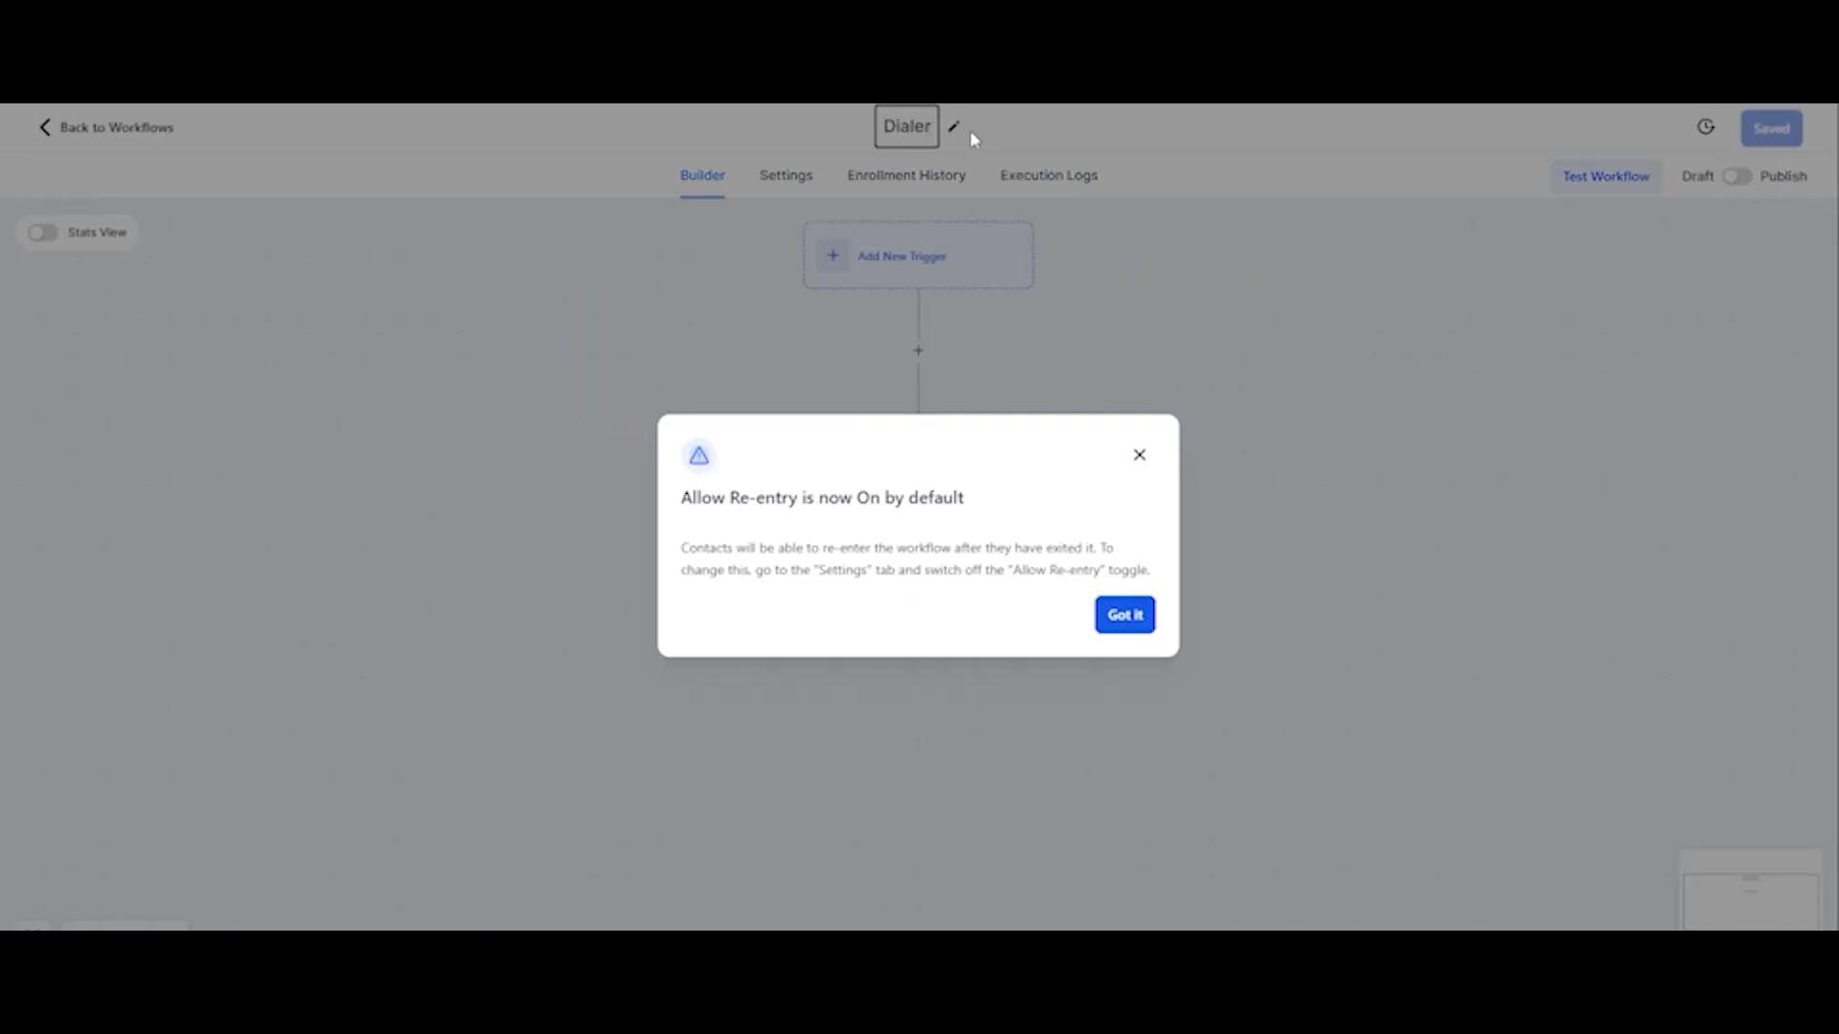
{"action": "left_click", "coordinate": [1124, 620]}
Add a Call action below the trigger, review its advanced settings, and save it with the default values
{"action": "left_click", "coordinate": [918, 351]}
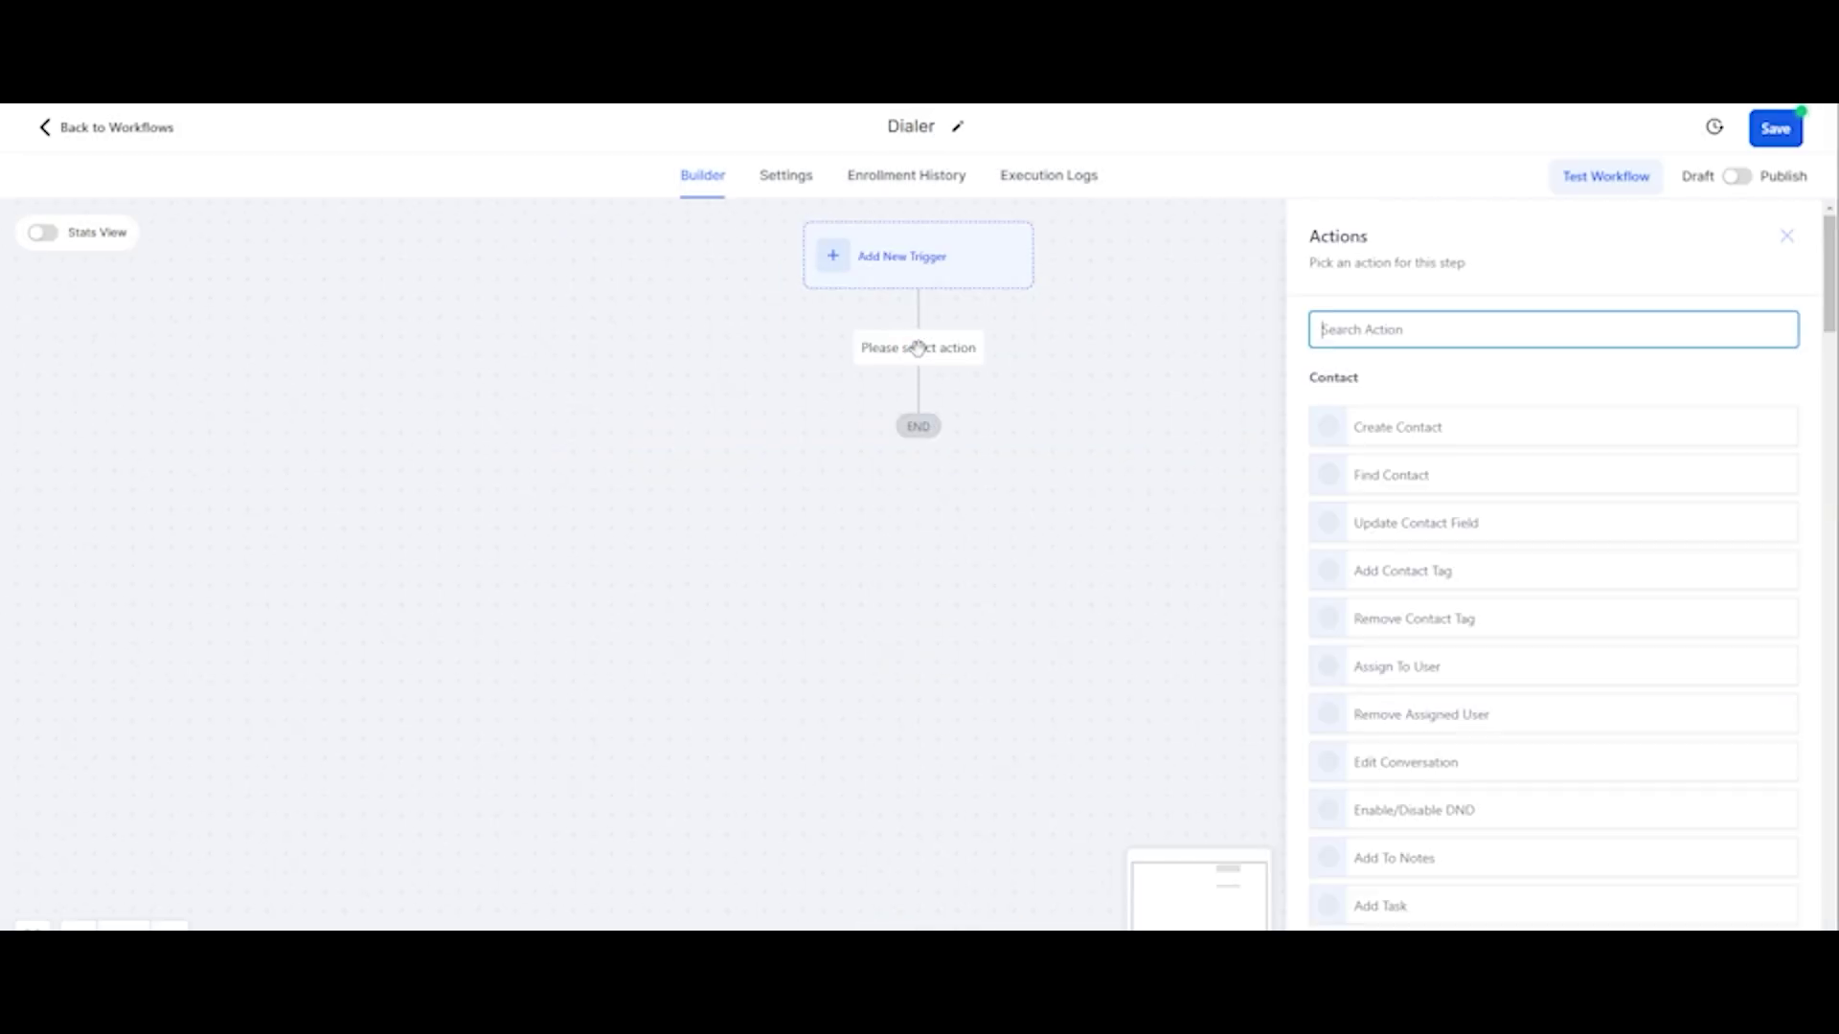
{"action": "scroll", "coordinate": [1435, 340], "scroll_direction": "down", "scroll_amount": 9}
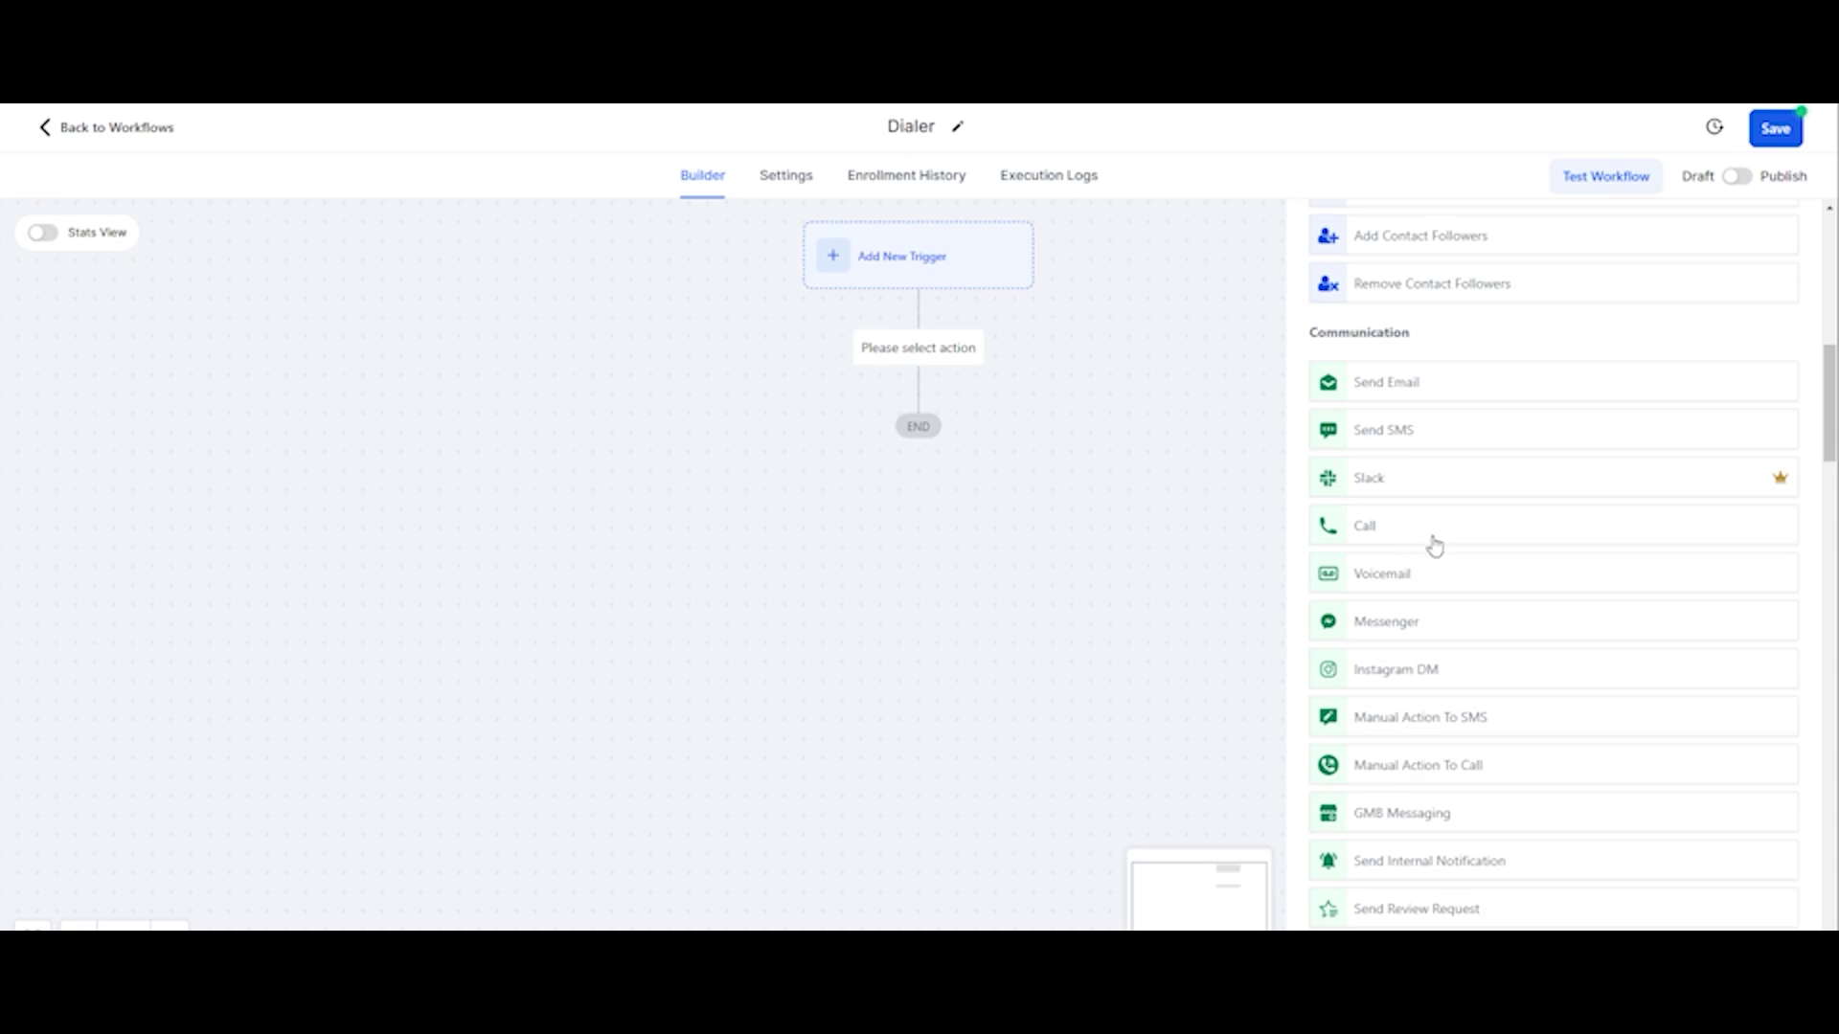
{"action": "scroll", "coordinate": [1434, 541], "scroll_direction": "down", "scroll_amount": 1}
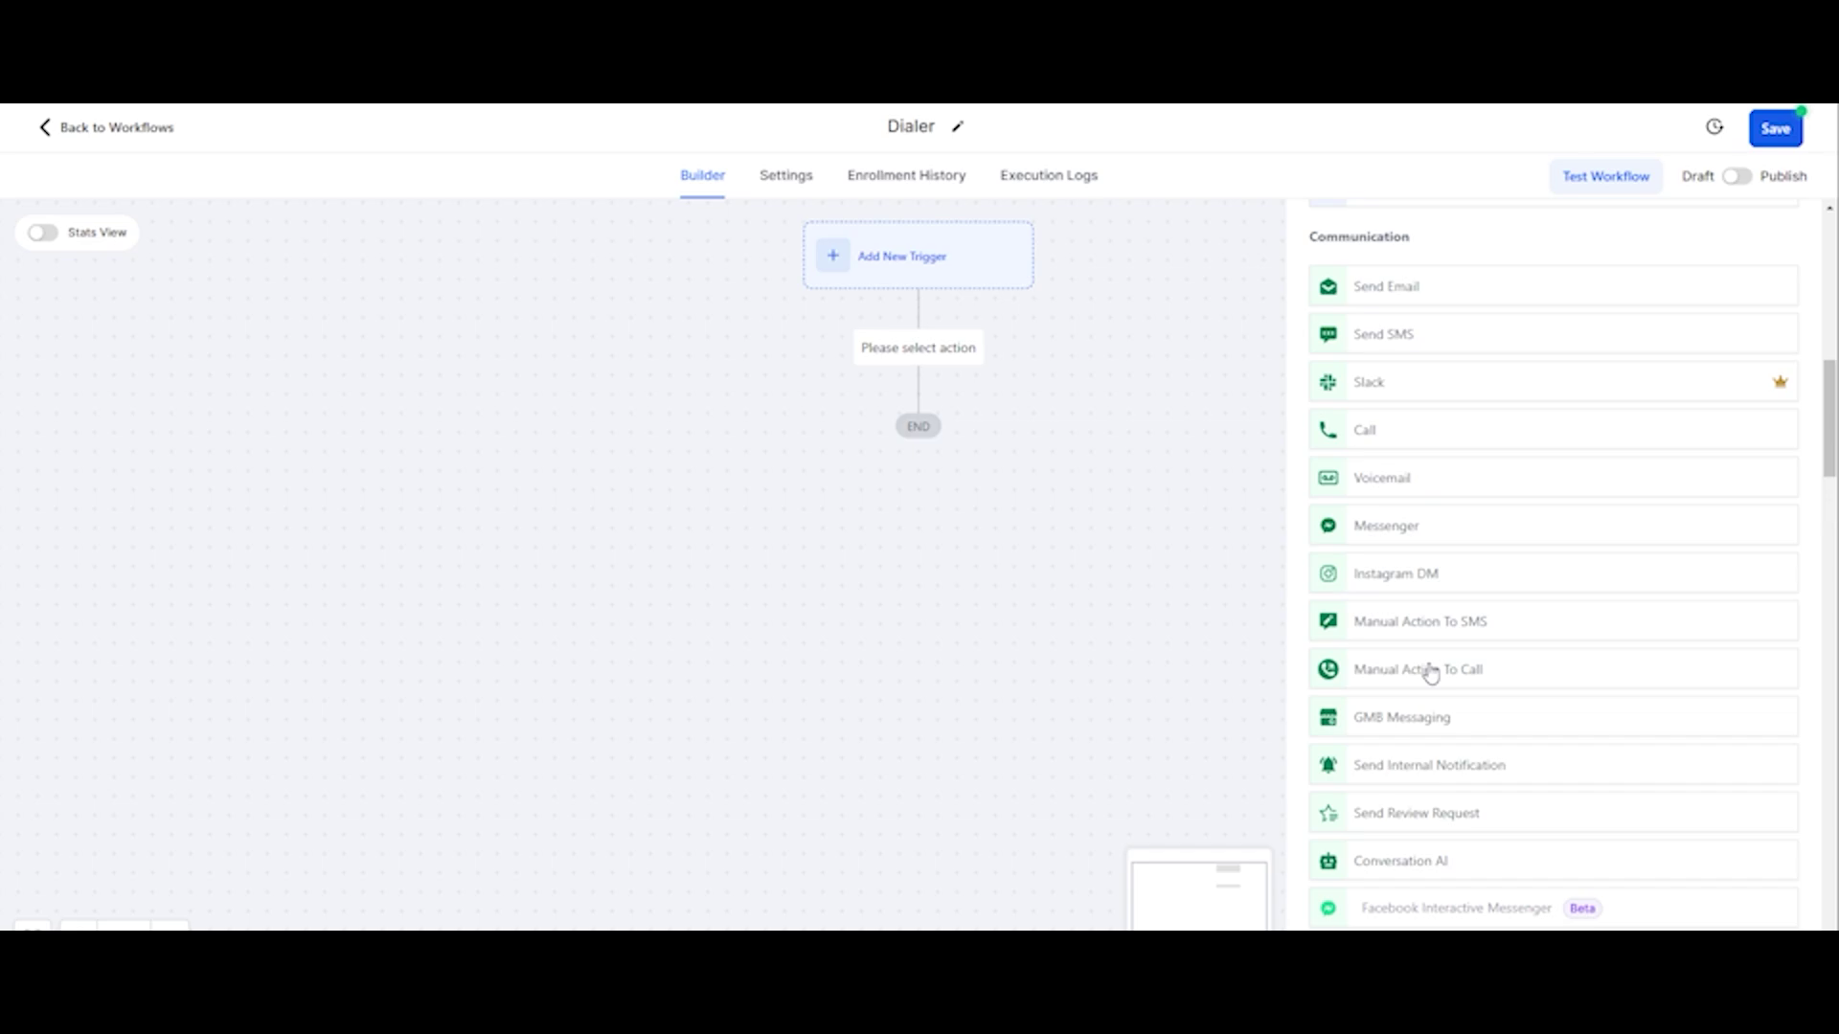
{"action": "left_click", "coordinate": [1422, 440]}
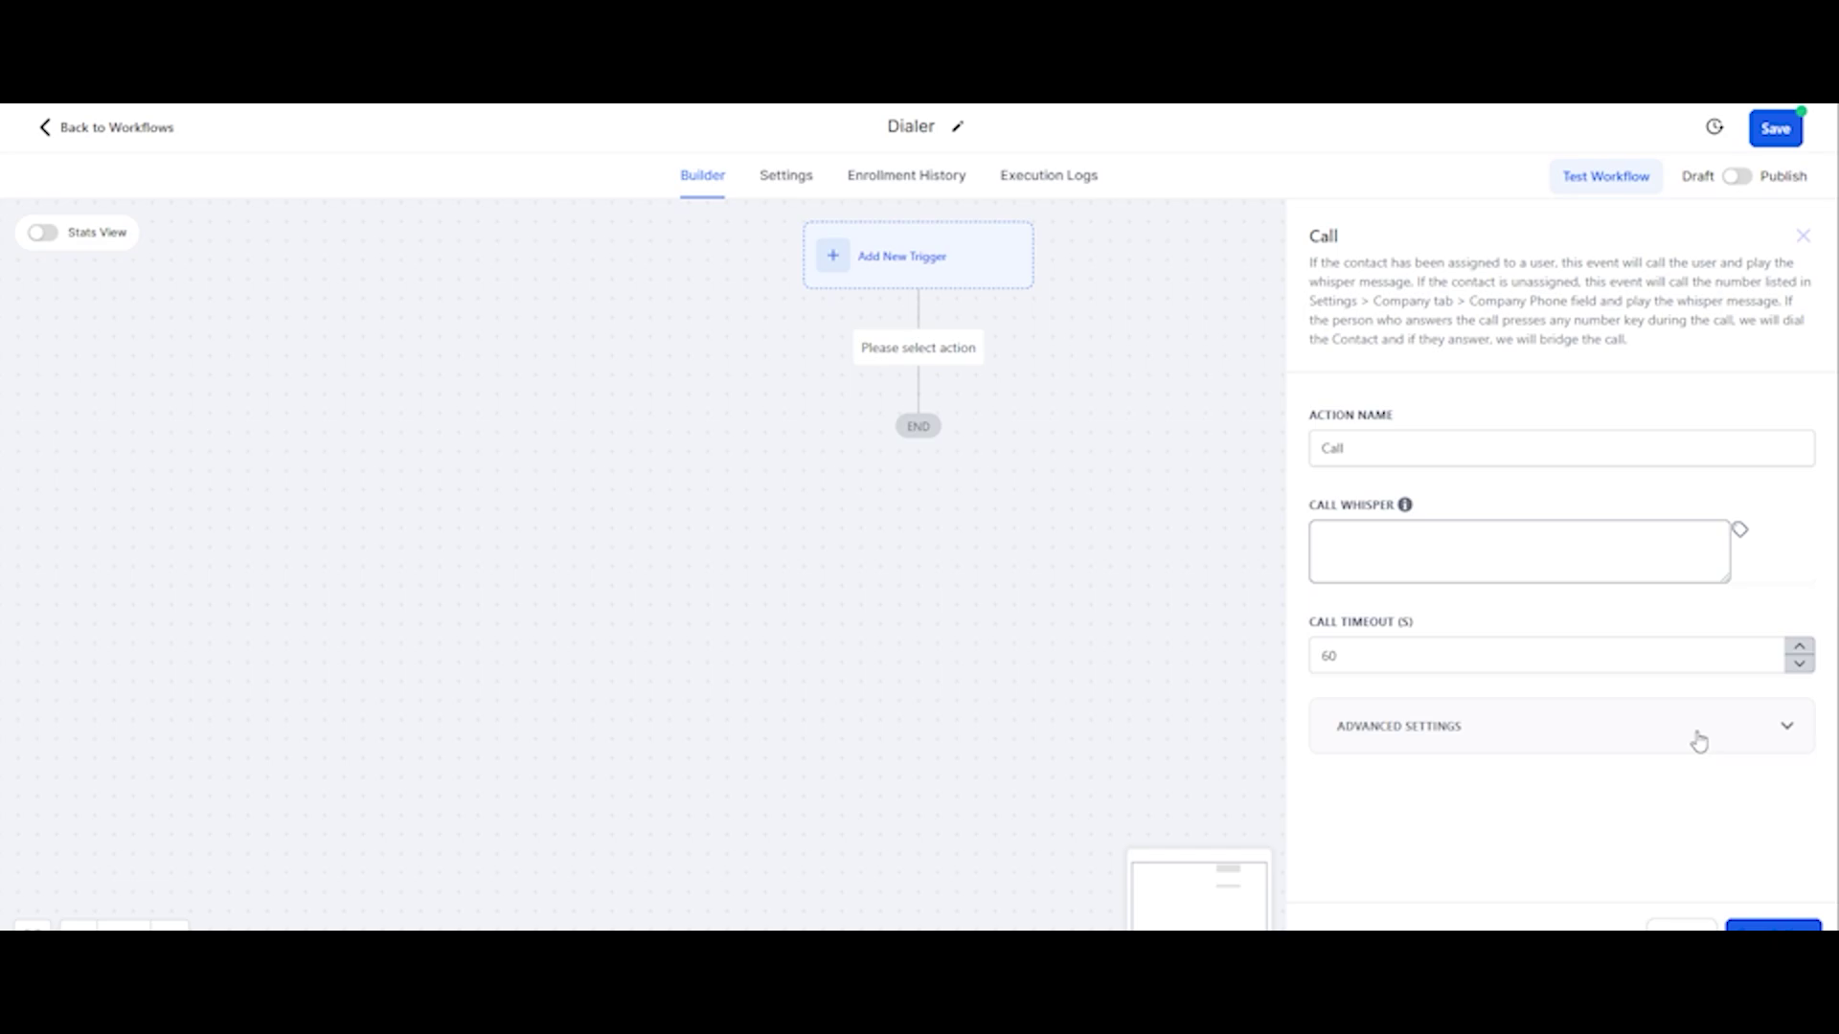
{"action": "left_click", "coordinate": [1555, 745]}
{"action": "scroll", "coordinate": [1571, 762], "scroll_direction": "down", "scroll_amount": 1}
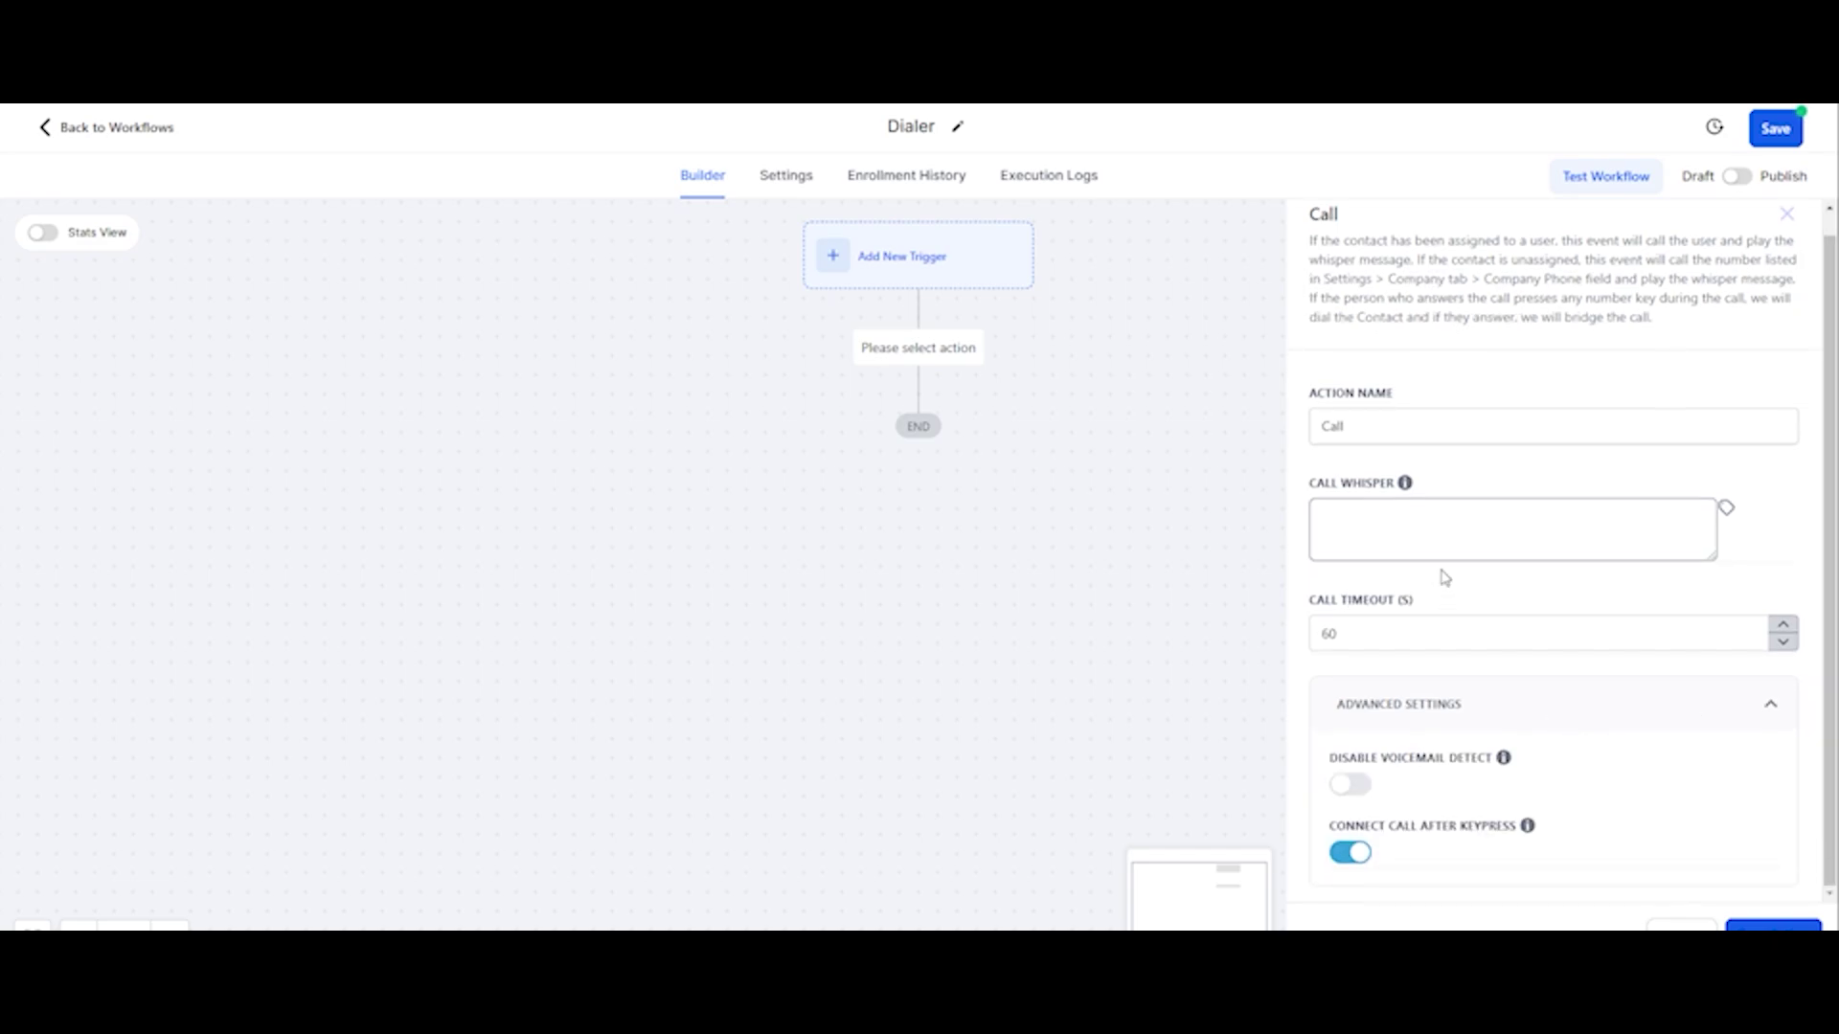
{"action": "mouse_move", "coordinate": [1406, 497]}
{"action": "left_click", "coordinate": [1773, 919]}
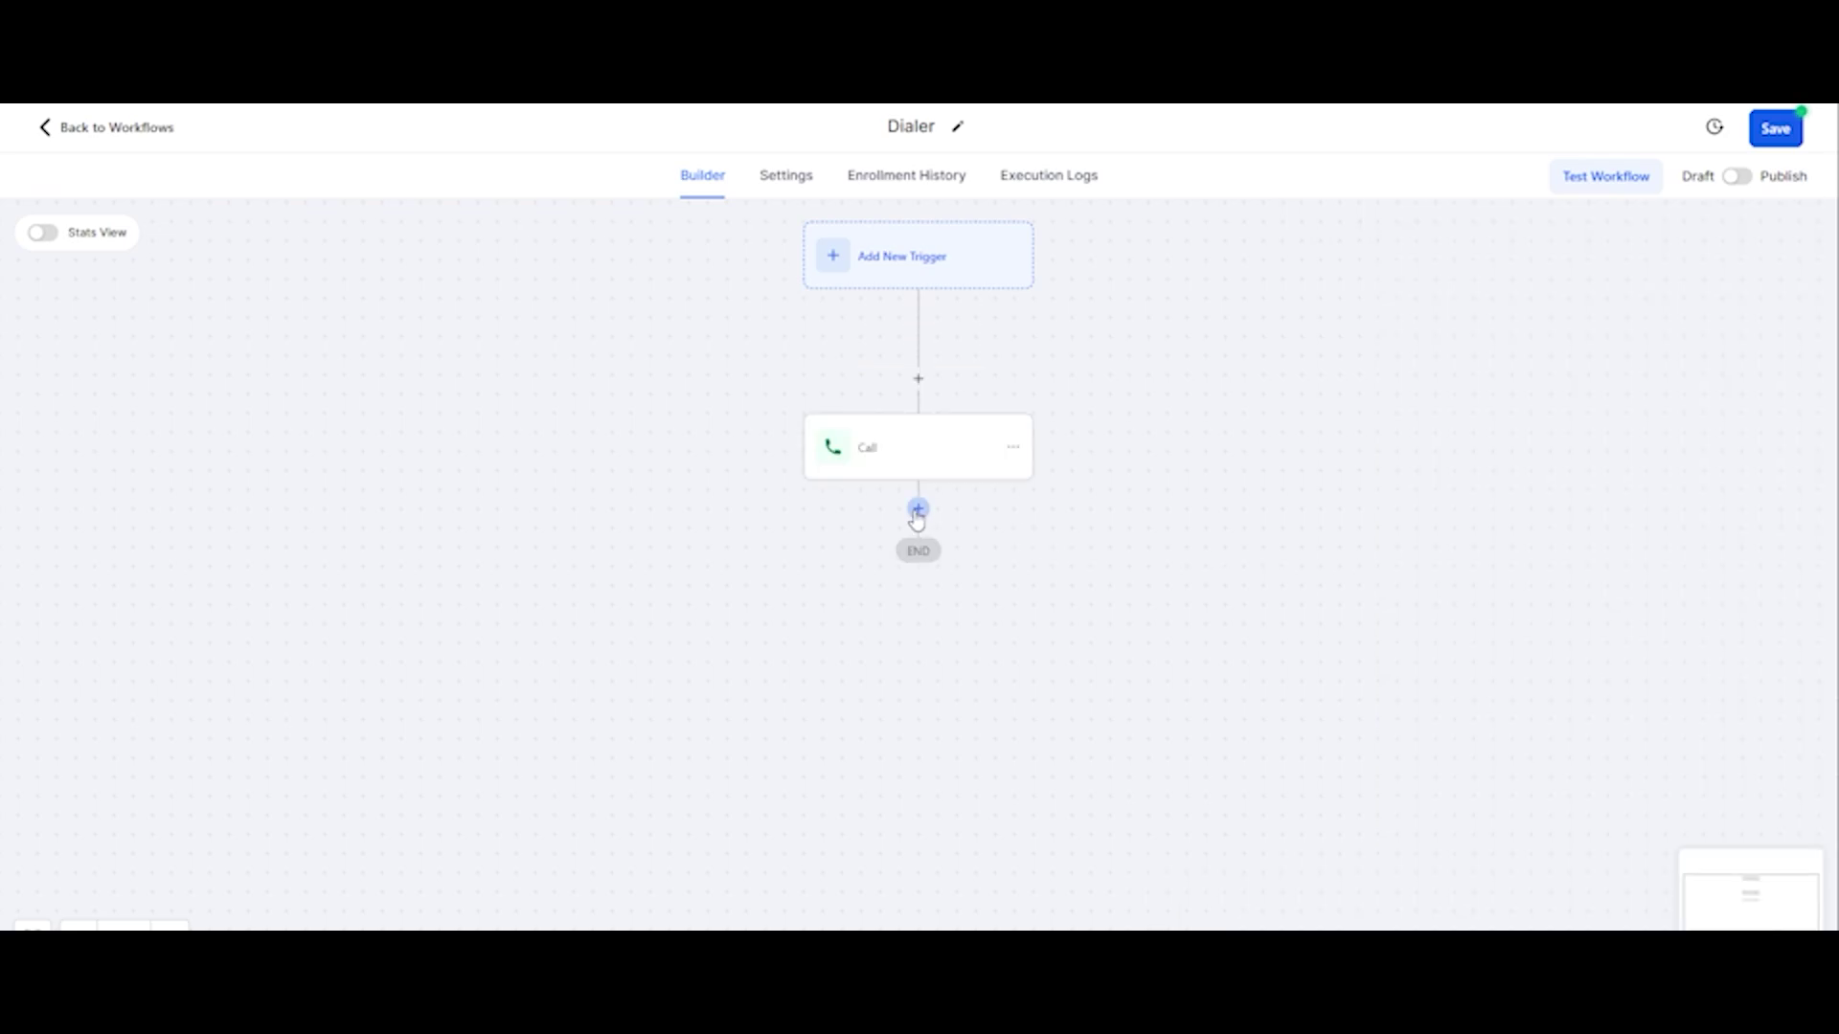
Add a Wait action after the call, named "Wait 1 min", with a time delay of 1 minute
{"action": "left_click", "coordinate": [916, 509]}
{"action": "type", "text": "wai"}
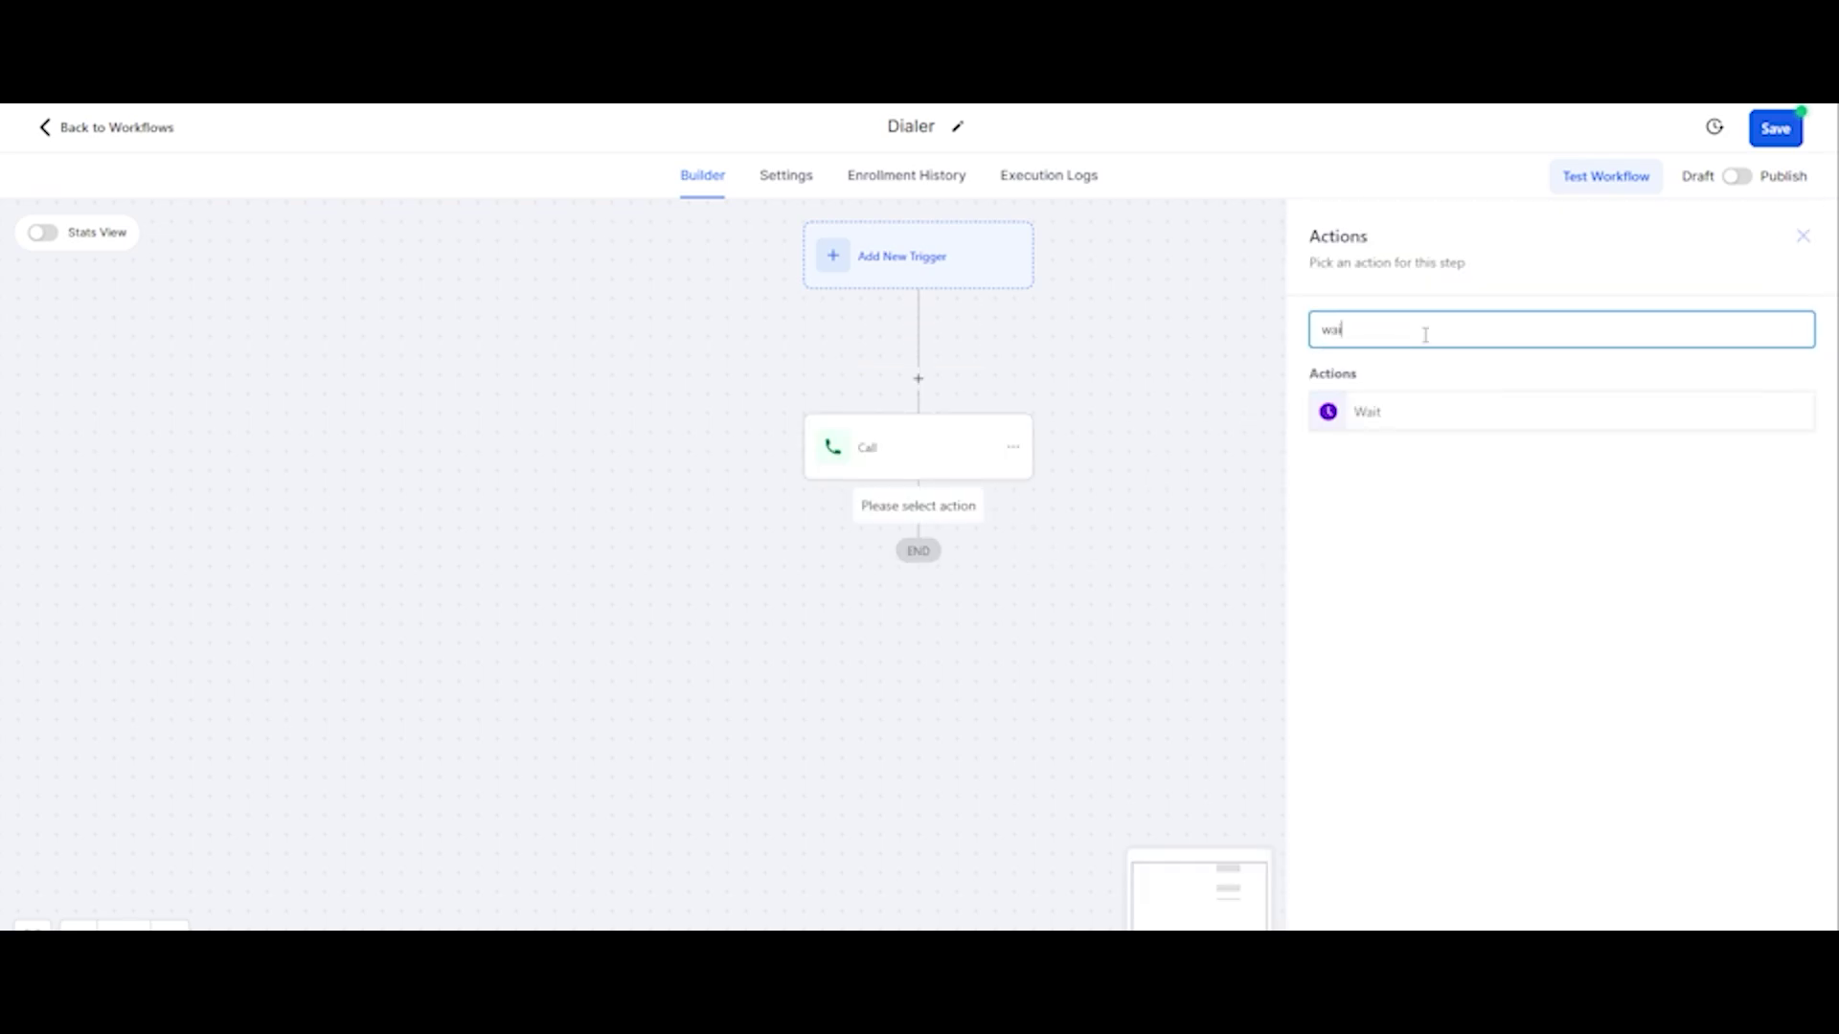
{"action": "type", "text": "t"}
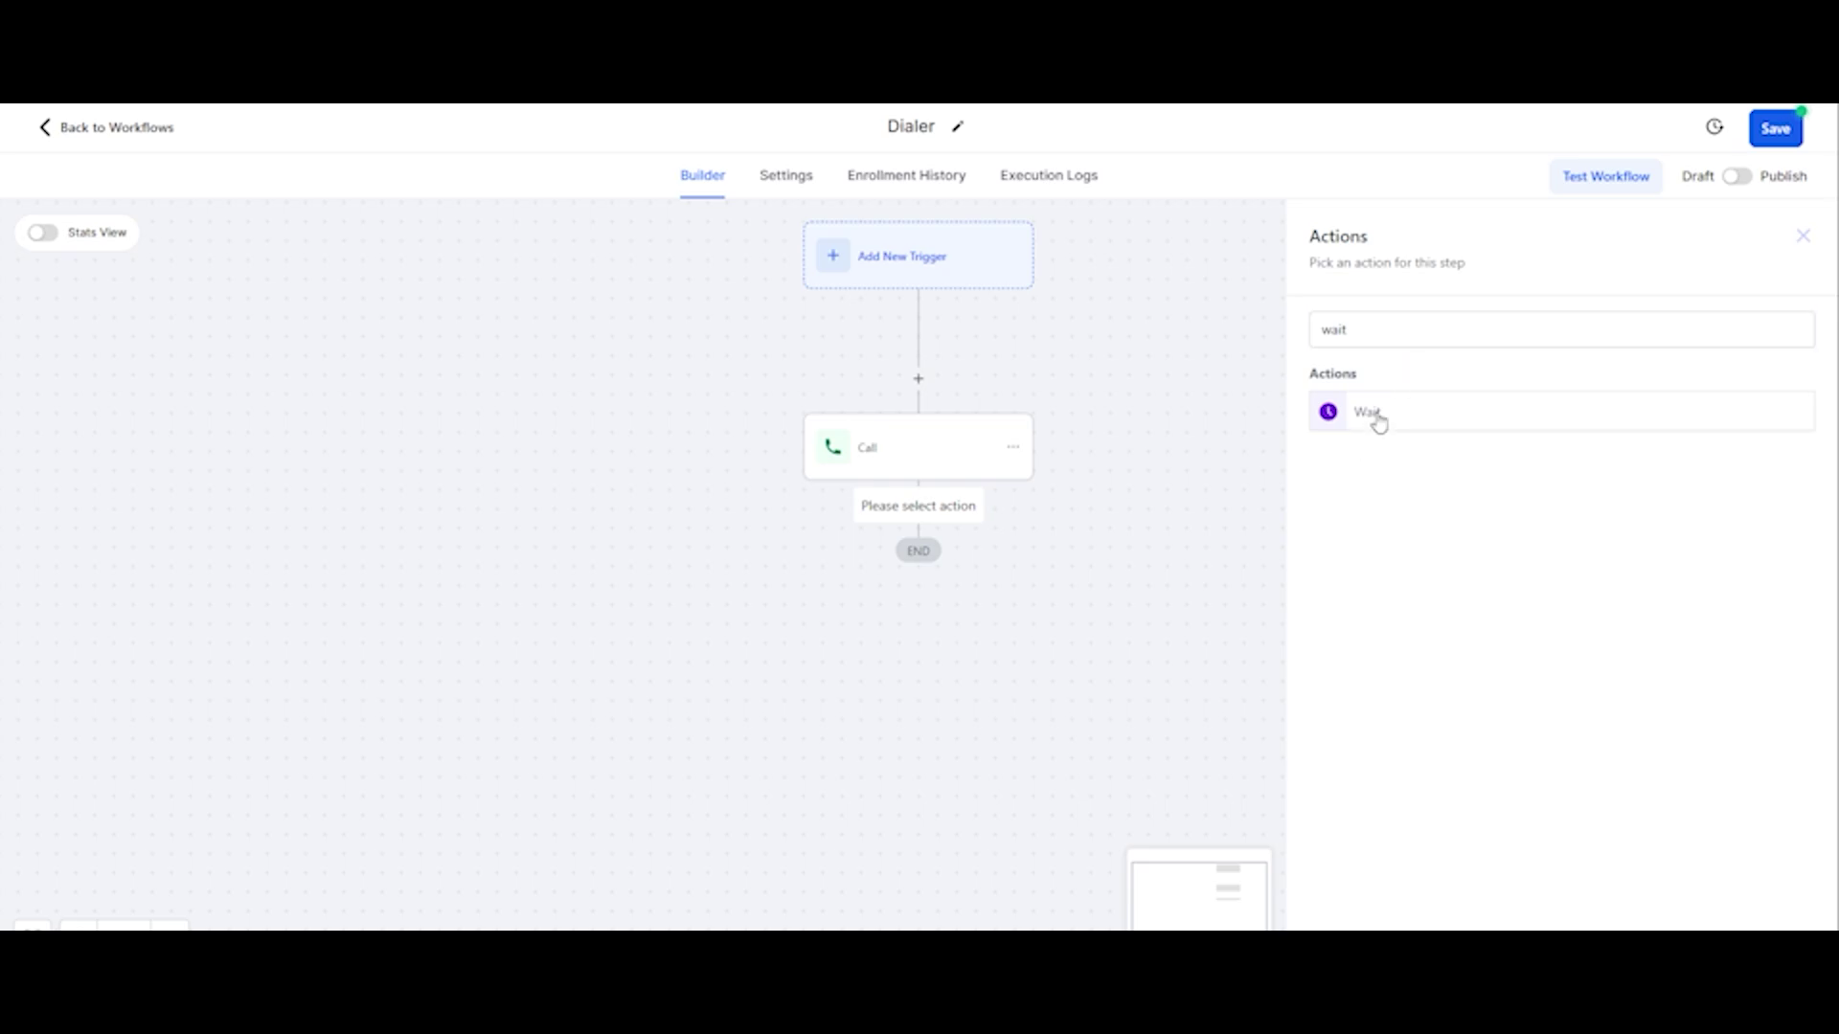
{"action": "left_click", "coordinate": [1379, 418]}
{"action": "left_click", "coordinate": [1147, 368]}
{"action": "type", "text": "1 min"}
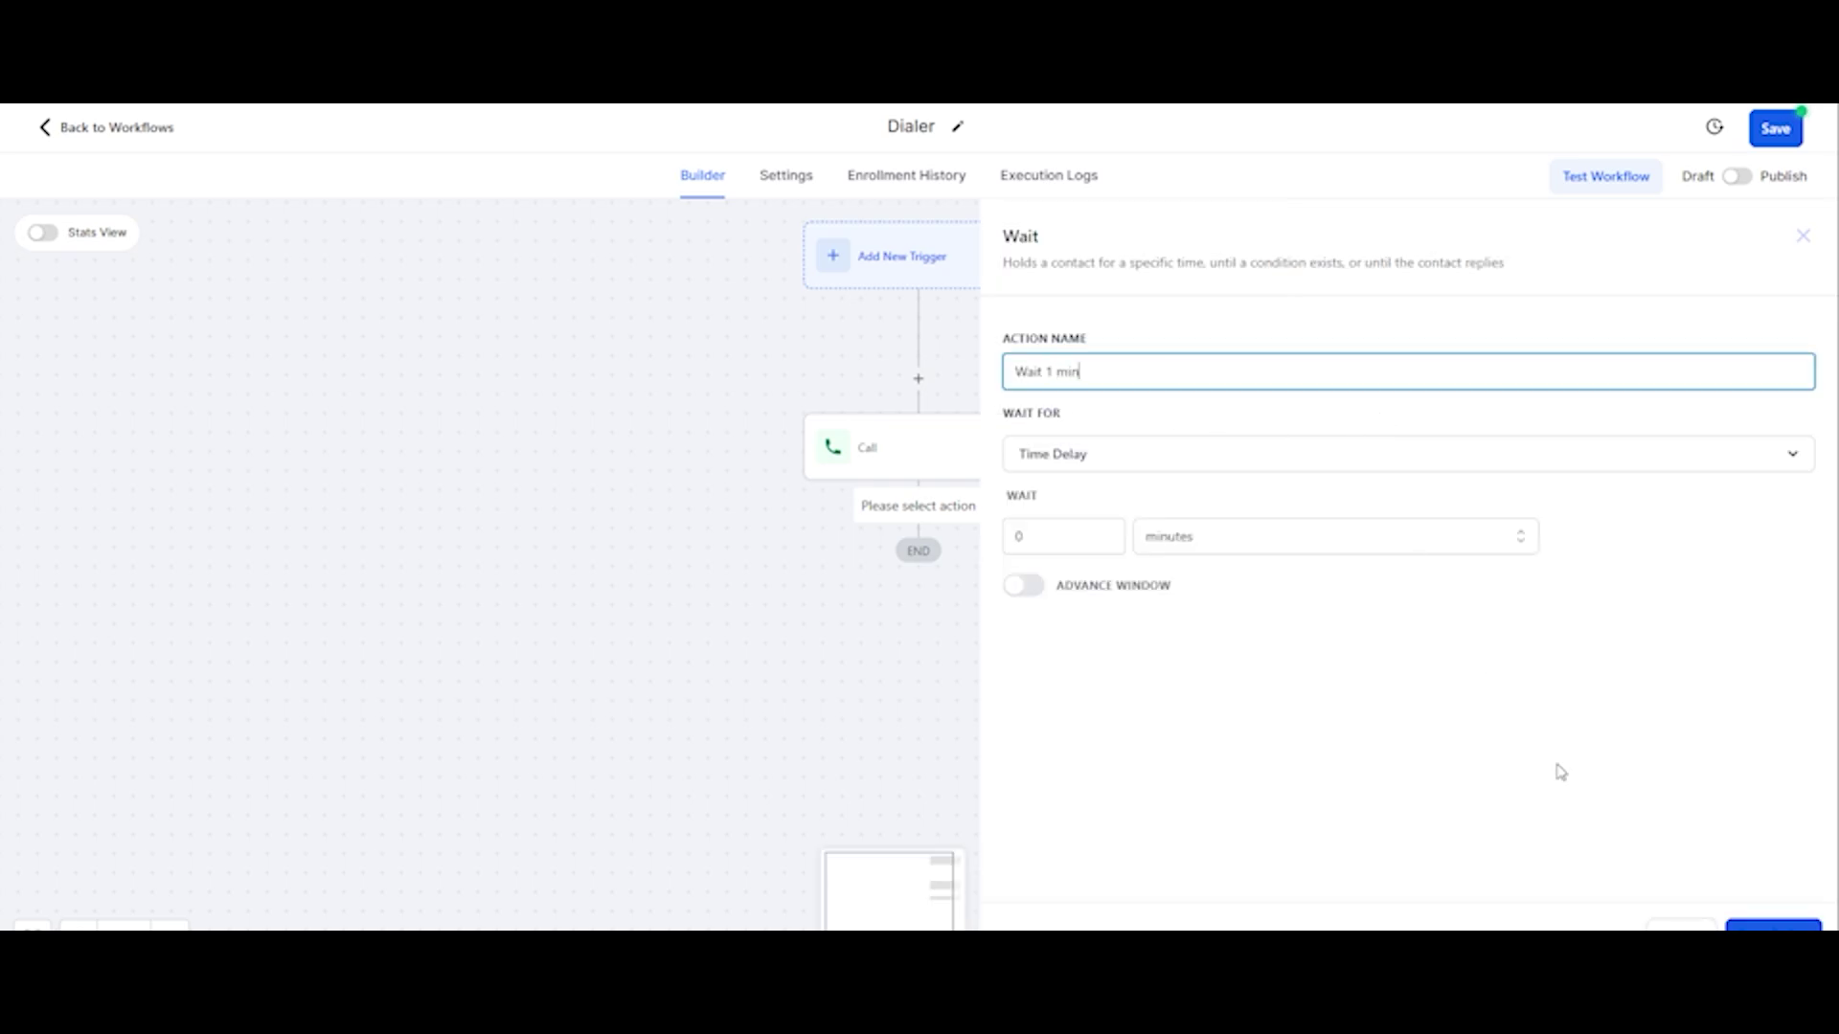
{"action": "left_click", "coordinate": [1774, 925]}
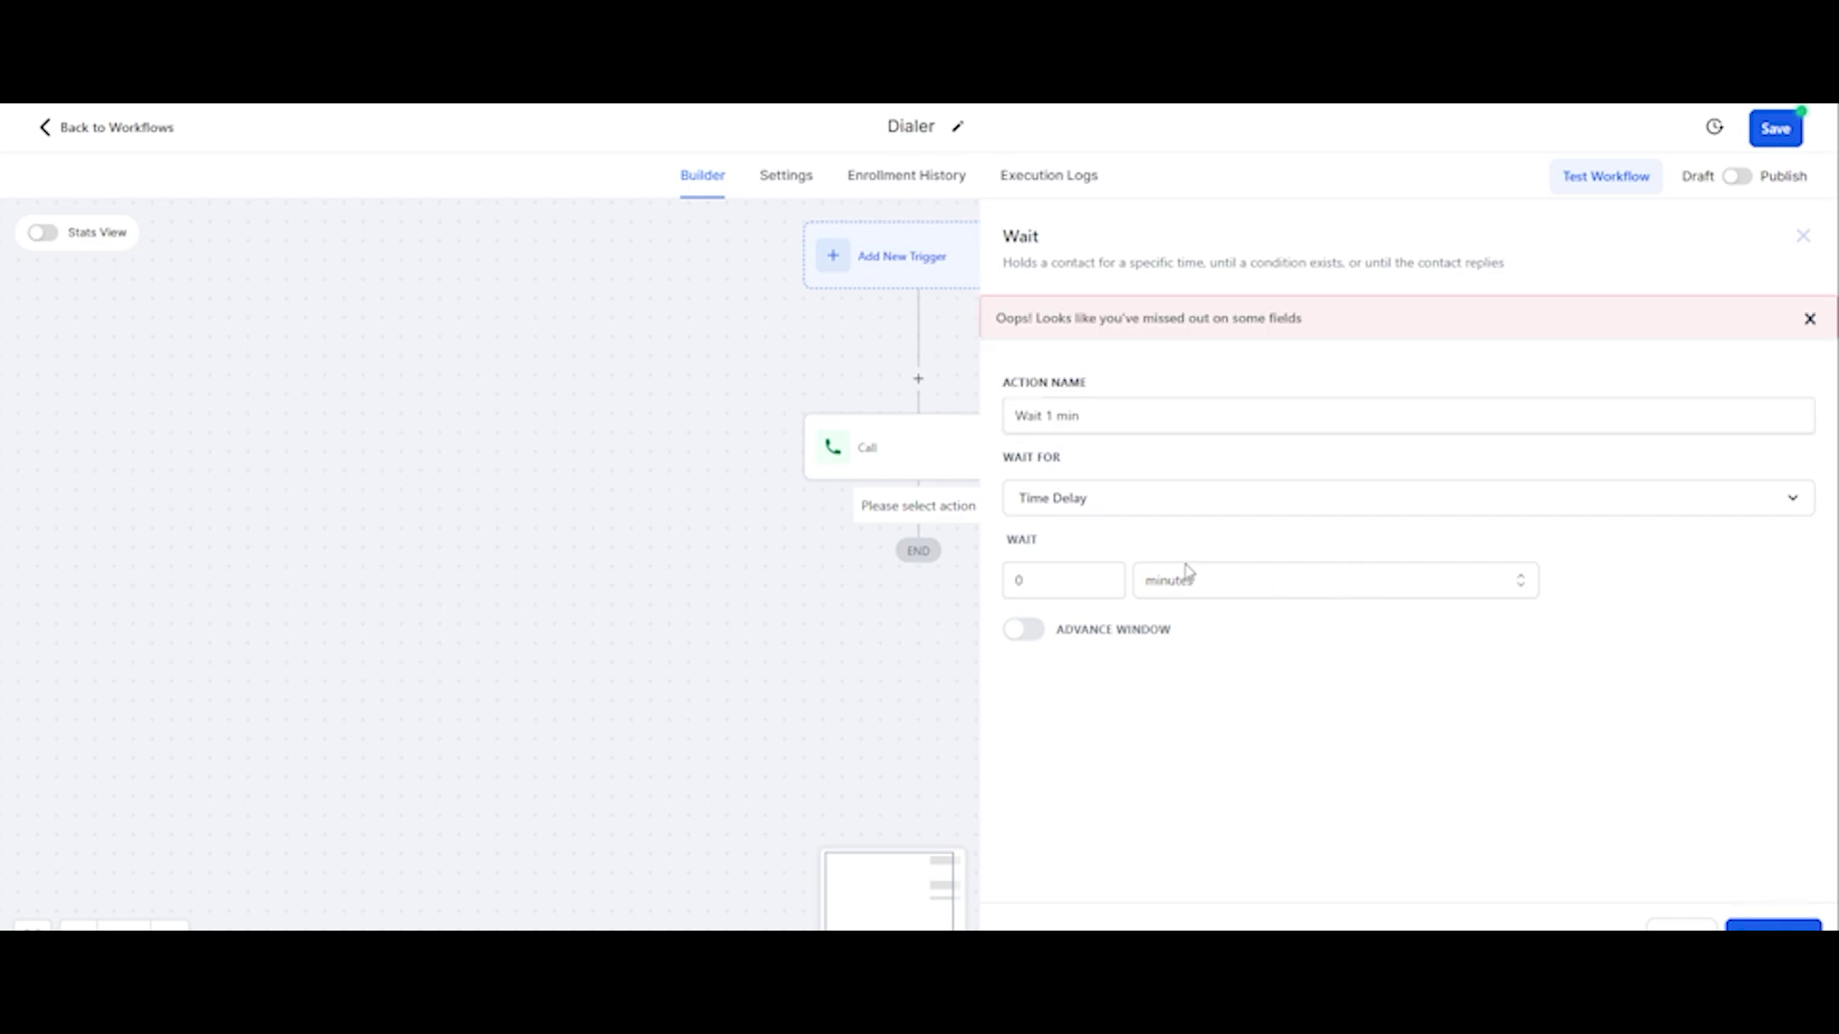
{"action": "double_click", "coordinate": [1071, 578]}
{"action": "type", "text": "1"}
{"action": "left_click", "coordinate": [1774, 925]}
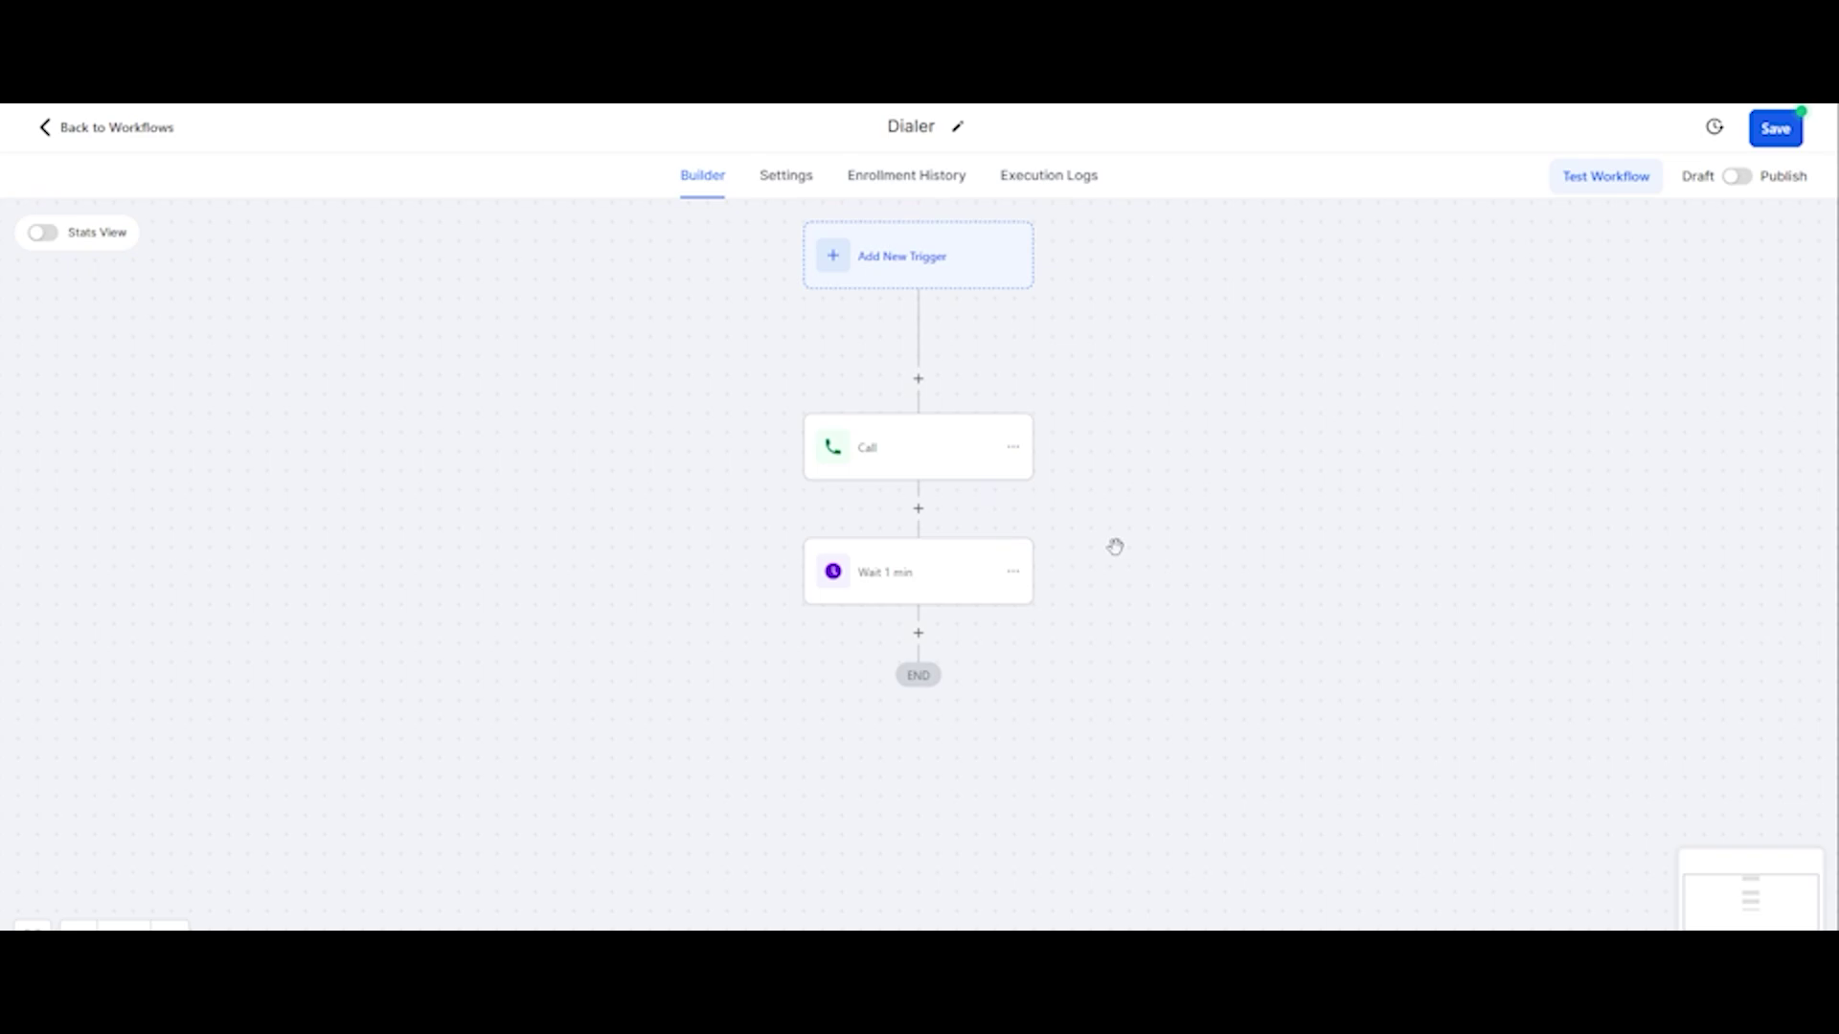
Copy the Call action together with the wait that follows it to the end of the workflow
{"action": "left_click", "coordinate": [1013, 448]}
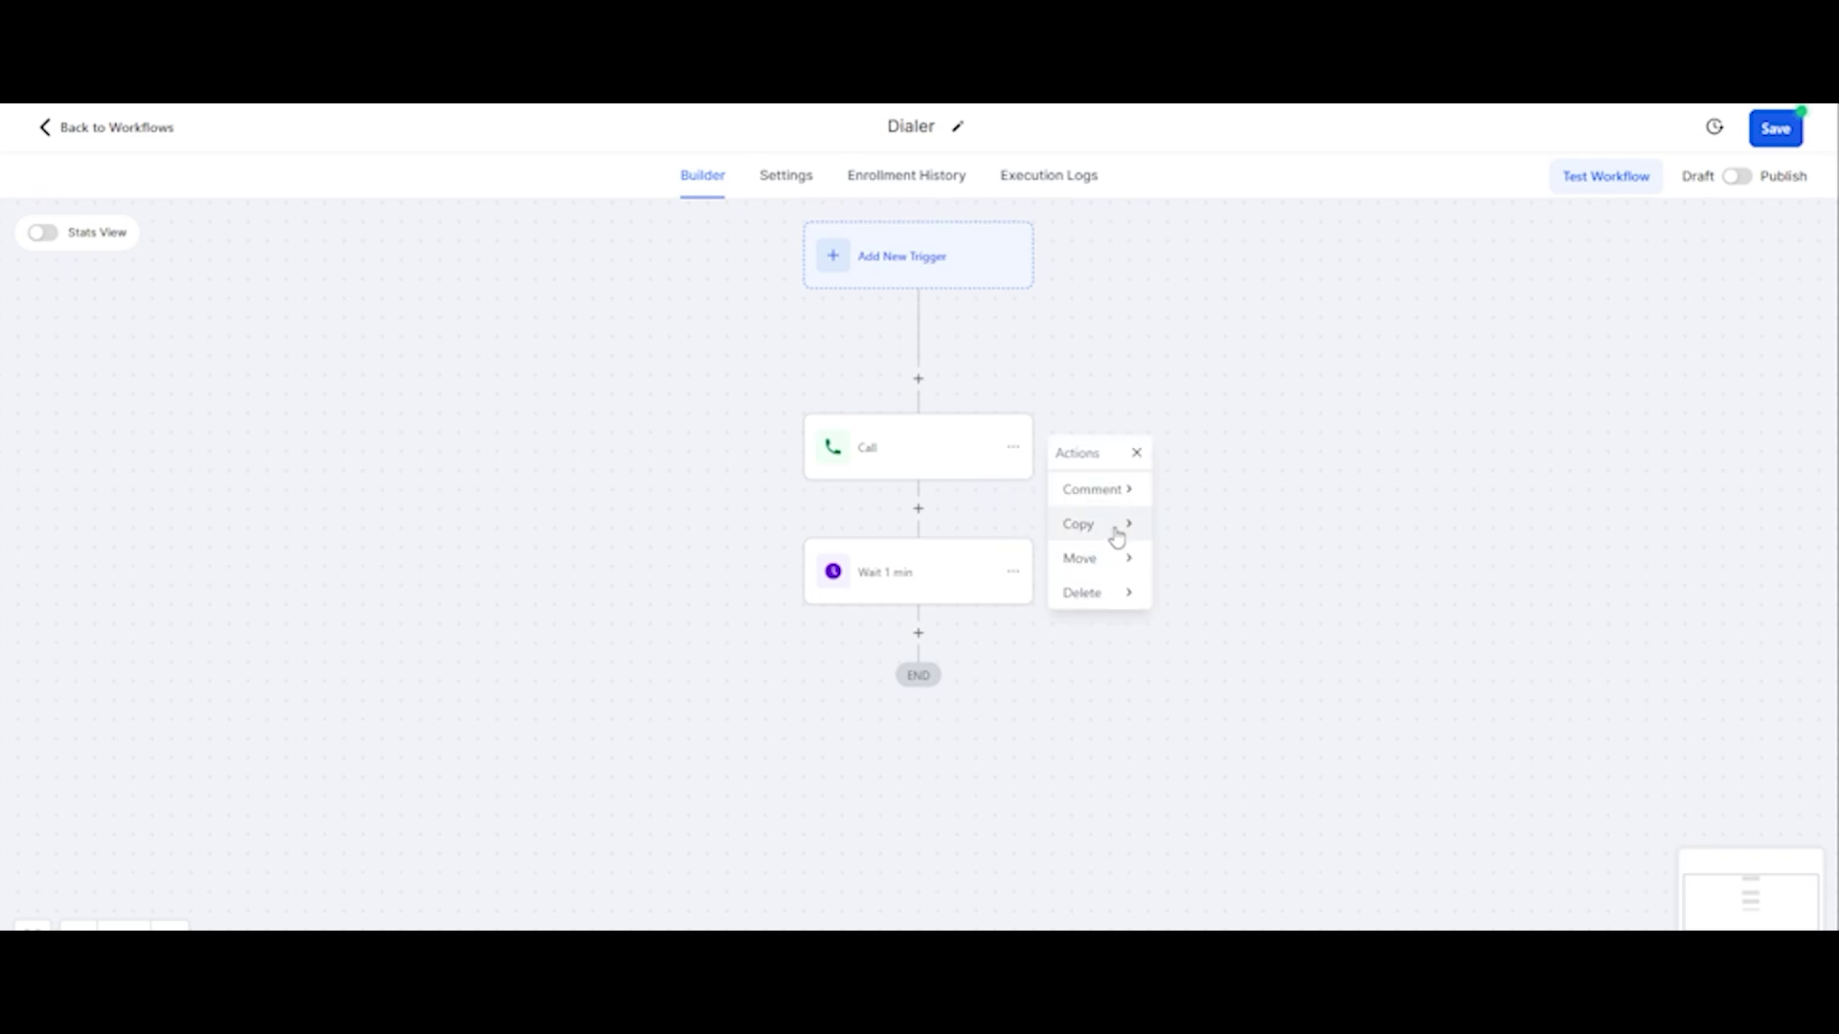
{"action": "mouse_move", "coordinate": [1120, 523]}
{"action": "left_click", "coordinate": [1176, 514]}
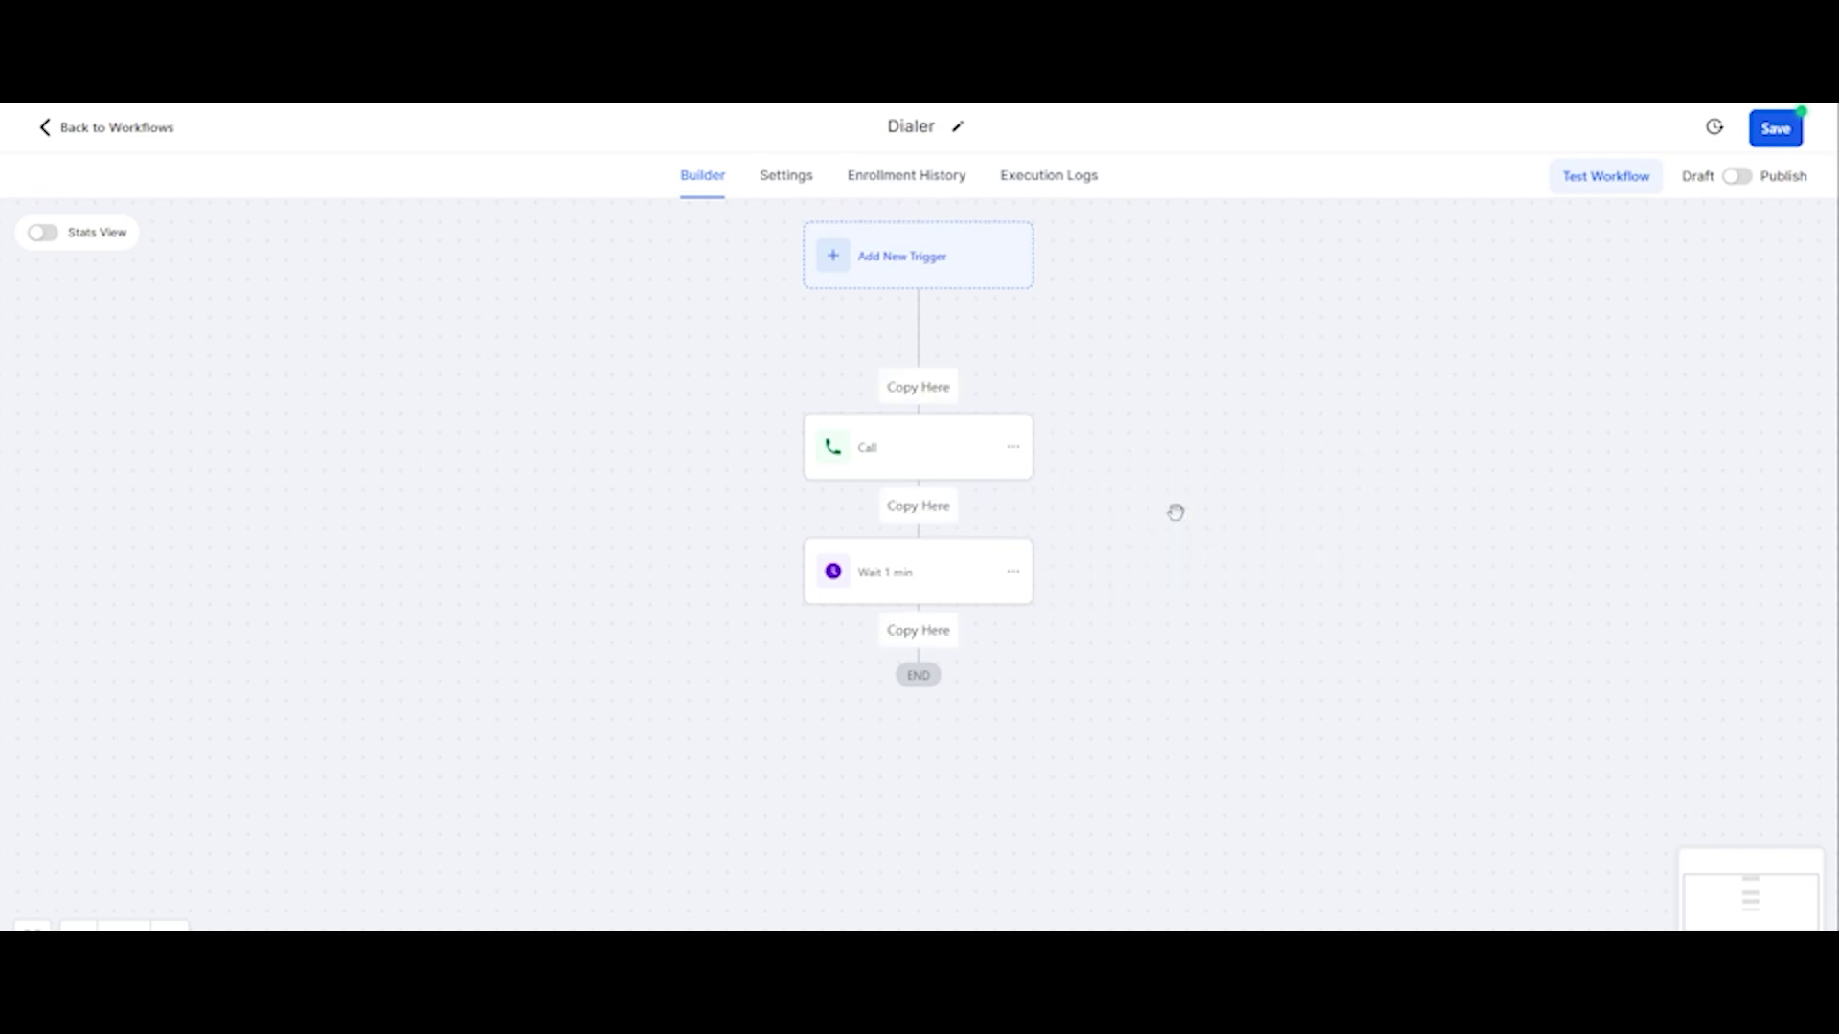
{"action": "left_click", "coordinate": [945, 649]}
Copy the second Call and Wait 1 min pair to make a third pair in the sequence
{"action": "left_click", "coordinate": [1015, 604]}
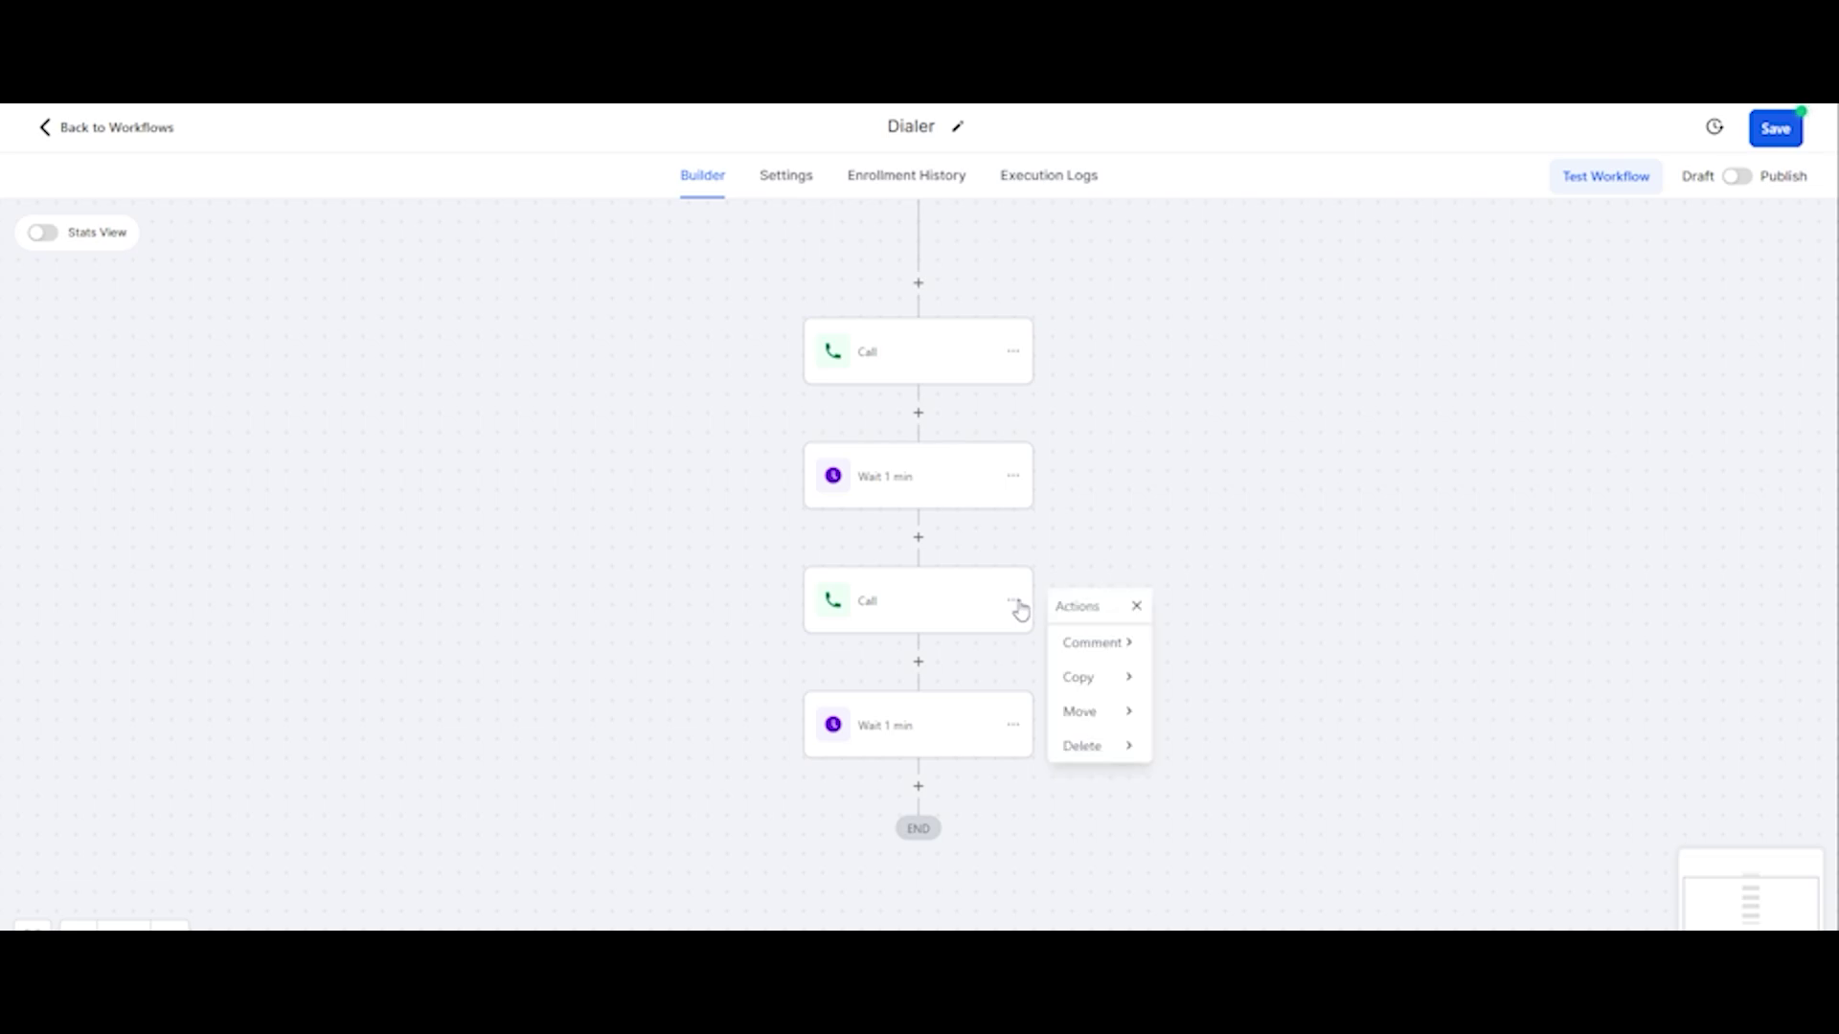
{"action": "mouse_move", "coordinate": [1137, 677]}
{"action": "left_click", "coordinate": [1196, 684]}
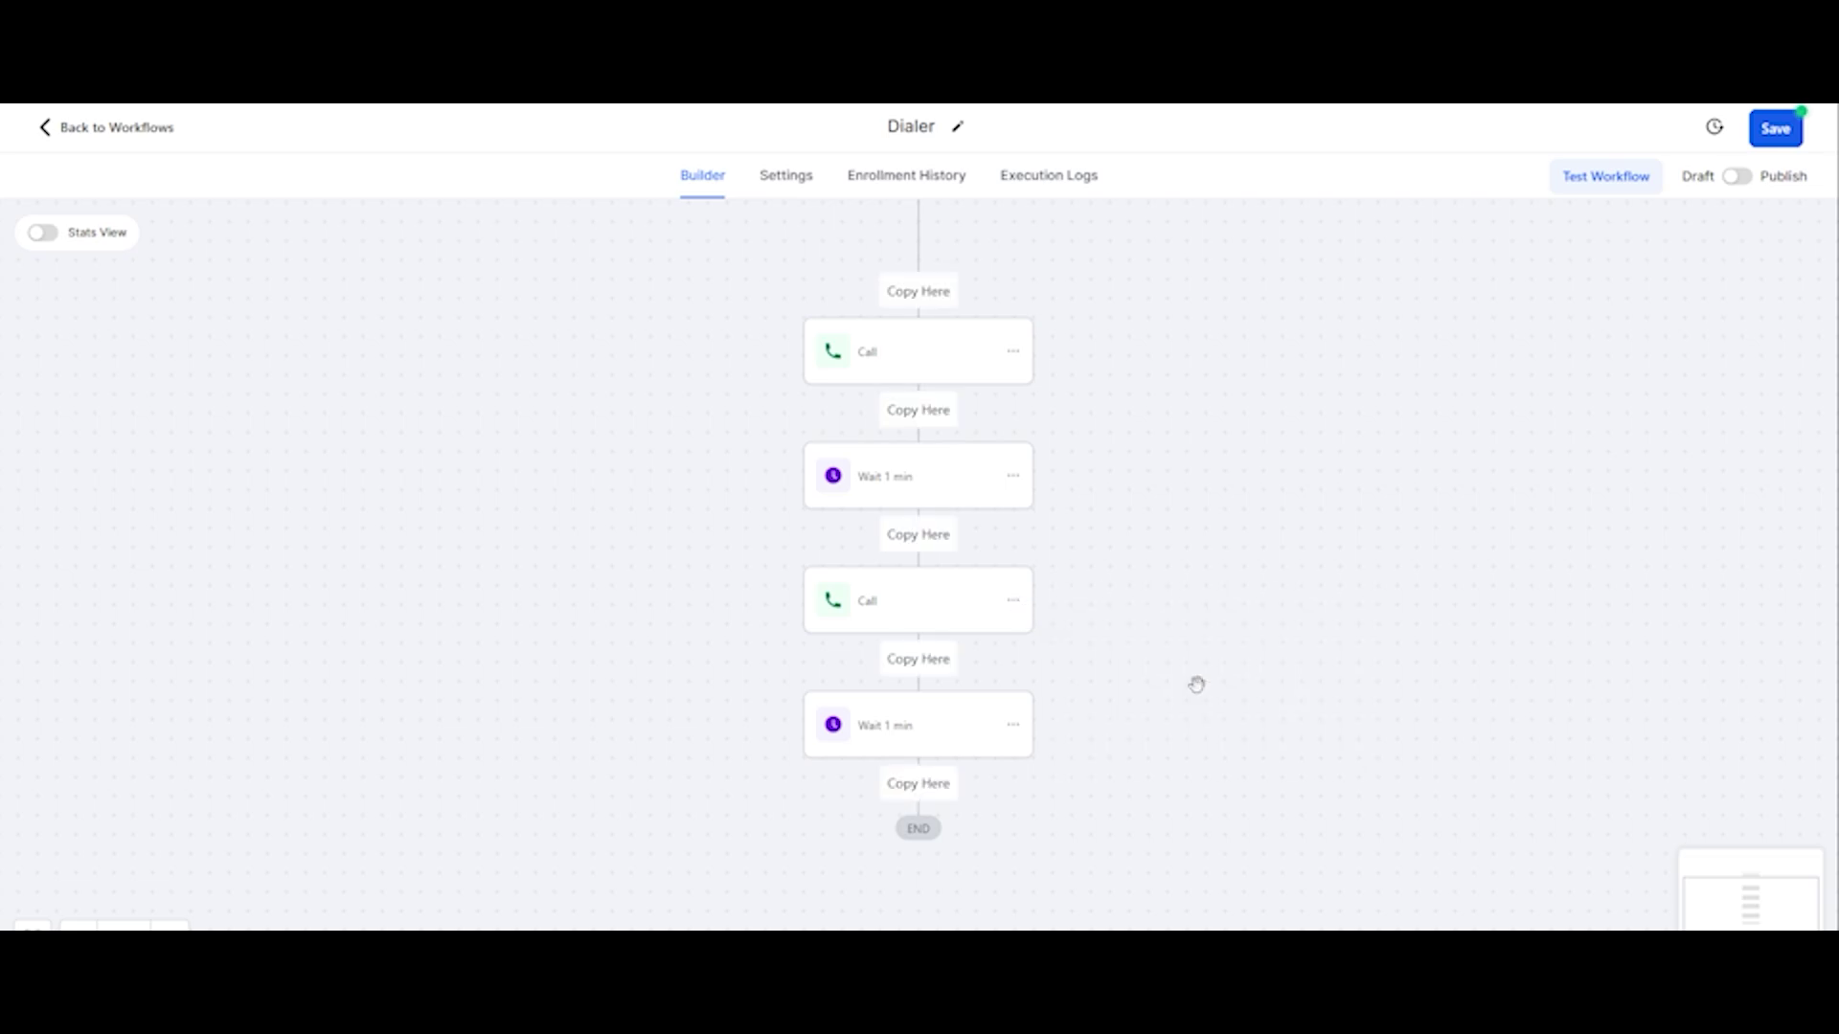
{"action": "left_click", "coordinate": [936, 644]}
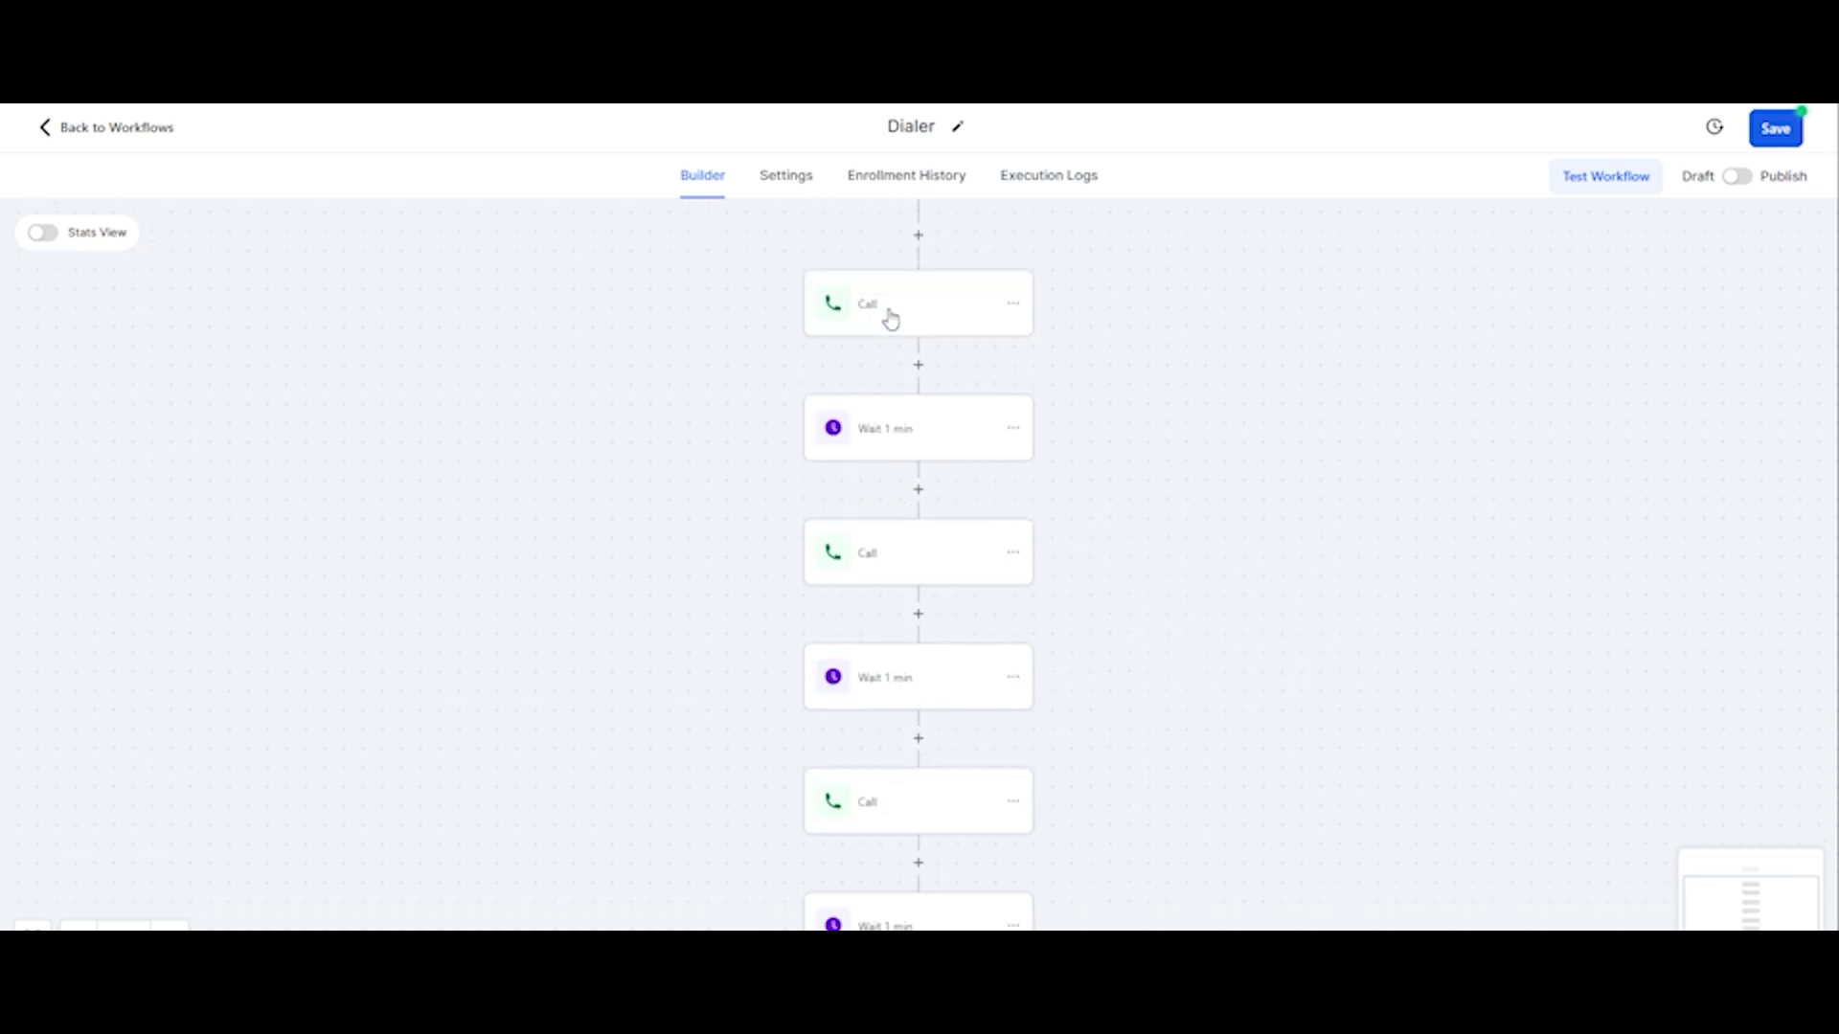
Rename the first Call action as "Call 1" and save it
{"action": "left_click", "coordinate": [888, 301]}
{"action": "left_click", "coordinate": [1516, 464]}
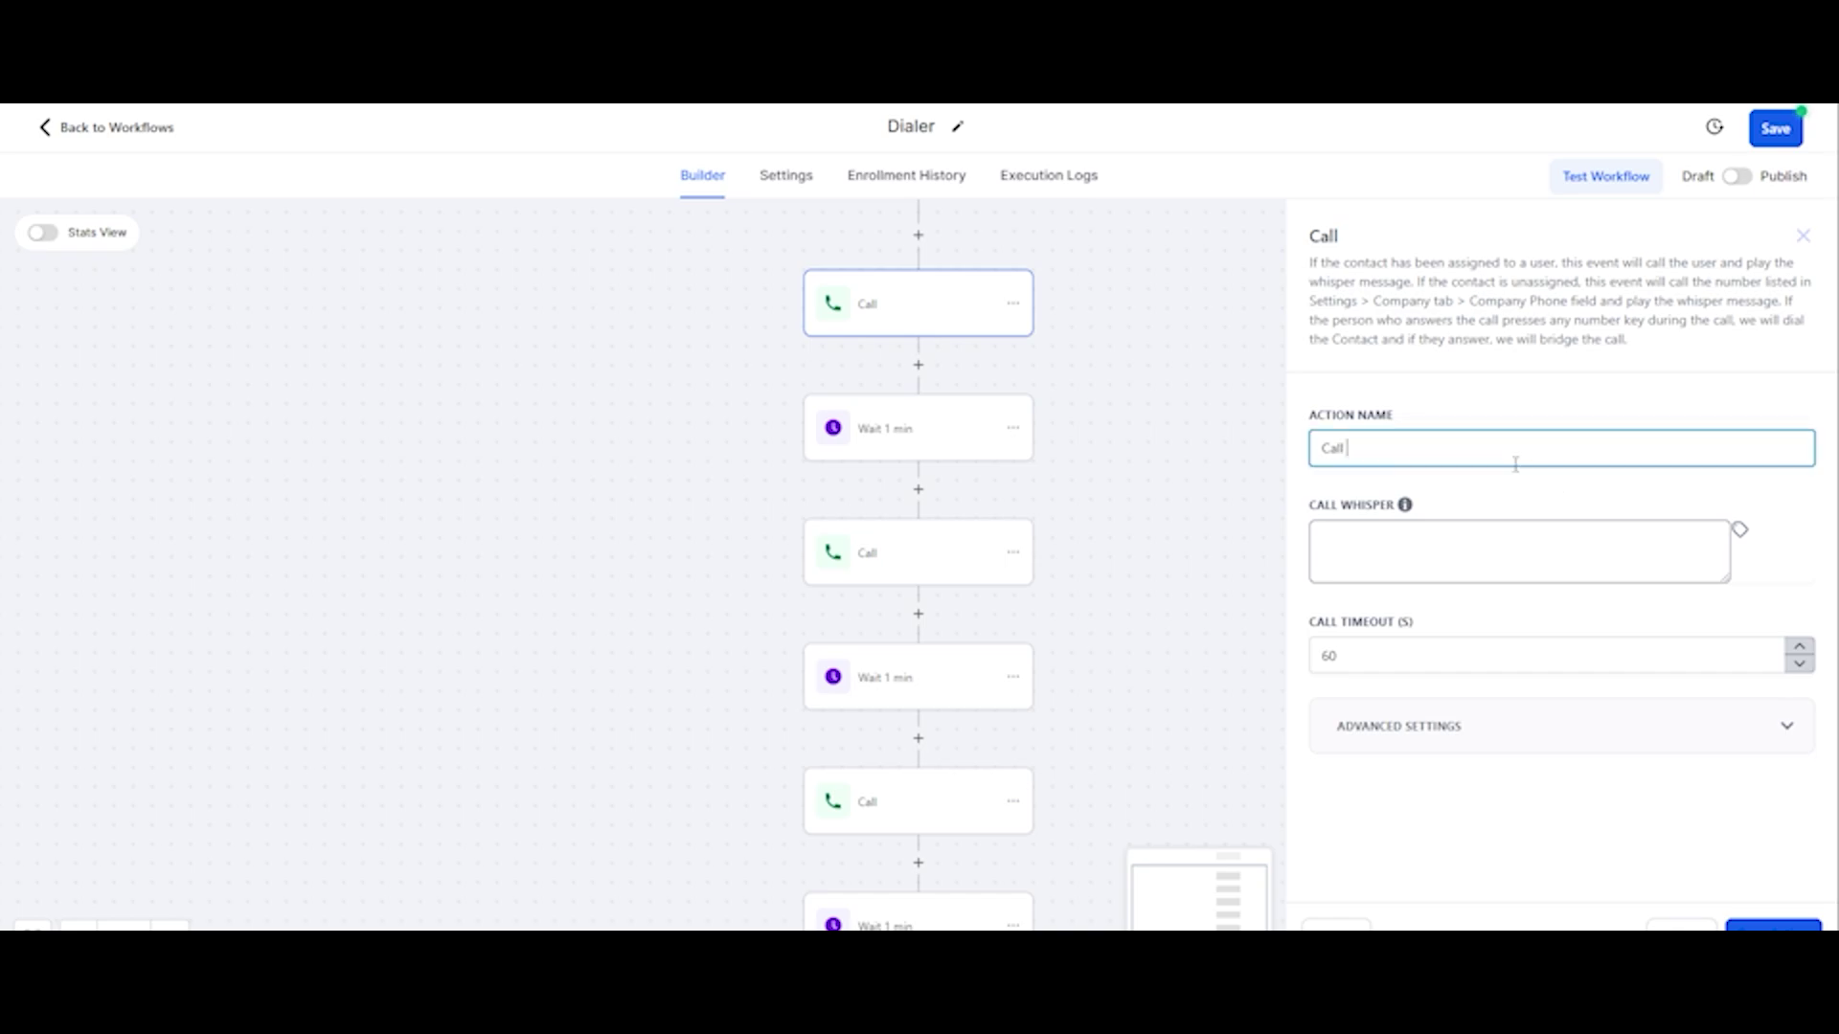
{"action": "type", "text": "1"}
{"action": "left_click", "coordinate": [1773, 925]}
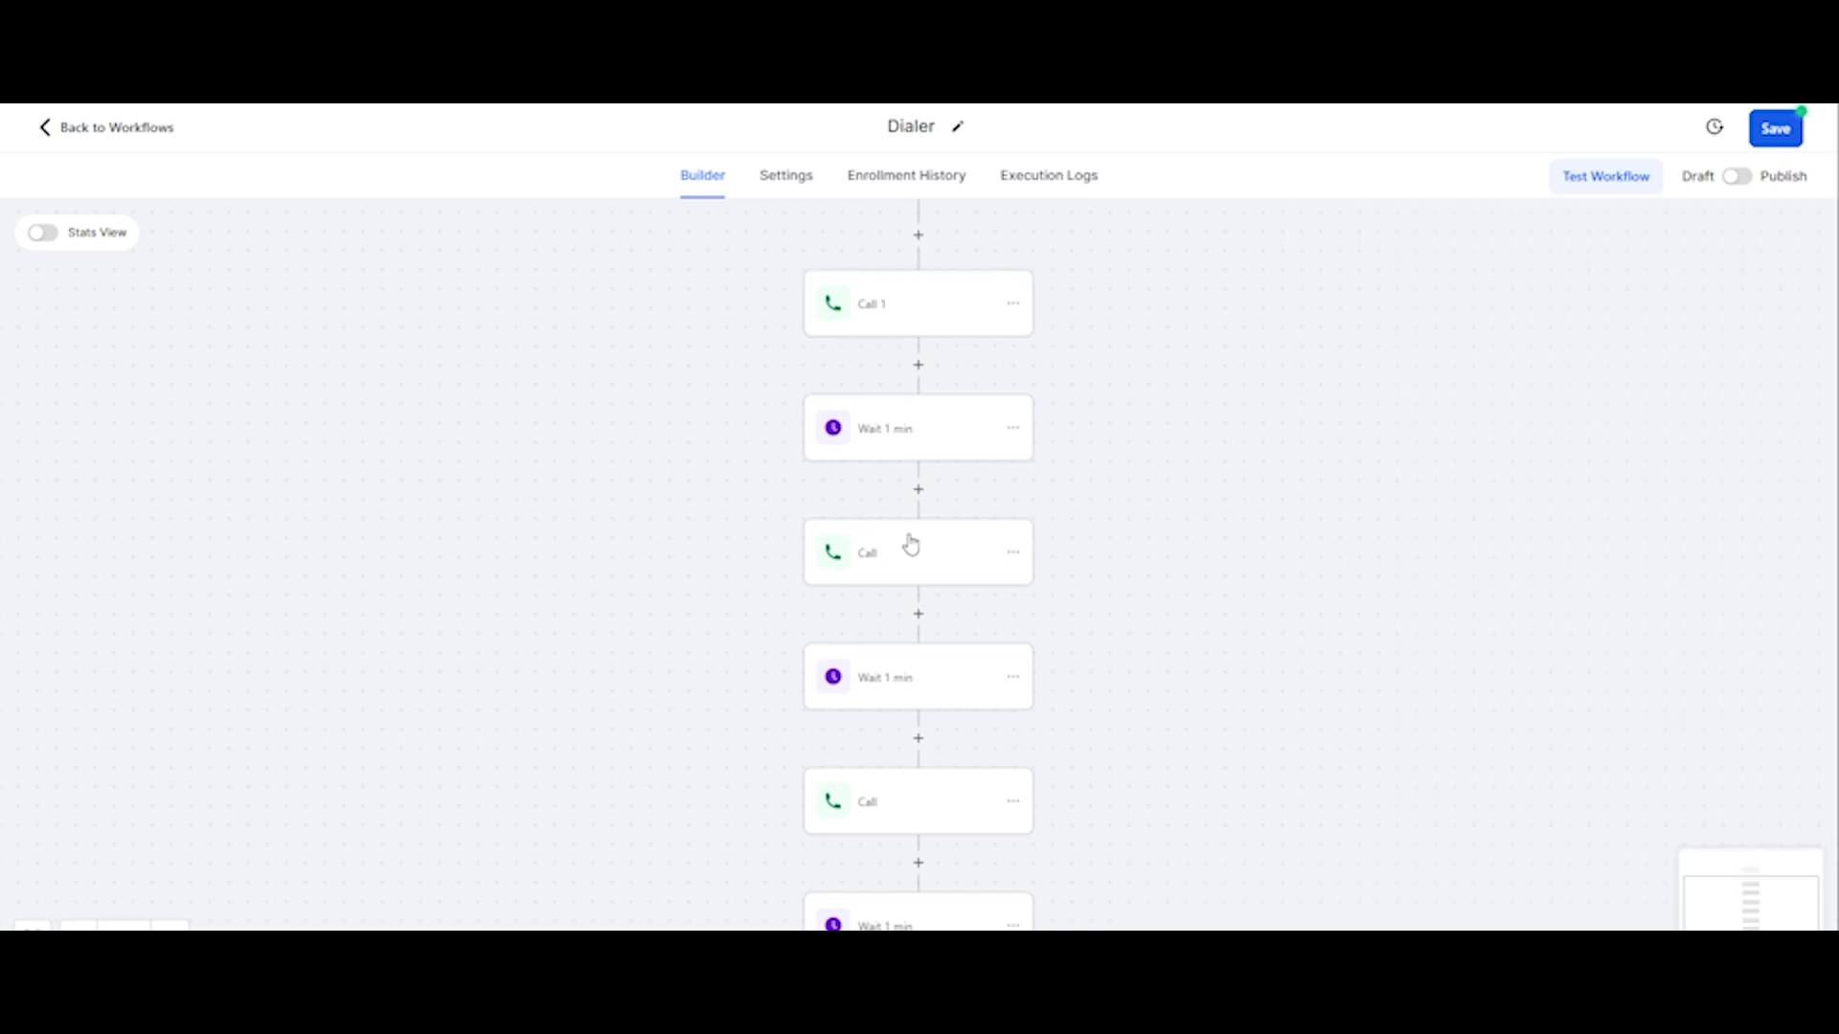
Rename the second Call action as "Call 2" and save it
{"action": "left_click", "coordinate": [911, 544]}
{"action": "left_click", "coordinate": [1382, 454]}
{"action": "type", "text": "2"}
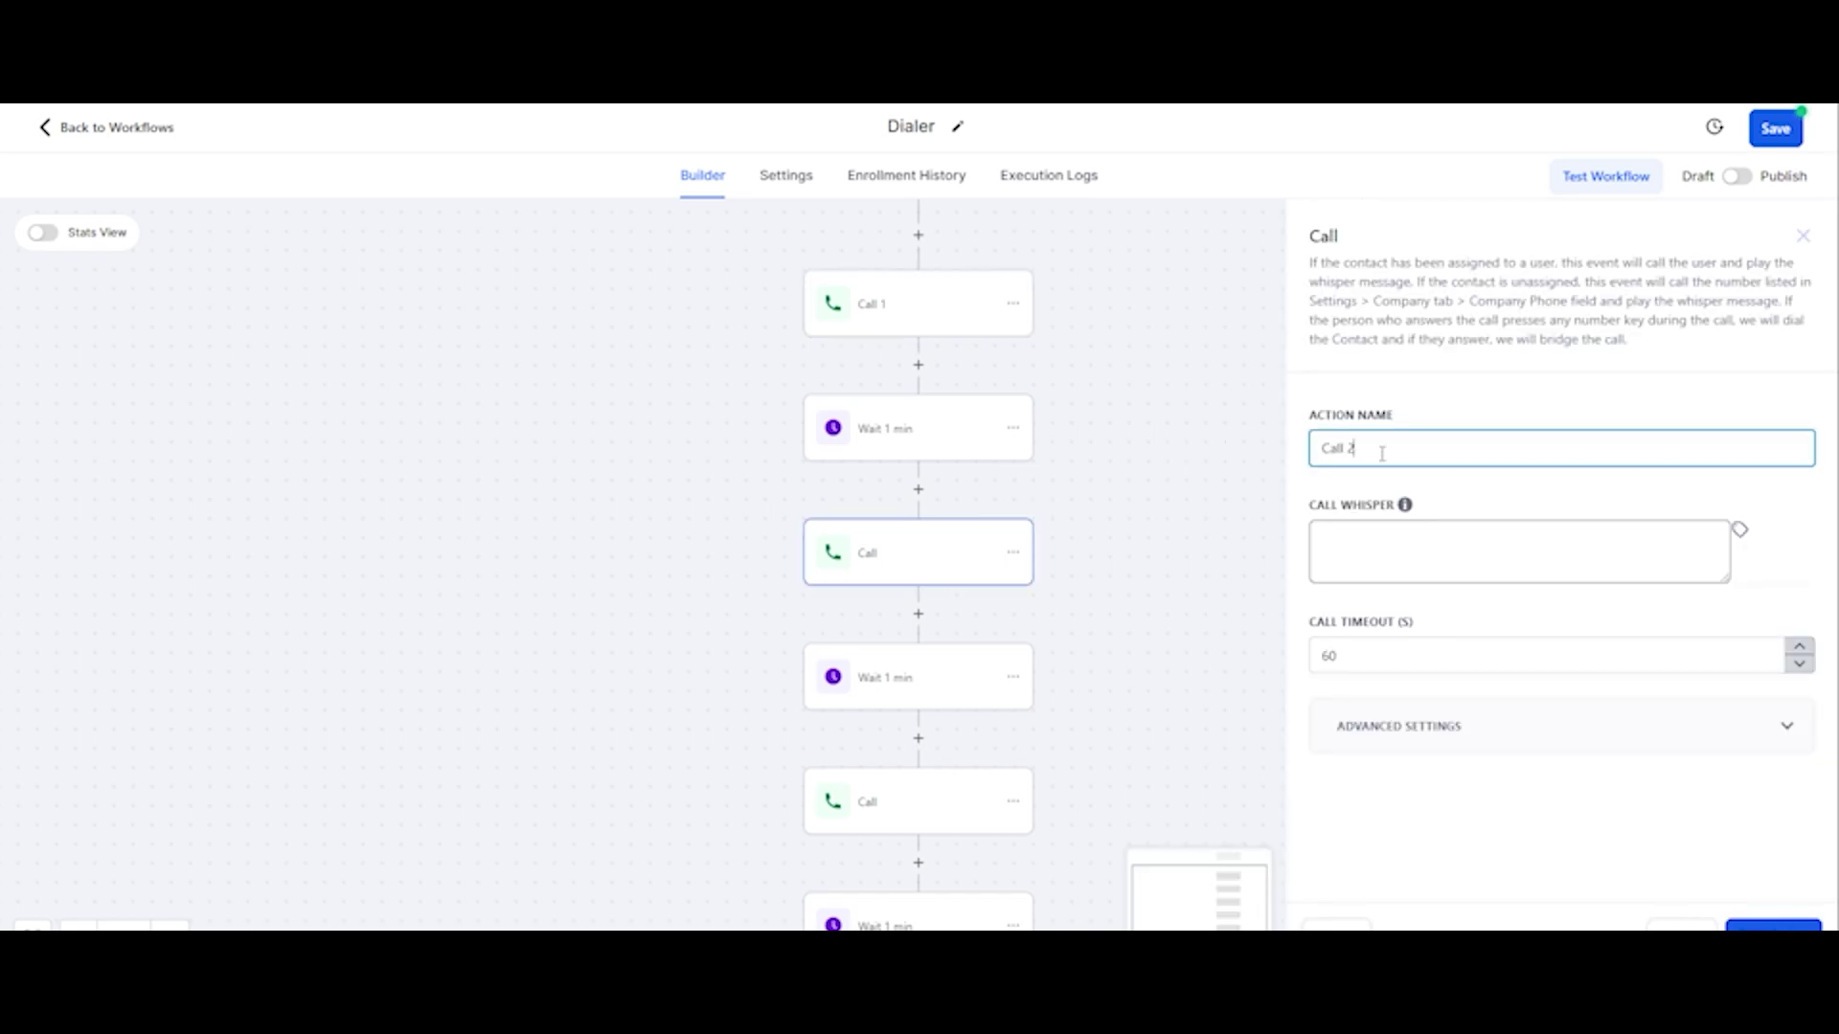
{"action": "left_click", "coordinate": [1773, 925]}
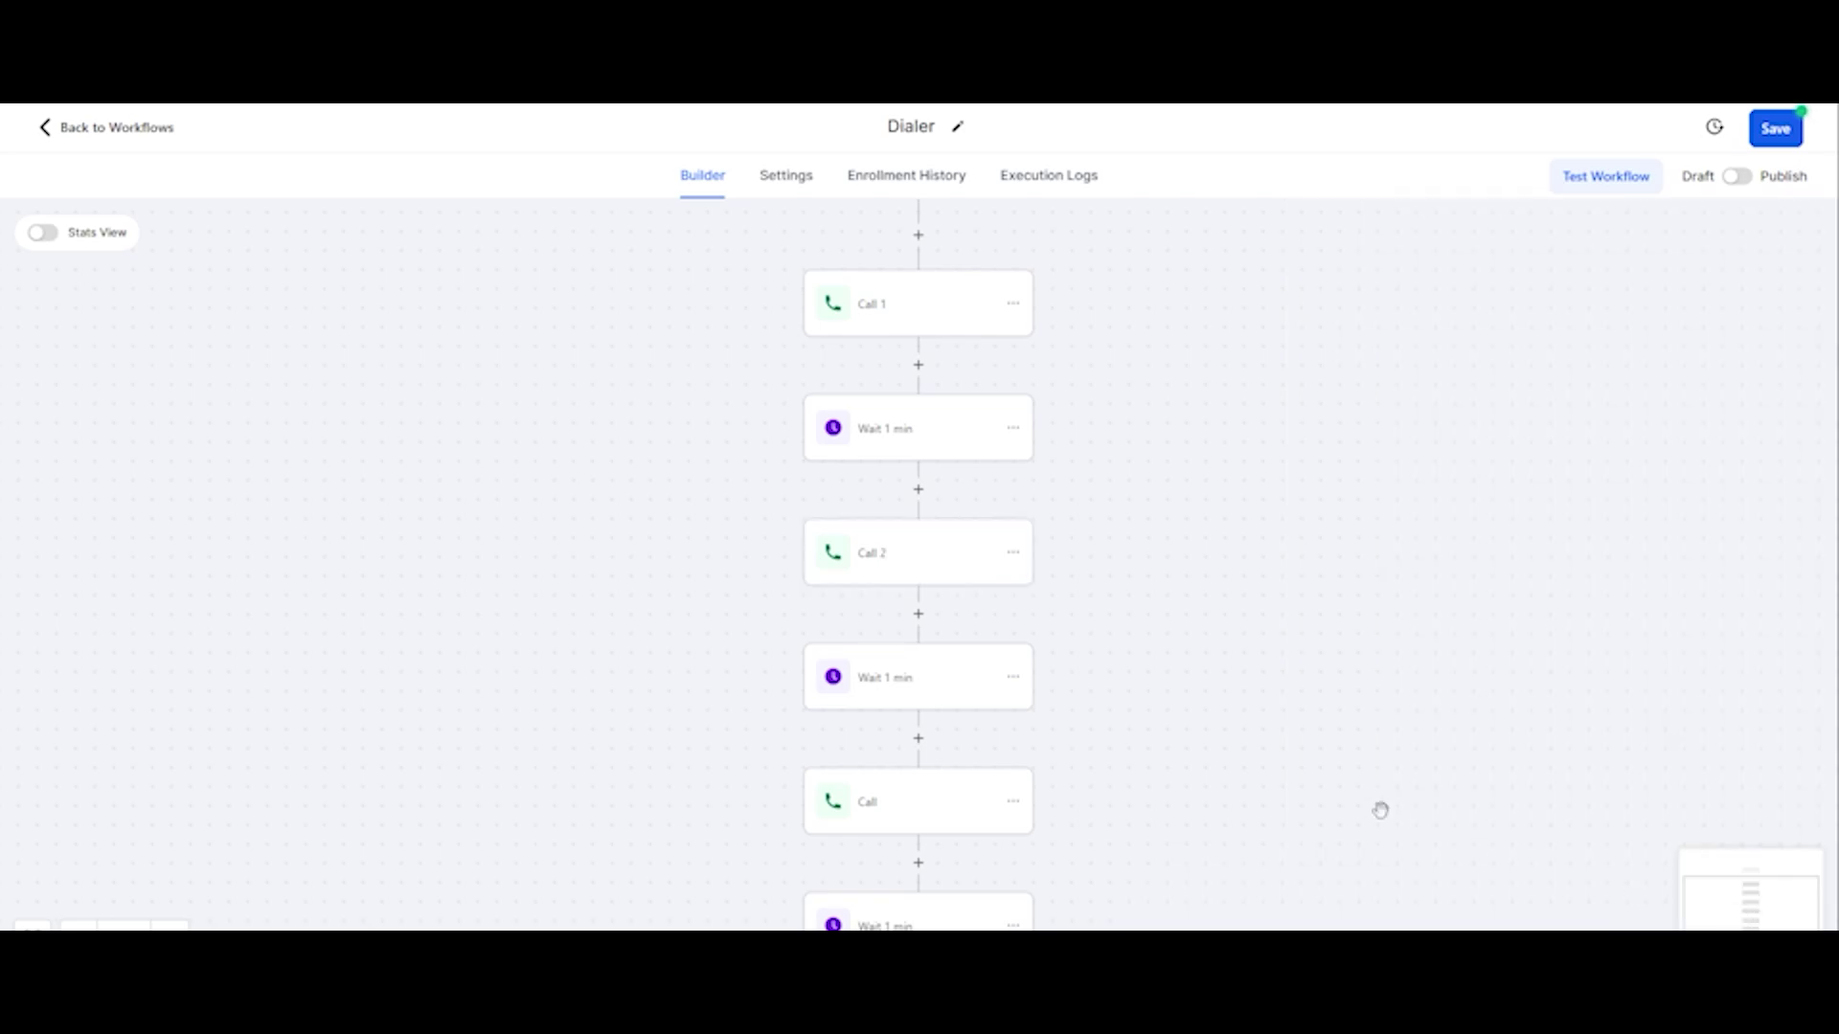
Rename the third Call action as "Call 3" and save it
{"action": "scroll", "coordinate": [1380, 811], "scroll_direction": "down", "scroll_amount": 1}
{"action": "left_click", "coordinate": [918, 756]}
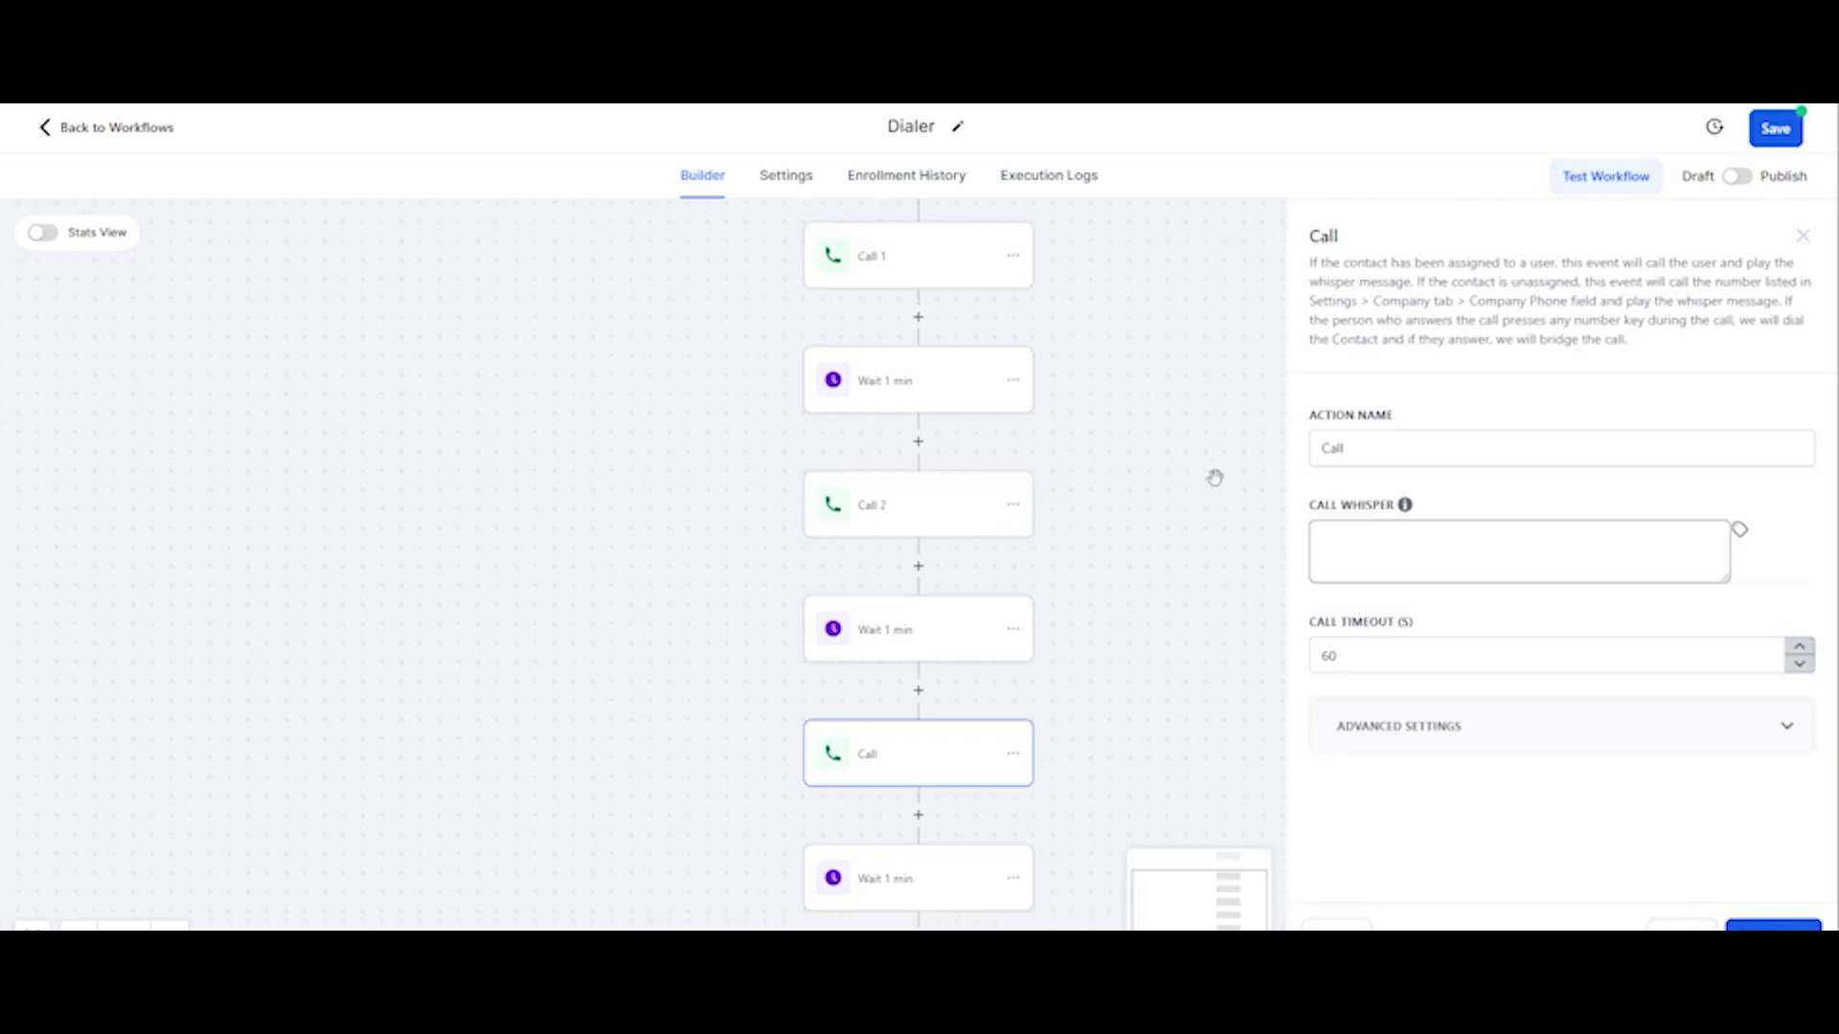
{"action": "left_click", "coordinate": [1379, 448]}
{"action": "type", "text": "3"}
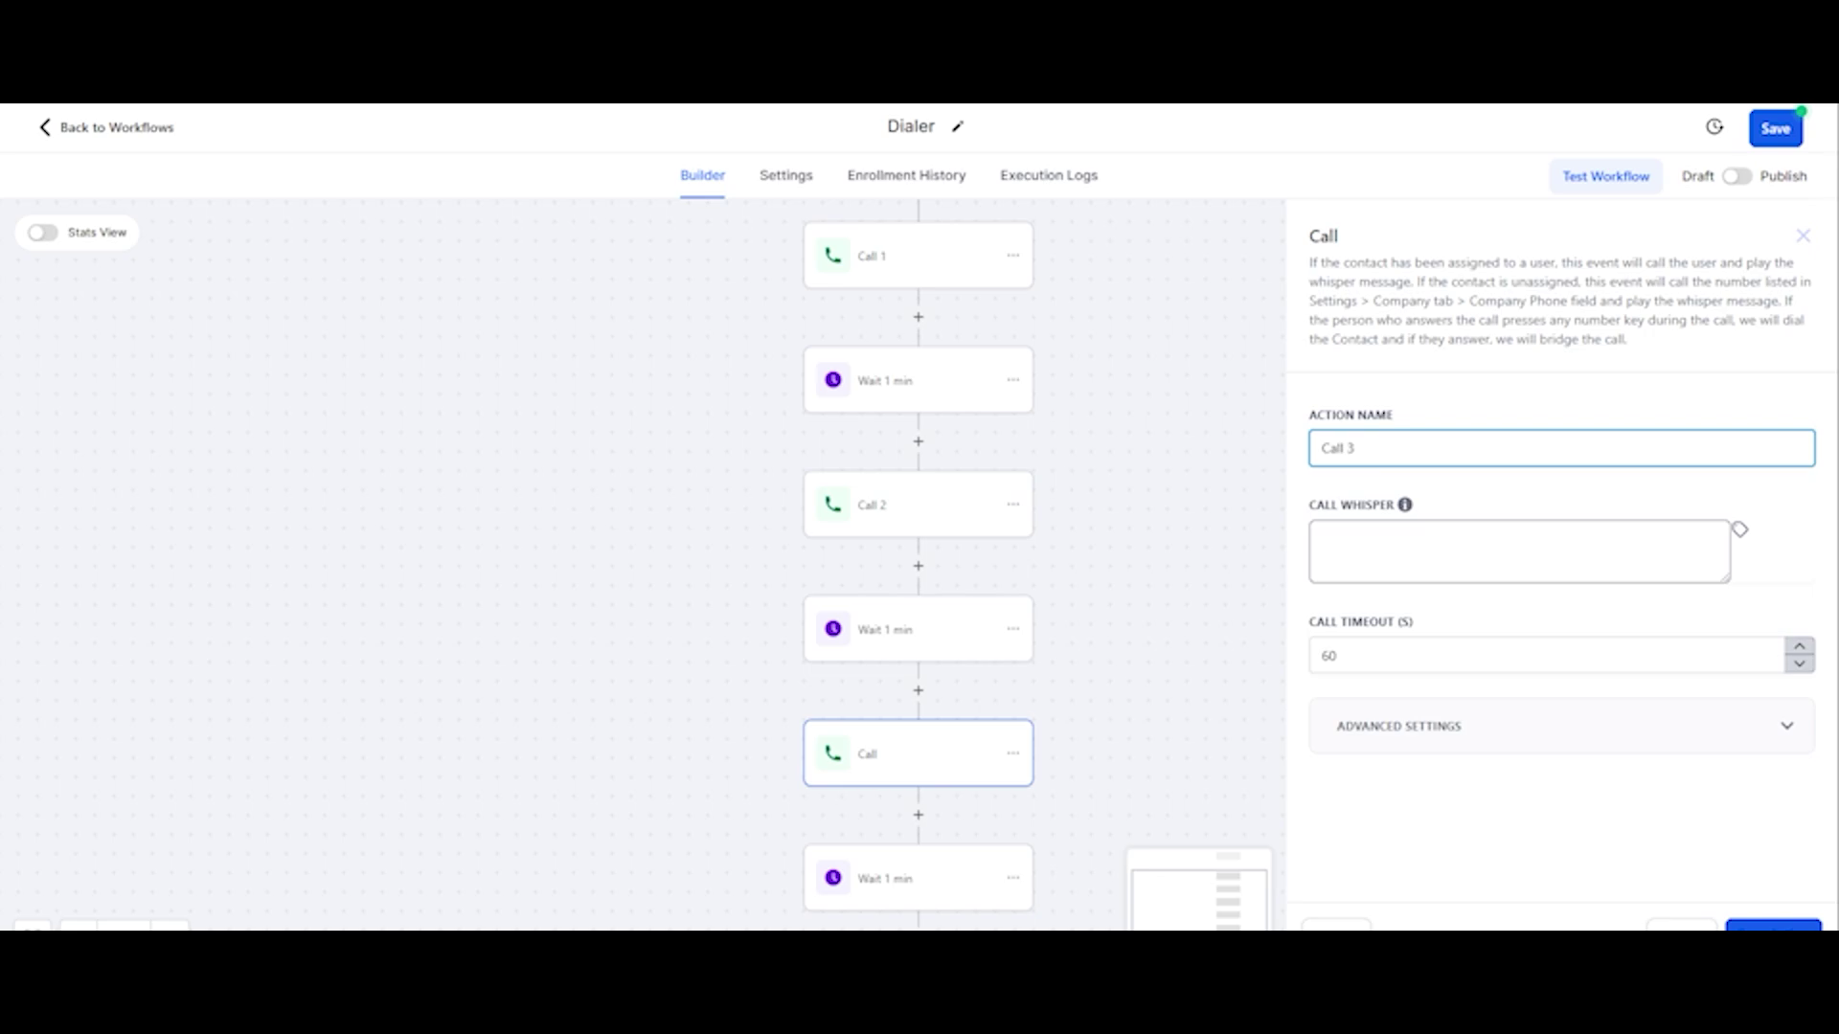
{"action": "left_click", "coordinate": [1773, 925]}
Turn on Stop on response in the workflow's contact settings and return to the builder
{"action": "scroll", "coordinate": [1354, 657], "scroll_direction": "up", "scroll_amount": 4}
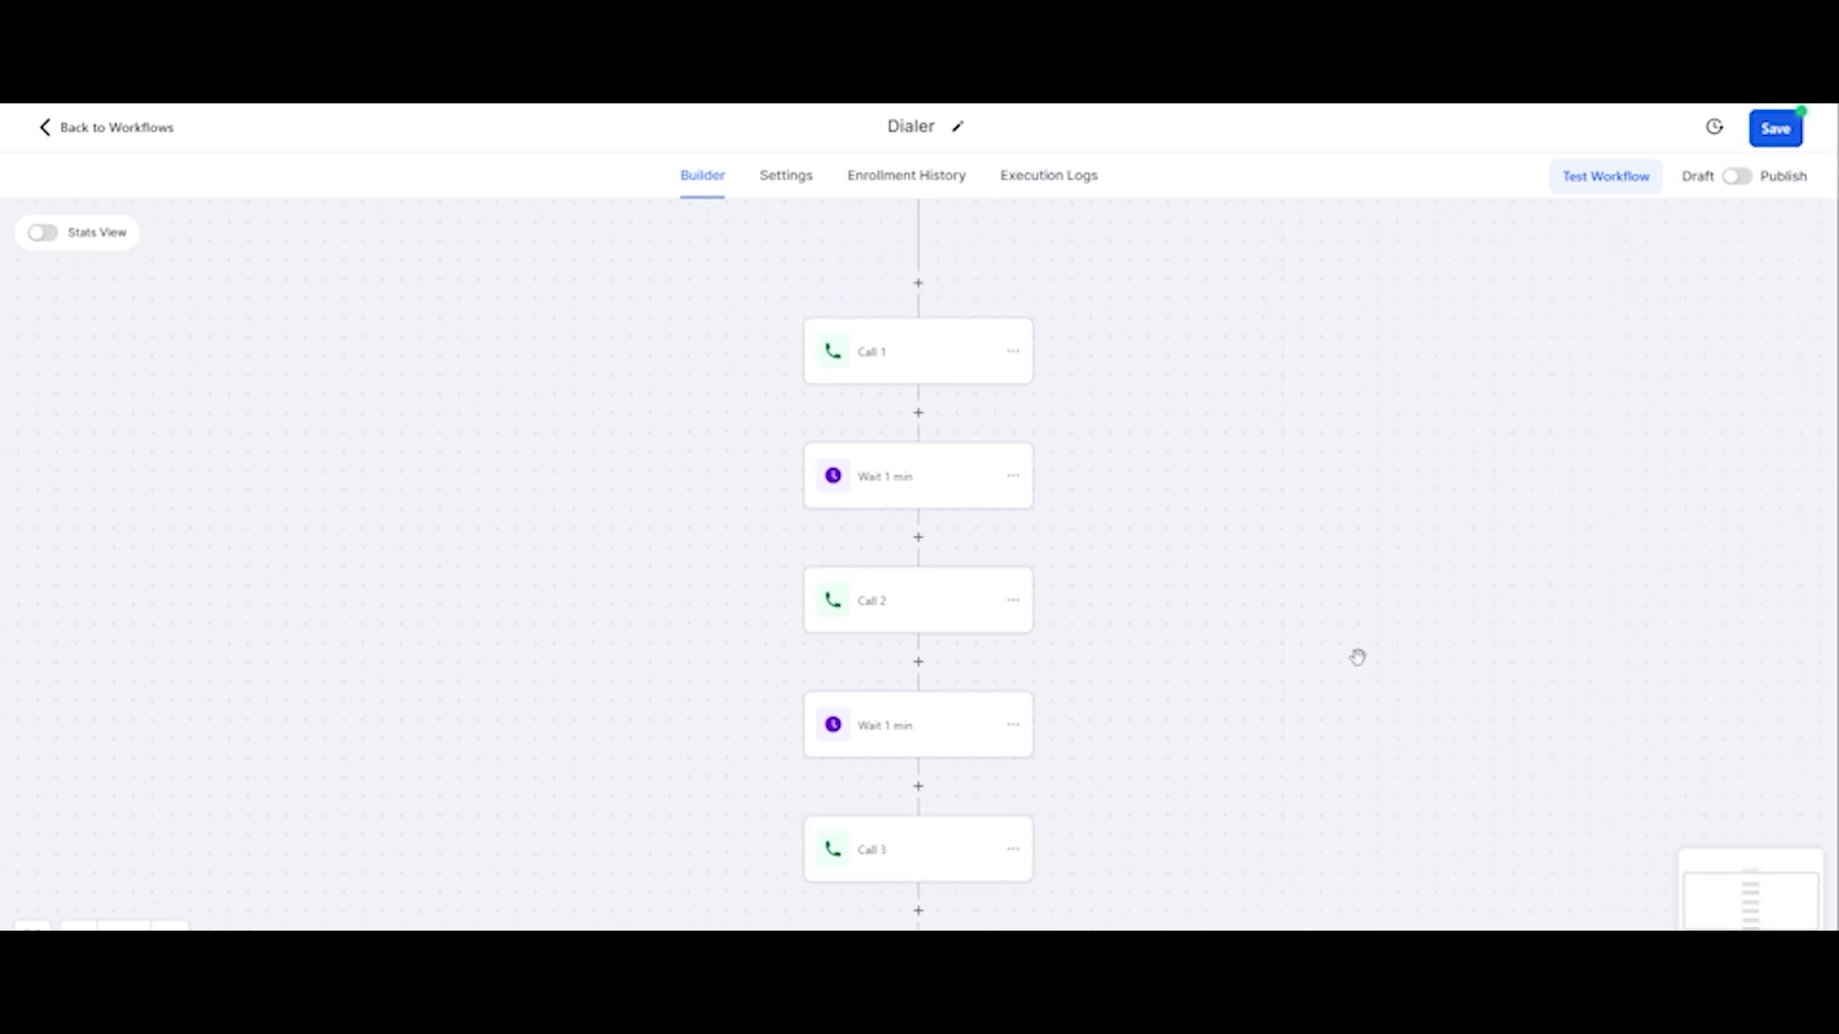
{"action": "scroll", "coordinate": [1357, 655], "scroll_direction": "down", "scroll_amount": 2}
{"action": "scroll", "coordinate": [1357, 655], "scroll_direction": "down", "scroll_amount": 2}
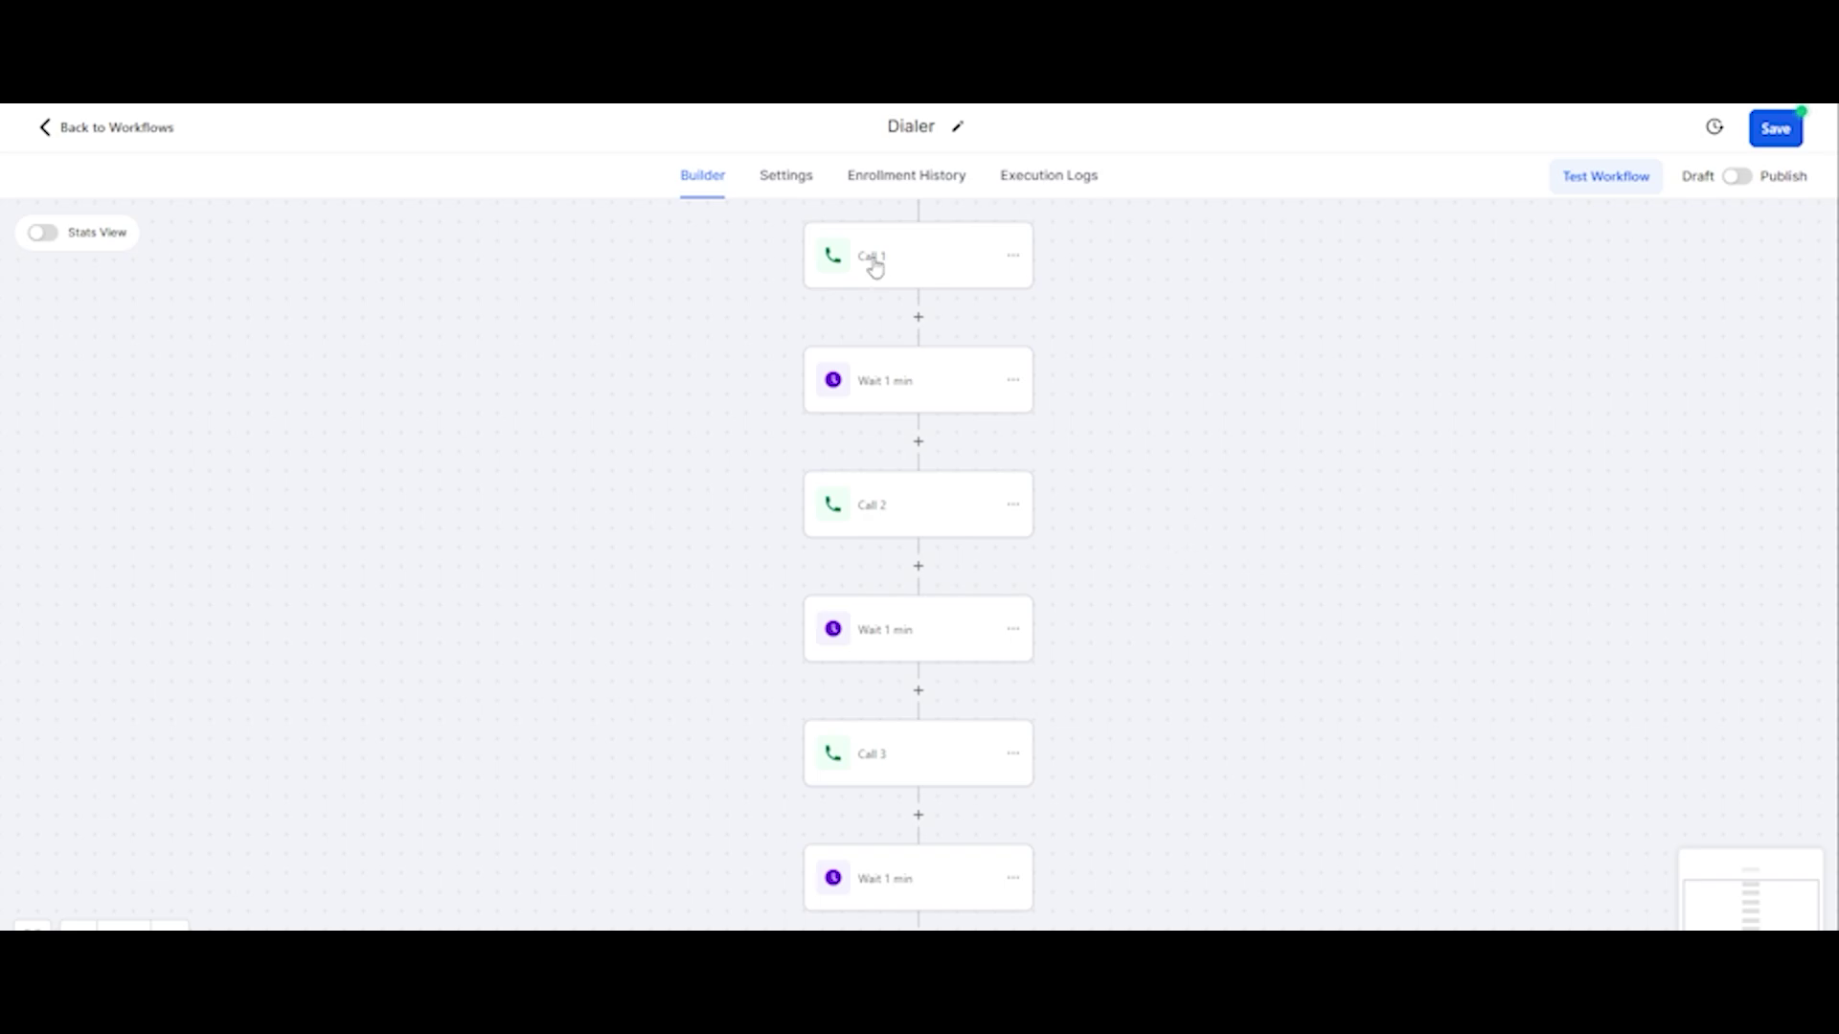
{"action": "scroll", "coordinate": [874, 268], "scroll_direction": "up", "scroll_amount": 2}
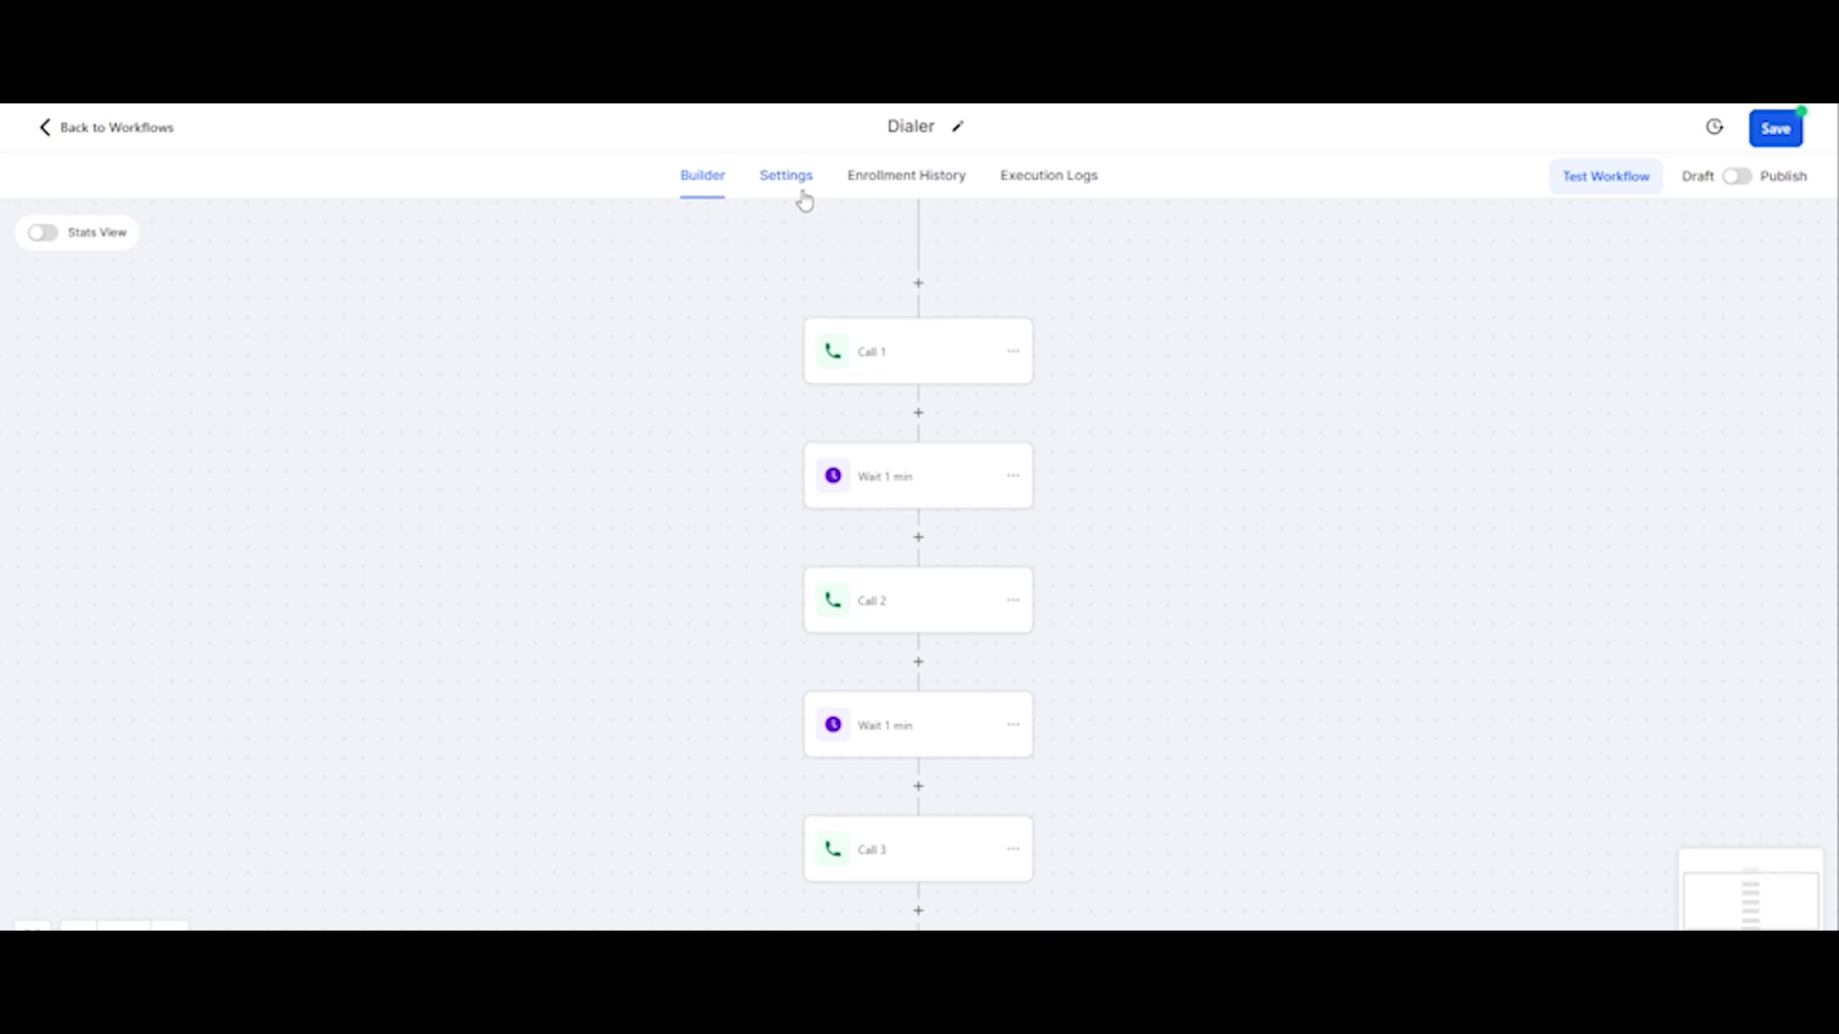
{"action": "left_click", "coordinate": [805, 182]}
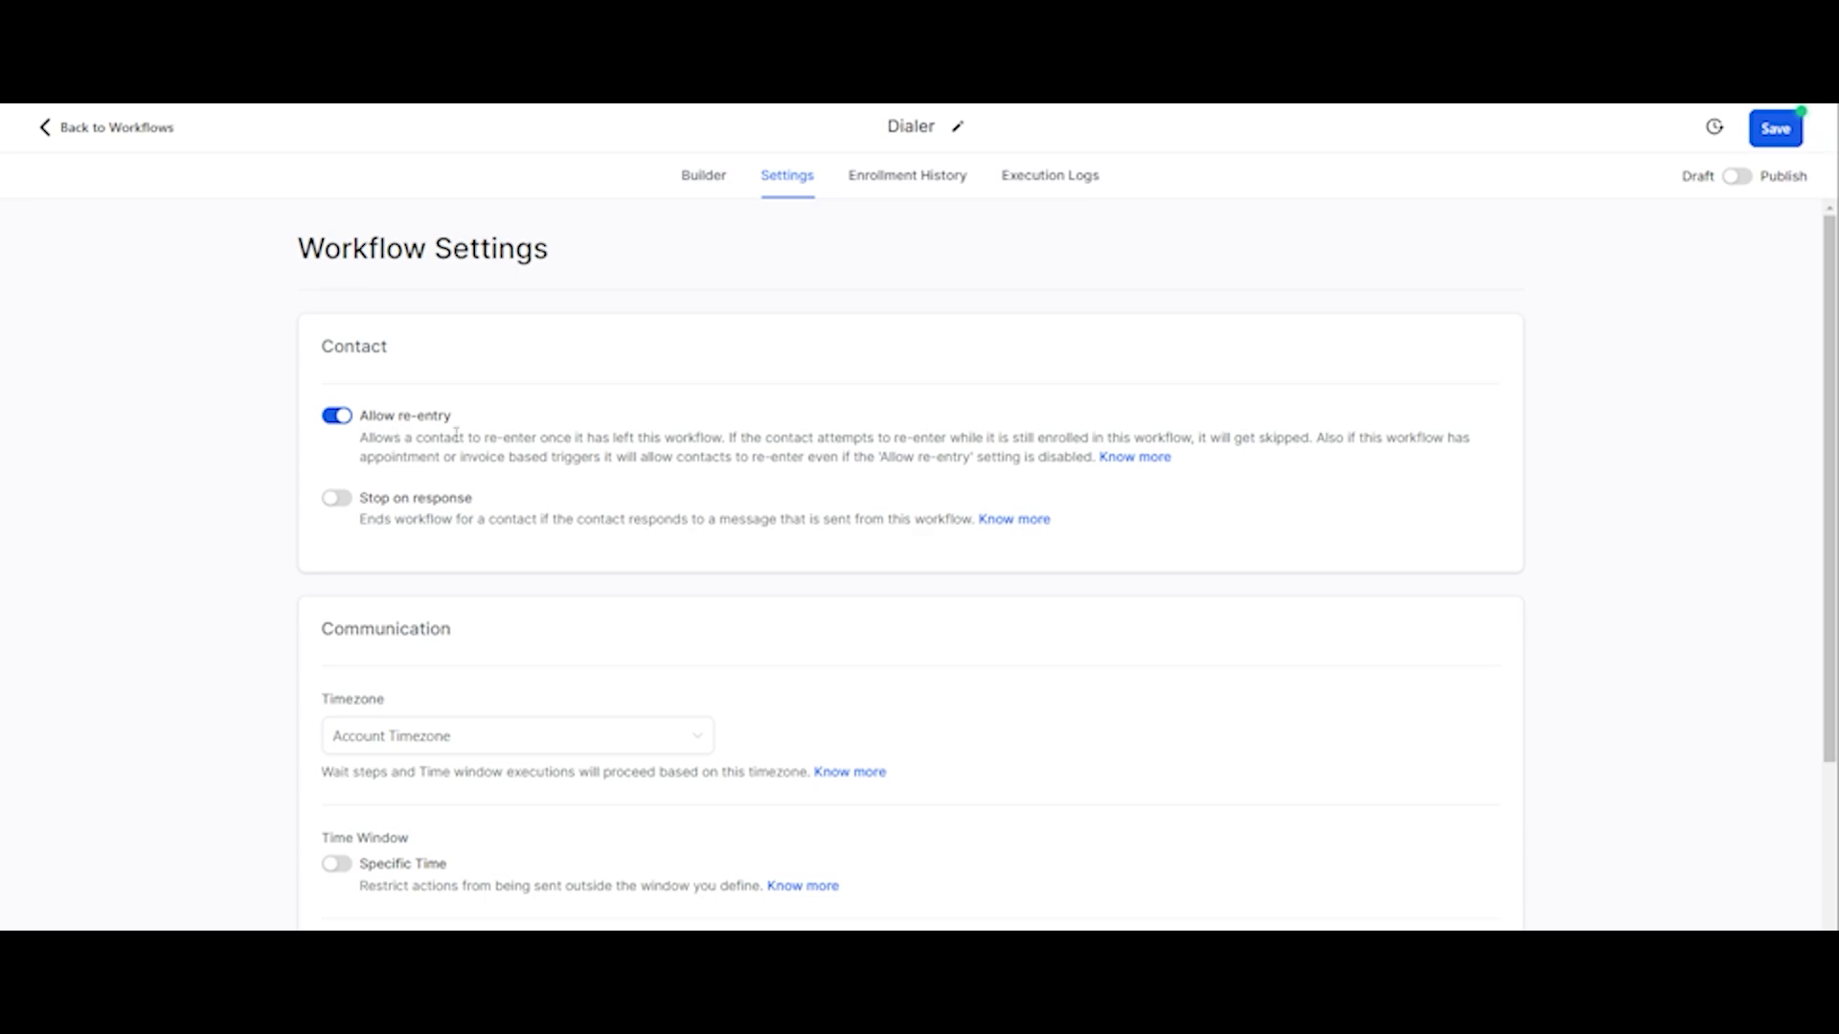
{"action": "left_click", "coordinate": [340, 502]}
{"action": "left_click", "coordinate": [698, 185]}
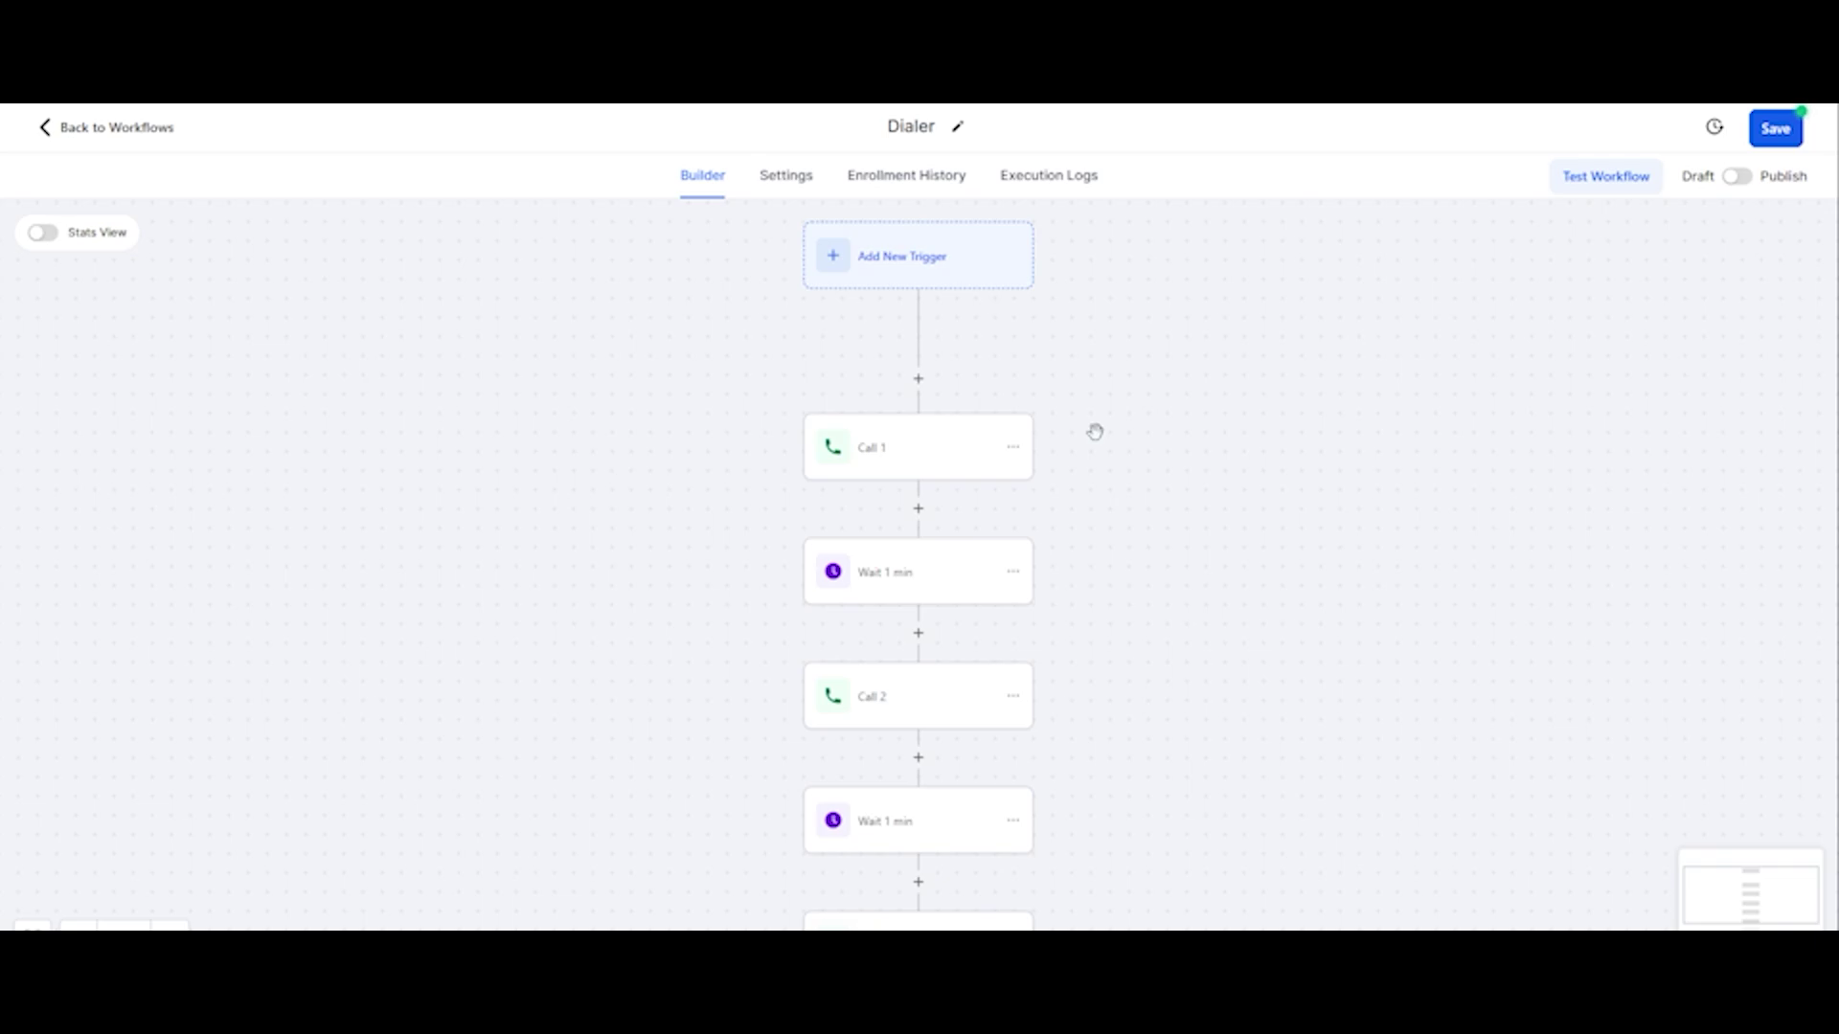
{"action": "scroll", "coordinate": [1095, 432], "scroll_direction": "down", "scroll_amount": 1}
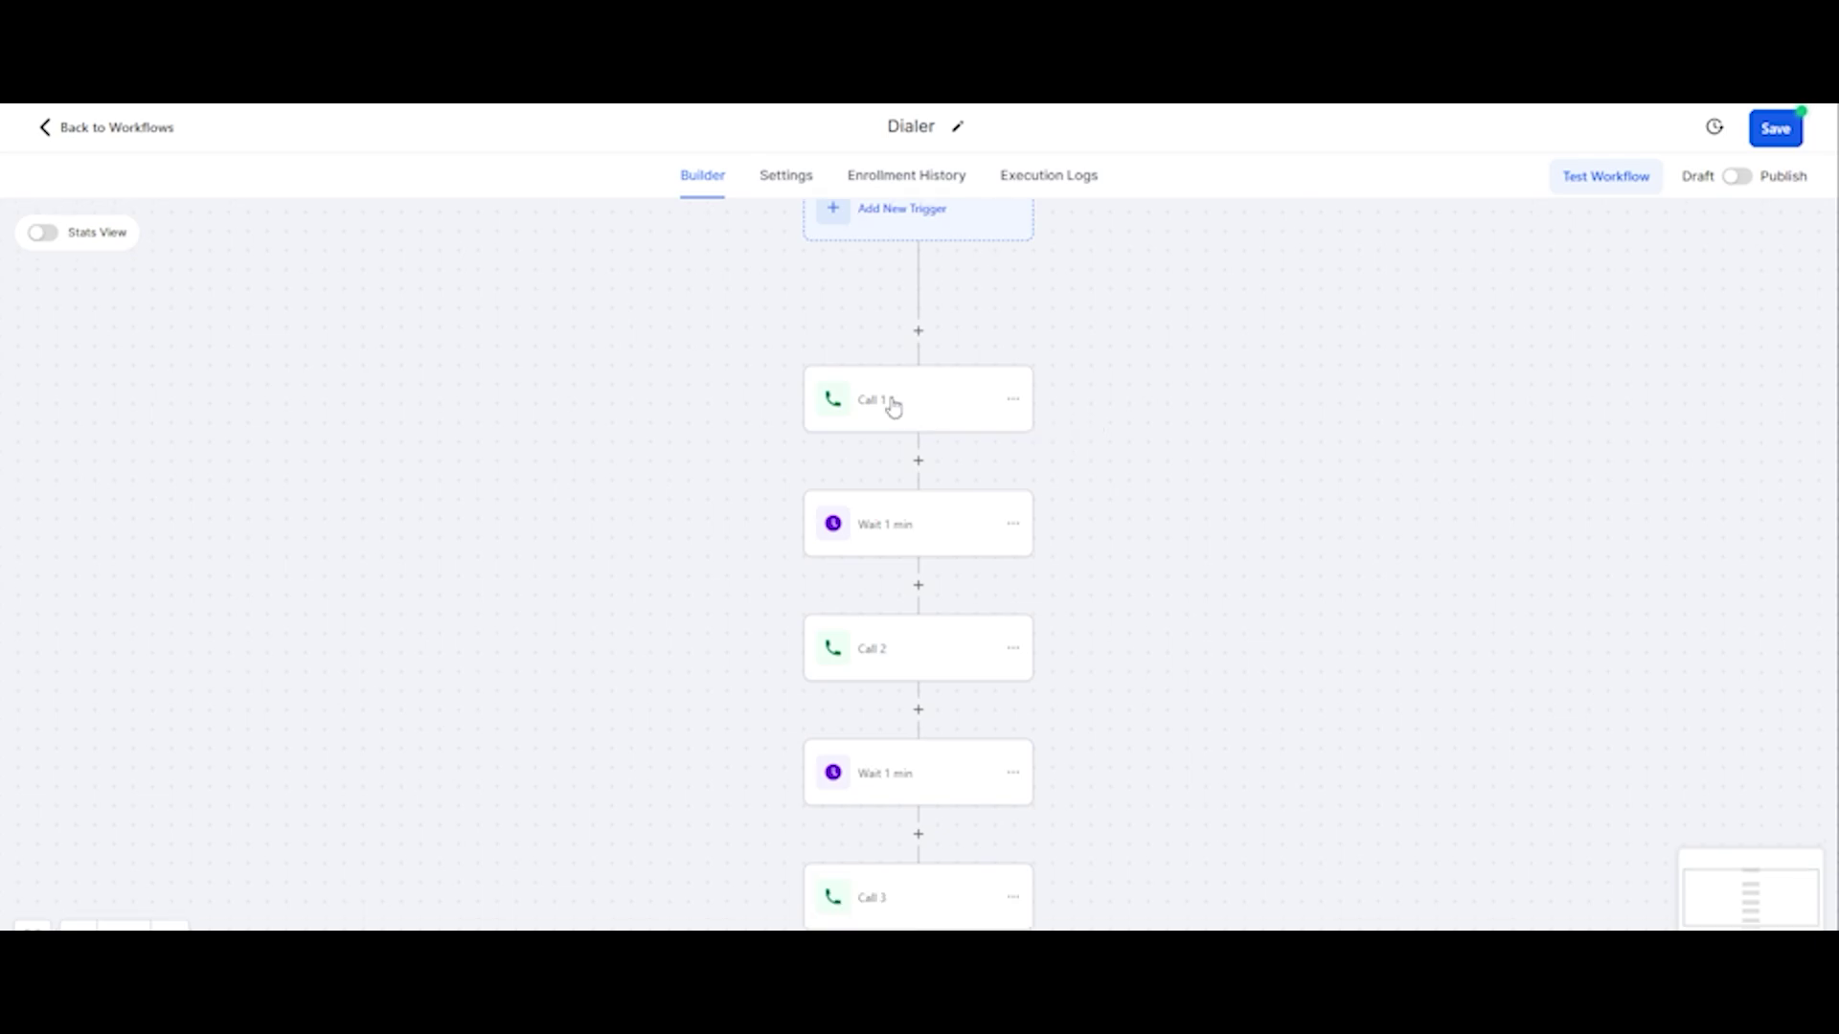
{"action": "scroll", "coordinate": [892, 407], "scroll_direction": "down", "scroll_amount": 3}
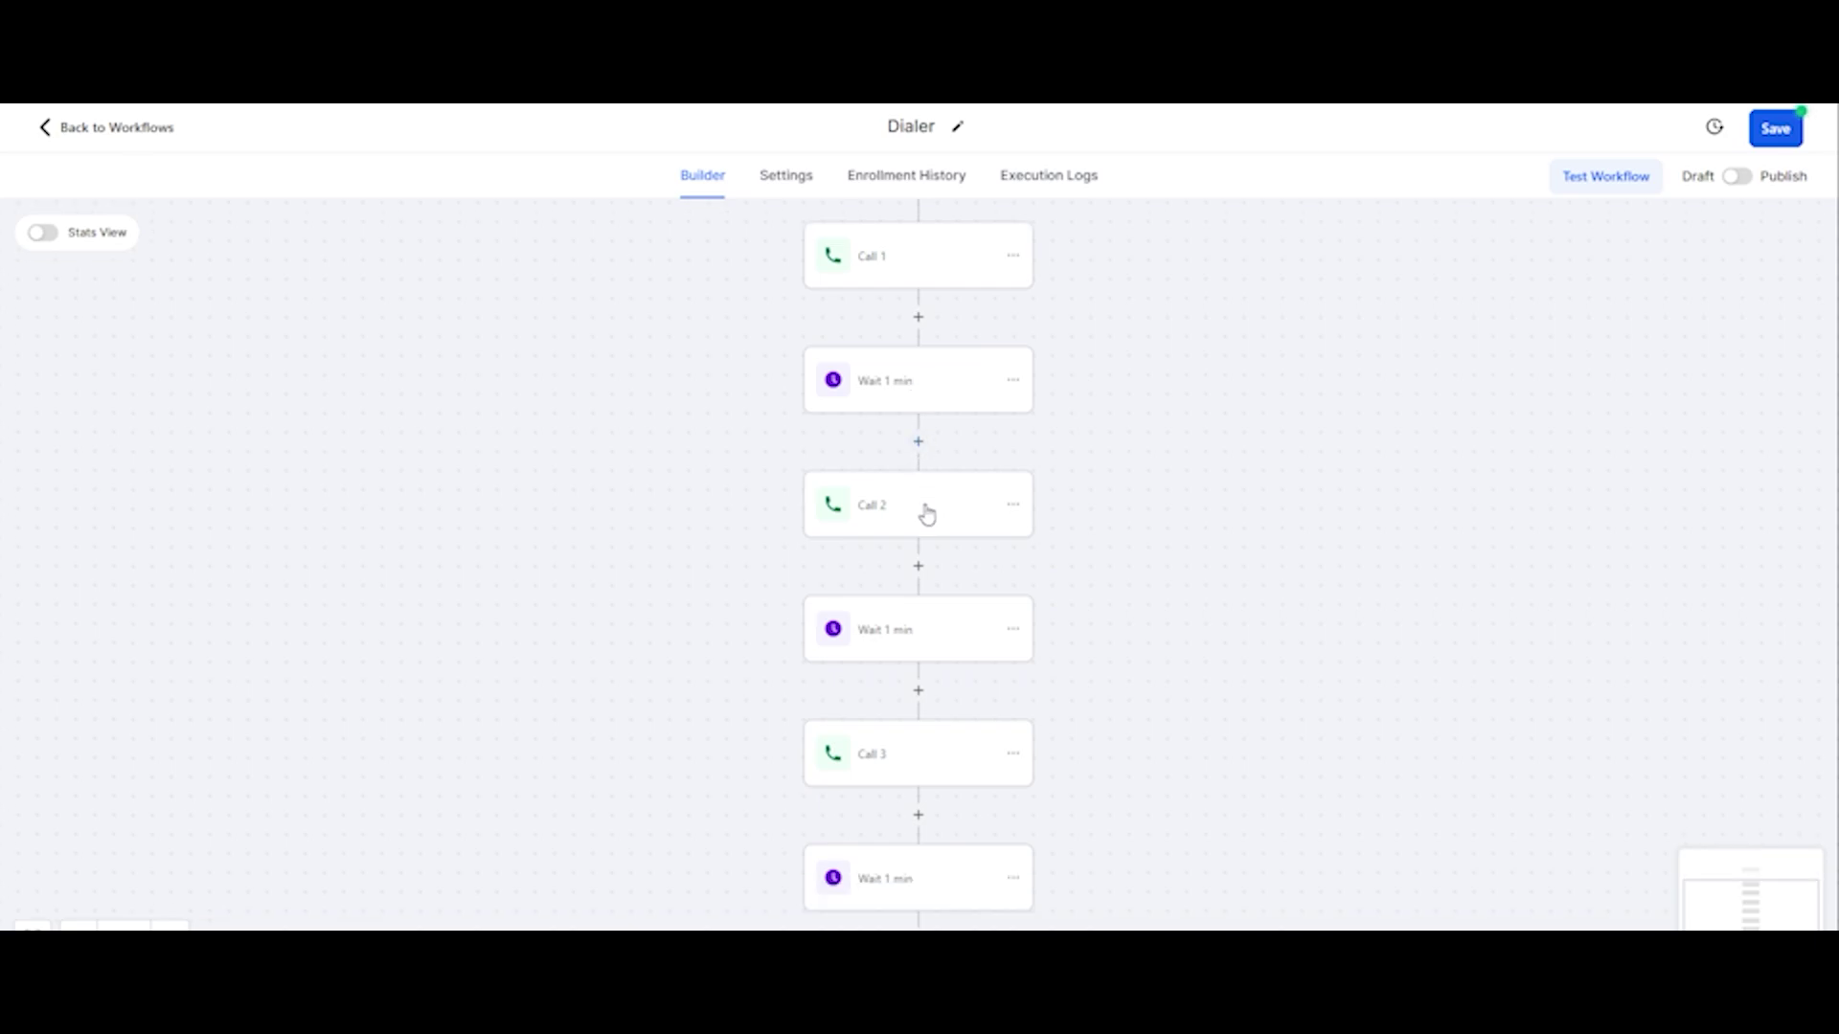
Delete the last 1-minute wait, the one following Call 3, from the Dialer workflow
{"action": "scroll", "coordinate": [919, 575], "scroll_direction": "down", "scroll_amount": 1}
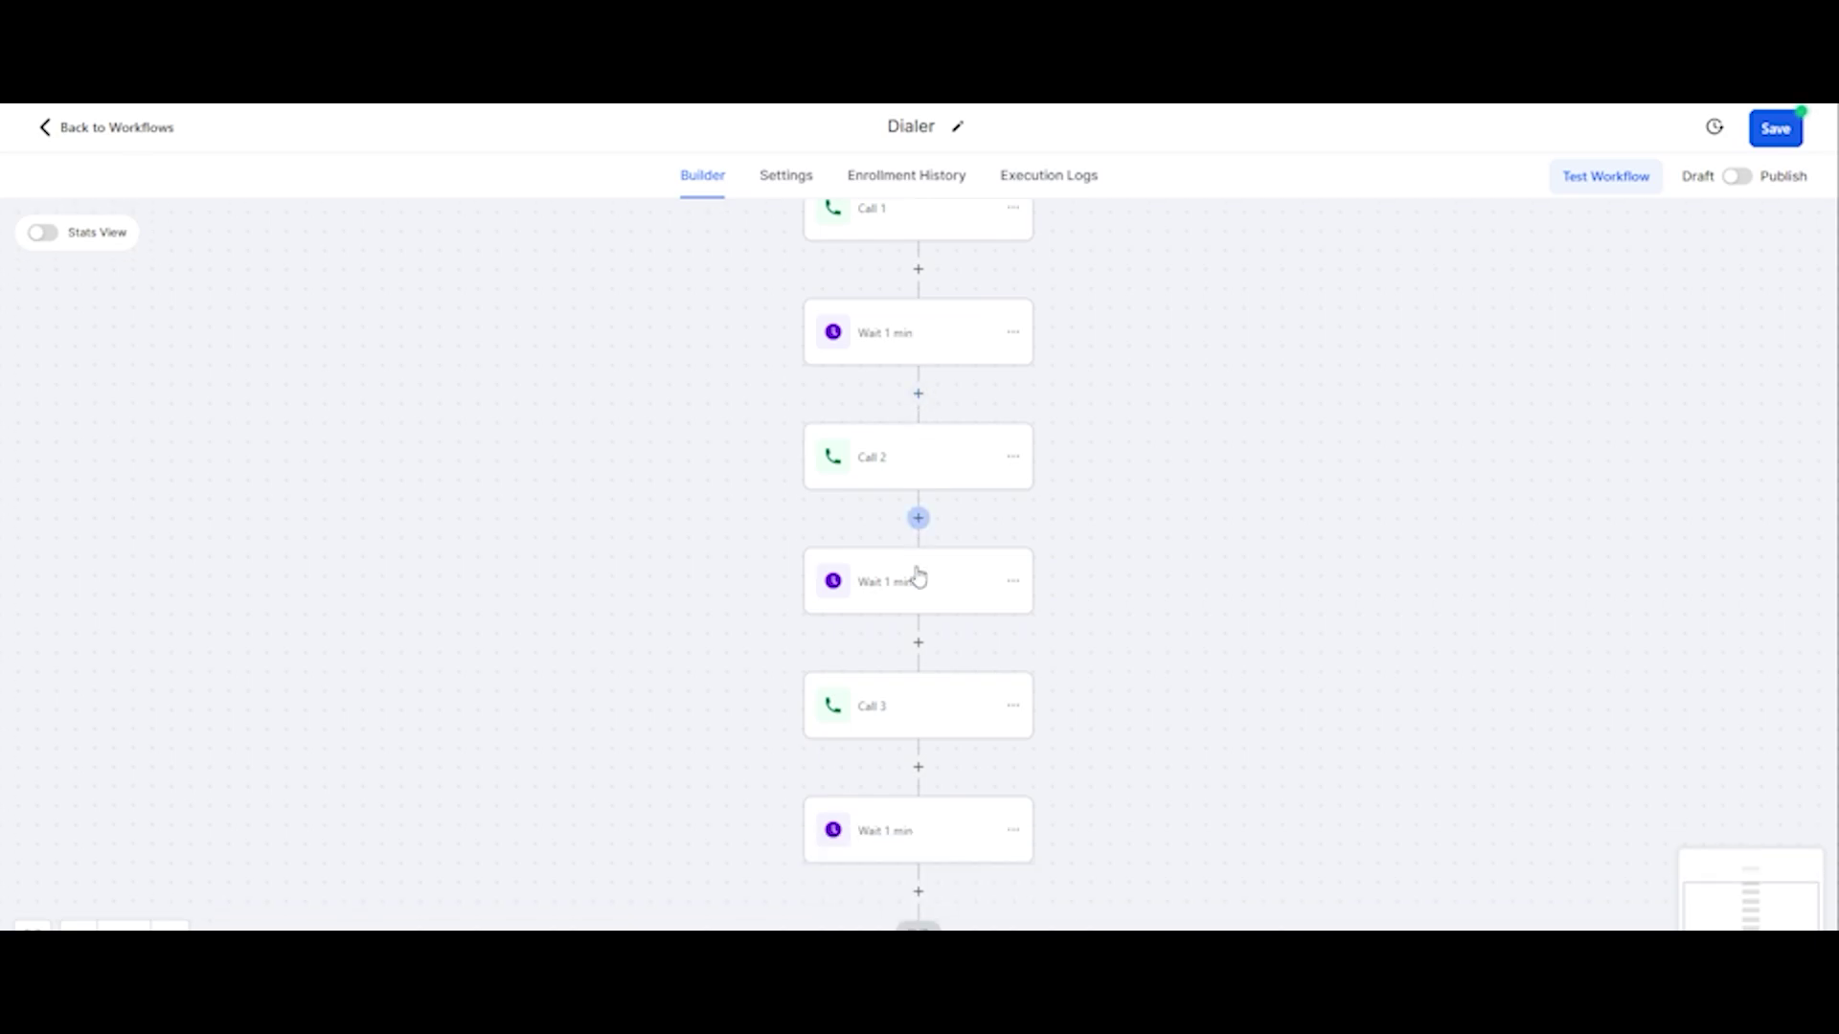
{"action": "left_click", "coordinate": [1013, 833]}
{"action": "scroll", "coordinate": [1087, 910], "scroll_direction": "down", "scroll_amount": 2}
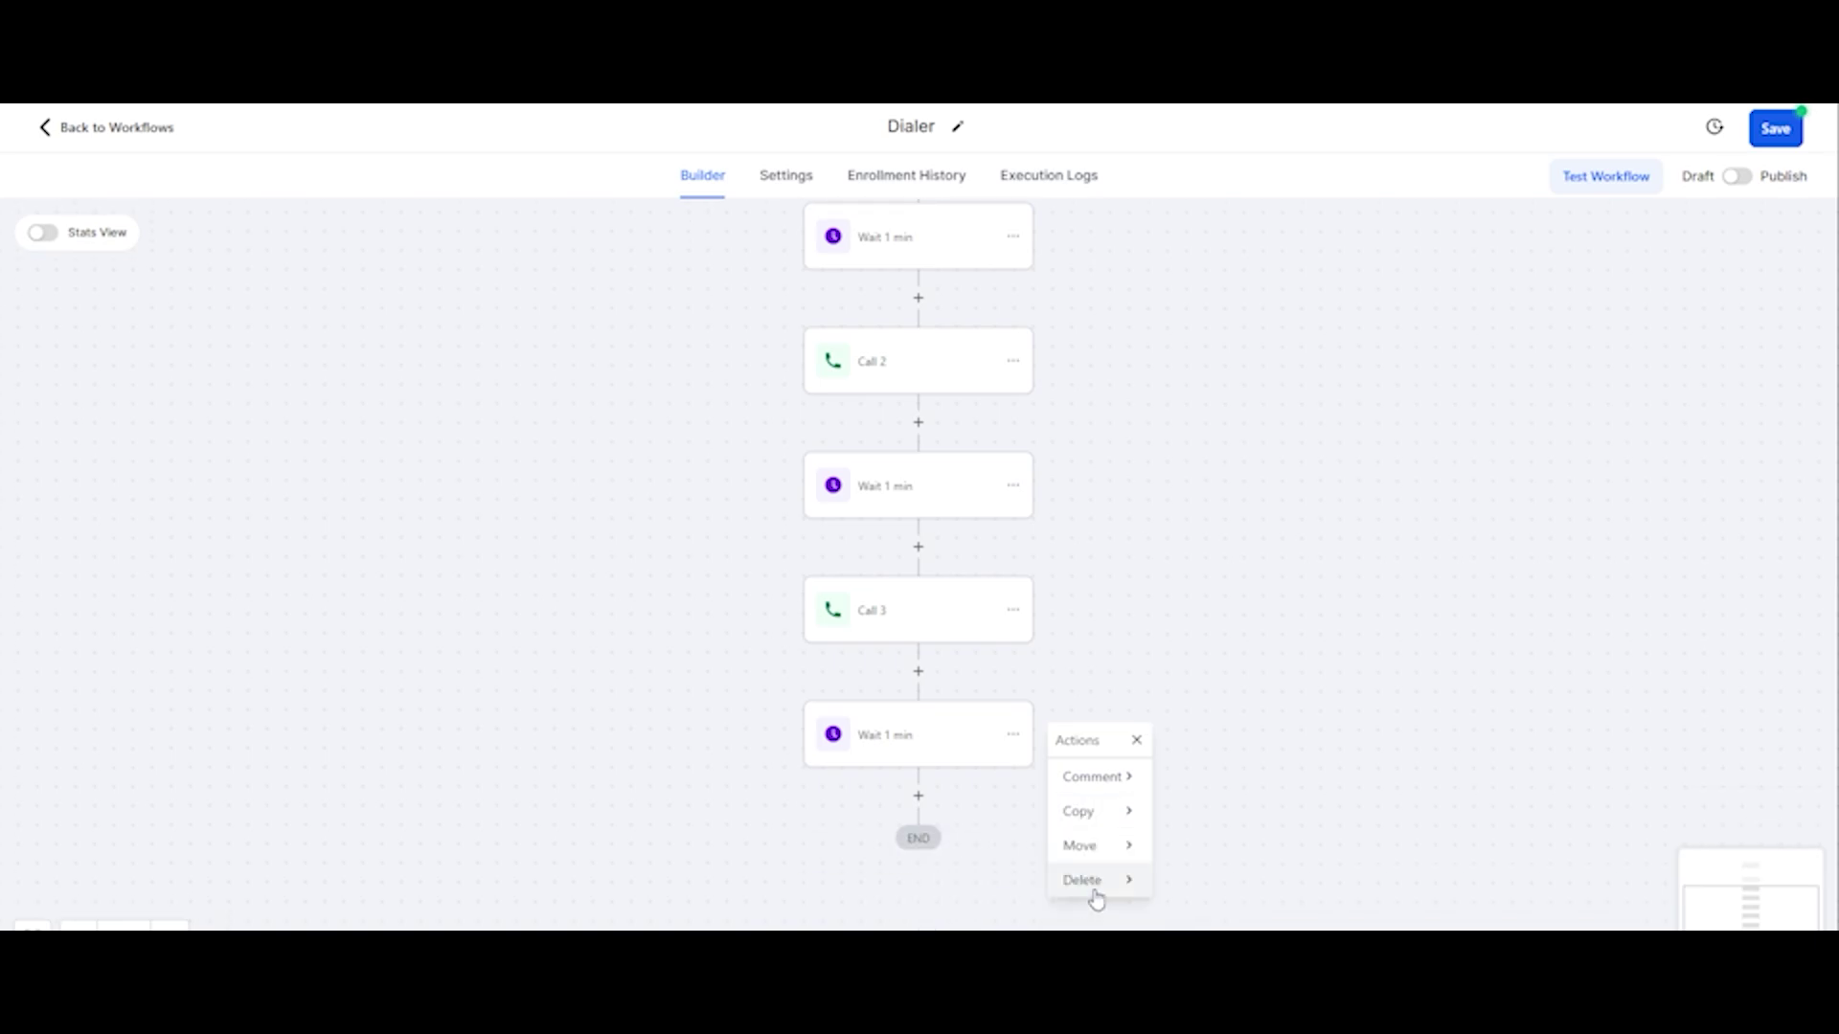
{"action": "left_click", "coordinate": [1092, 882]}
{"action": "left_click", "coordinate": [1188, 777]}
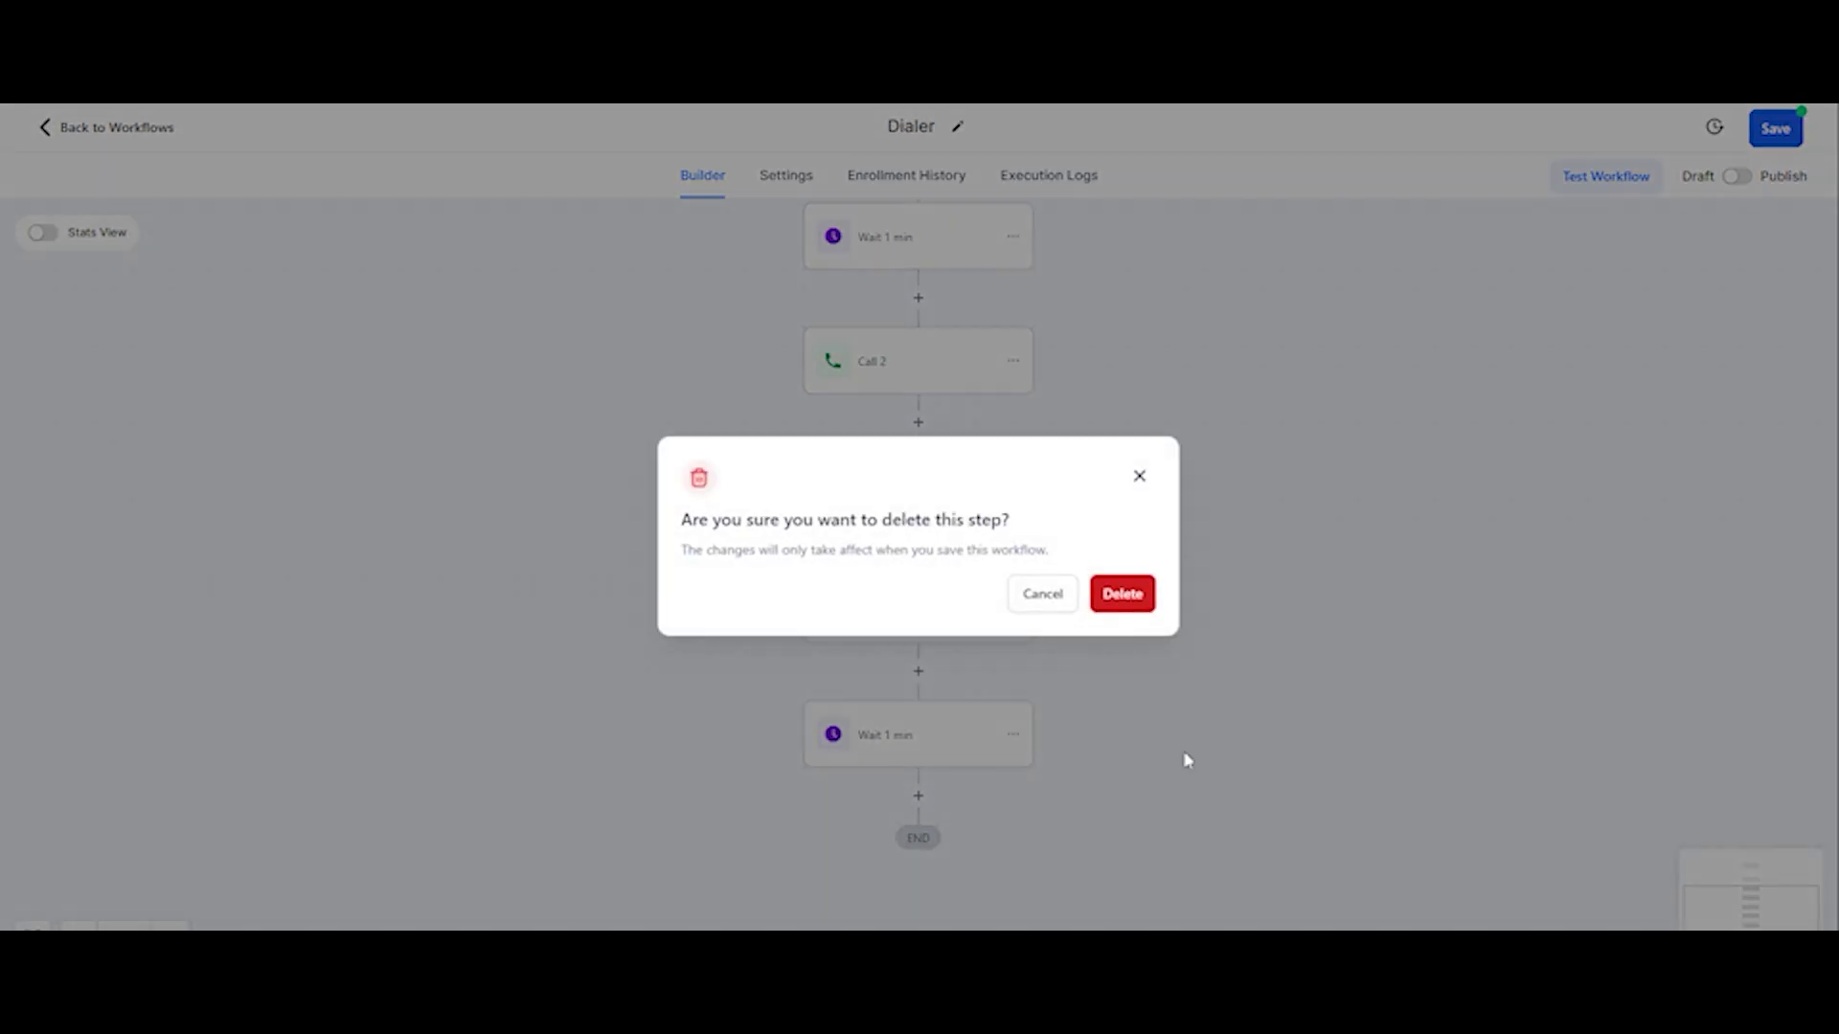
{"action": "left_click", "coordinate": [1105, 598]}
Review the Dialer workflow's sequence of calls and waits together with its contact settings
{"action": "scroll", "coordinate": [1162, 599], "scroll_direction": "up", "scroll_amount": 3}
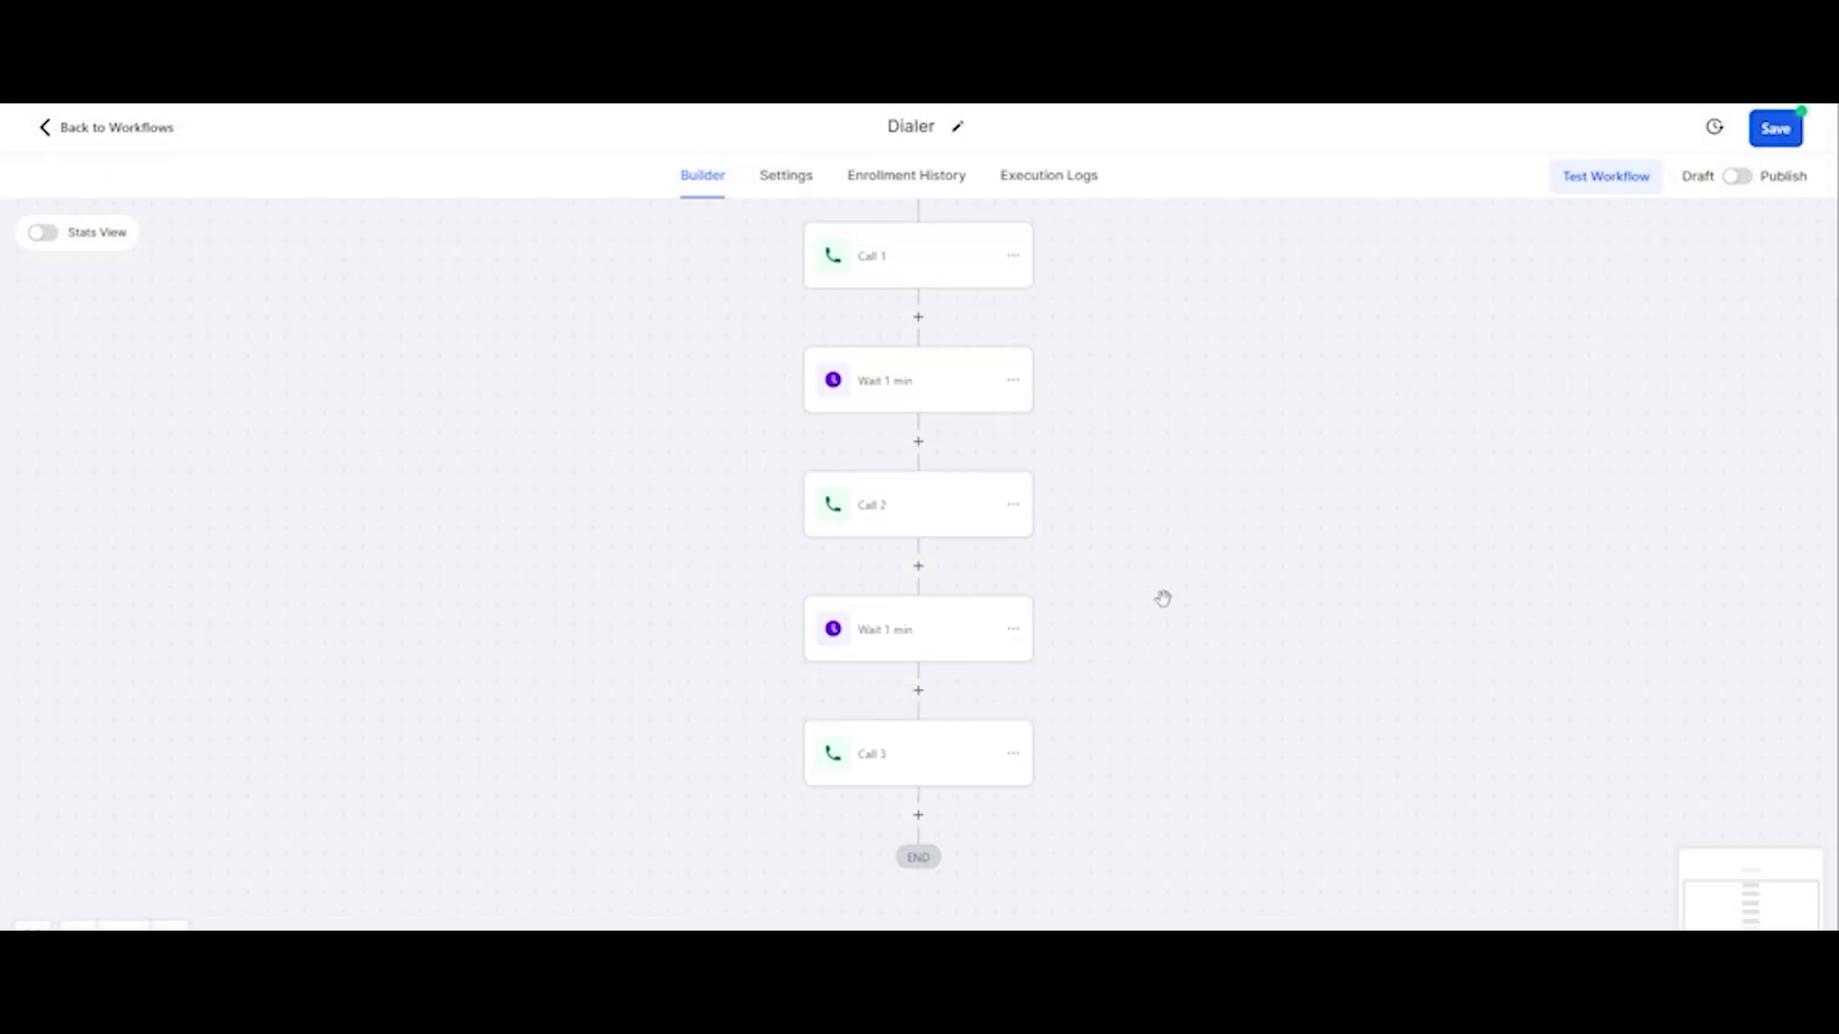
{"action": "scroll", "coordinate": [1163, 598], "scroll_direction": "up", "scroll_amount": 1}
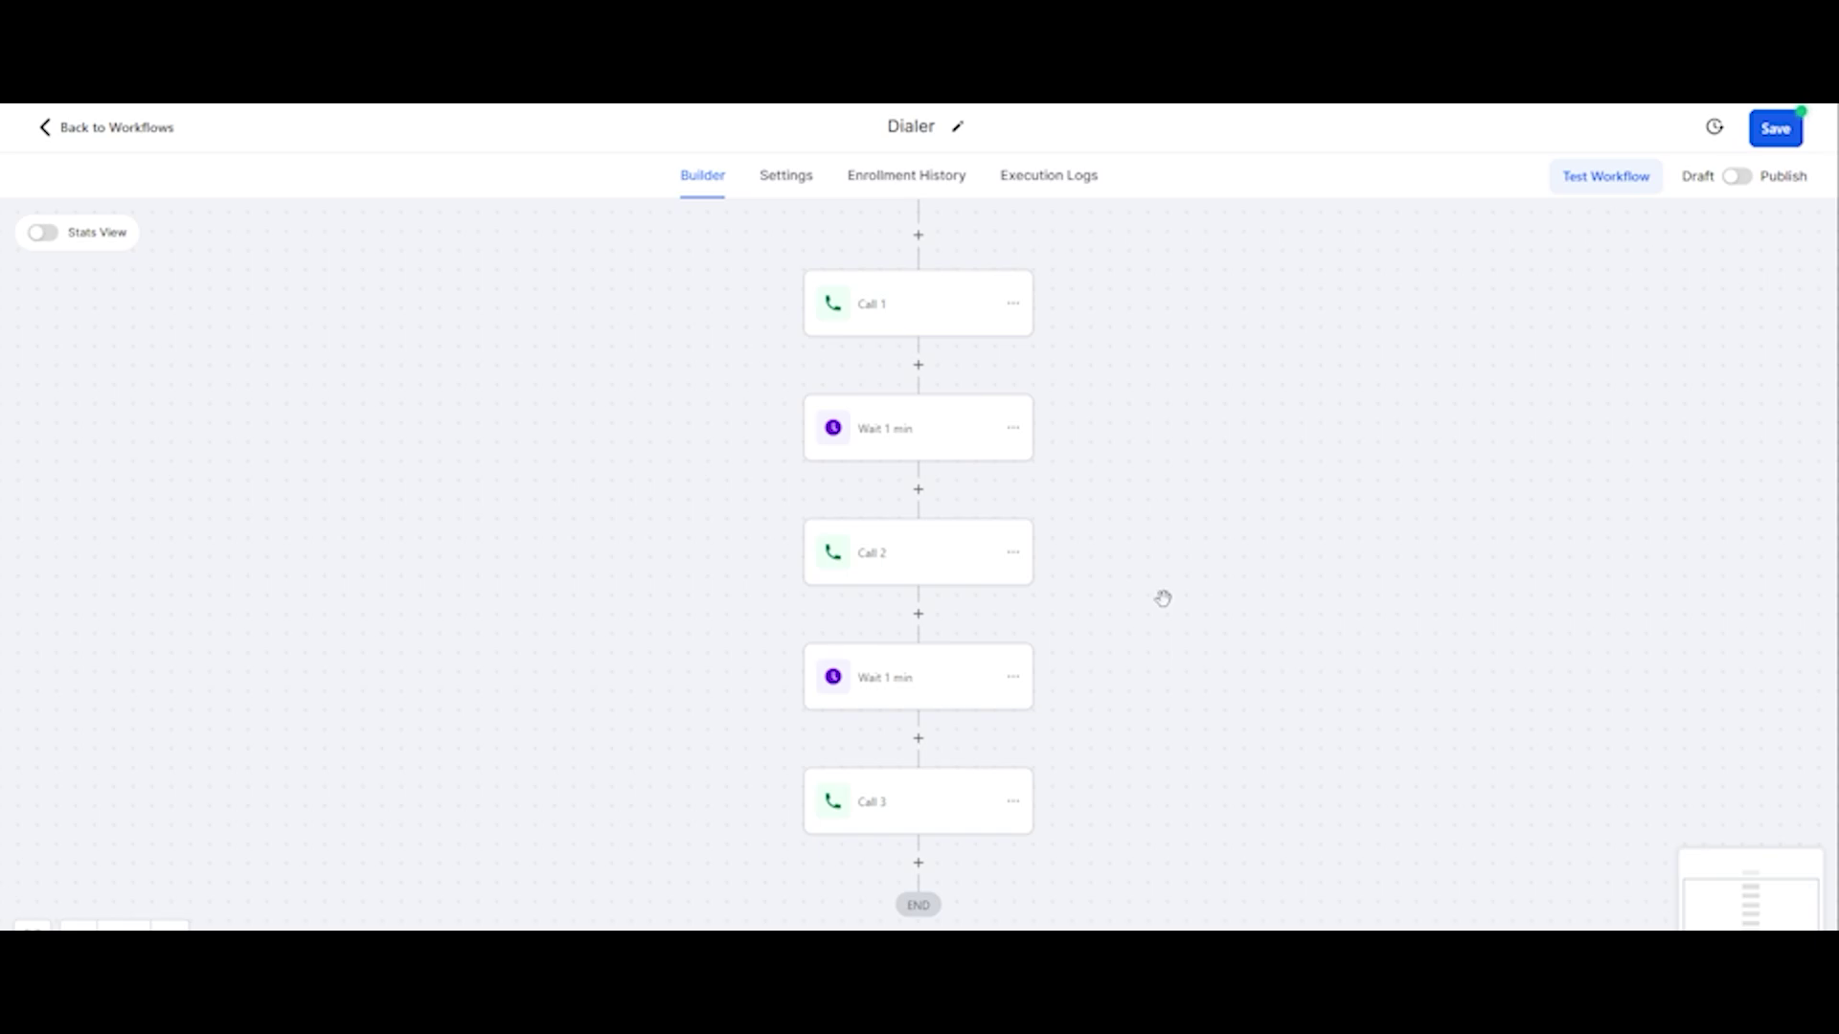
{"action": "scroll", "coordinate": [967, 383], "scroll_direction": "up", "scroll_amount": 1}
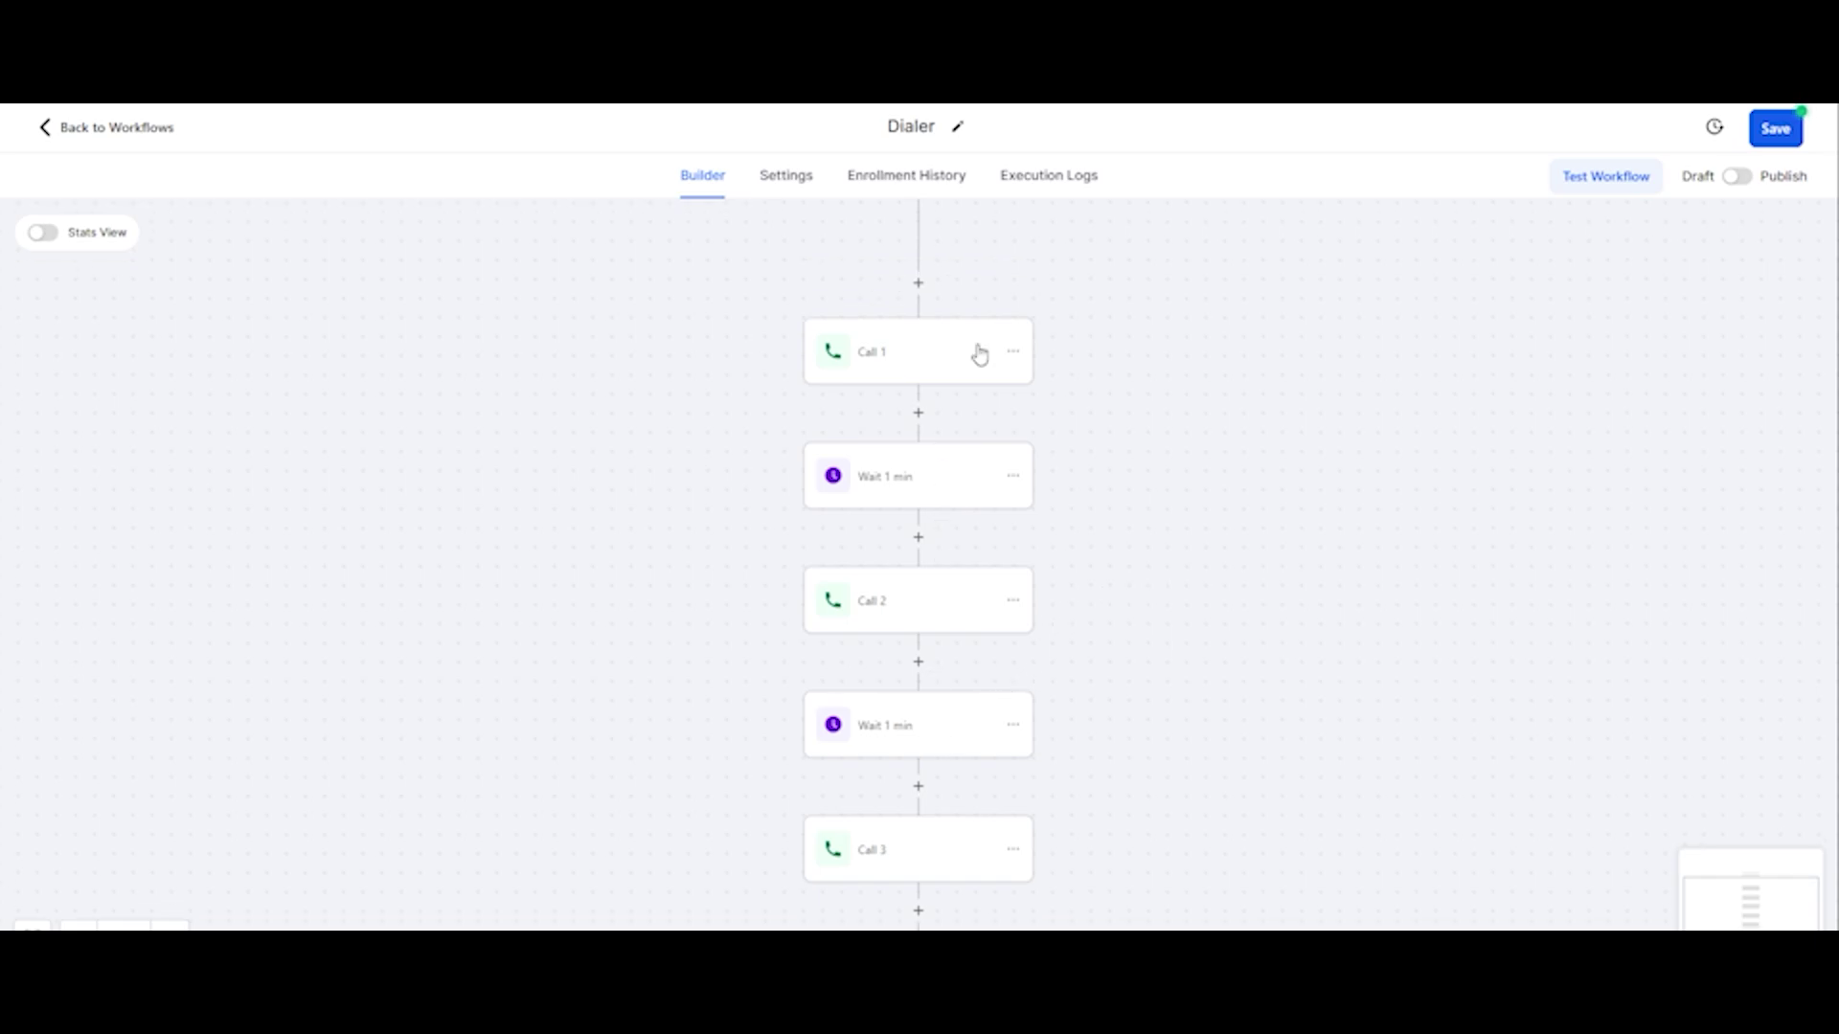
{"action": "left_click", "coordinate": [766, 178]}
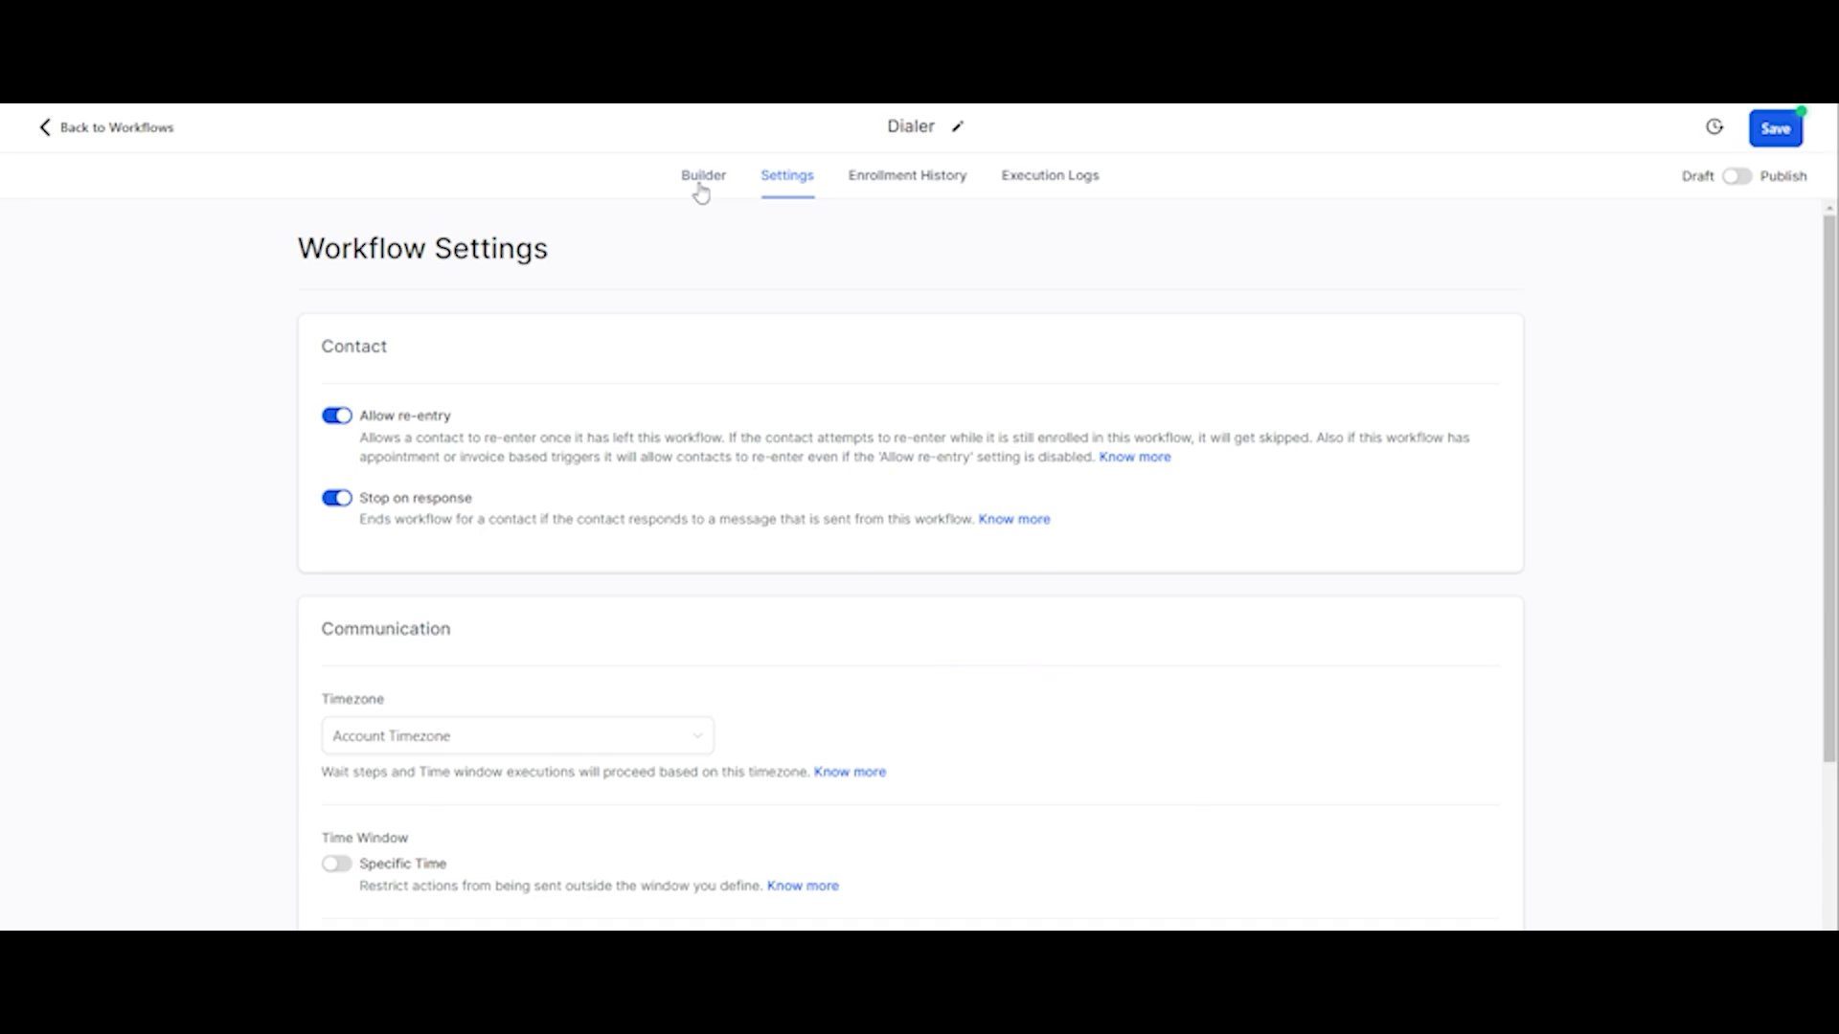
{"action": "left_click", "coordinate": [702, 187]}
{"action": "scroll", "coordinate": [1076, 486], "scroll_direction": "down", "scroll_amount": 2}
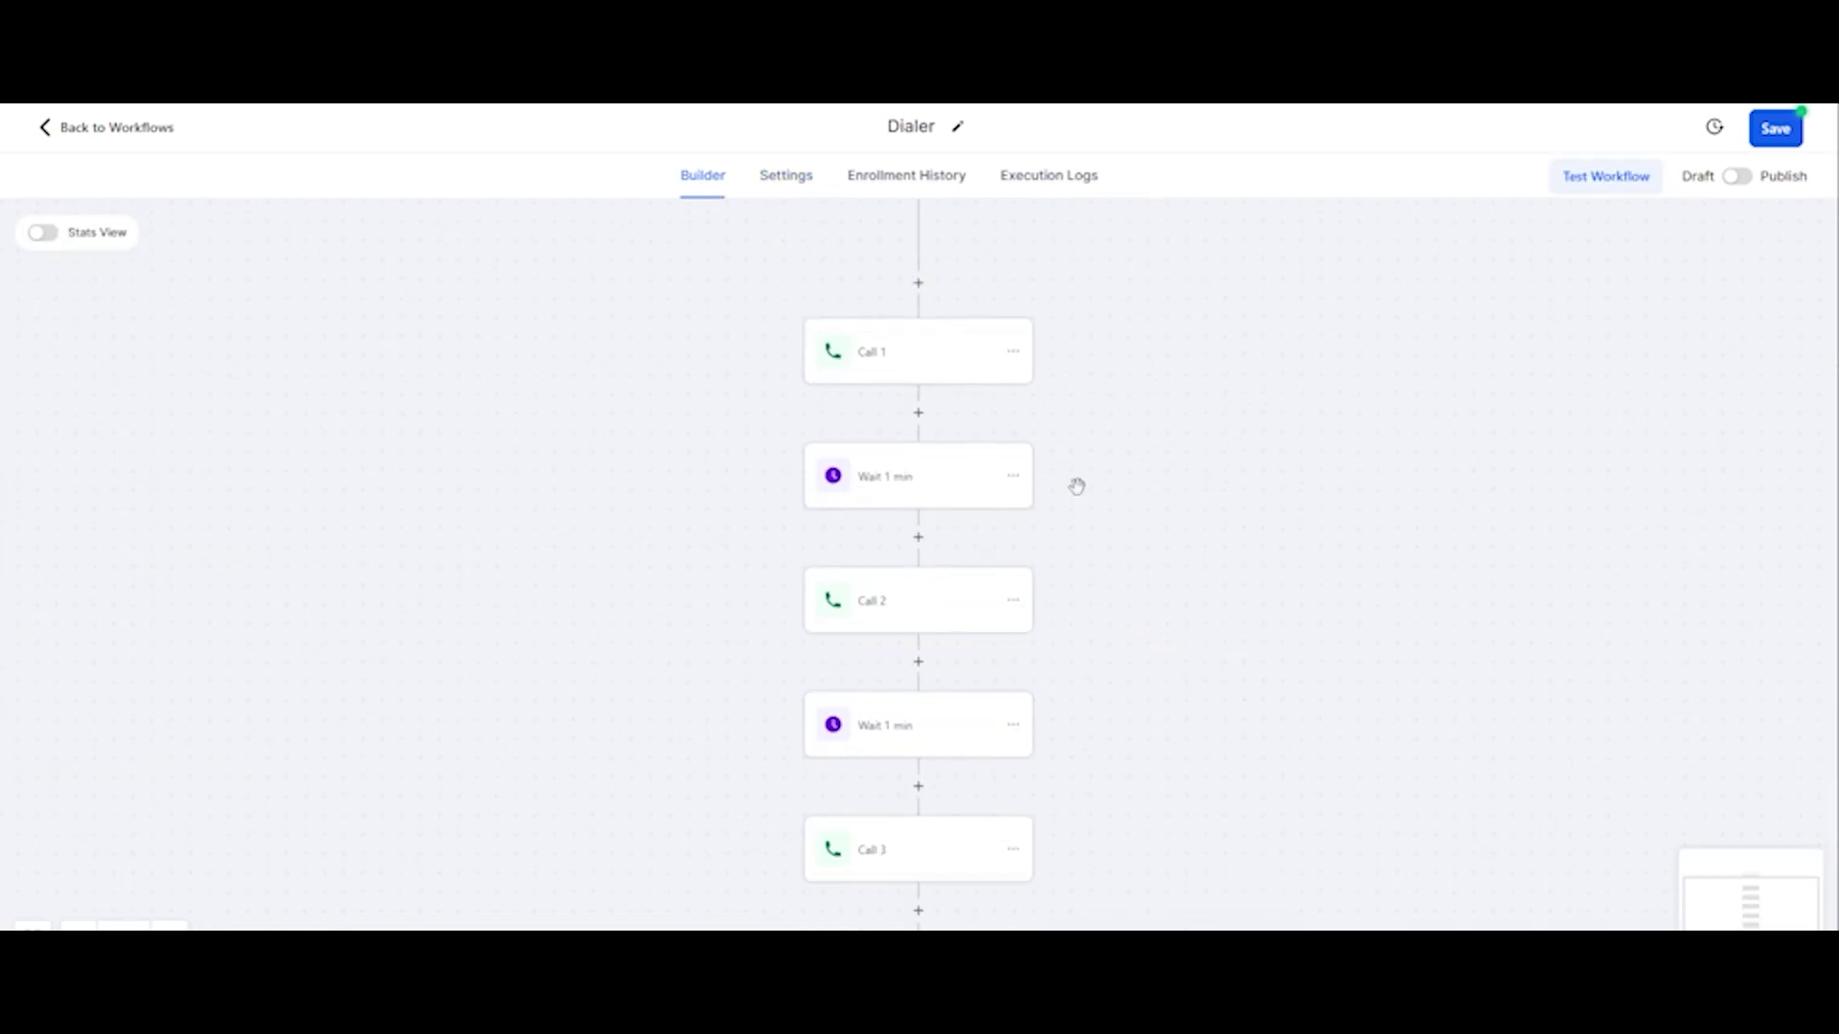
{"action": "scroll", "coordinate": [1076, 486], "scroll_direction": "up", "scroll_amount": 2}
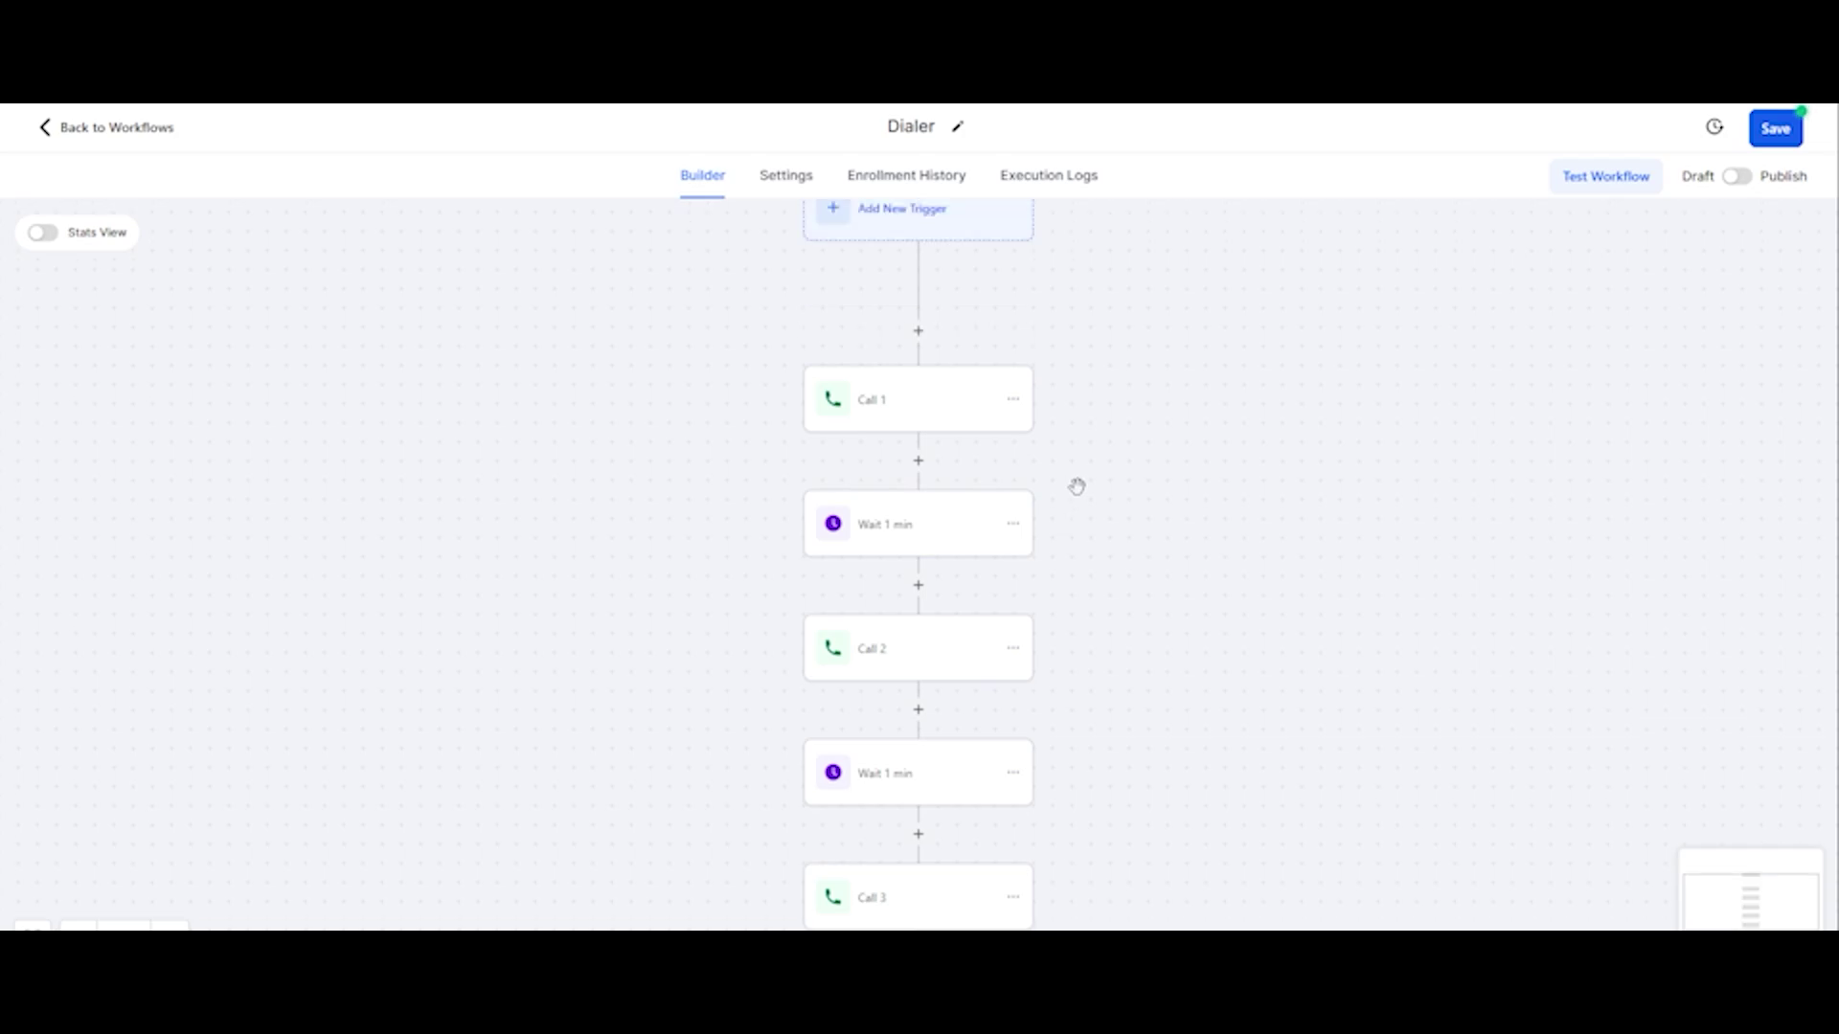
{"action": "scroll", "coordinate": [1077, 486], "scroll_direction": "down", "scroll_amount": 3}
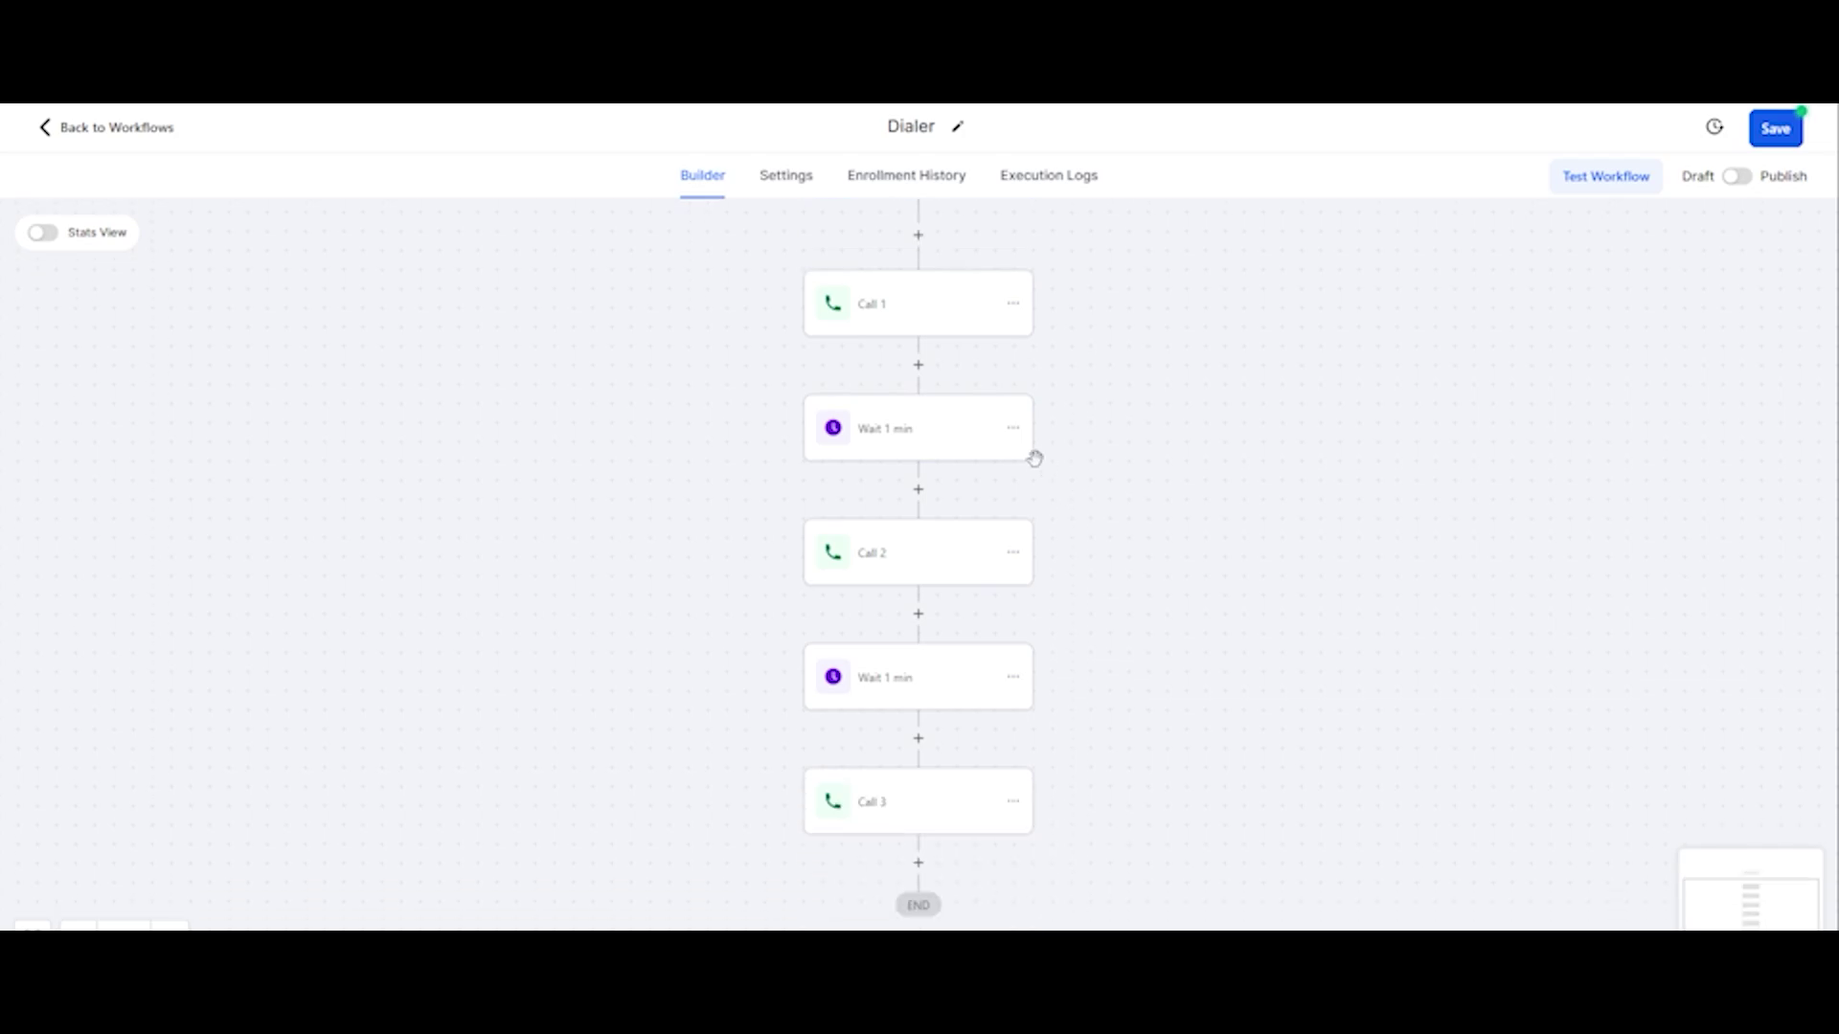
Save the Dialer workflow and leave the builder
{"action": "left_click", "coordinate": [1775, 129]}
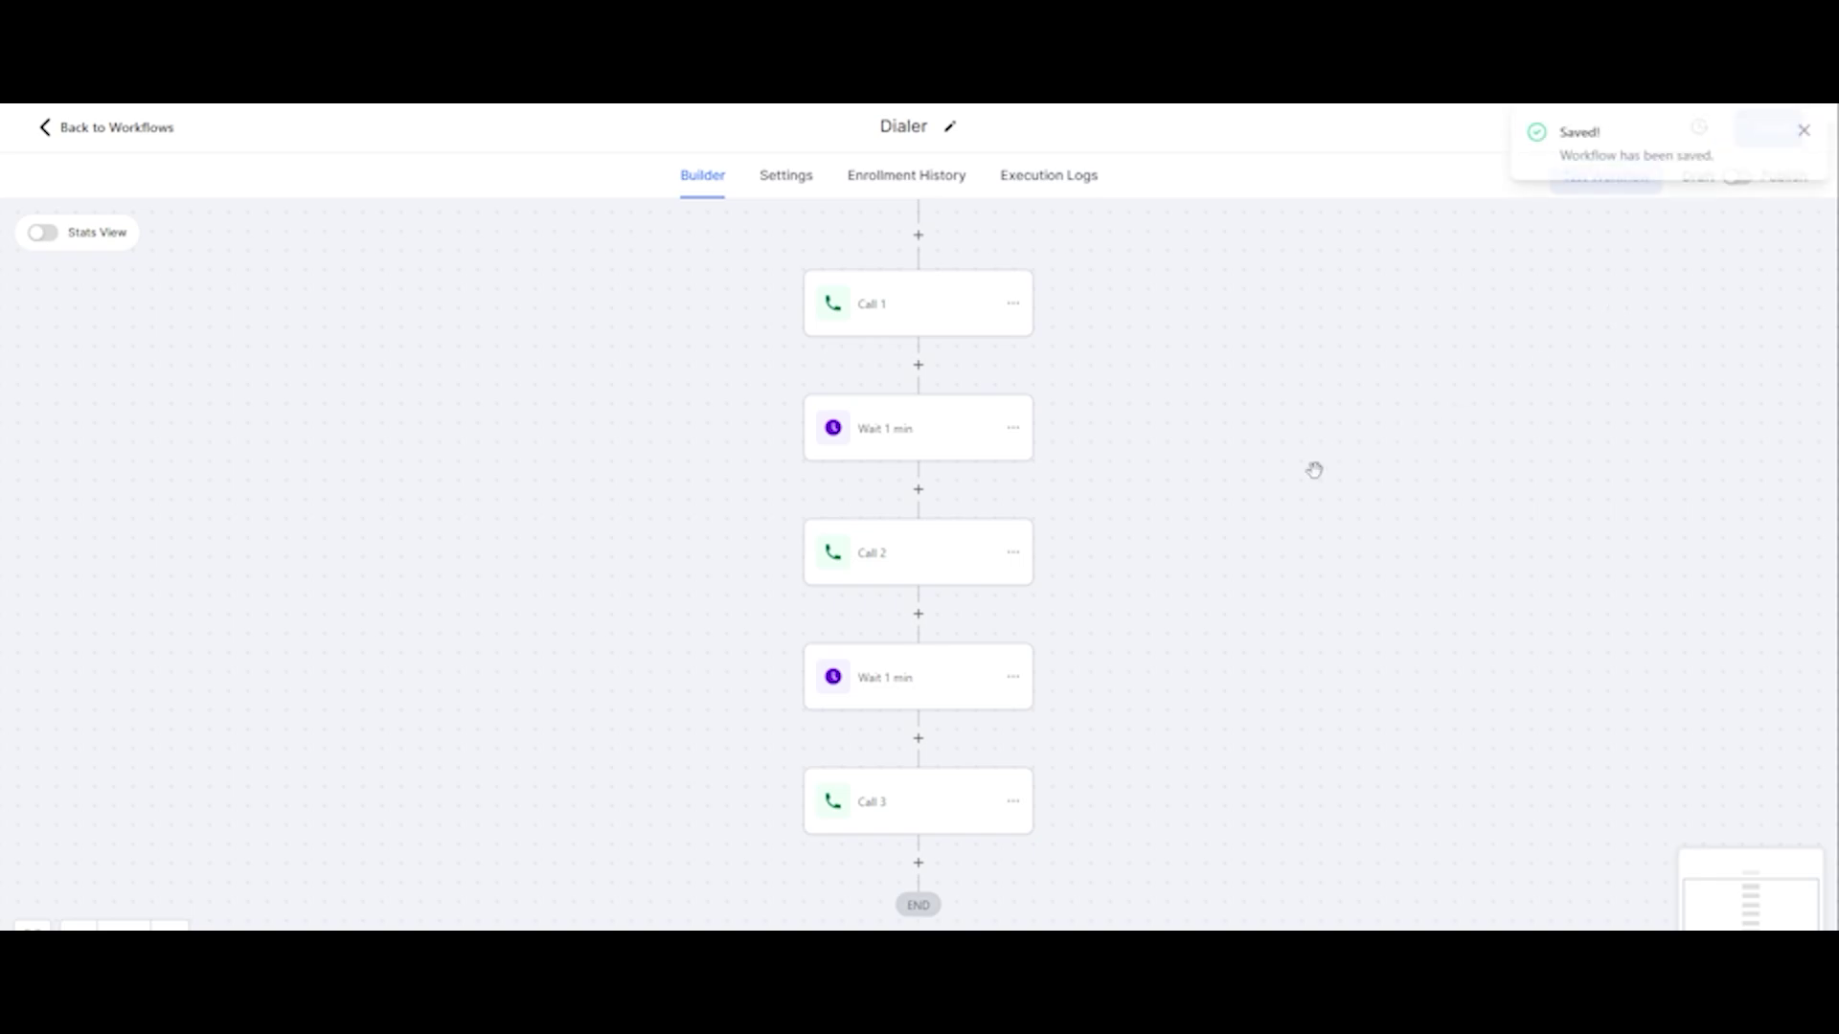
{"action": "left_click", "coordinate": [169, 145]}
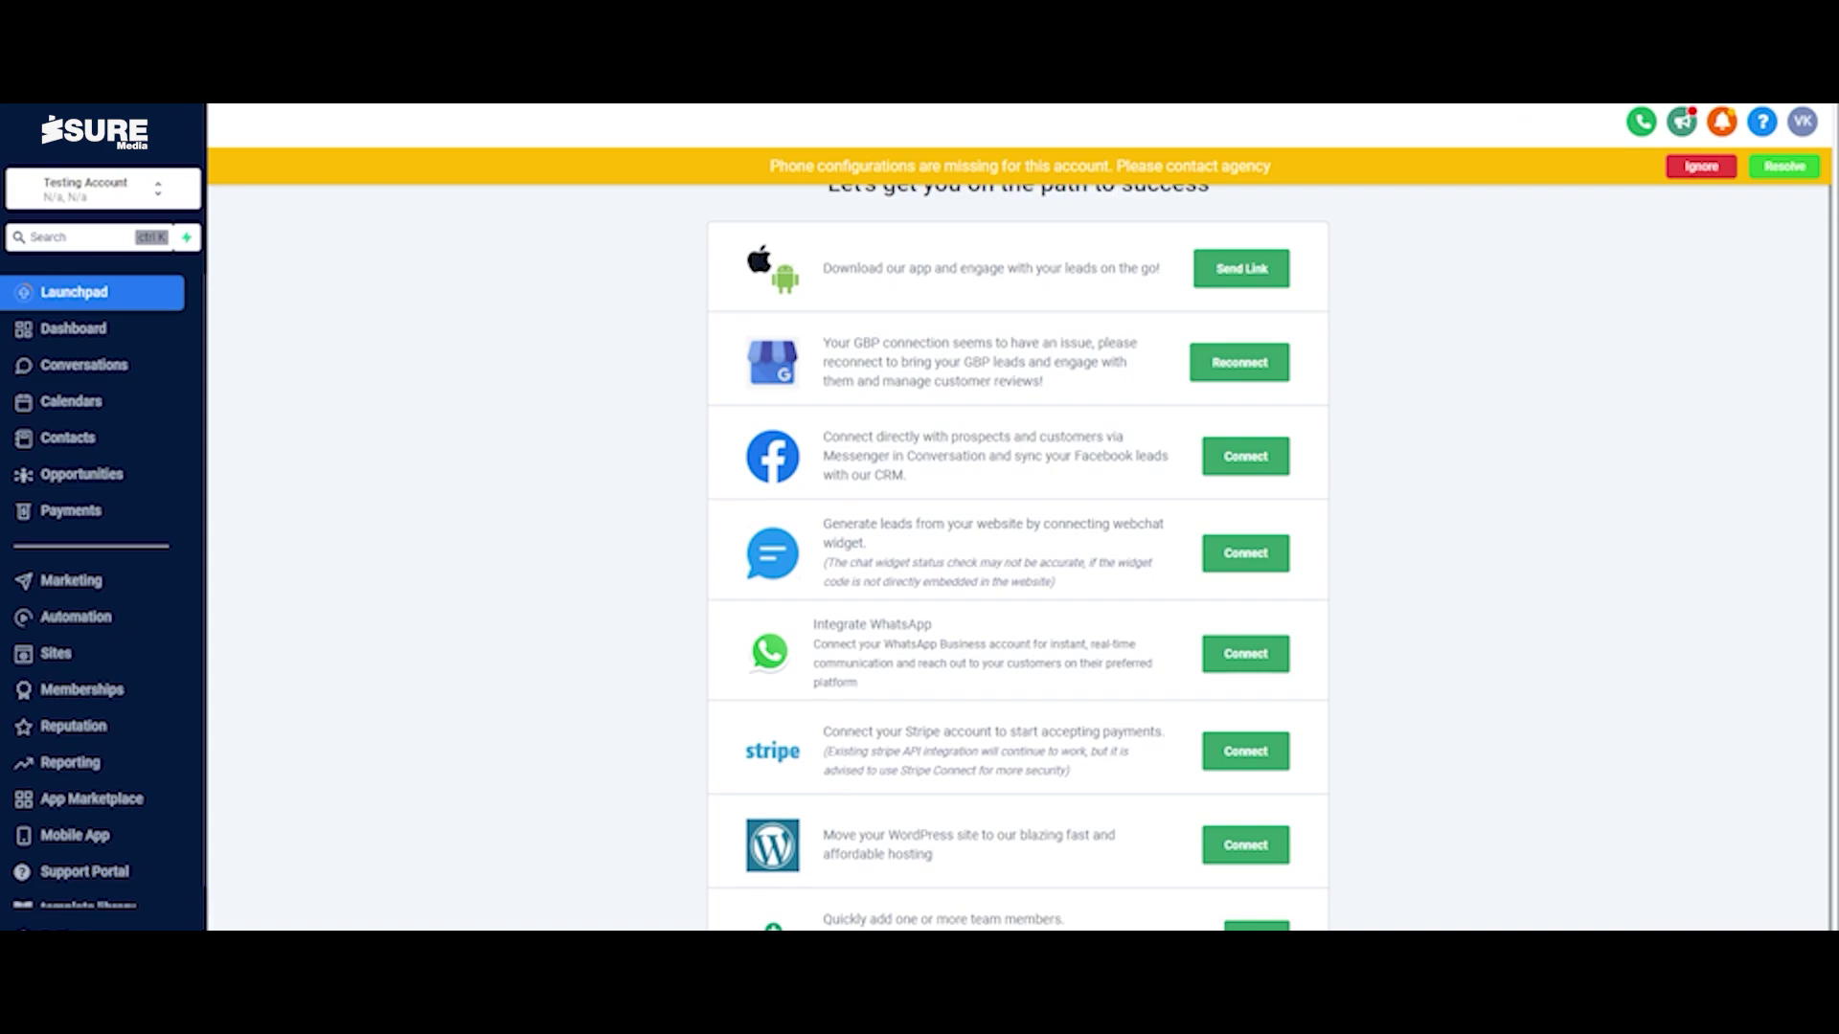
Dismiss the phone configuration notice in Opportunities and examine the stages of the existing Power Dialer Pipeline
{"action": "left_click", "coordinate": [150, 476]}
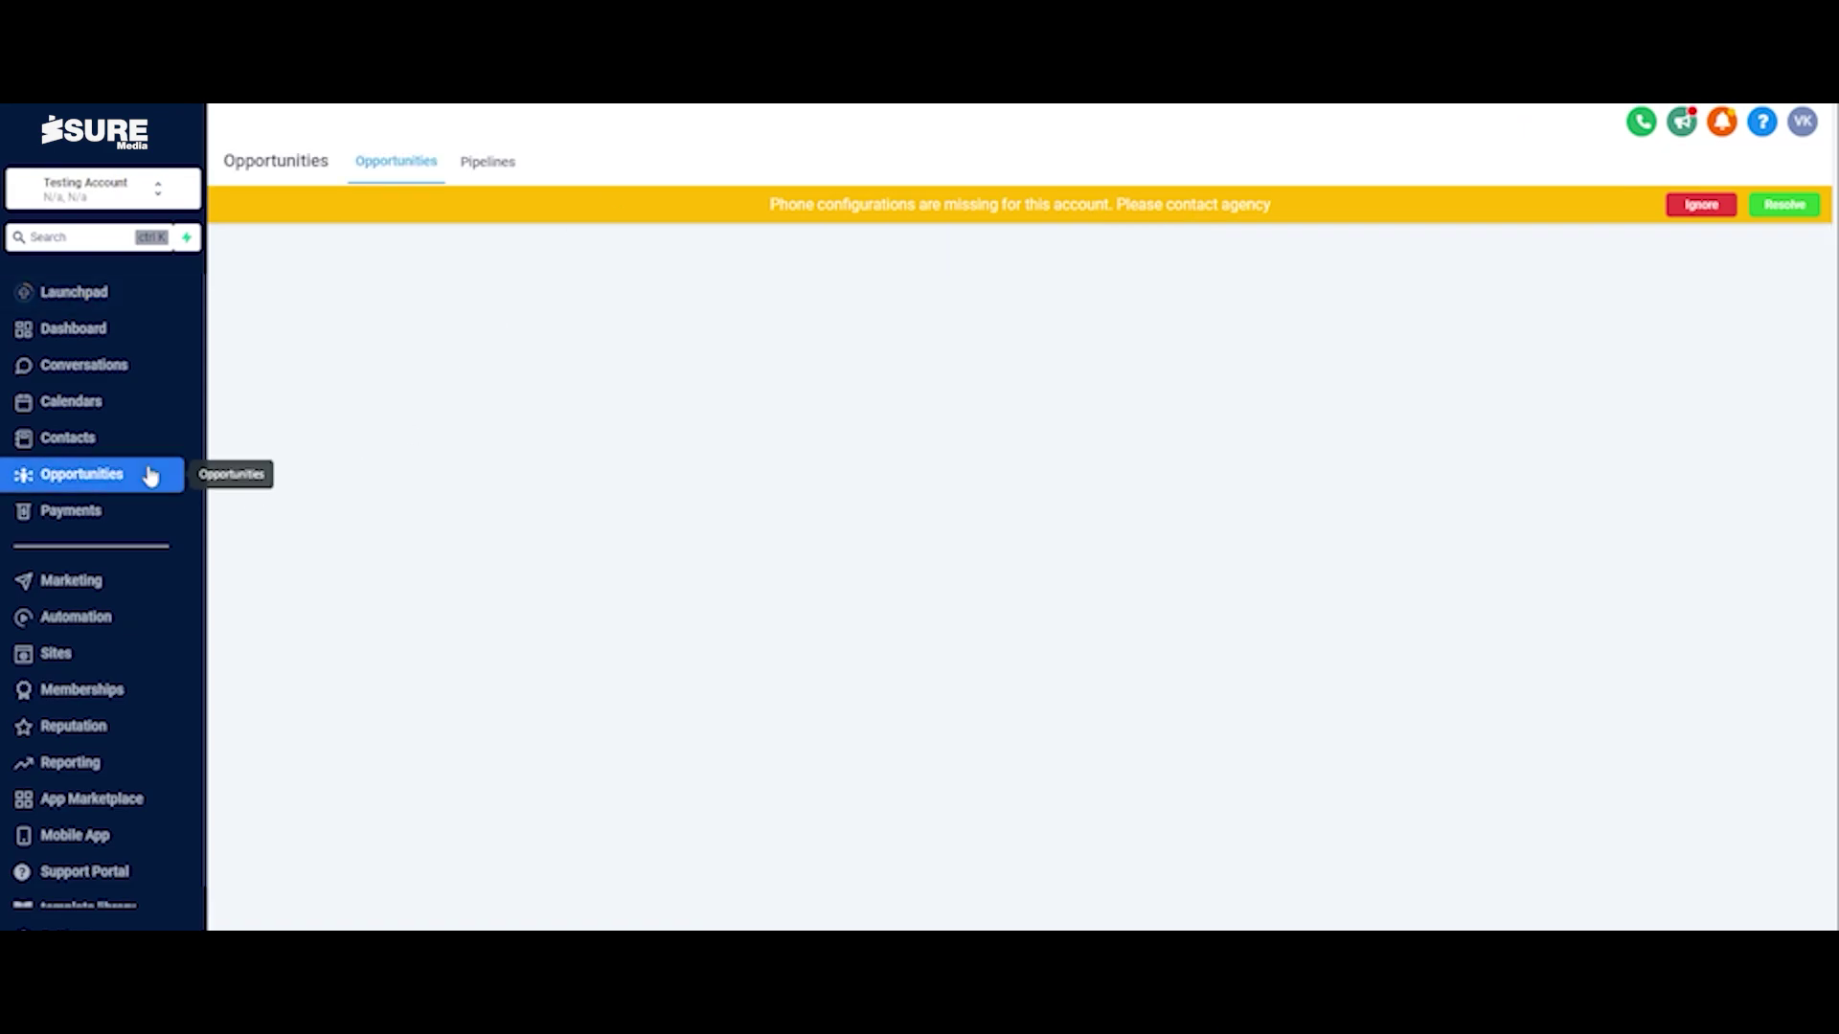
{"action": "left_click", "coordinate": [1688, 211]}
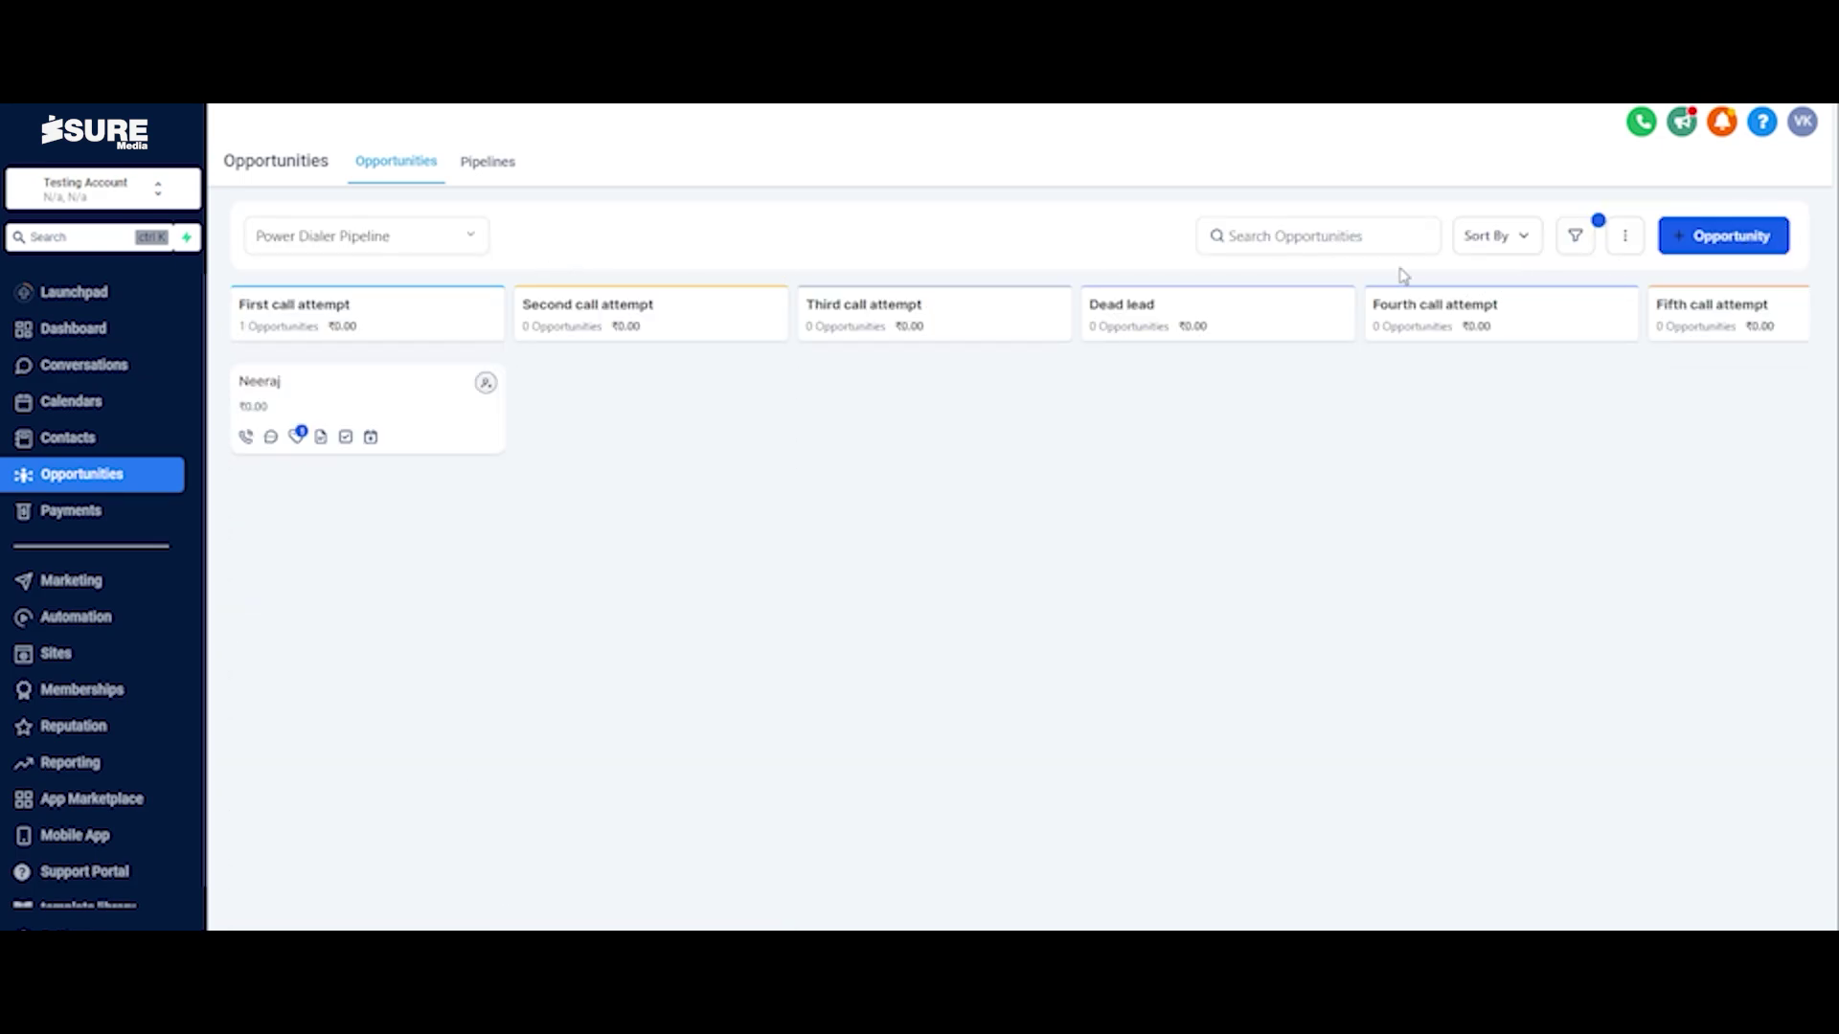
{"action": "left_click", "coordinate": [490, 177]}
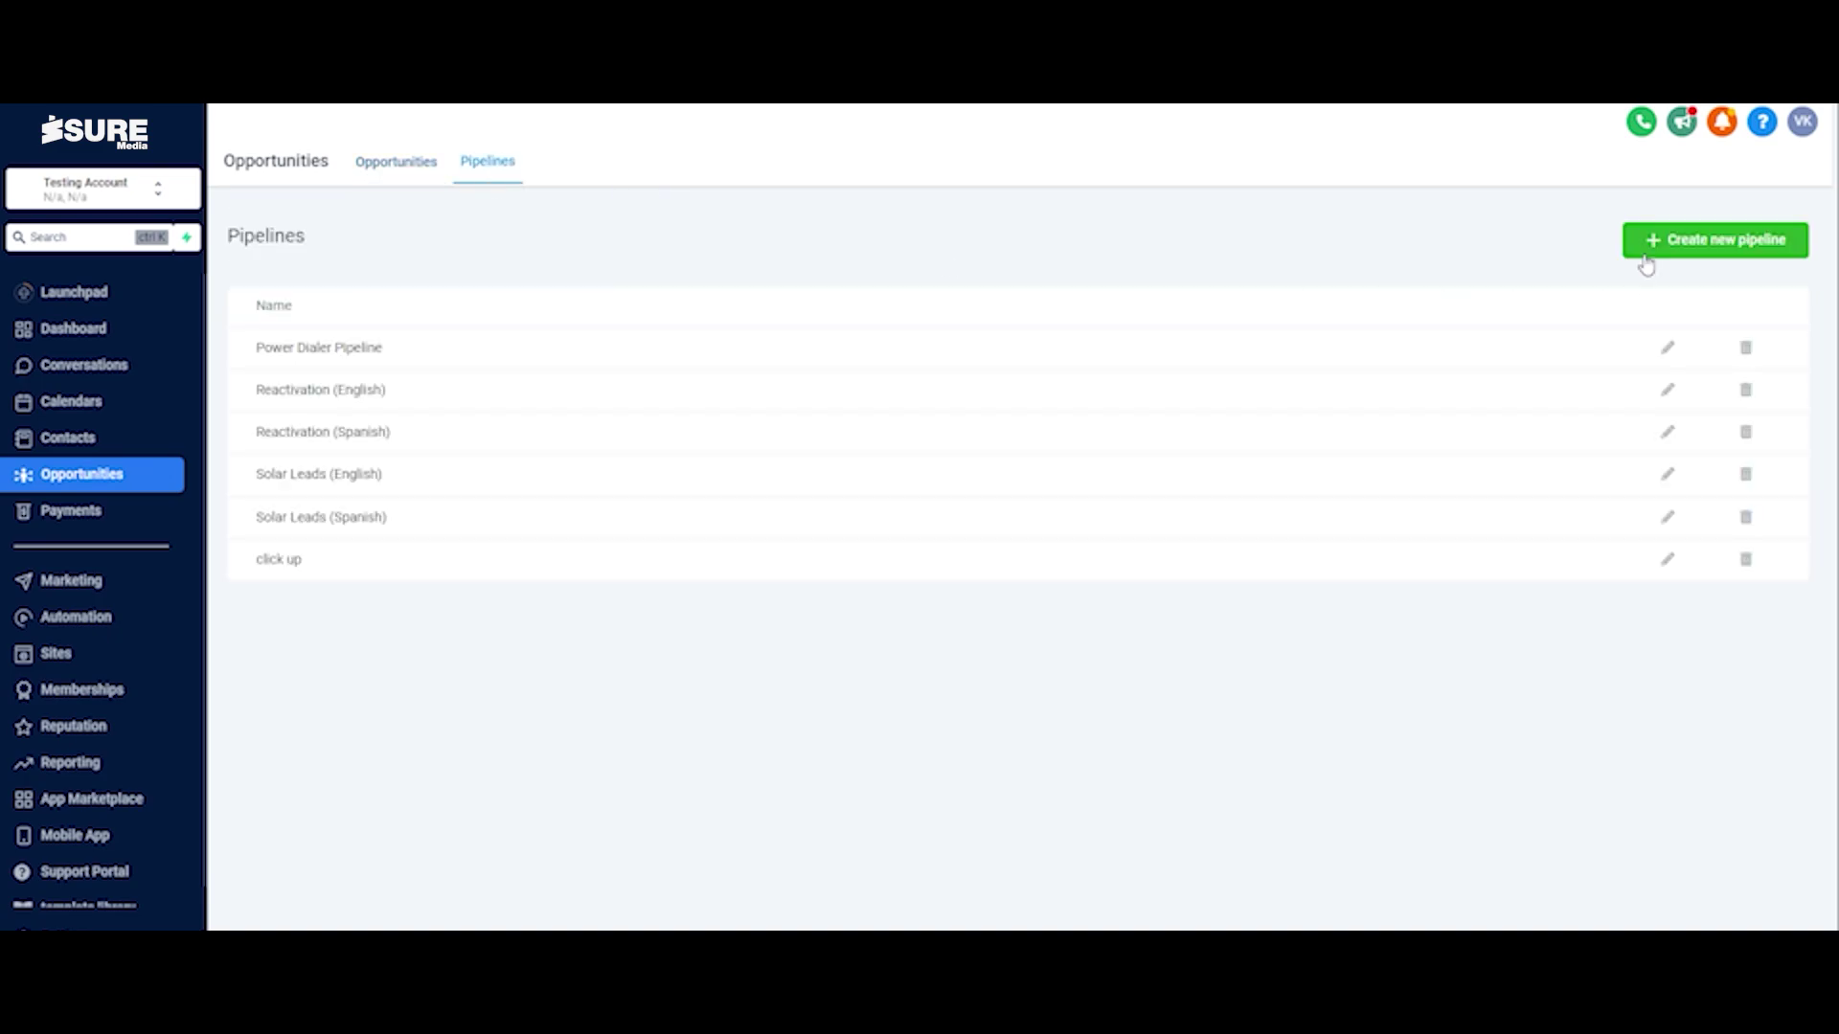
{"action": "left_click", "coordinate": [1669, 352]}
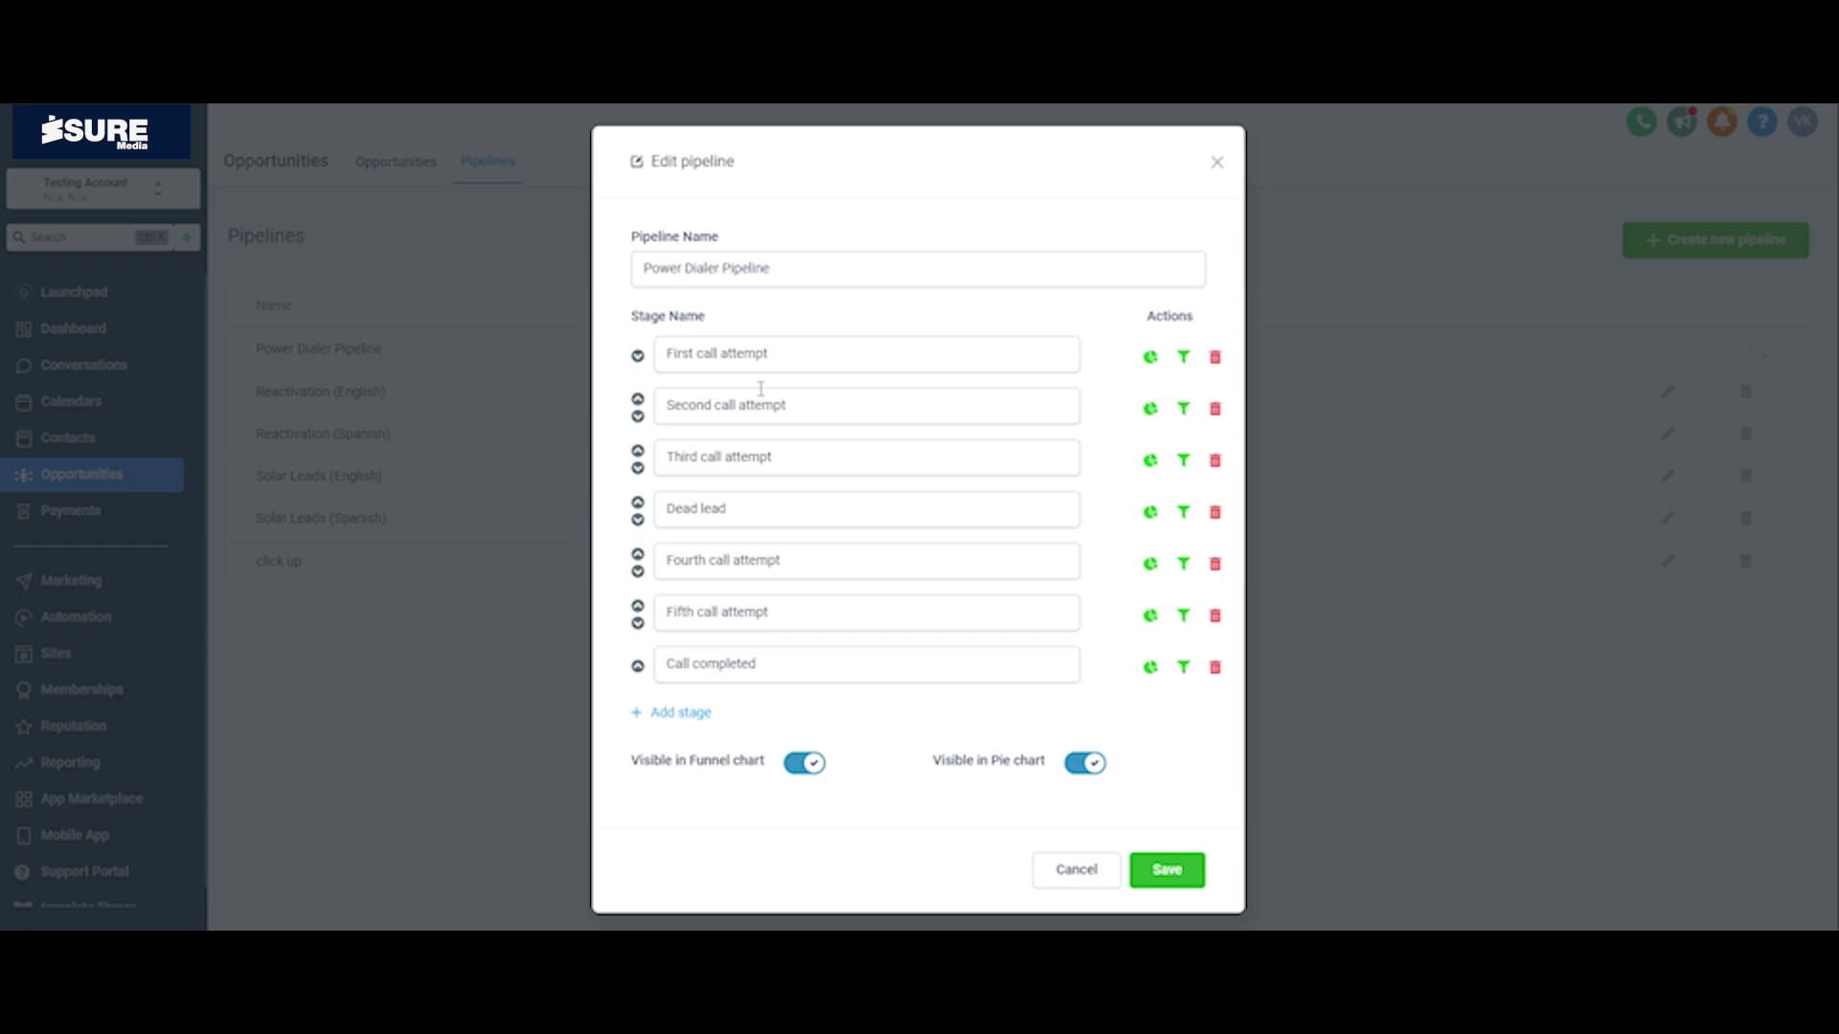
{"action": "left_click", "coordinate": [1216, 162]}
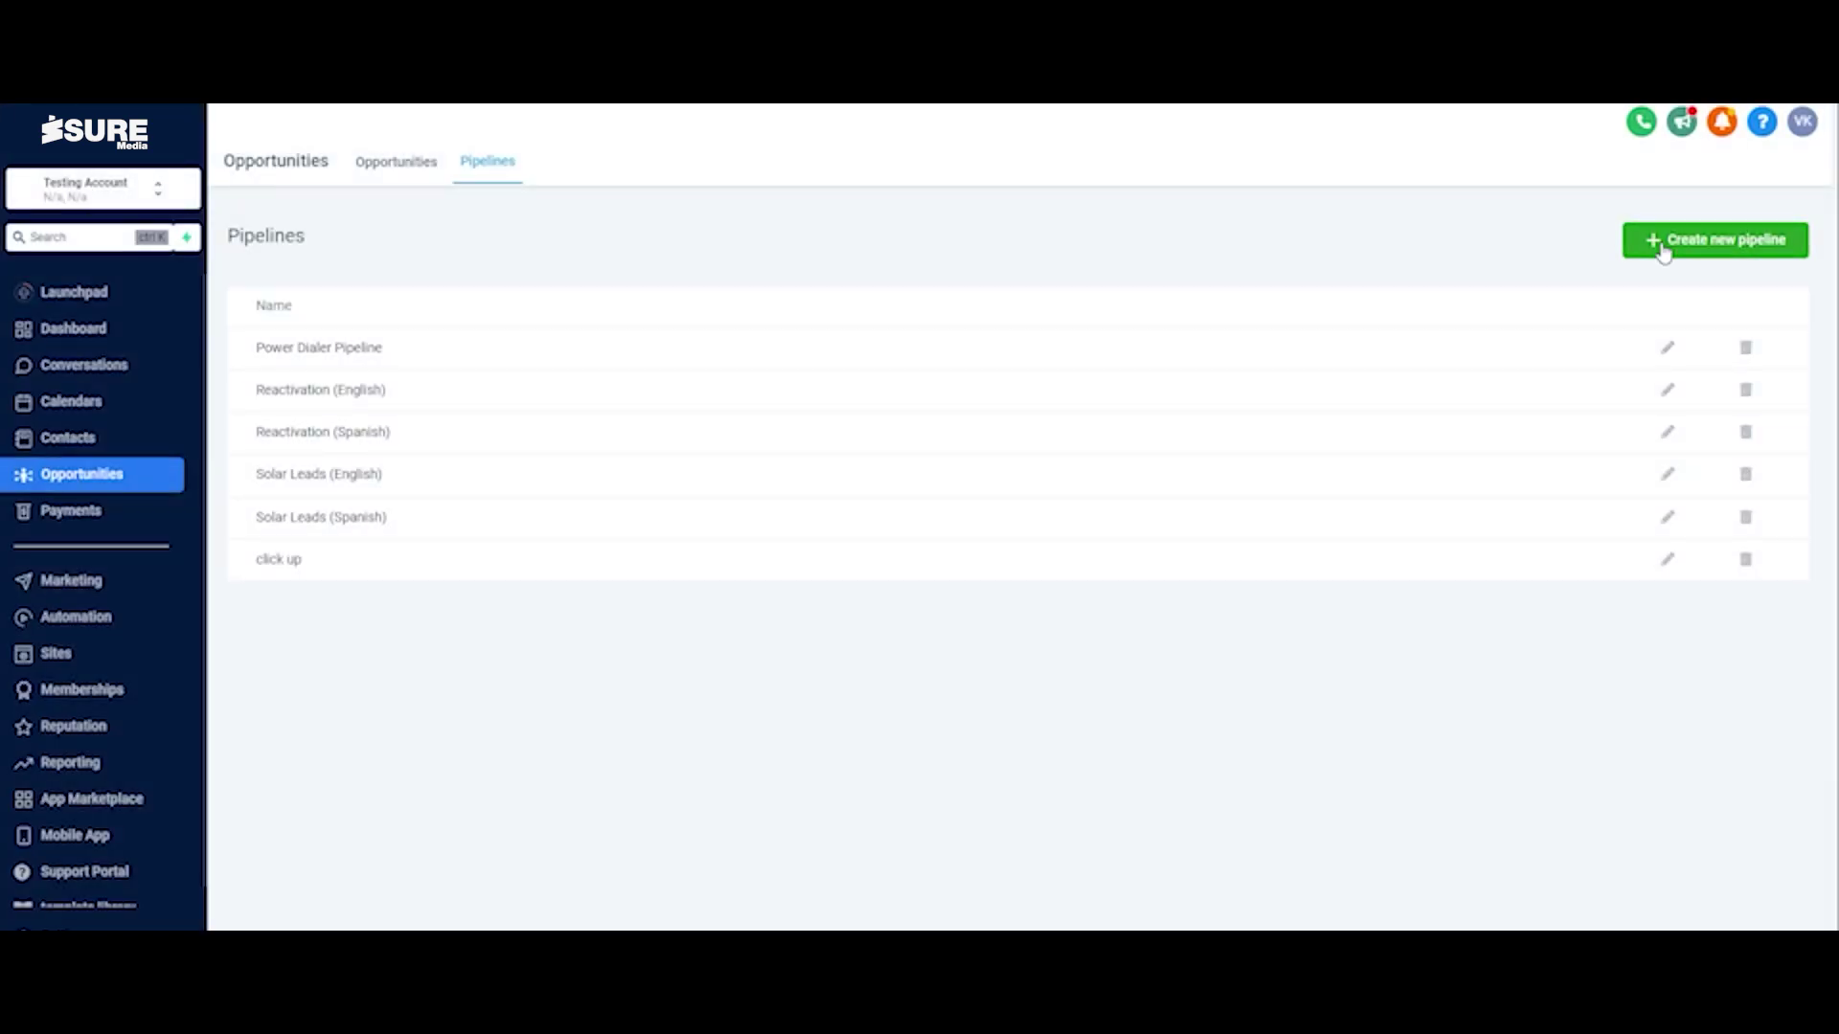
Start a new opportunity pipeline named "Power Dialer" with "Vociemail" as its first stage
{"action": "left_click", "coordinate": [1663, 251]}
{"action": "left_click", "coordinate": [739, 270]}
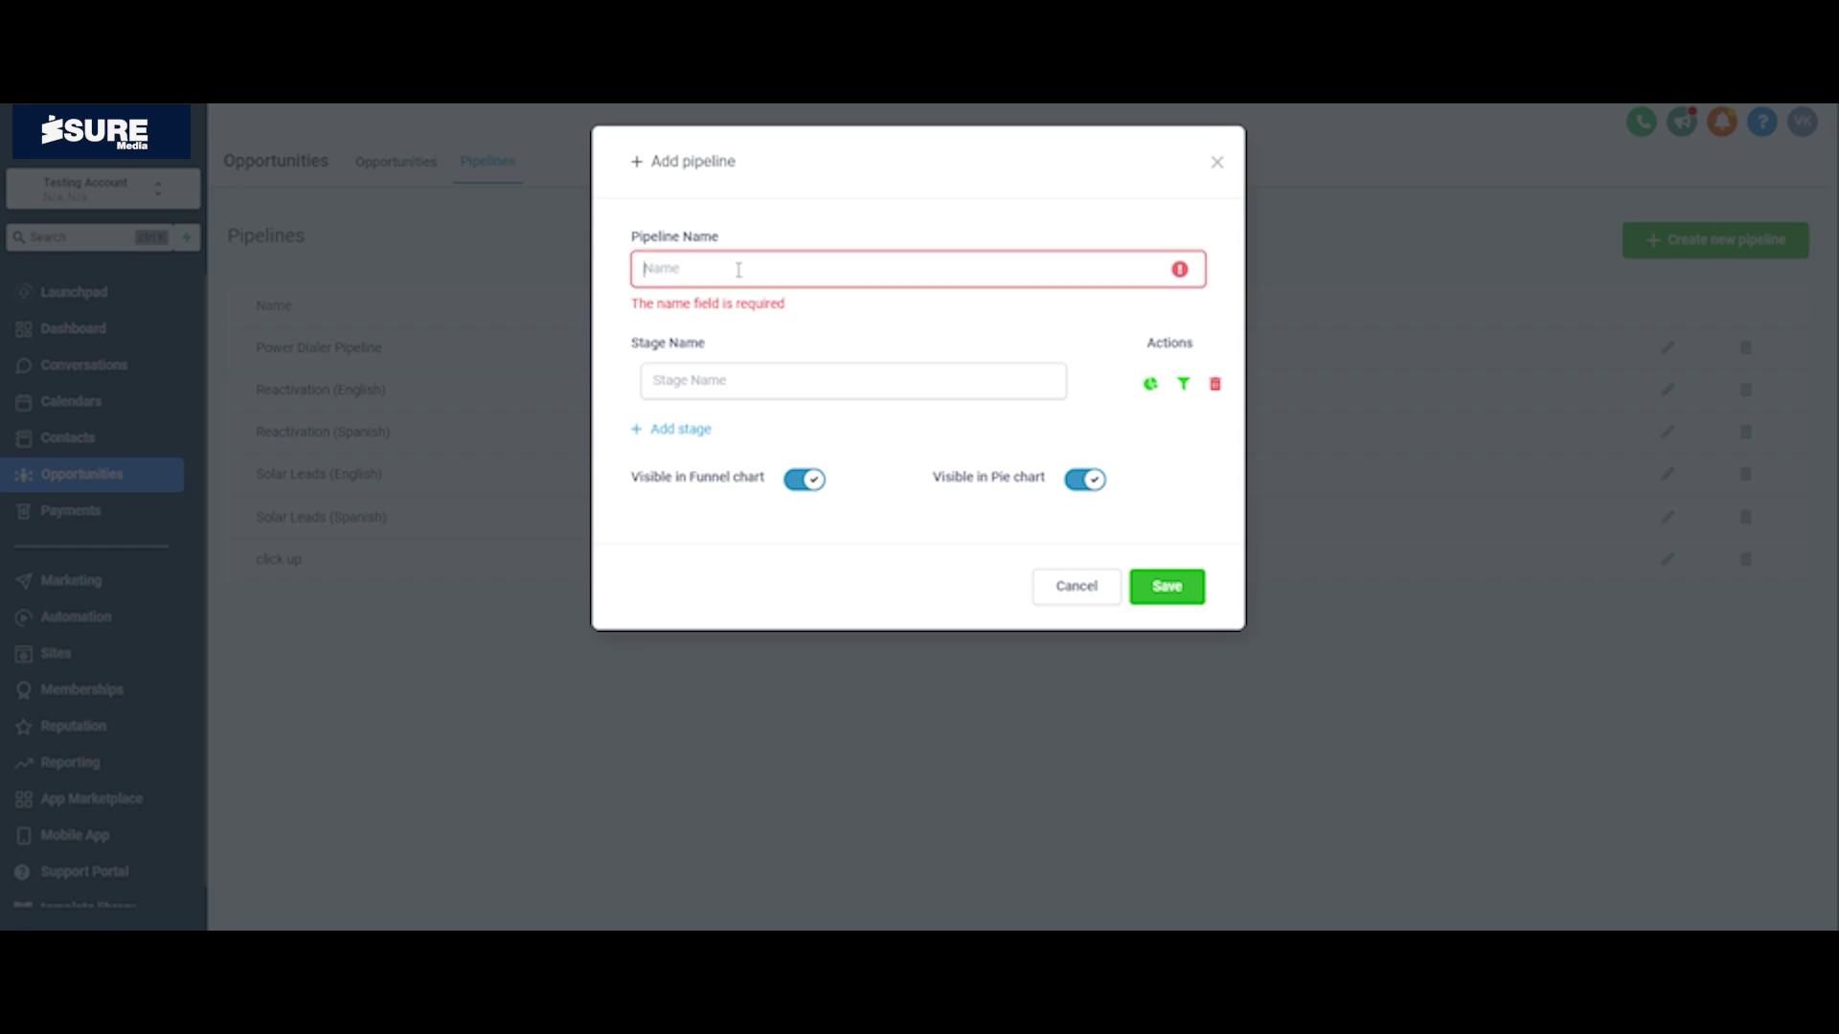
{"action": "type", "text": "Power Dialer"}
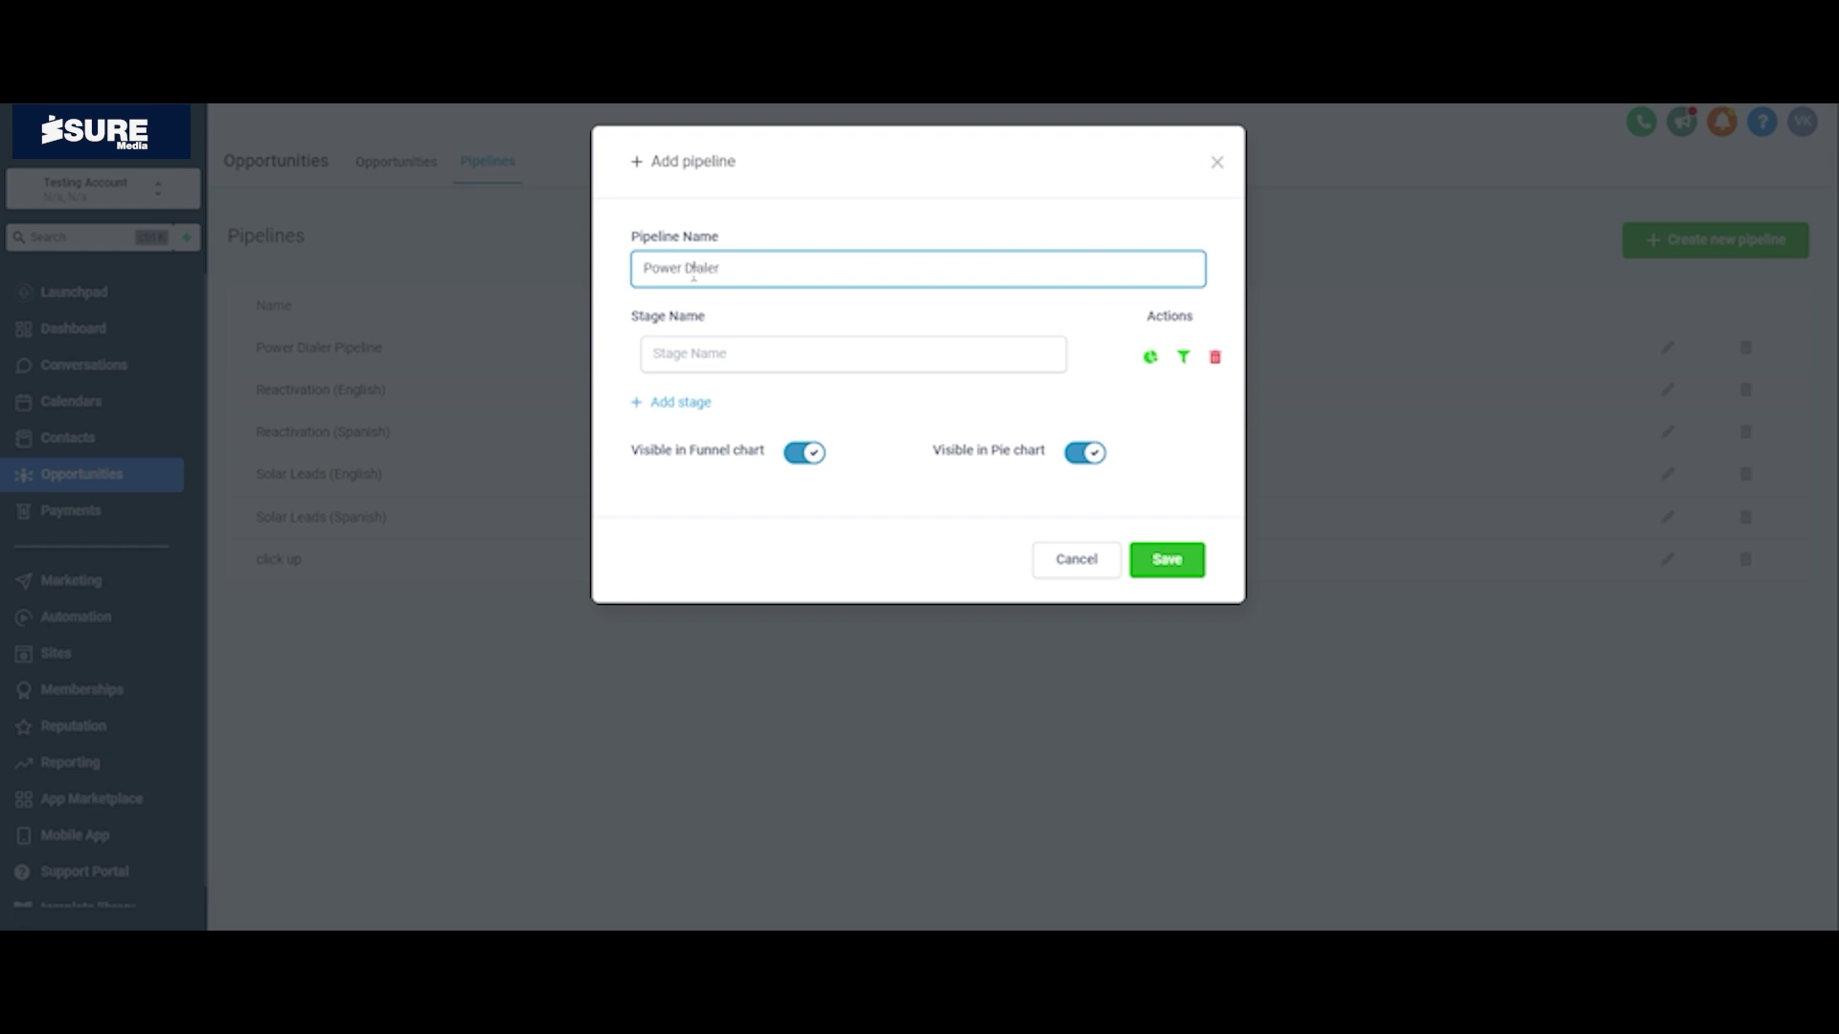
{"action": "left_click", "coordinate": [731, 364]}
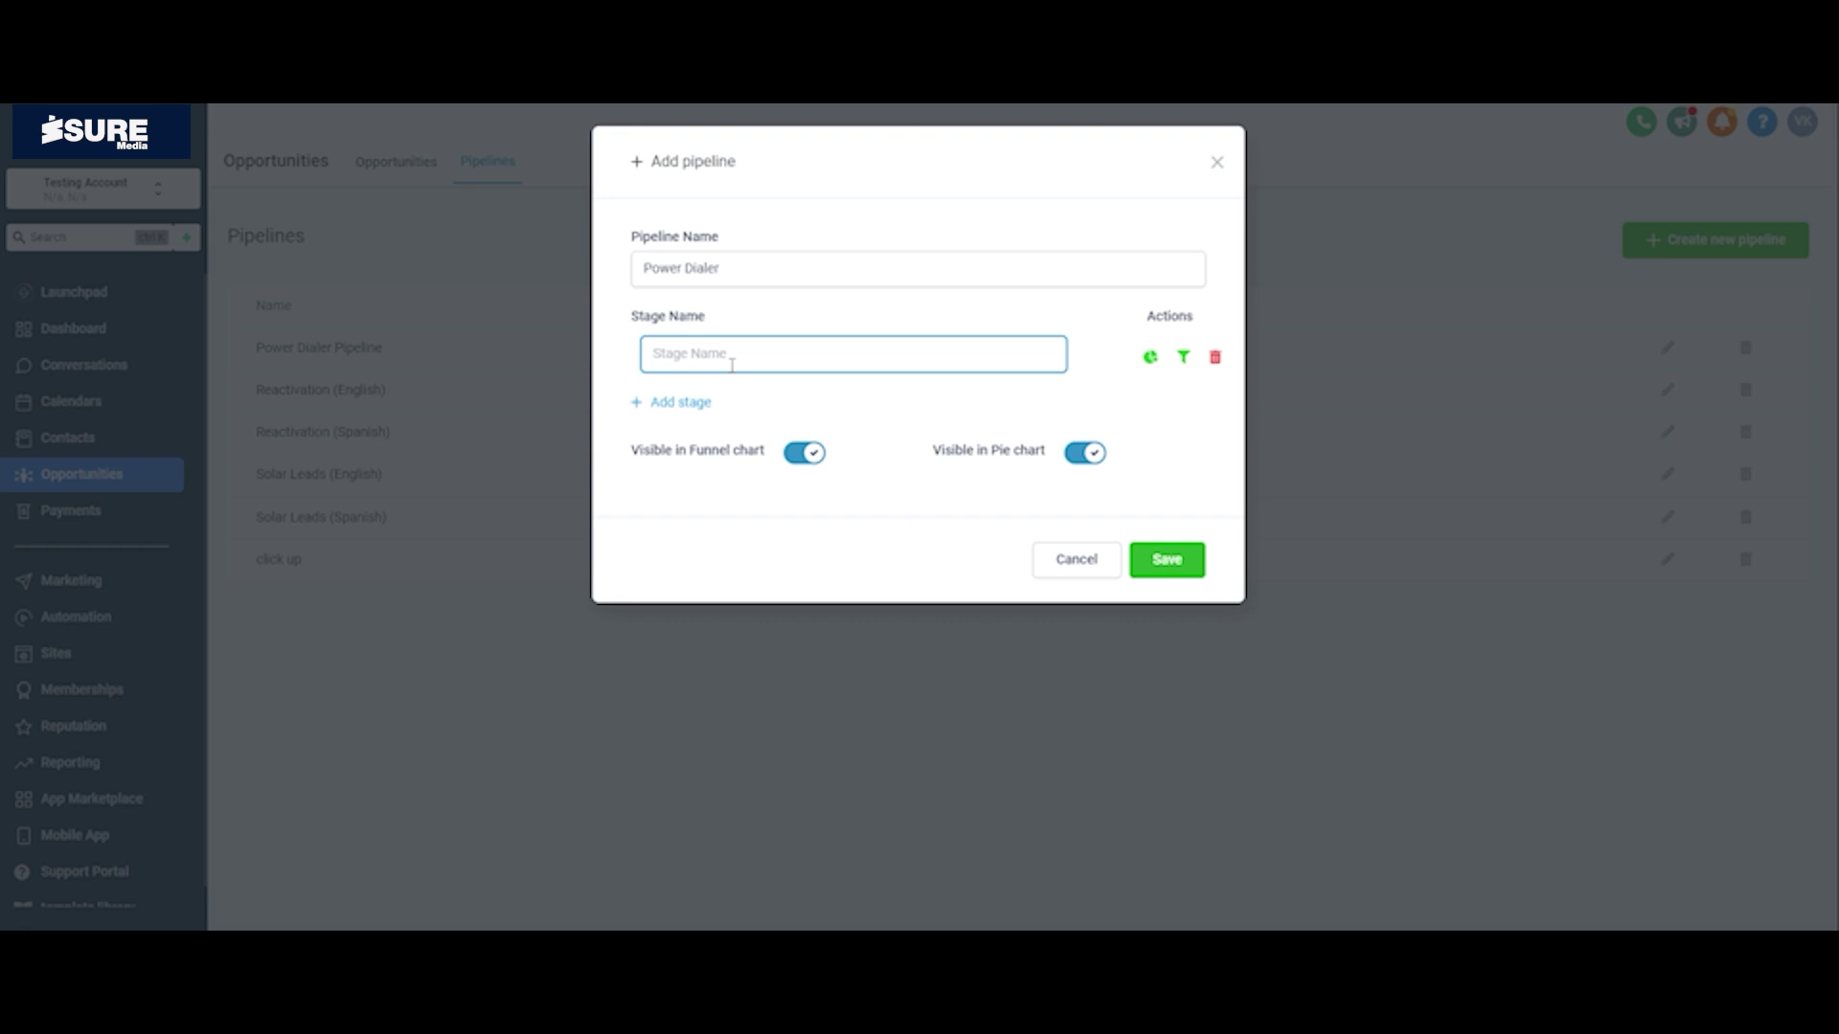
{"action": "type", "text": "Vociemail"}
Add the stages "Complete", "No Answer" and "Busy" to the Power Dialer pipeline and save it
{"action": "left_click", "coordinate": [671, 402]}
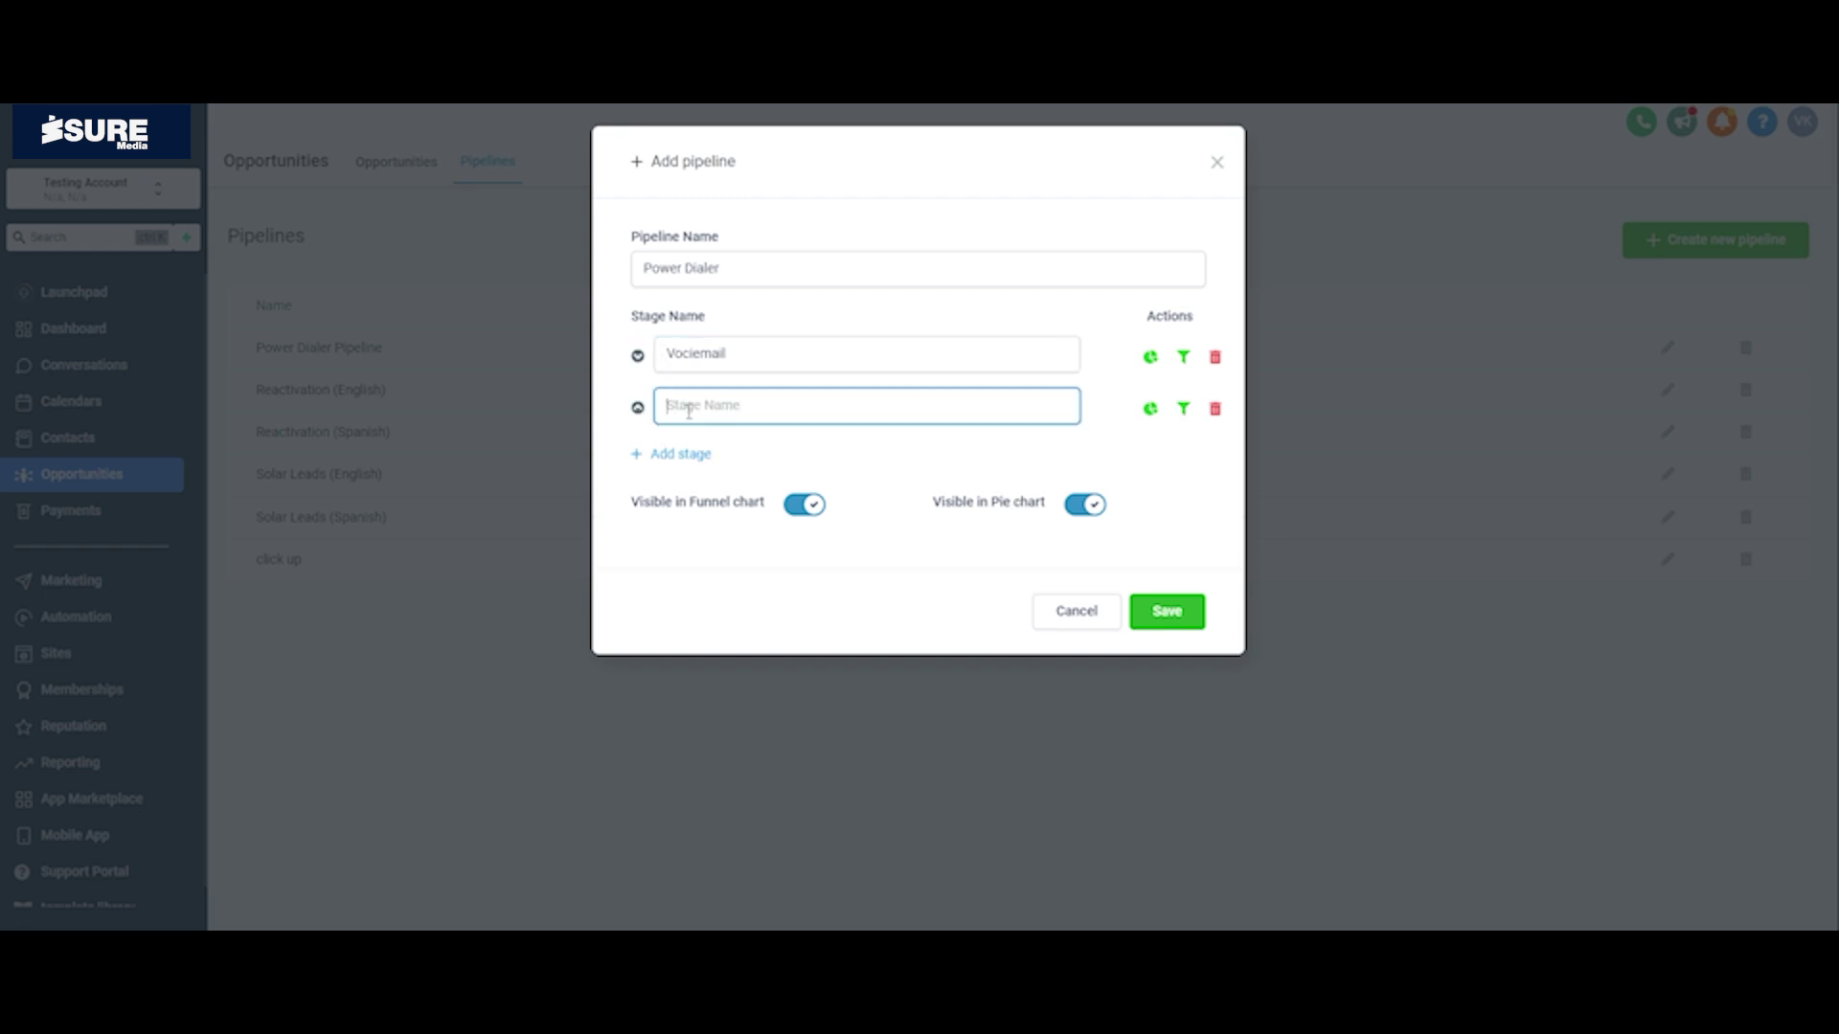
{"action": "type", "text": "q"}
{"action": "left_click", "coordinate": [678, 454]}
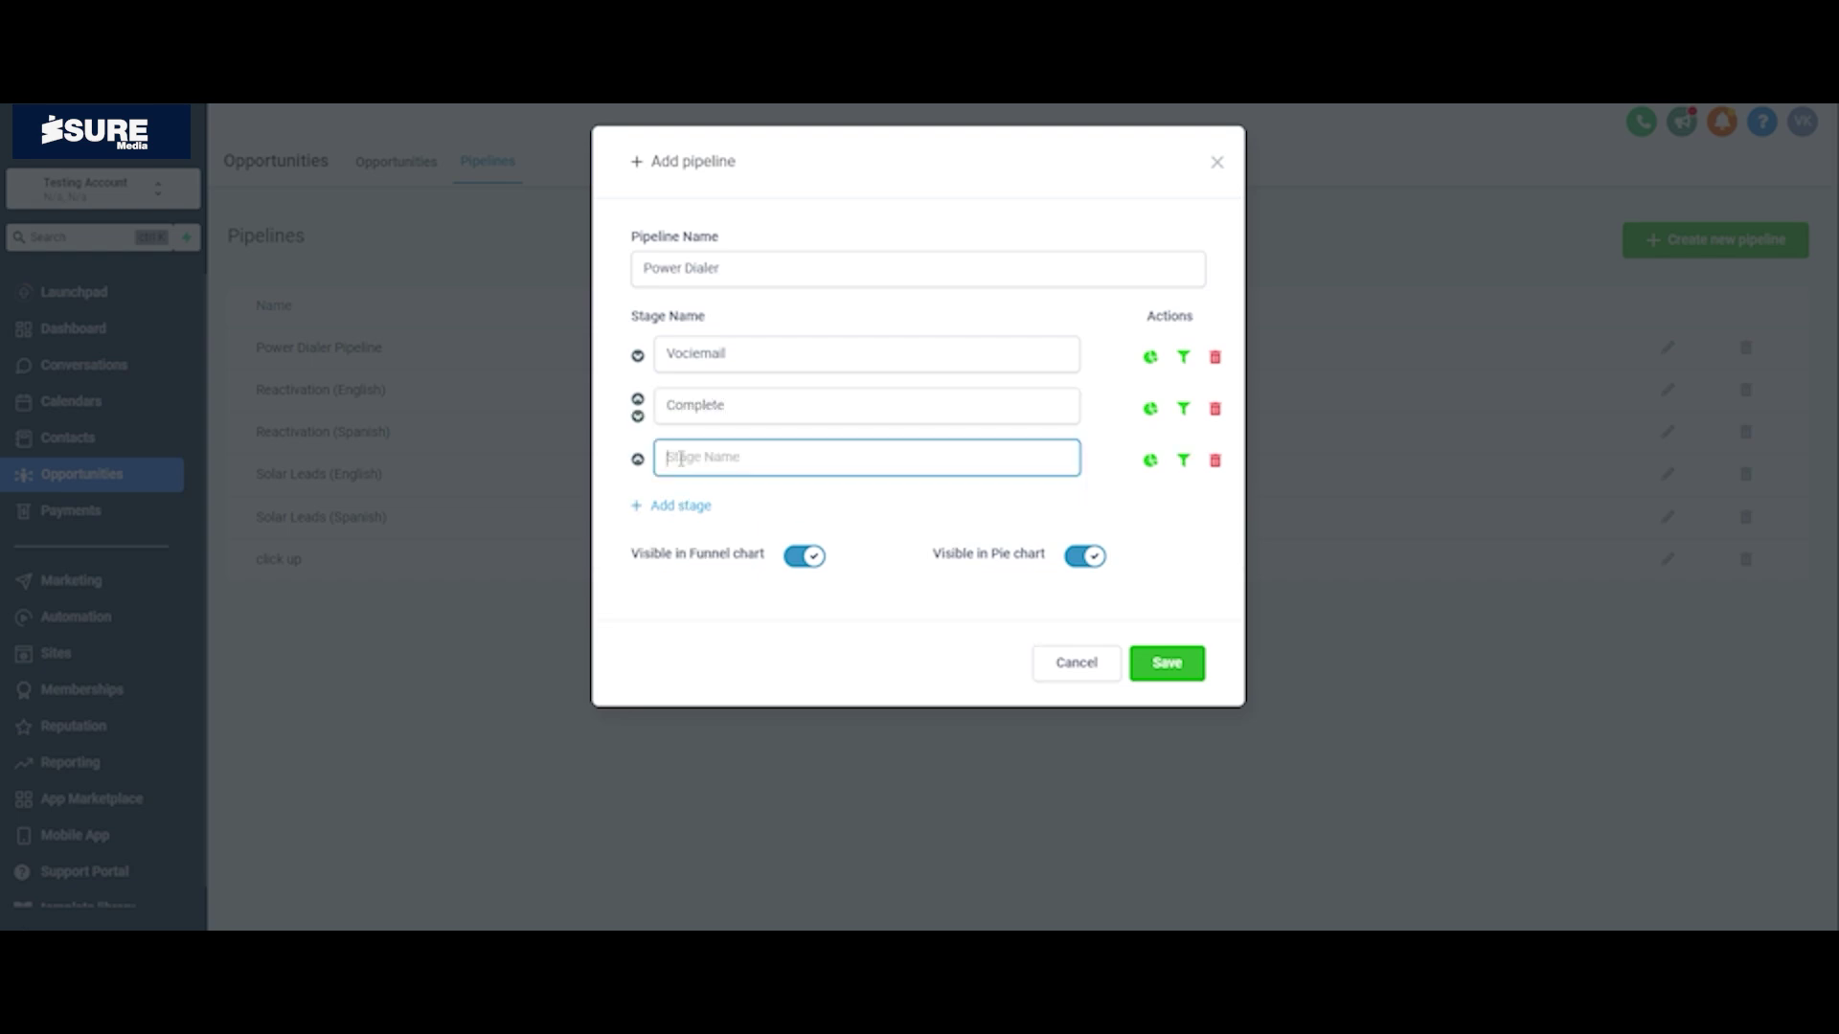
{"action": "type", "text": "No Answer"}
{"action": "left_click", "coordinate": [671, 505]}
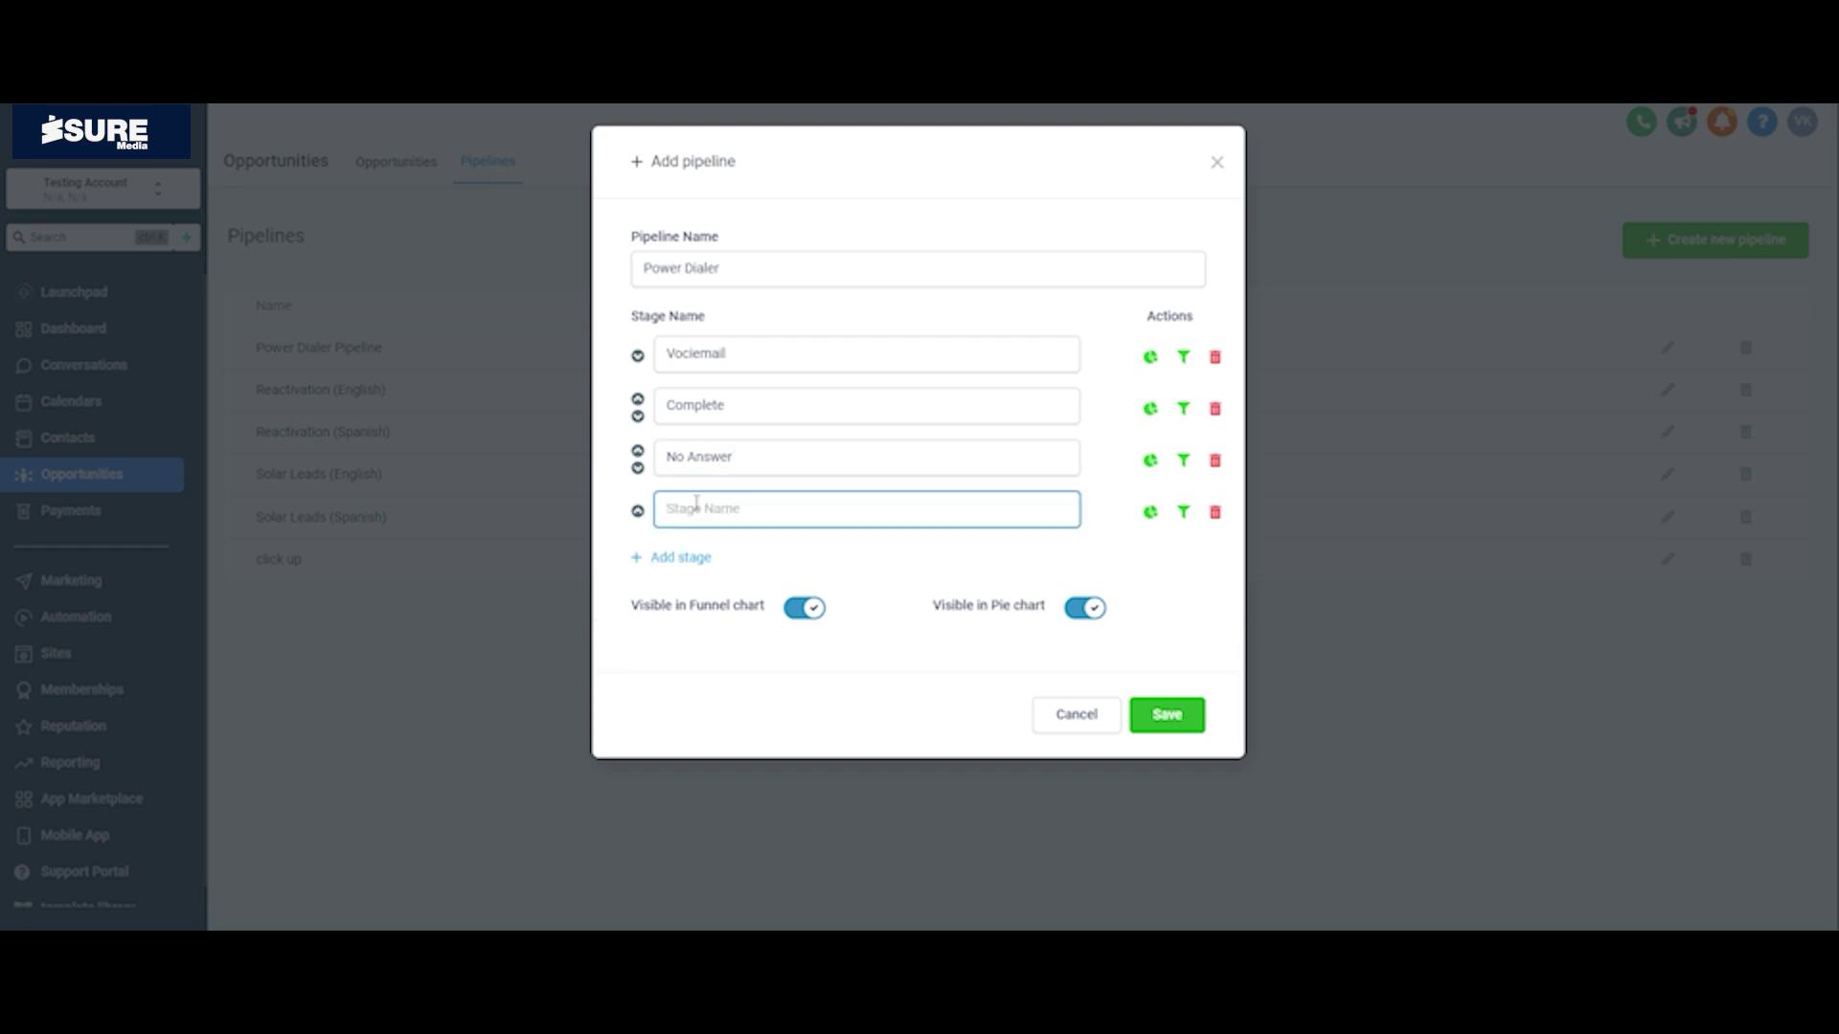
{"action": "type", "text": "Busy"}
{"action": "left_click", "coordinate": [1141, 712]}
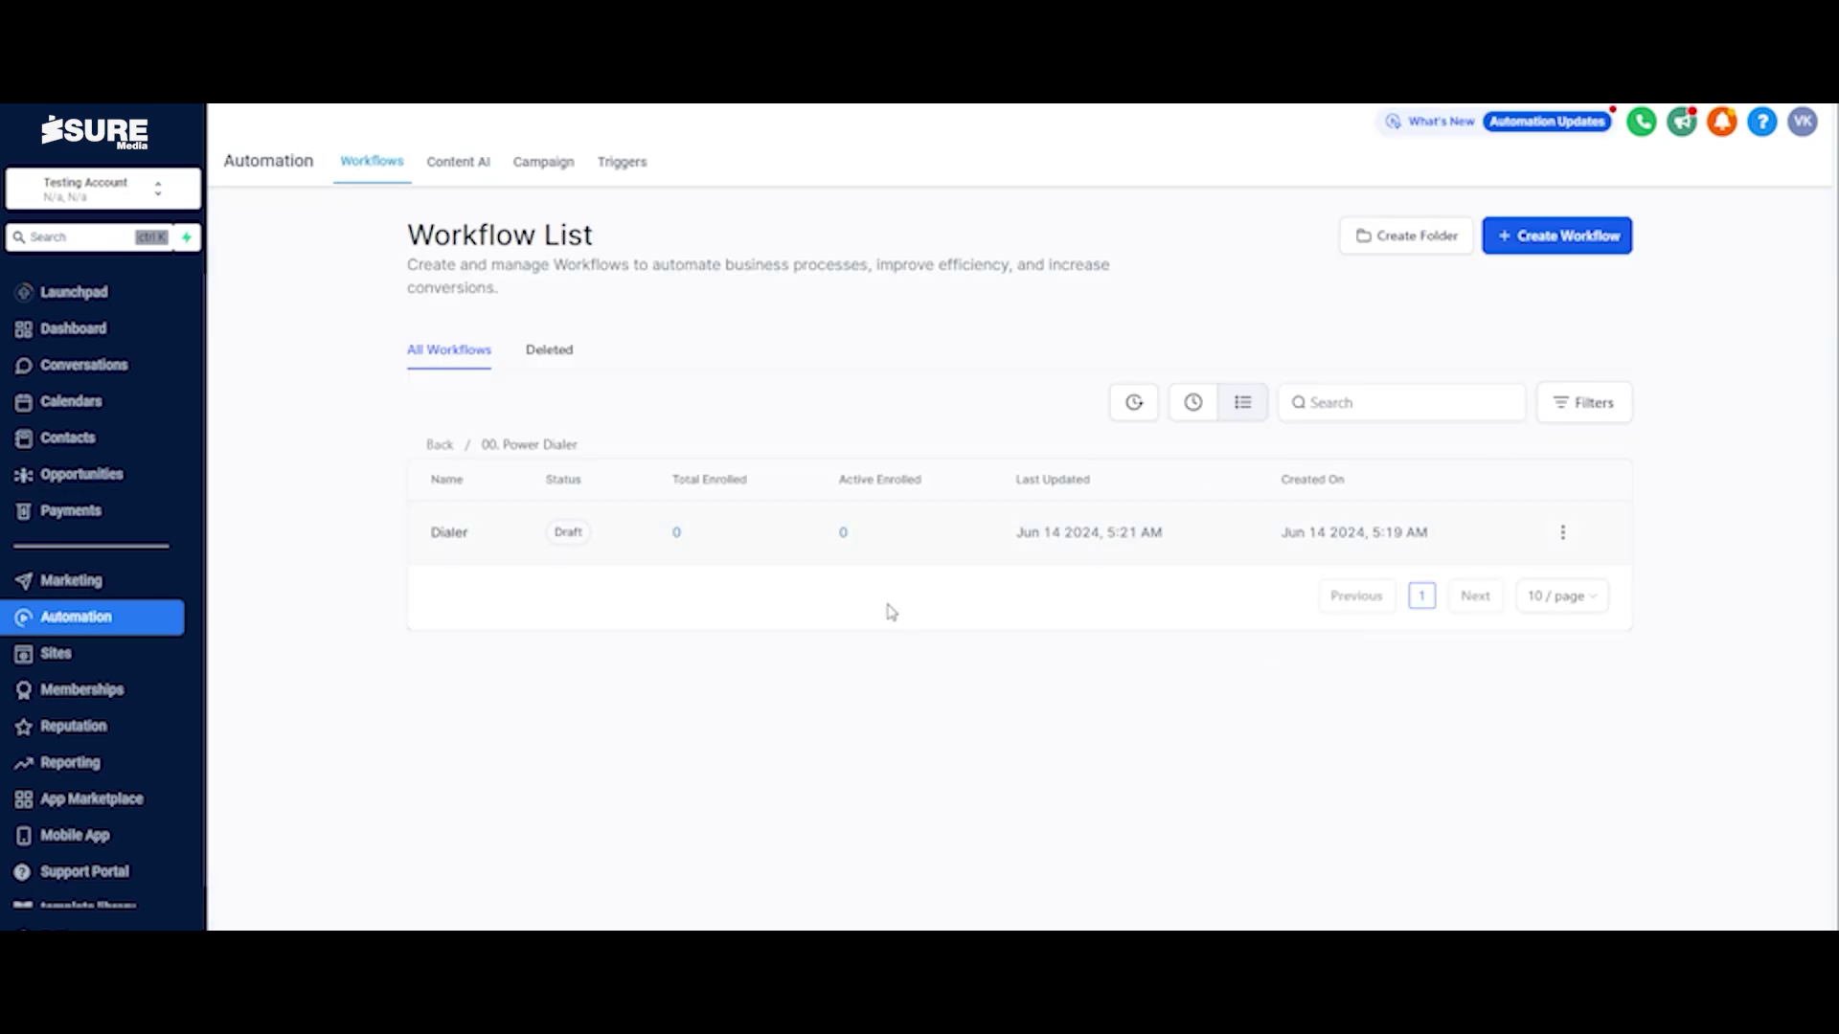
Create a workflow from scratch in the Power Dialer folder, name it "Call Status" and dismiss the re-entry notice
{"action": "left_click", "coordinate": [1526, 242]}
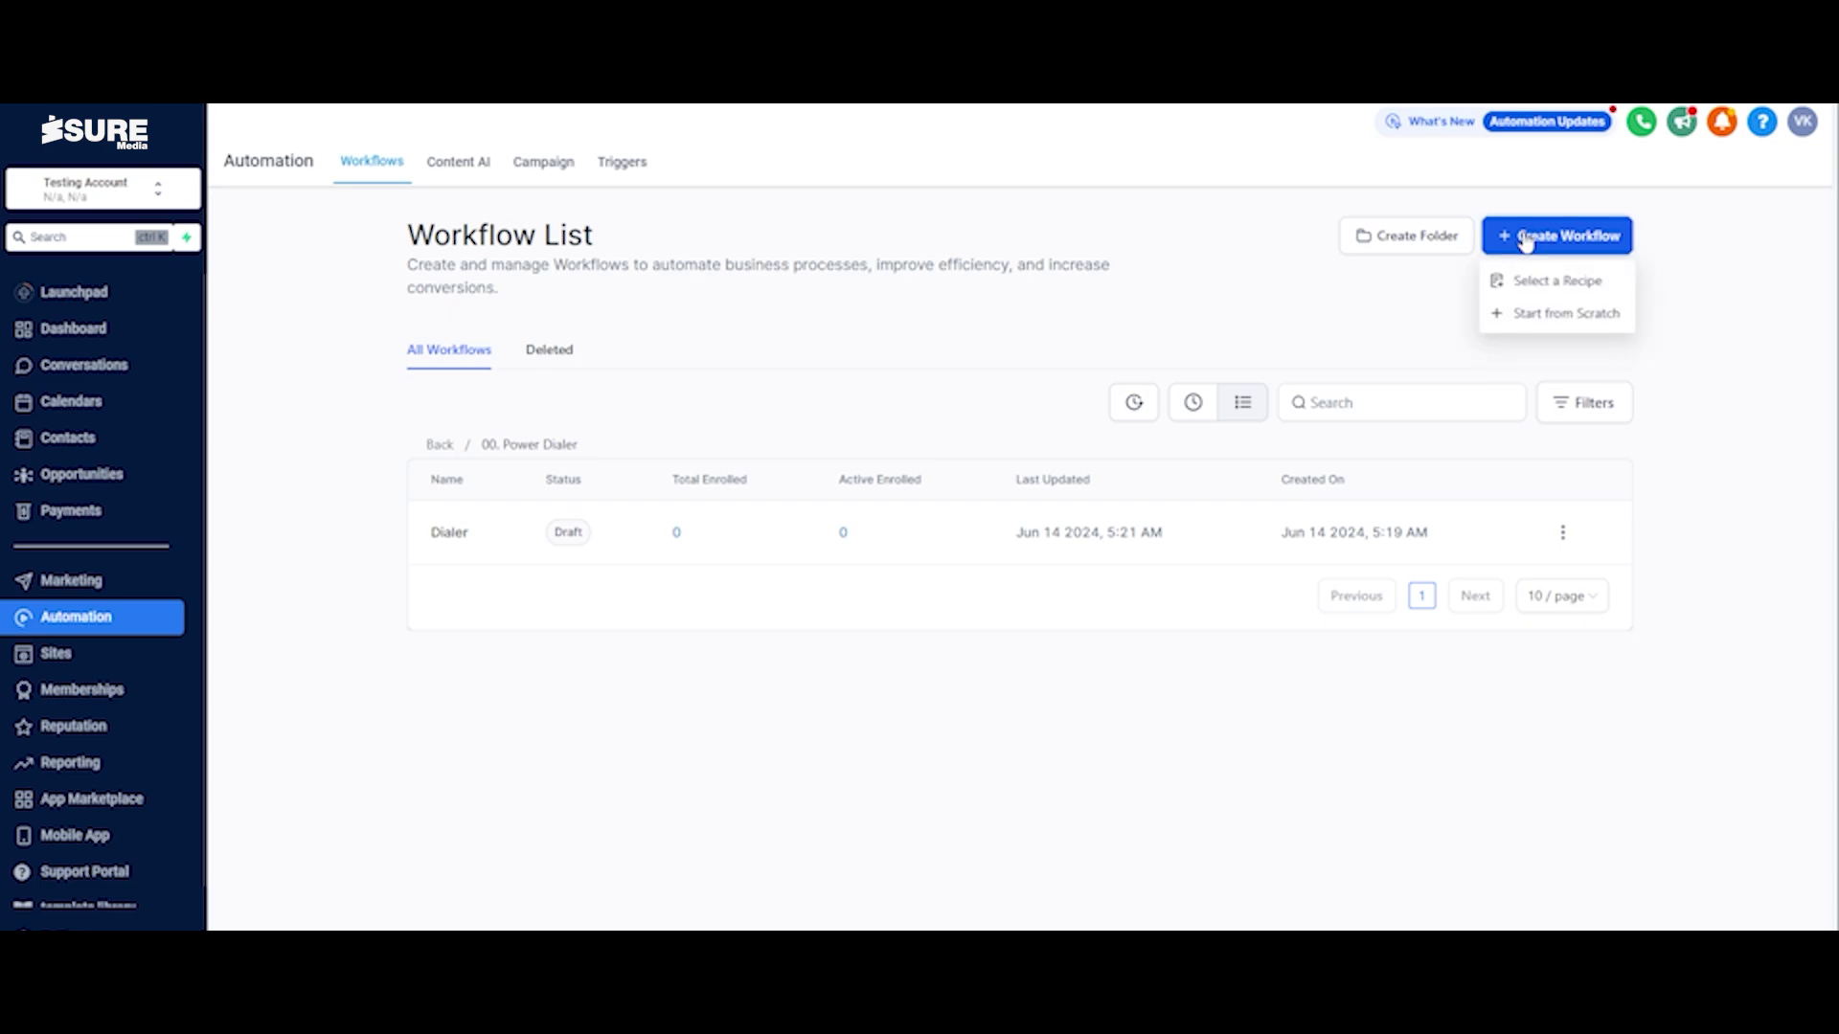
{"action": "left_click", "coordinate": [1541, 330]}
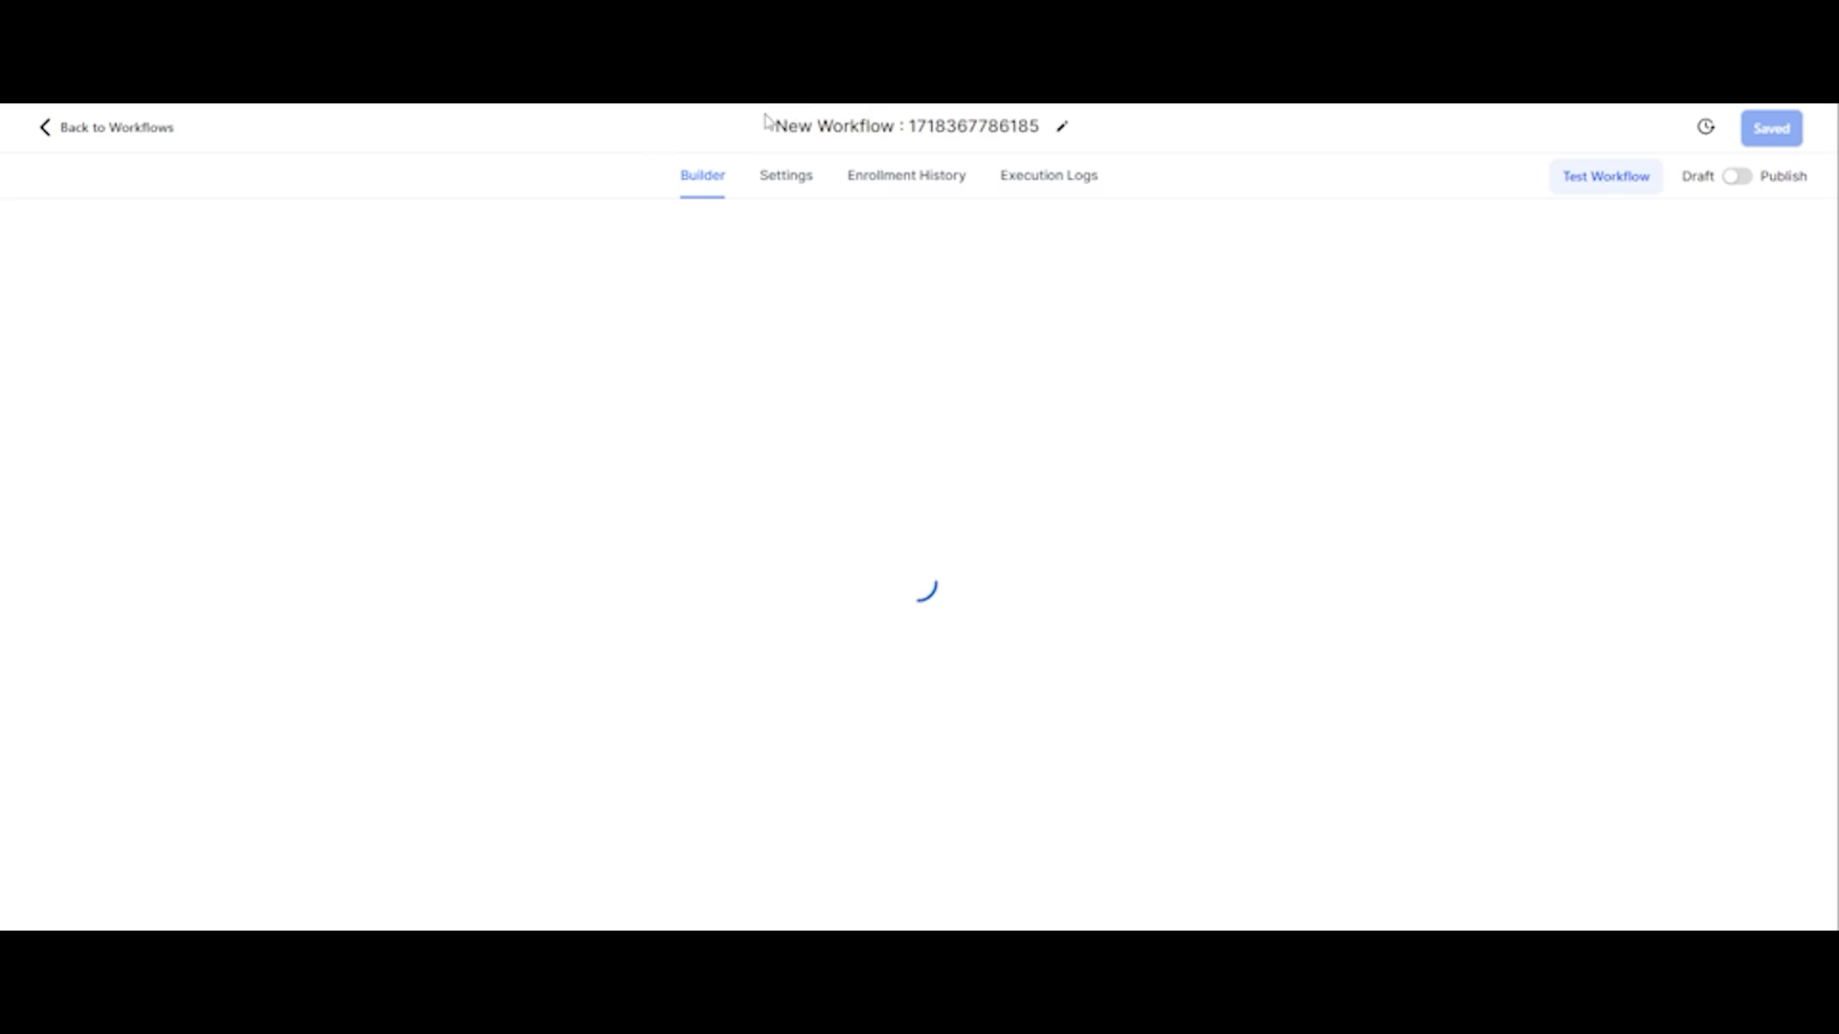
{"action": "left_click", "coordinate": [829, 120]}
{"action": "type", "text": "Cal"}
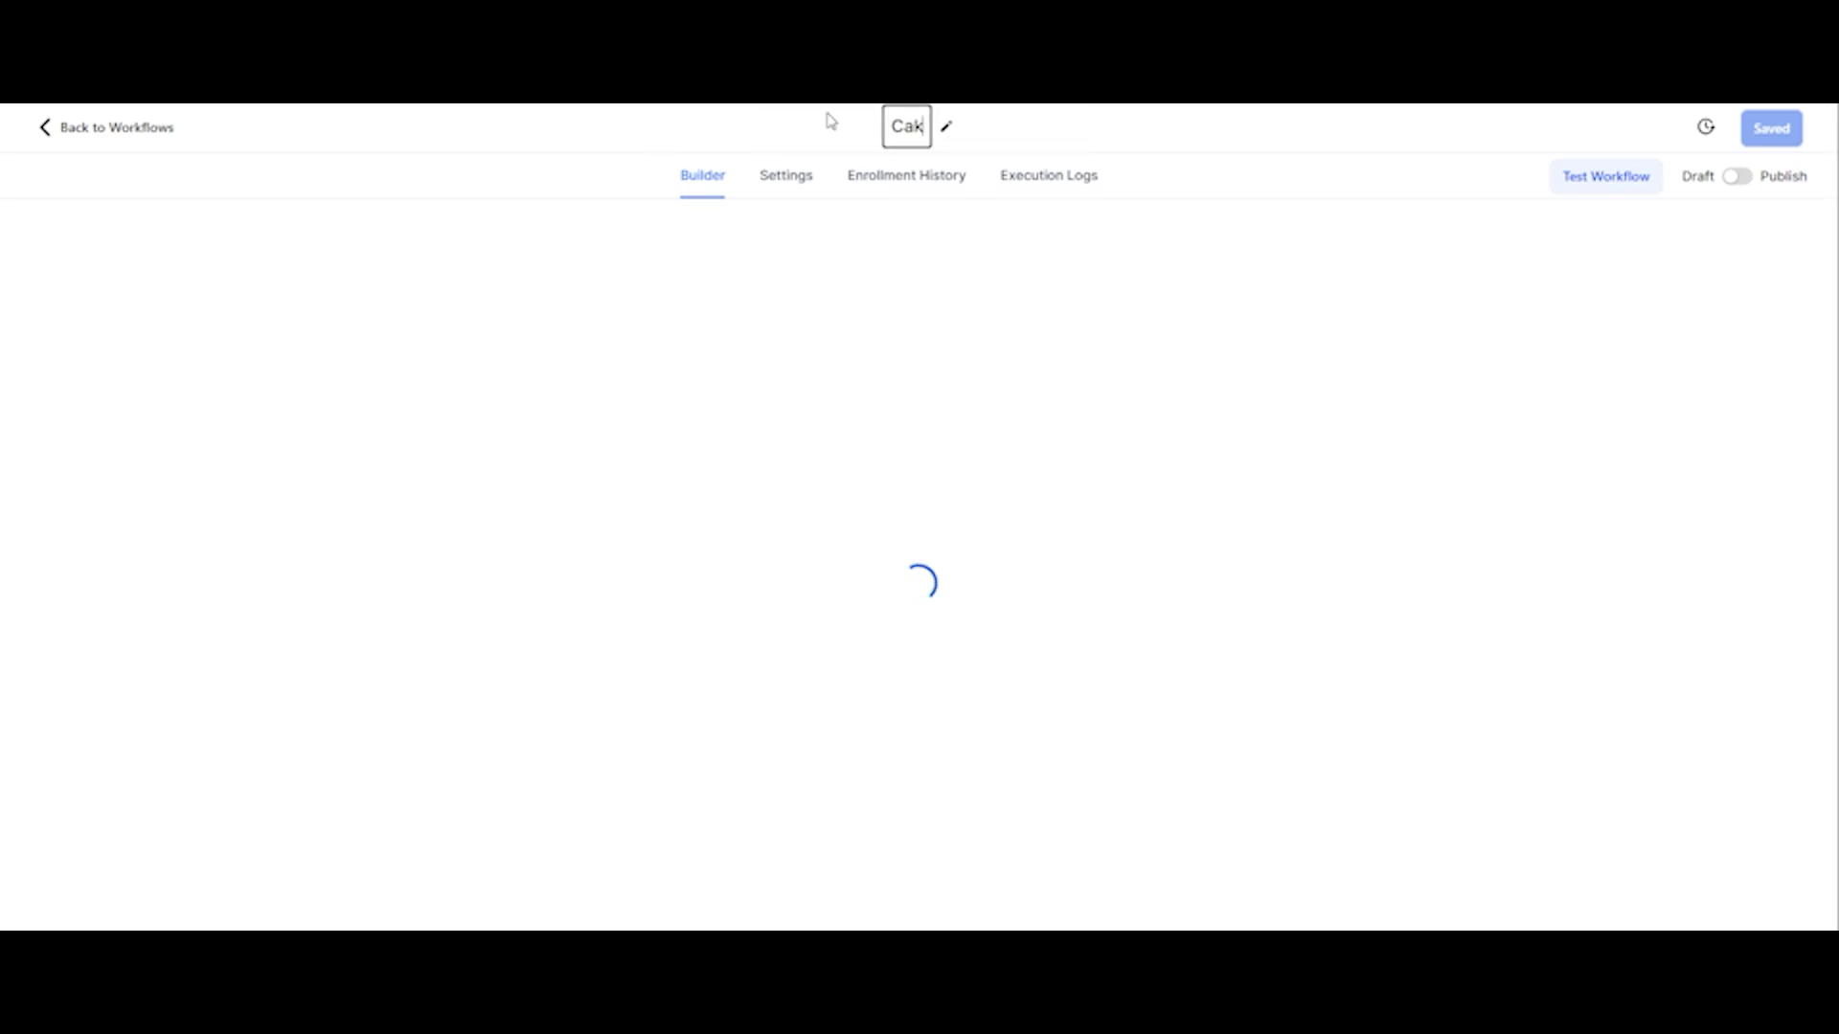
{"action": "type", "text": "l Status"}
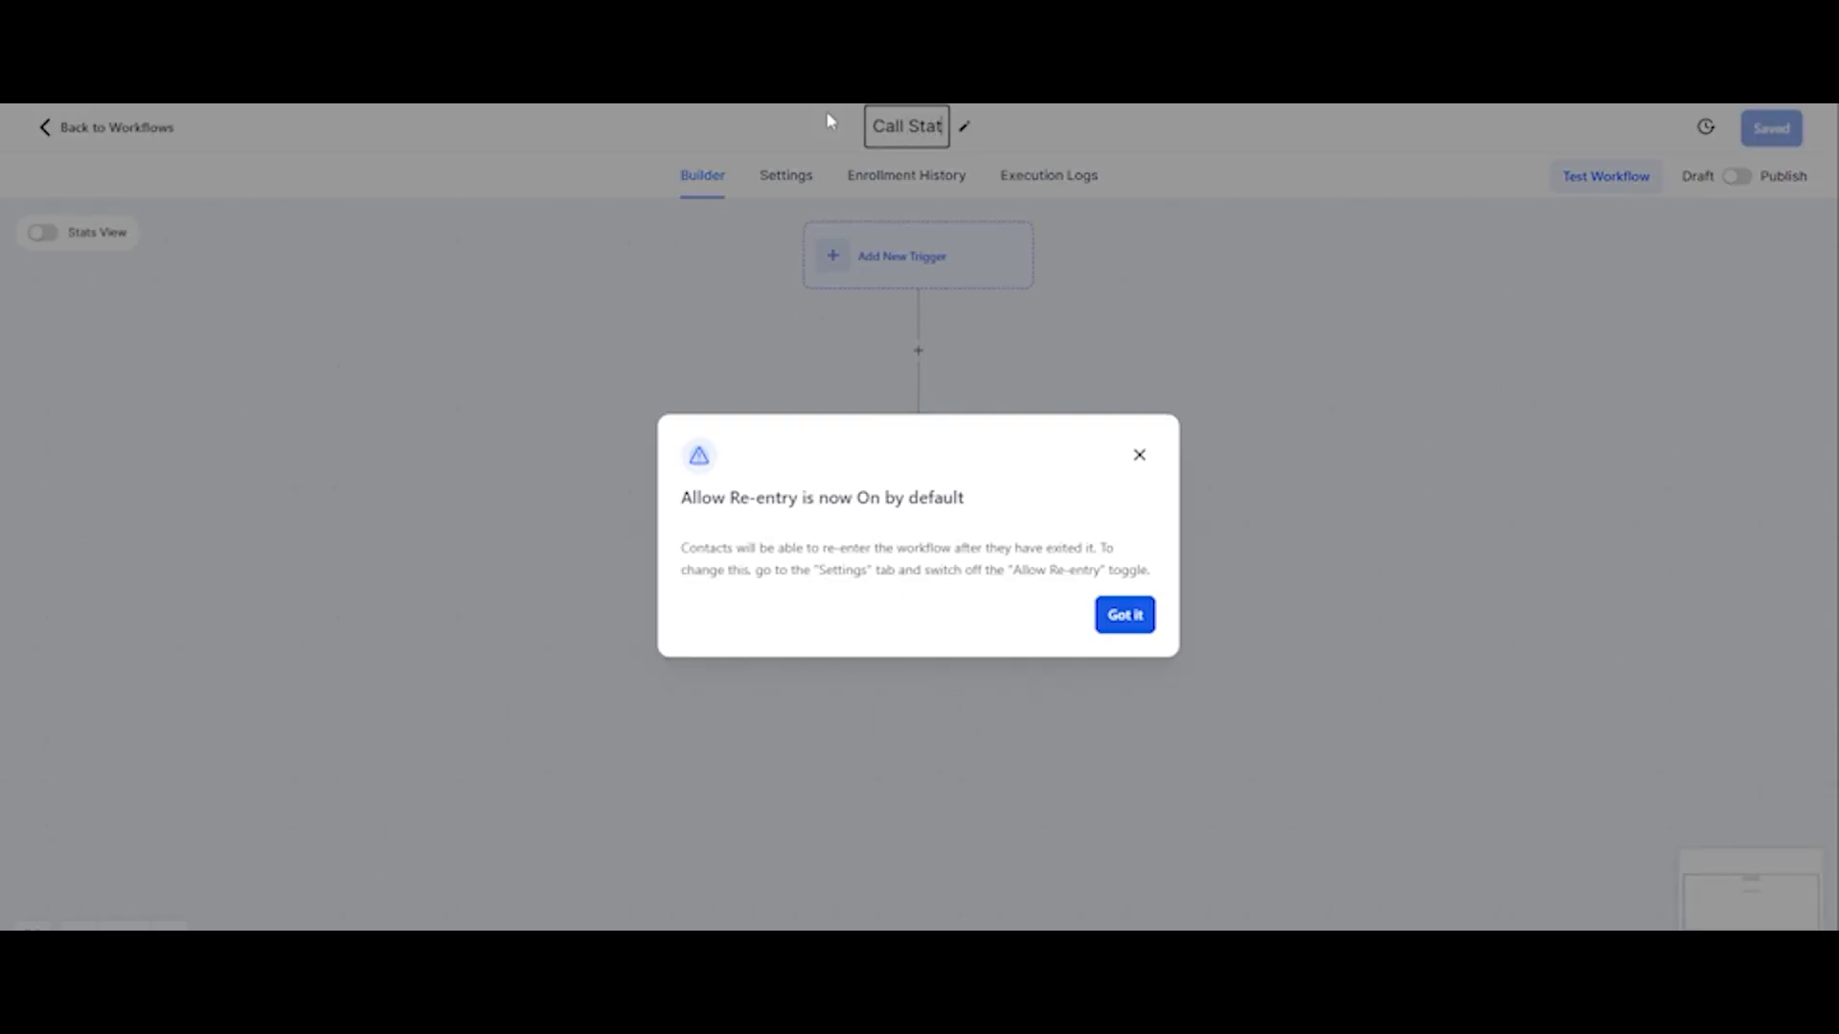
{"action": "left_click", "coordinate": [1106, 621]}
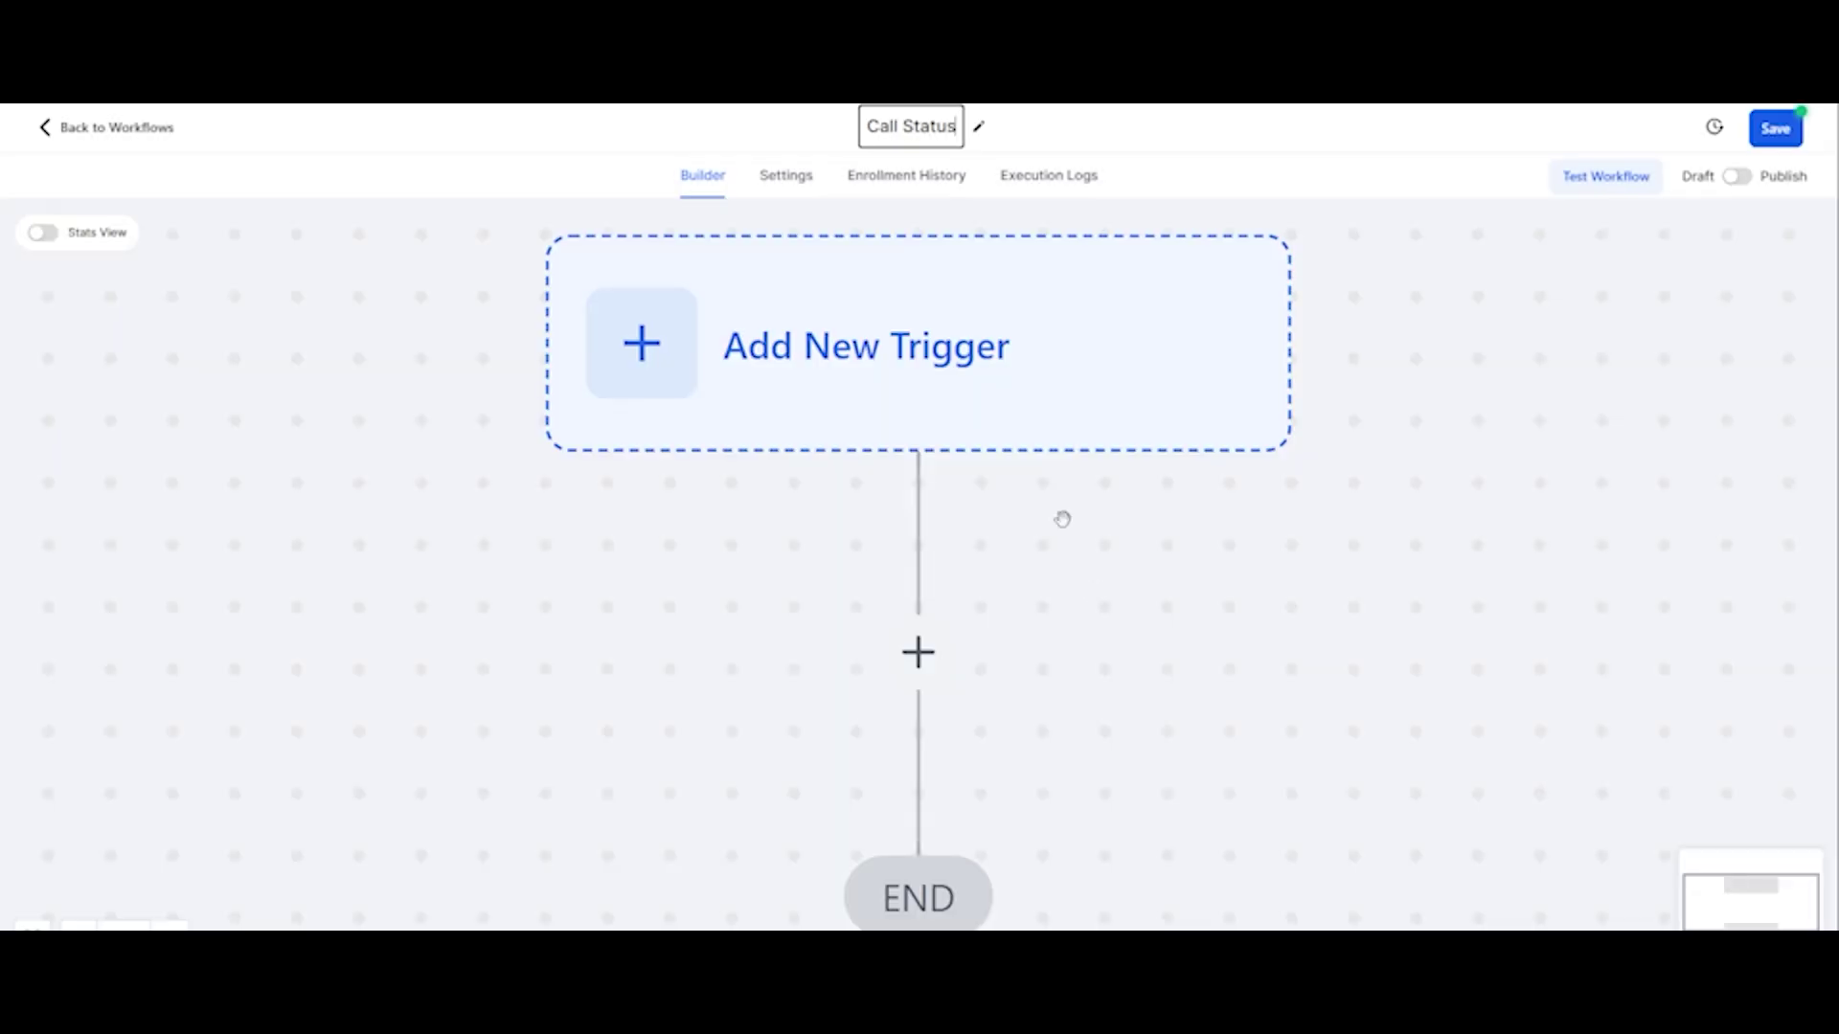
Add a Call Status trigger to the new workflow
{"action": "left_click", "coordinate": [847, 287]}
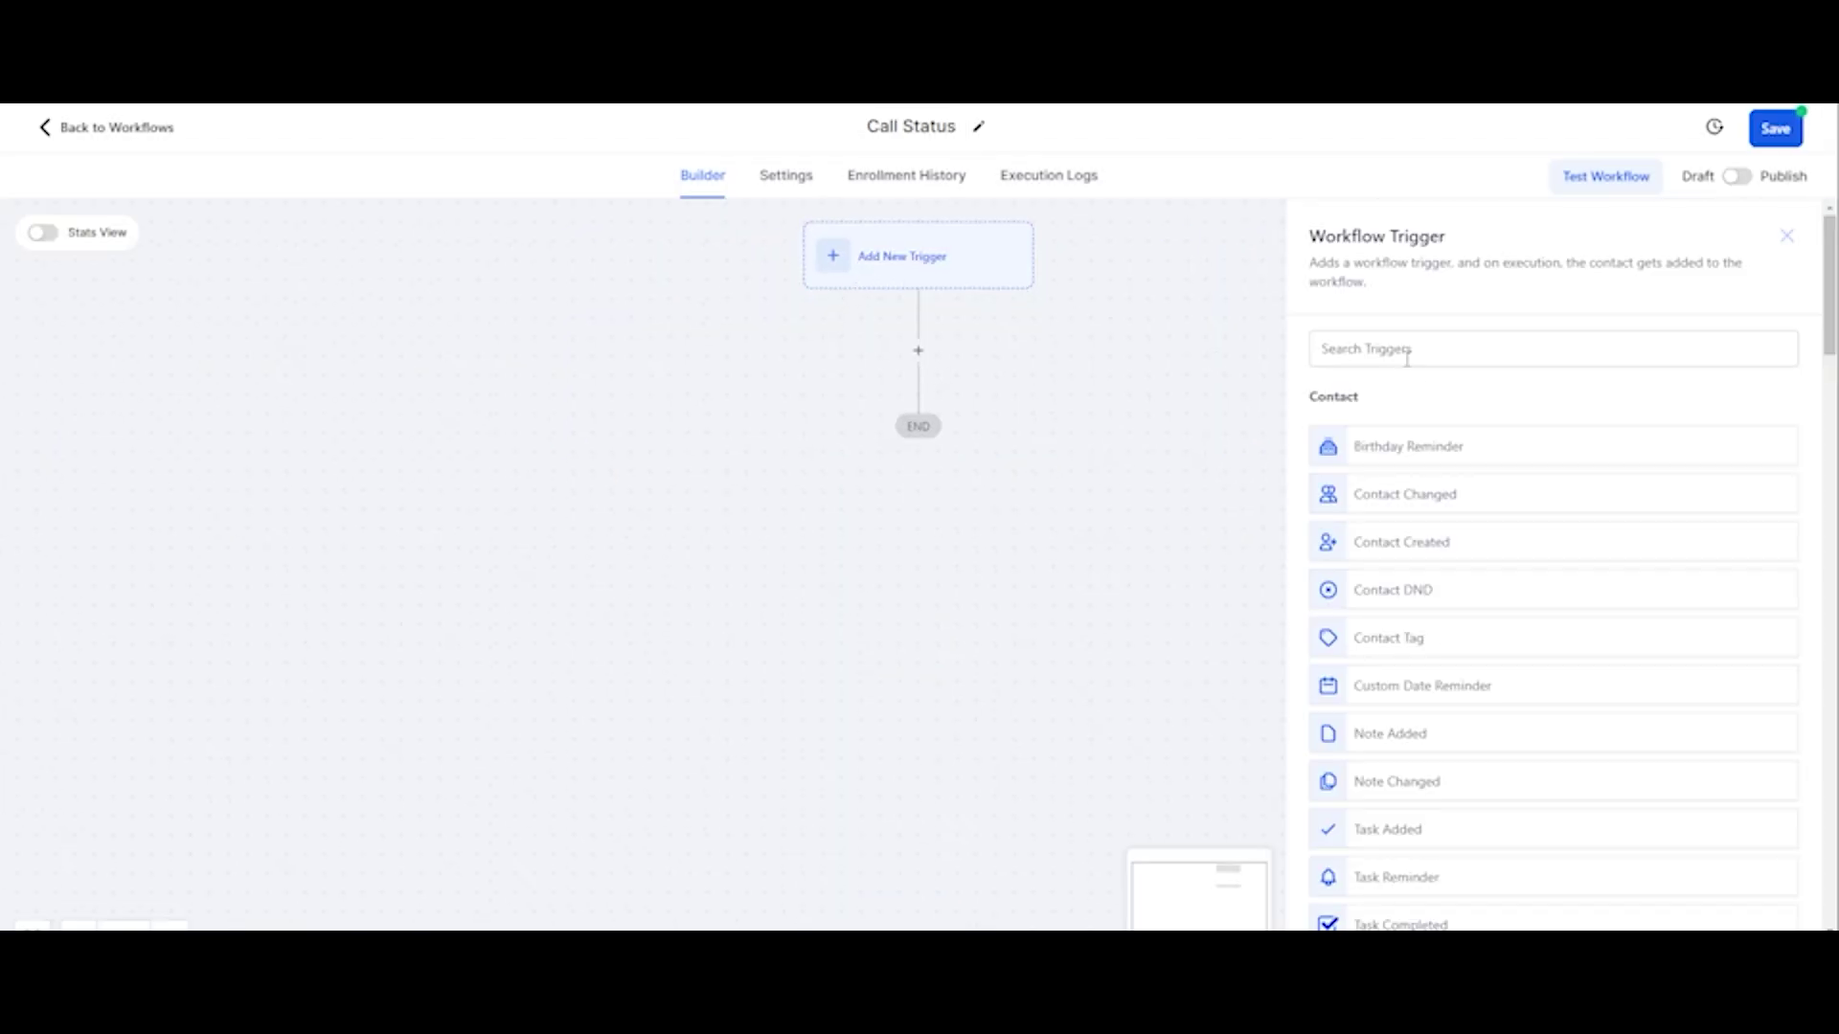
{"action": "left_click", "coordinate": [1407, 354]}
{"action": "type", "text": "Call"}
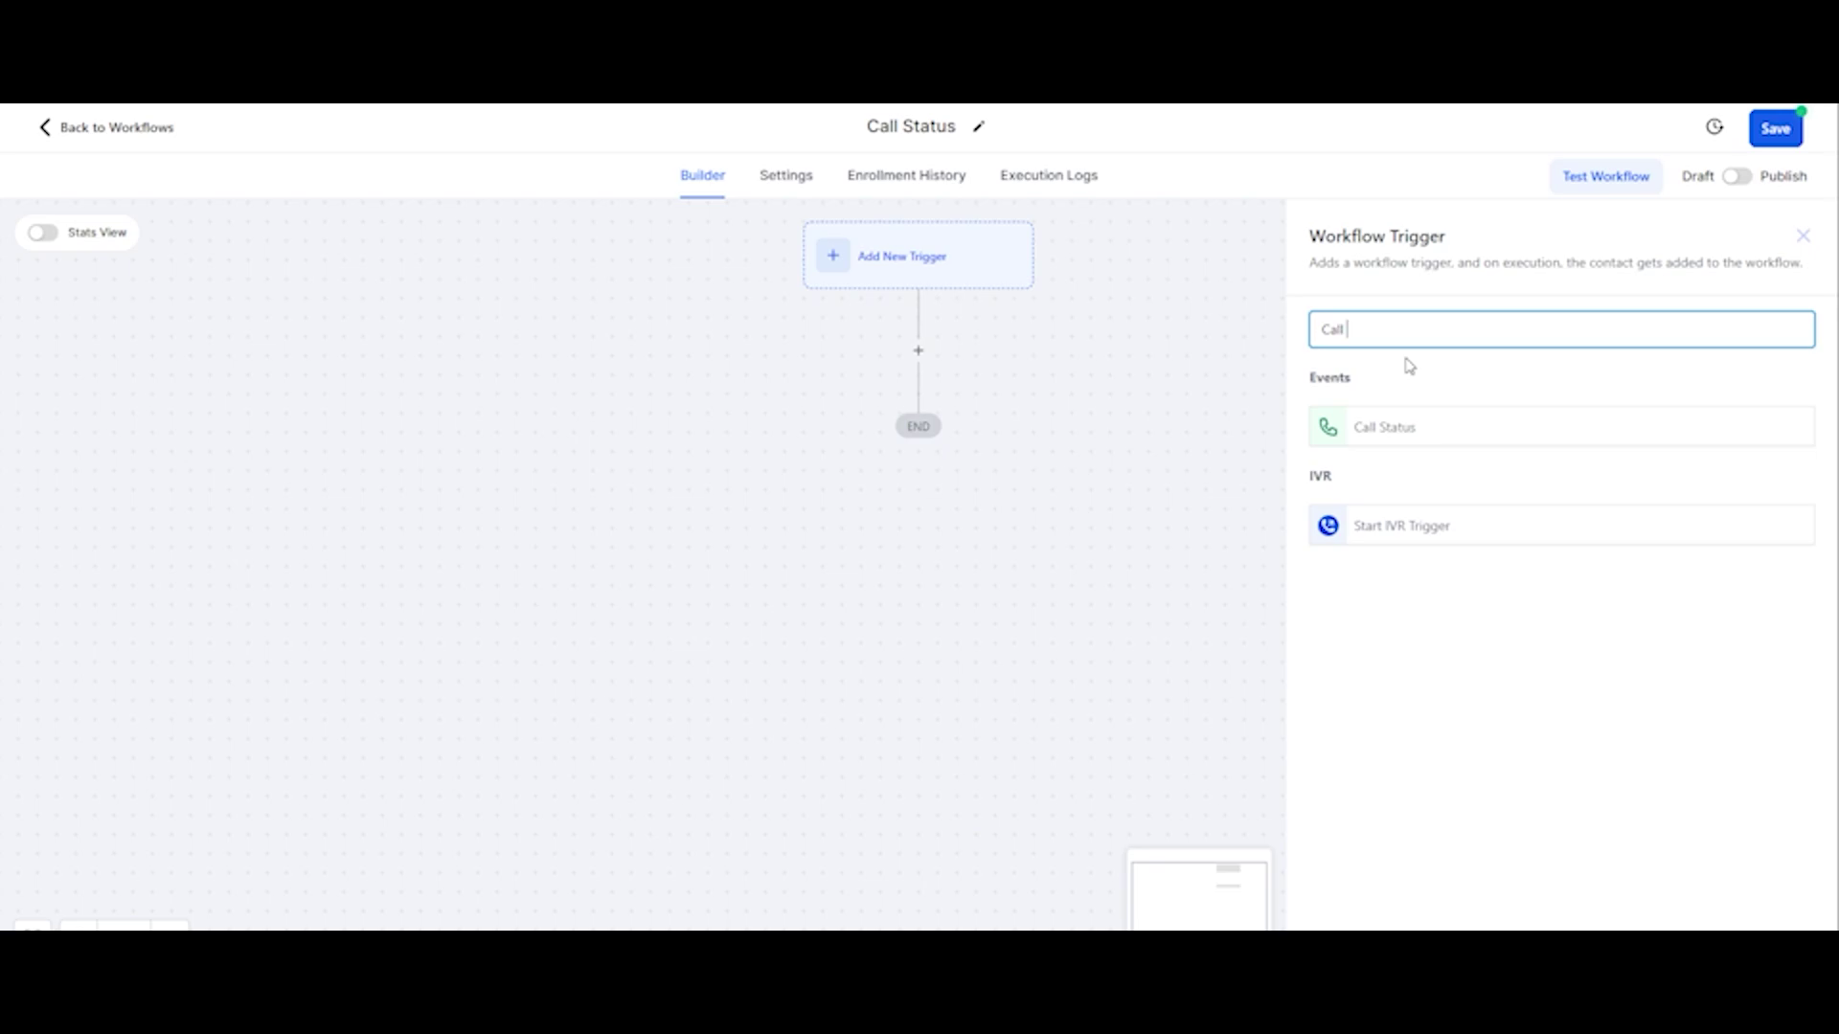
{"action": "left_click", "coordinate": [1379, 439]}
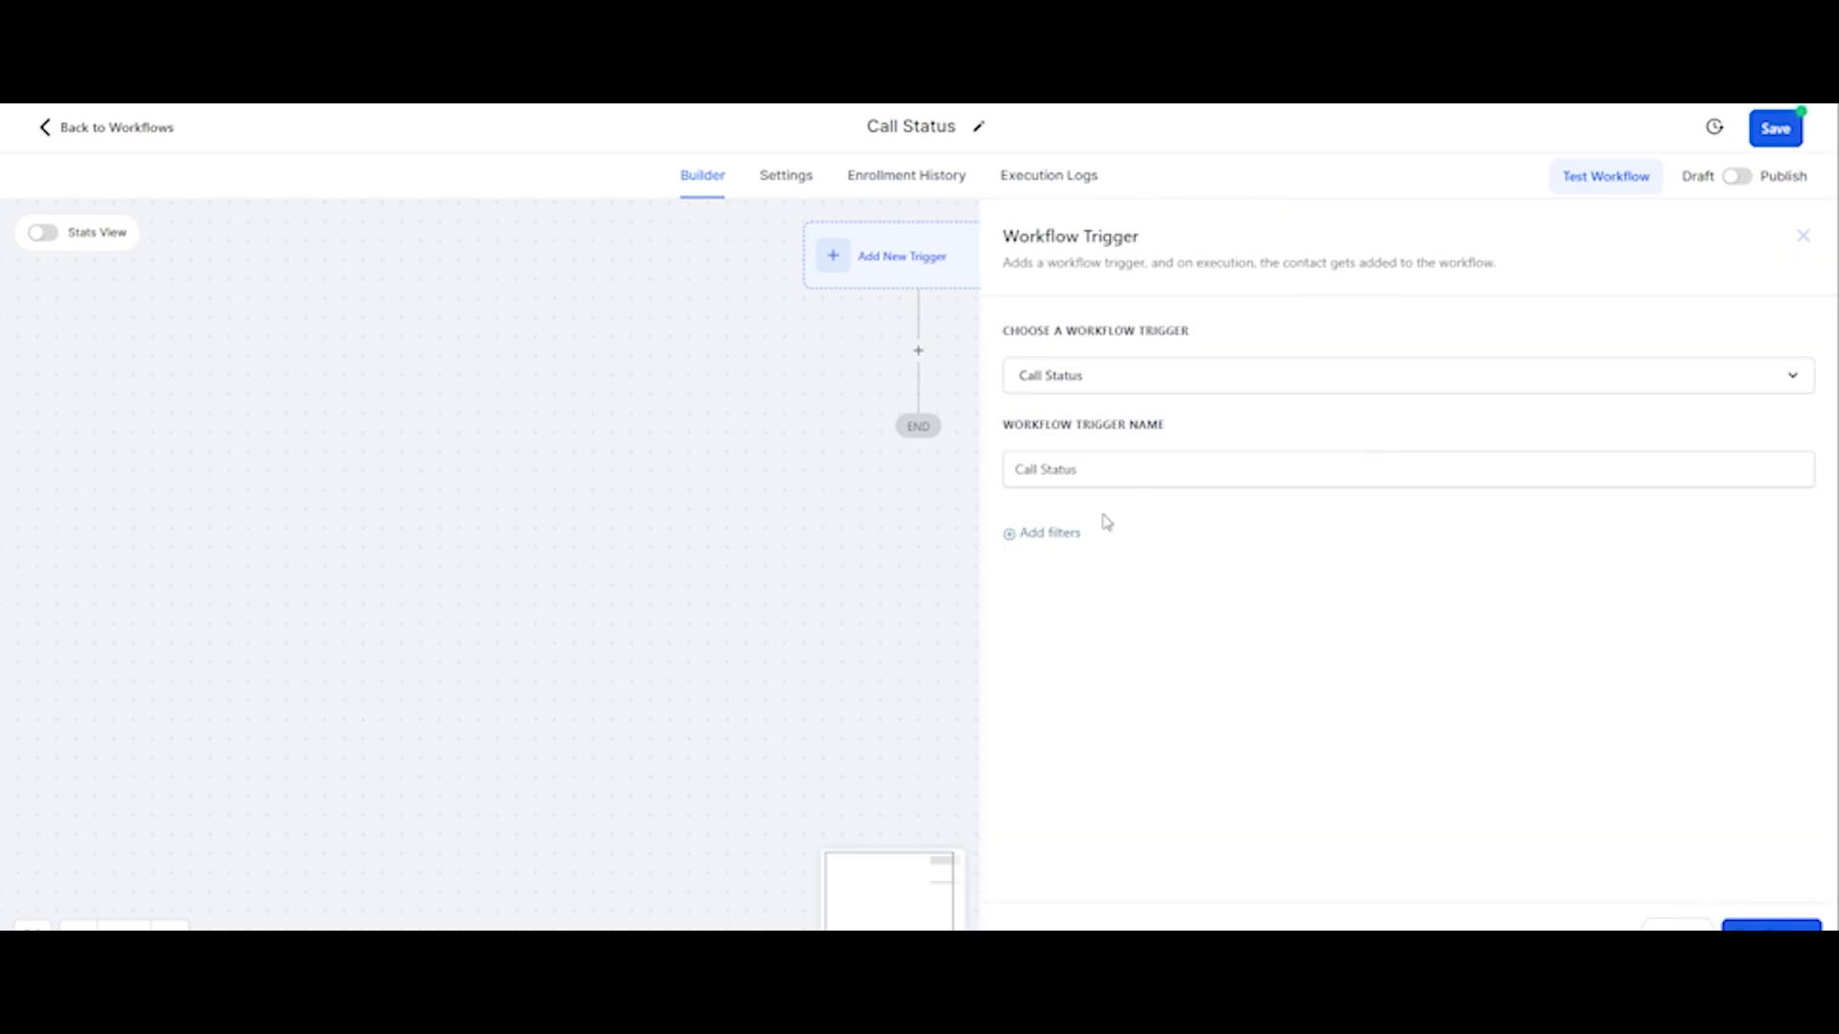
Filter the Call Status trigger by Call Direction set to Outgoing
{"action": "left_click", "coordinate": [1031, 544]}
{"action": "left_click", "coordinate": [1053, 567]}
{"action": "left_click", "coordinate": [1076, 692]}
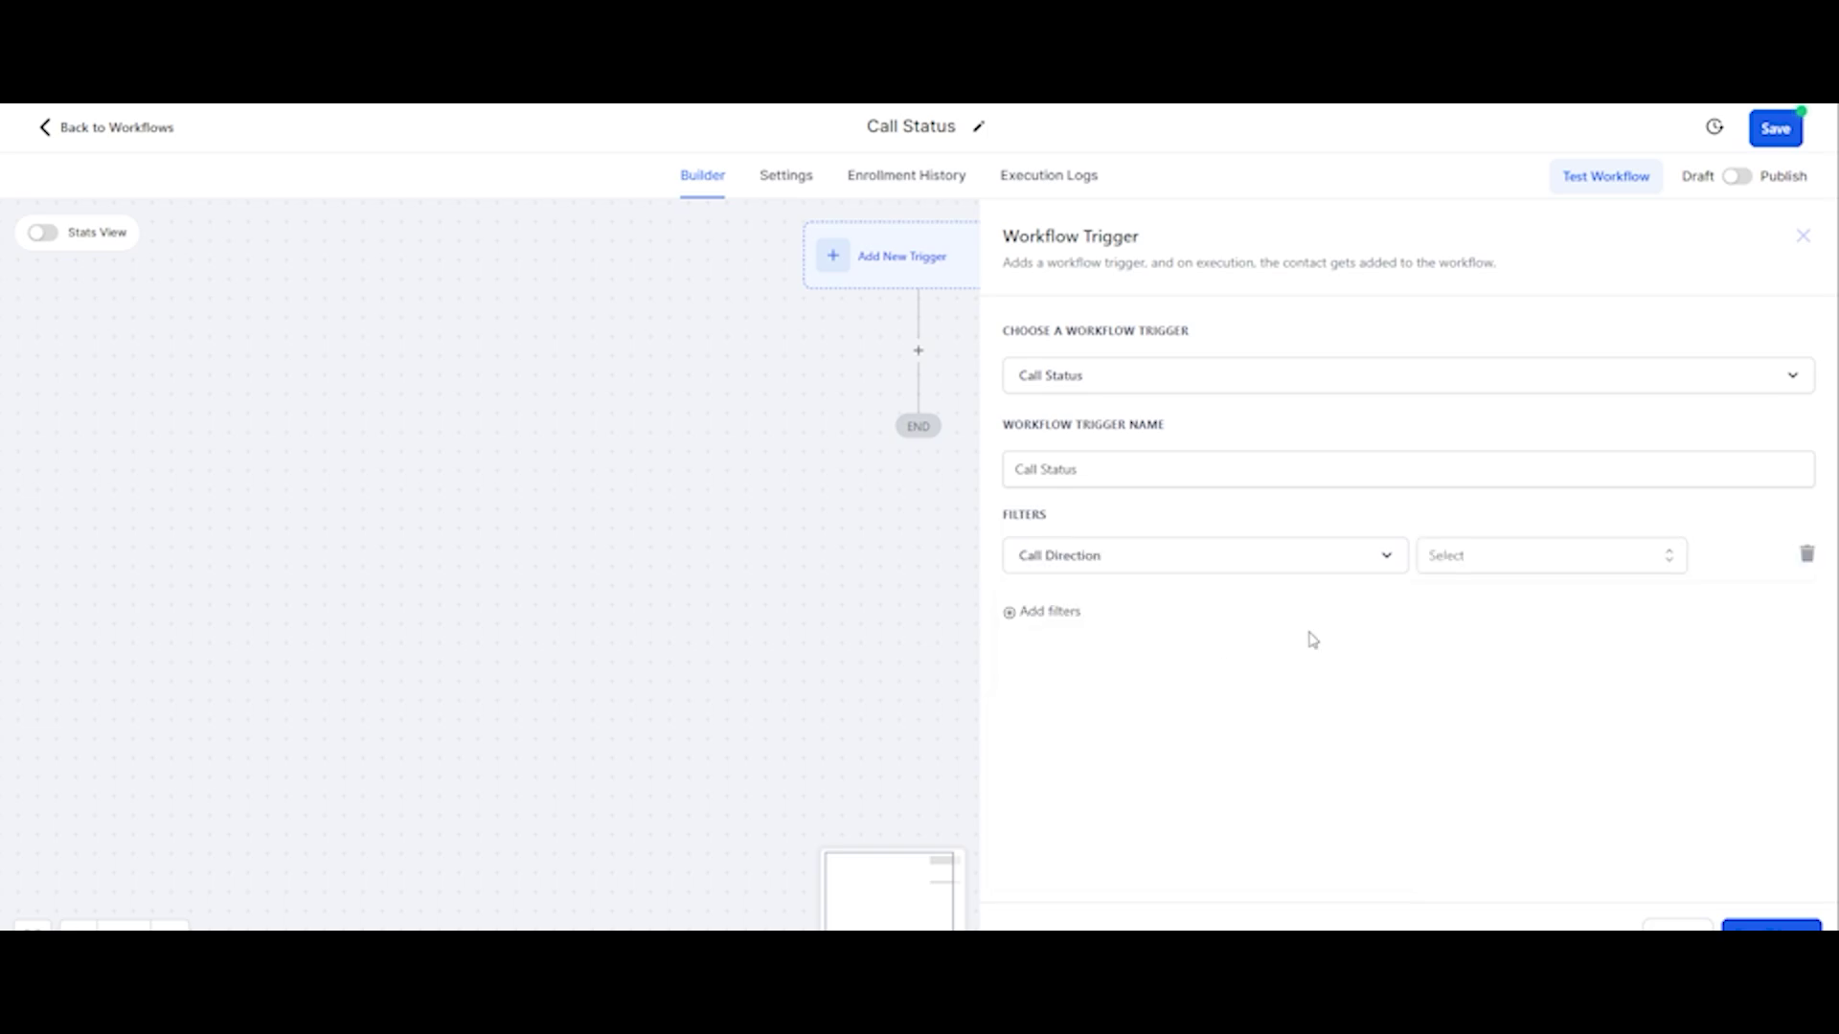
{"action": "left_click", "coordinate": [1457, 569]}
{"action": "left_click", "coordinate": [1471, 678]}
Add a Call Status filter set to voicemail to the trigger and save the trigger
{"action": "left_click", "coordinate": [1077, 617]}
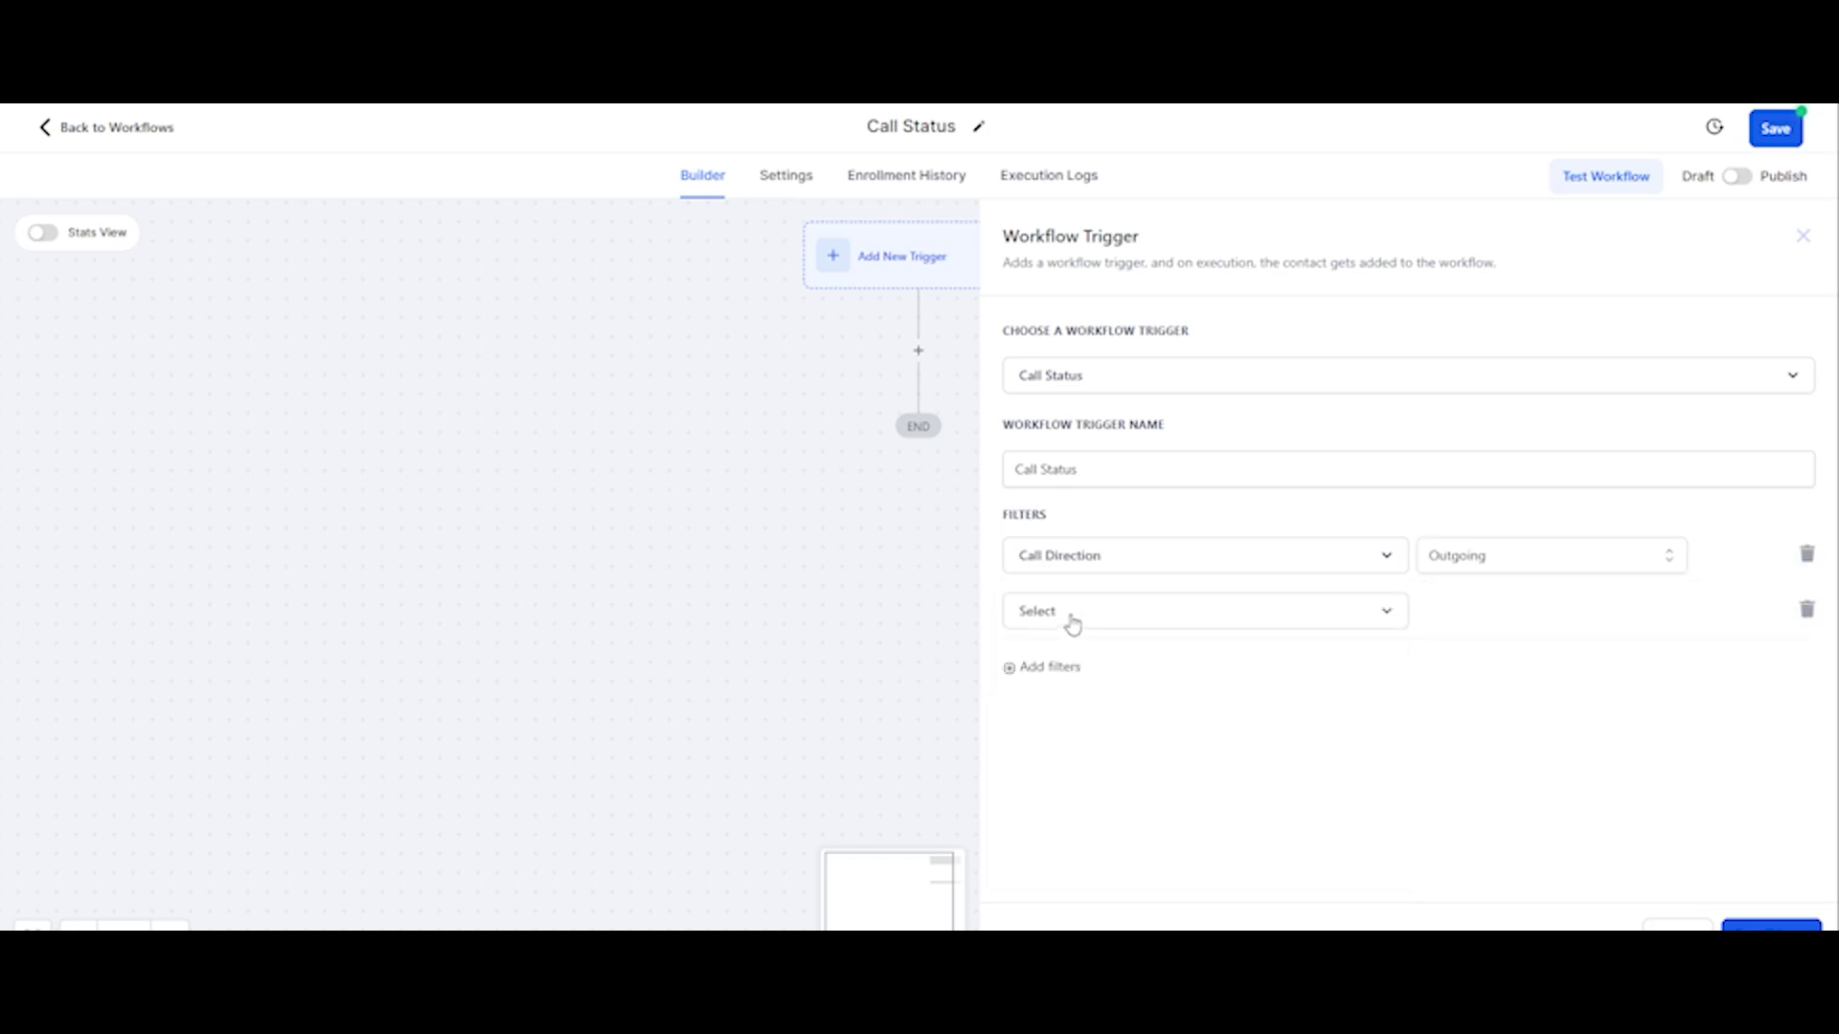
{"action": "left_click", "coordinate": [1067, 618]}
{"action": "left_click", "coordinate": [1087, 745]}
{"action": "left_click", "coordinate": [1471, 606]}
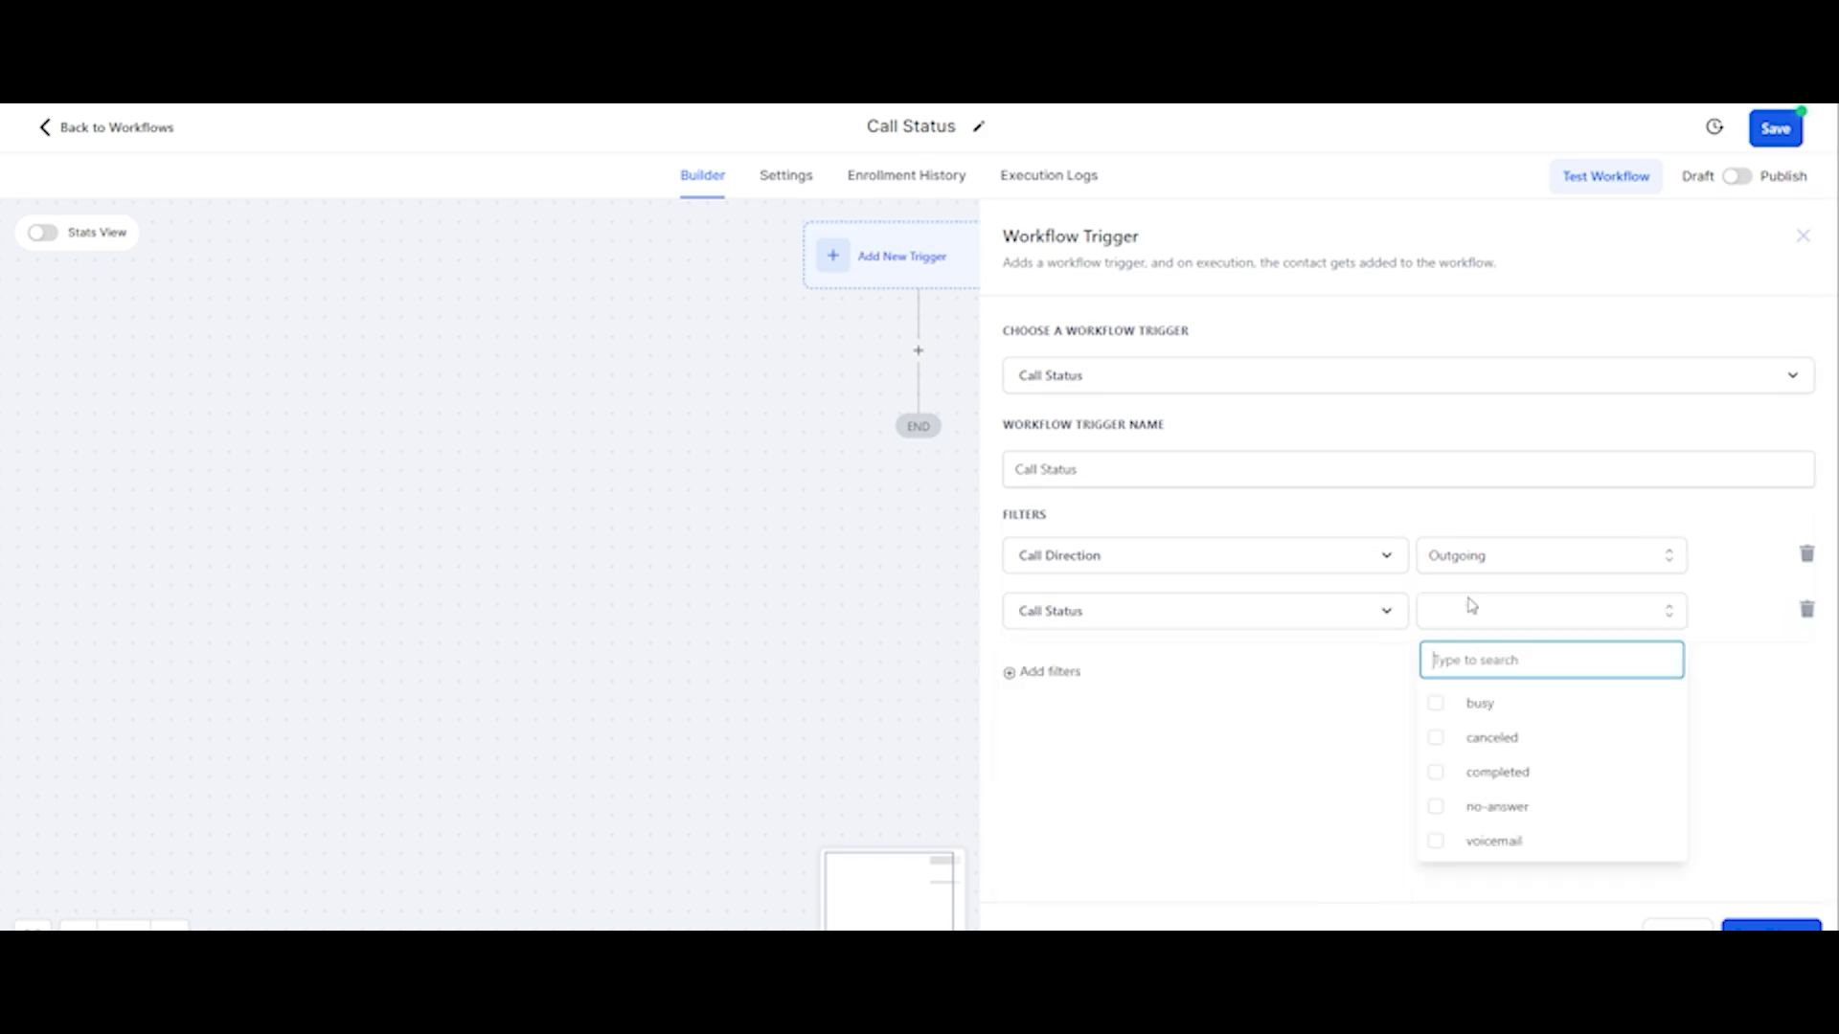
{"action": "left_click", "coordinate": [1437, 842]}
{"action": "left_click", "coordinate": [1771, 925]}
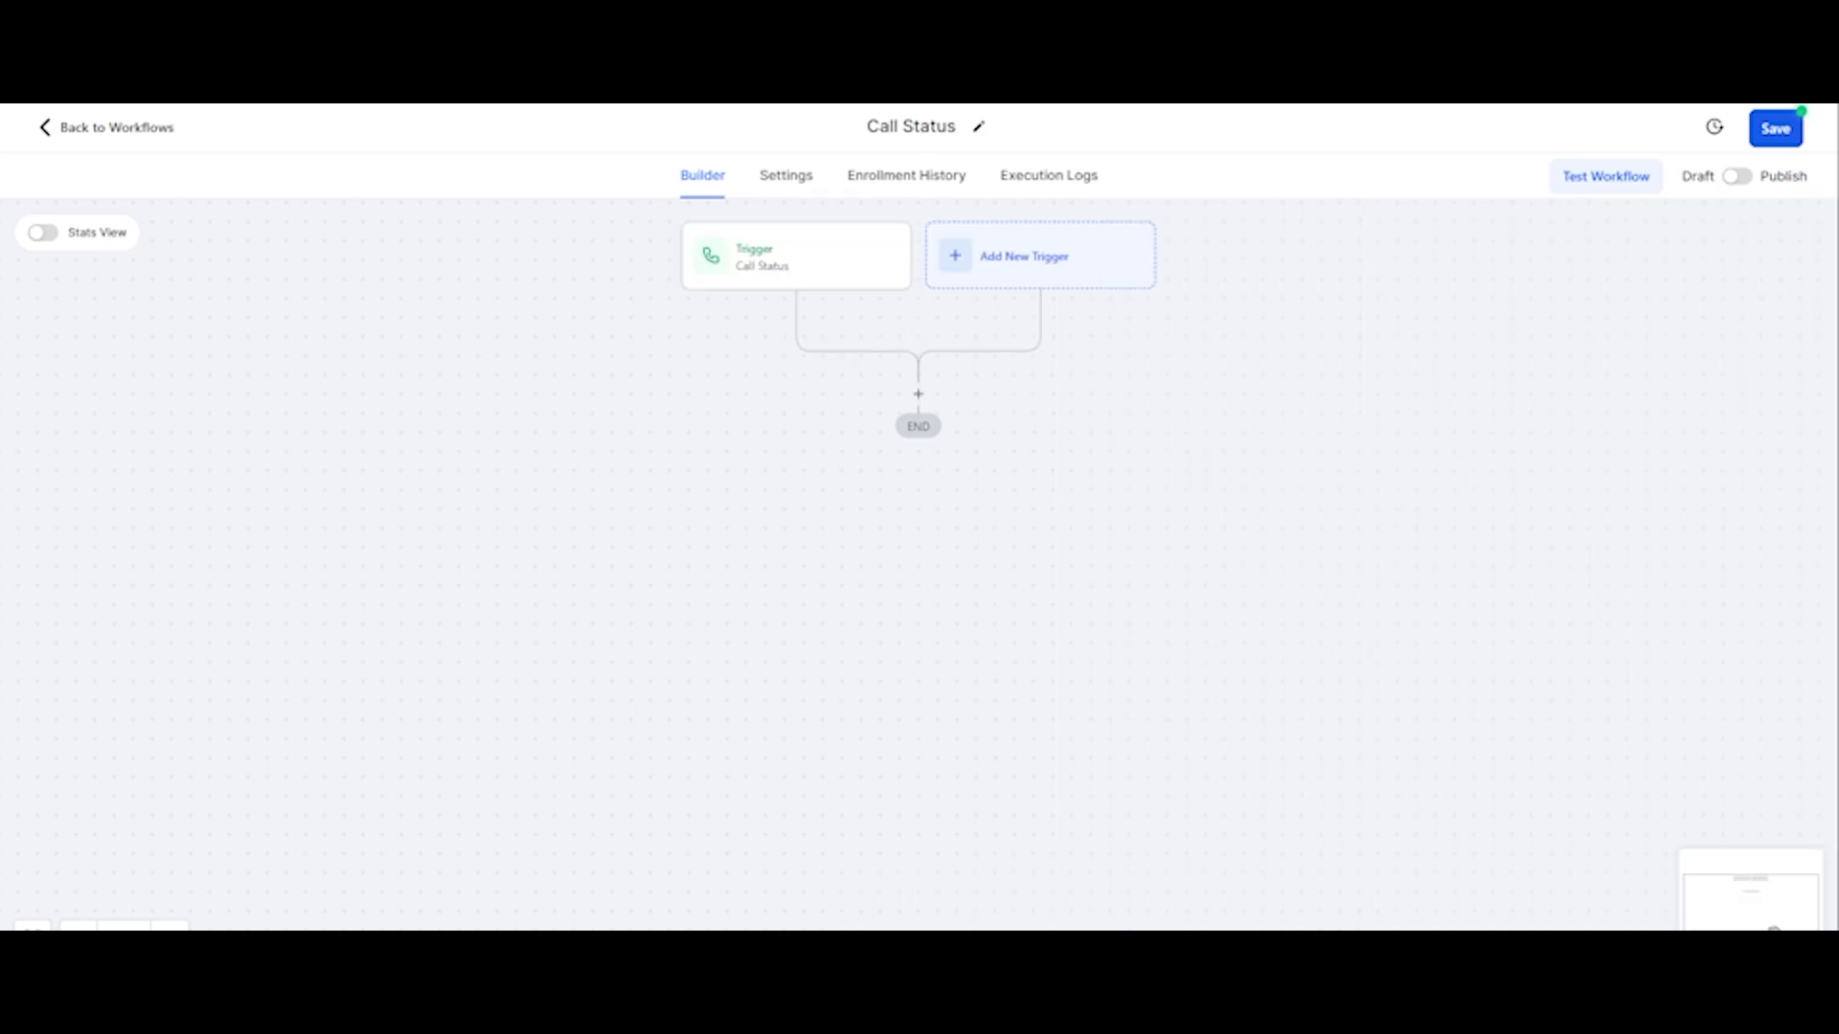
Try to rename the voicemail trigger to "Call Status: Voicemail", then save the workflow and close the trigger settings
{"action": "left_click", "coordinate": [973, 271]}
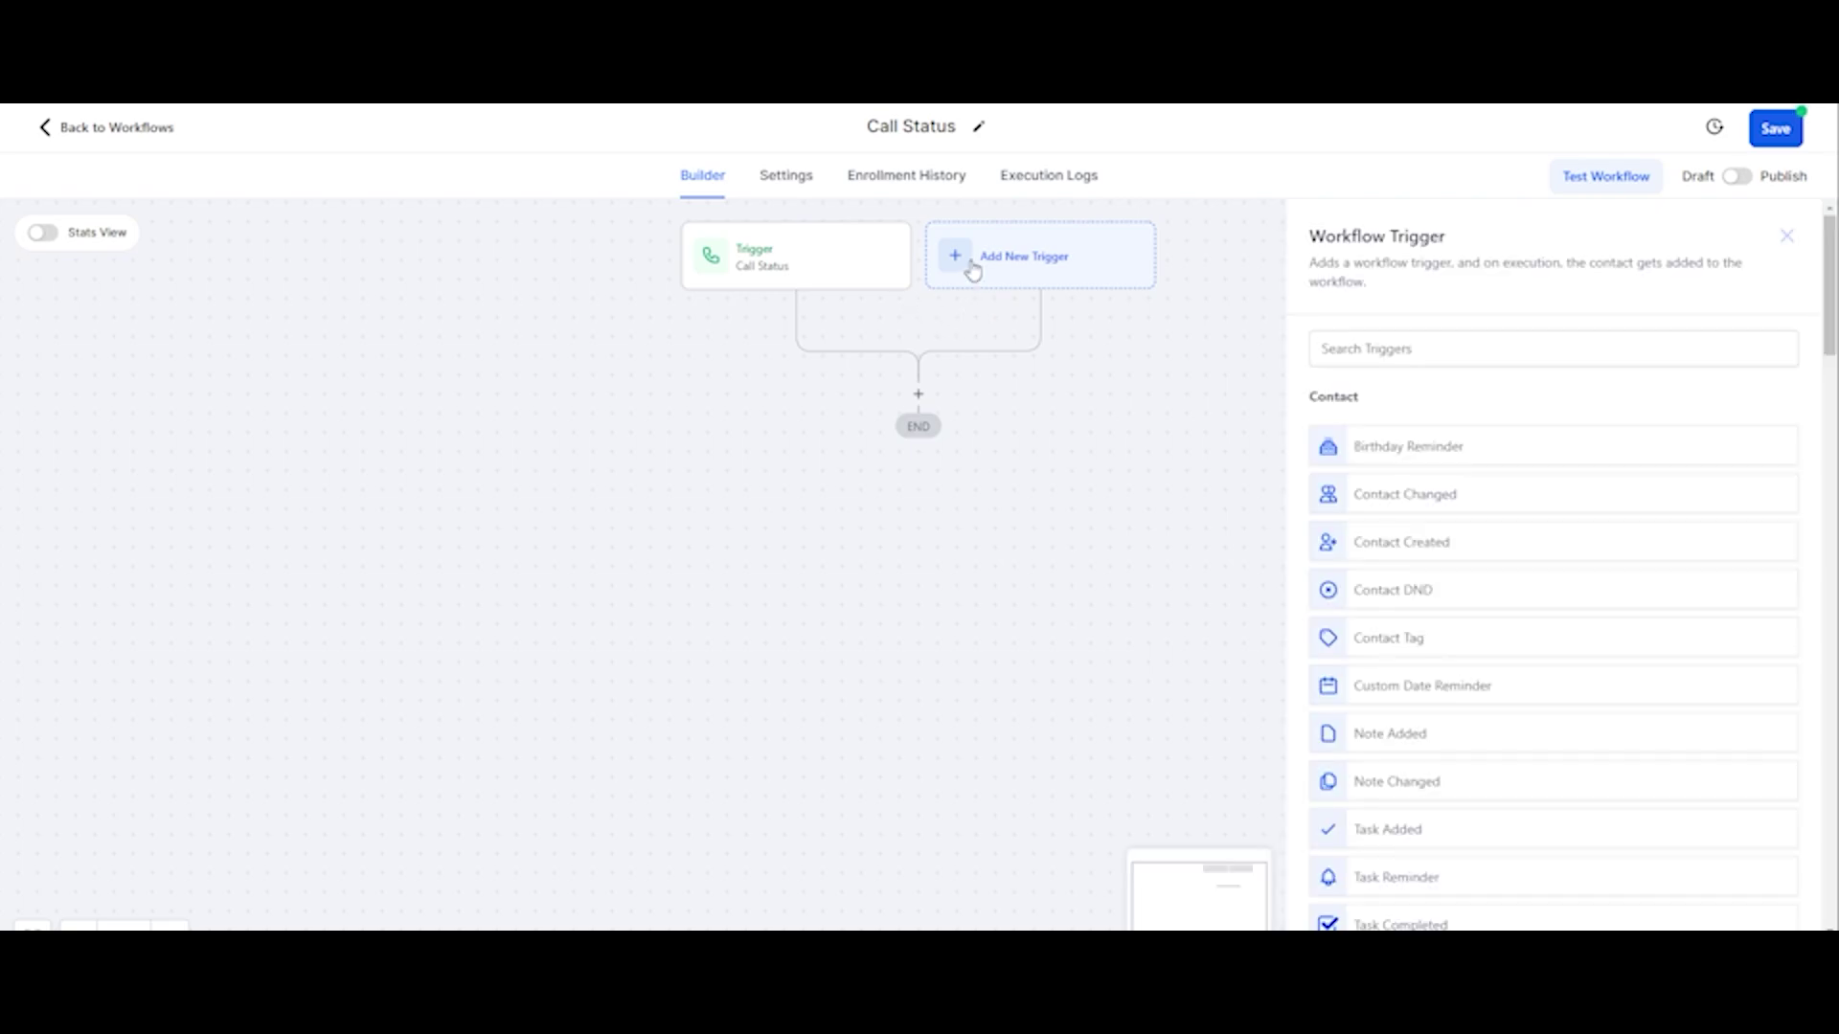
{"action": "left_click", "coordinate": [829, 267]}
{"action": "left_click", "coordinate": [1124, 474]}
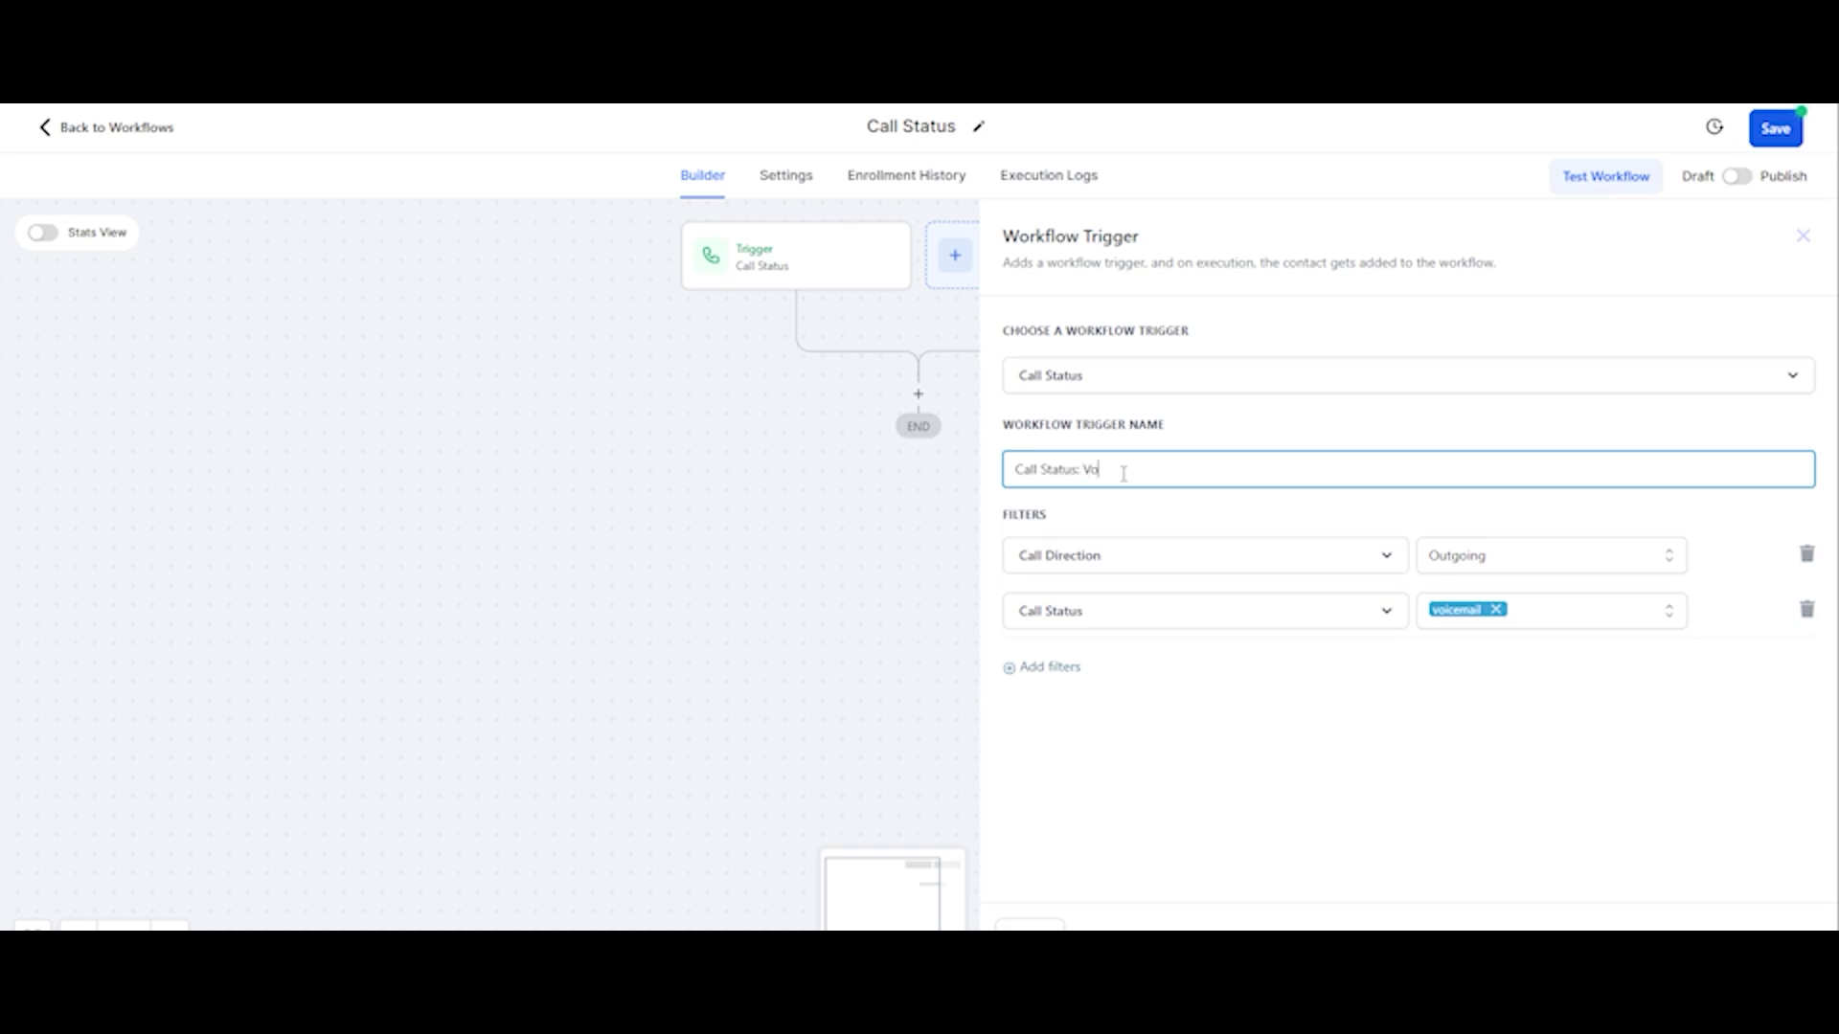
{"action": "type", "text": ": Voicemail"}
{"action": "key", "text": "ctrl+a"}
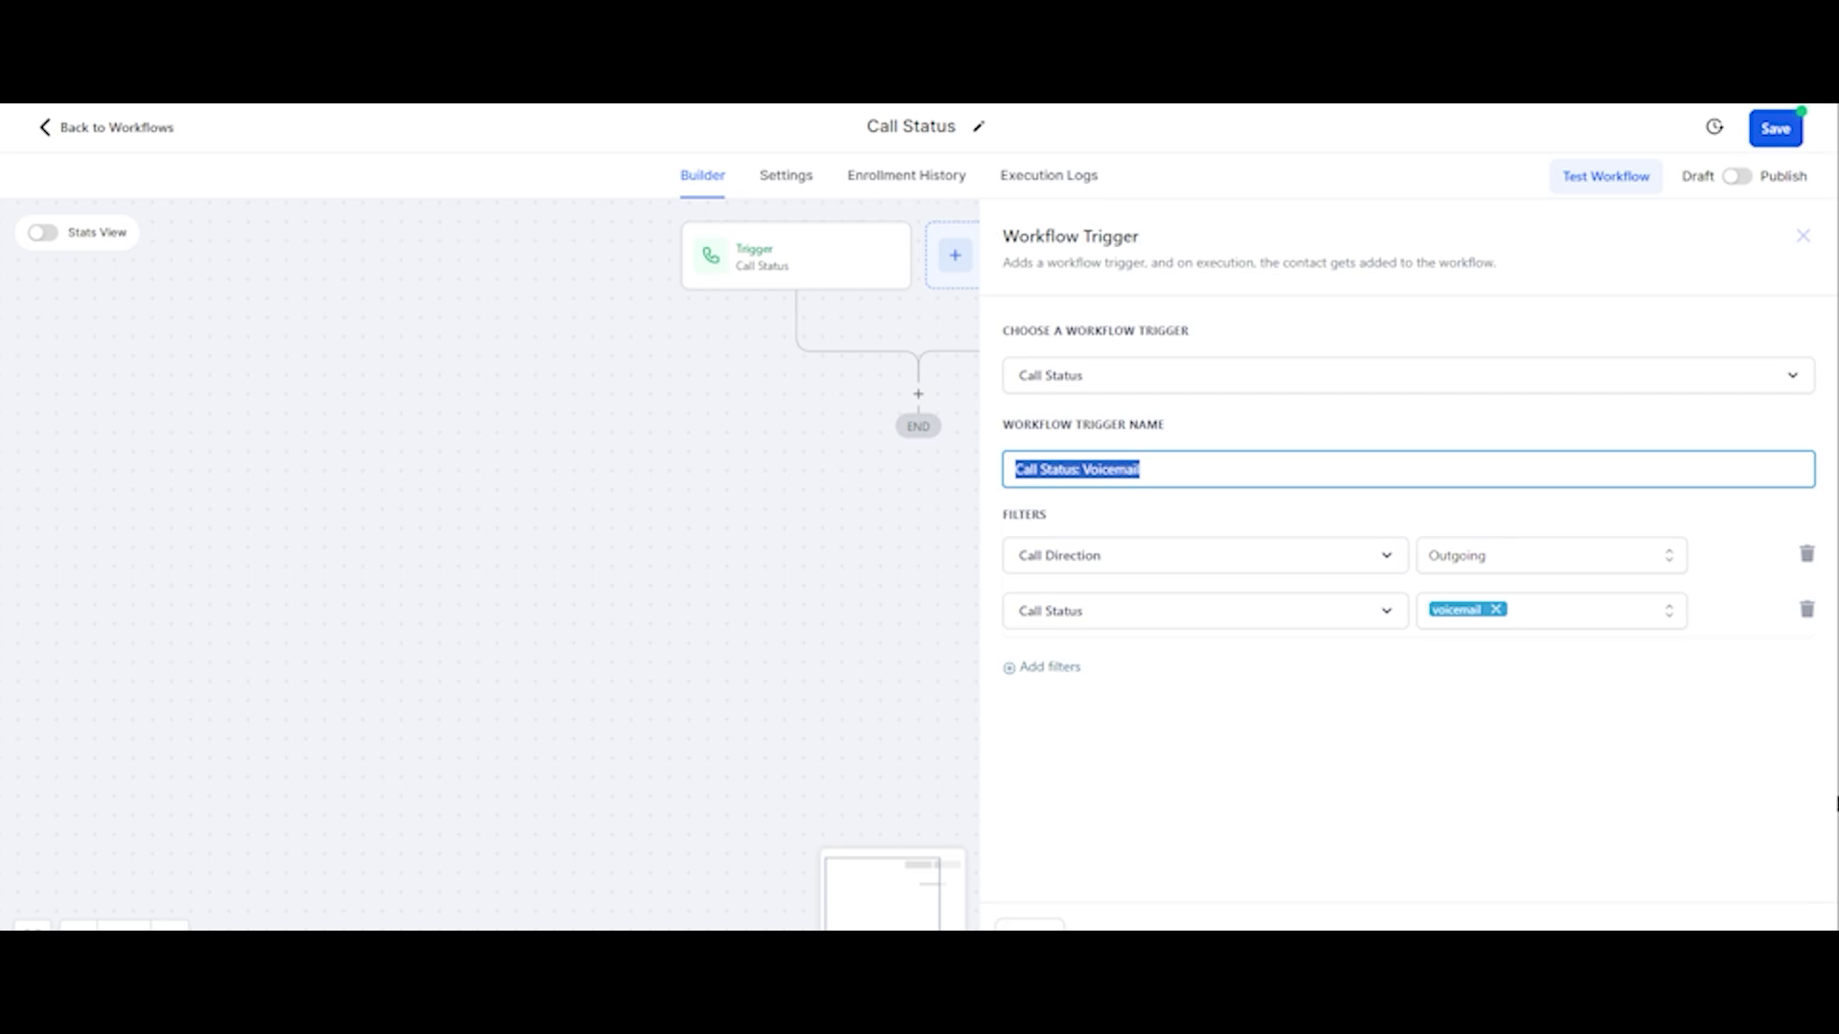
{"action": "left_click", "coordinate": [1774, 129]}
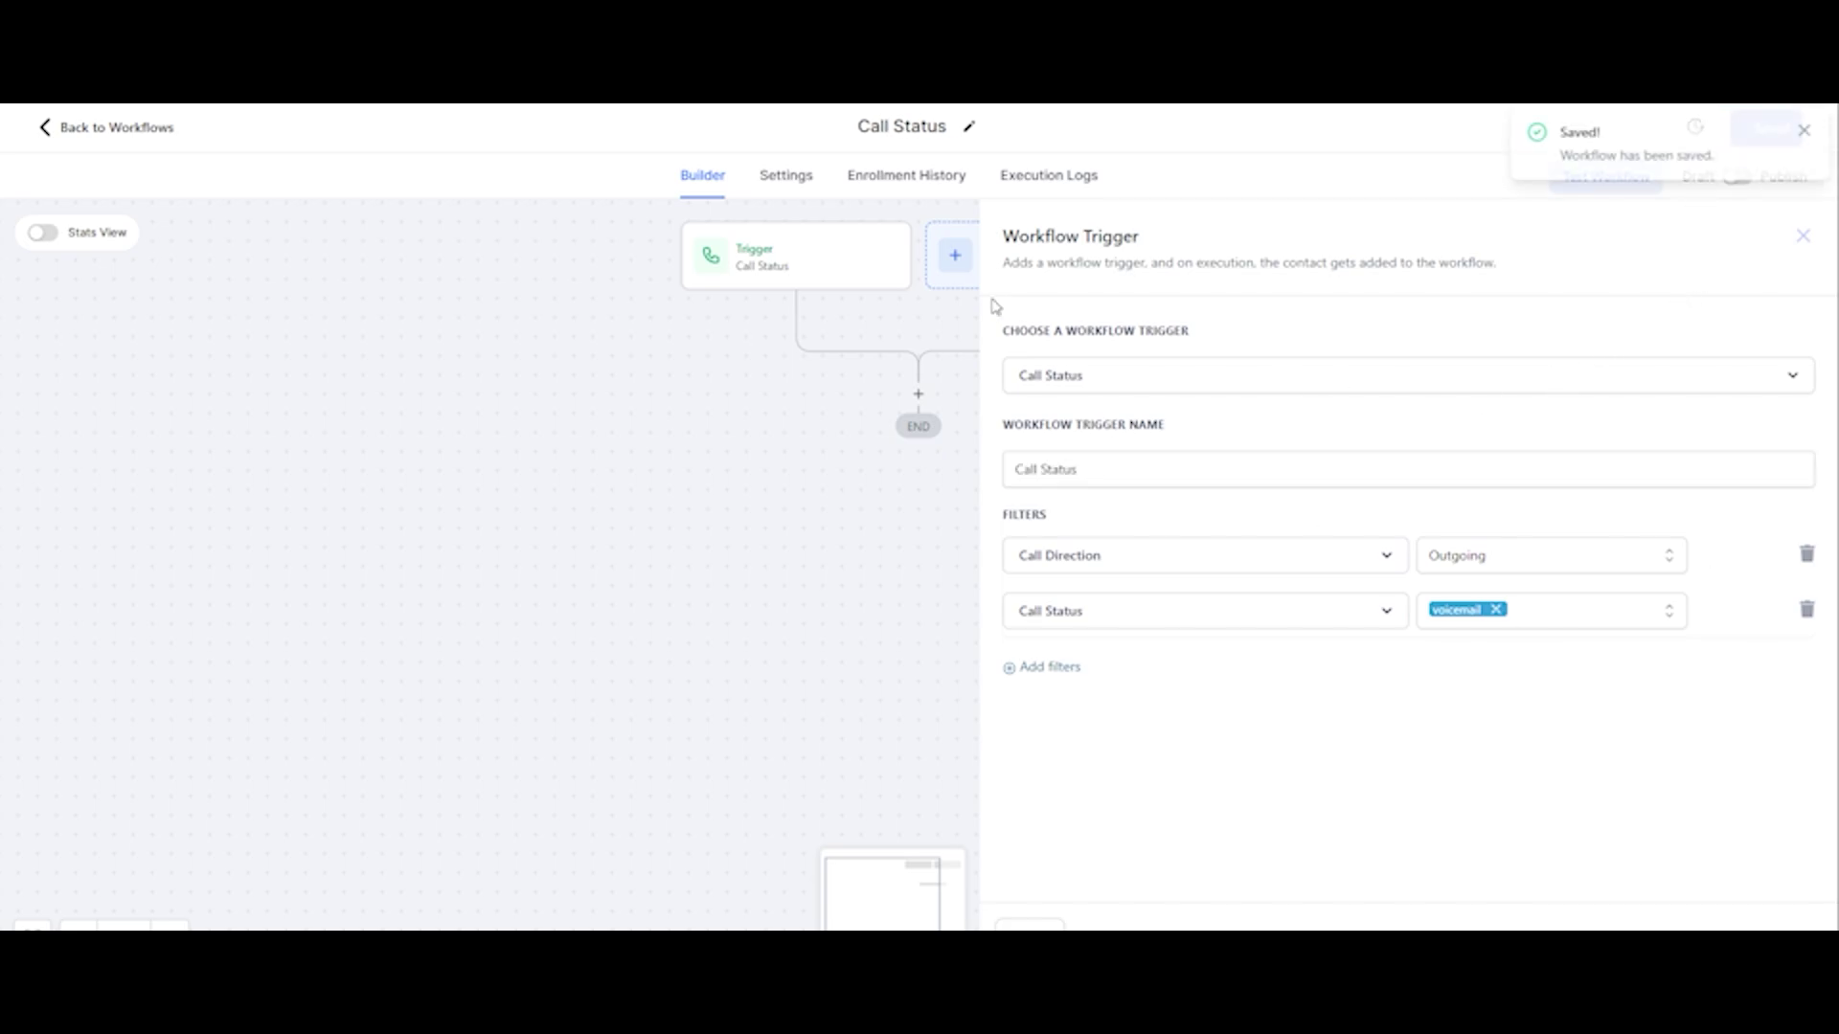
{"action": "left_click", "coordinate": [1803, 237]}
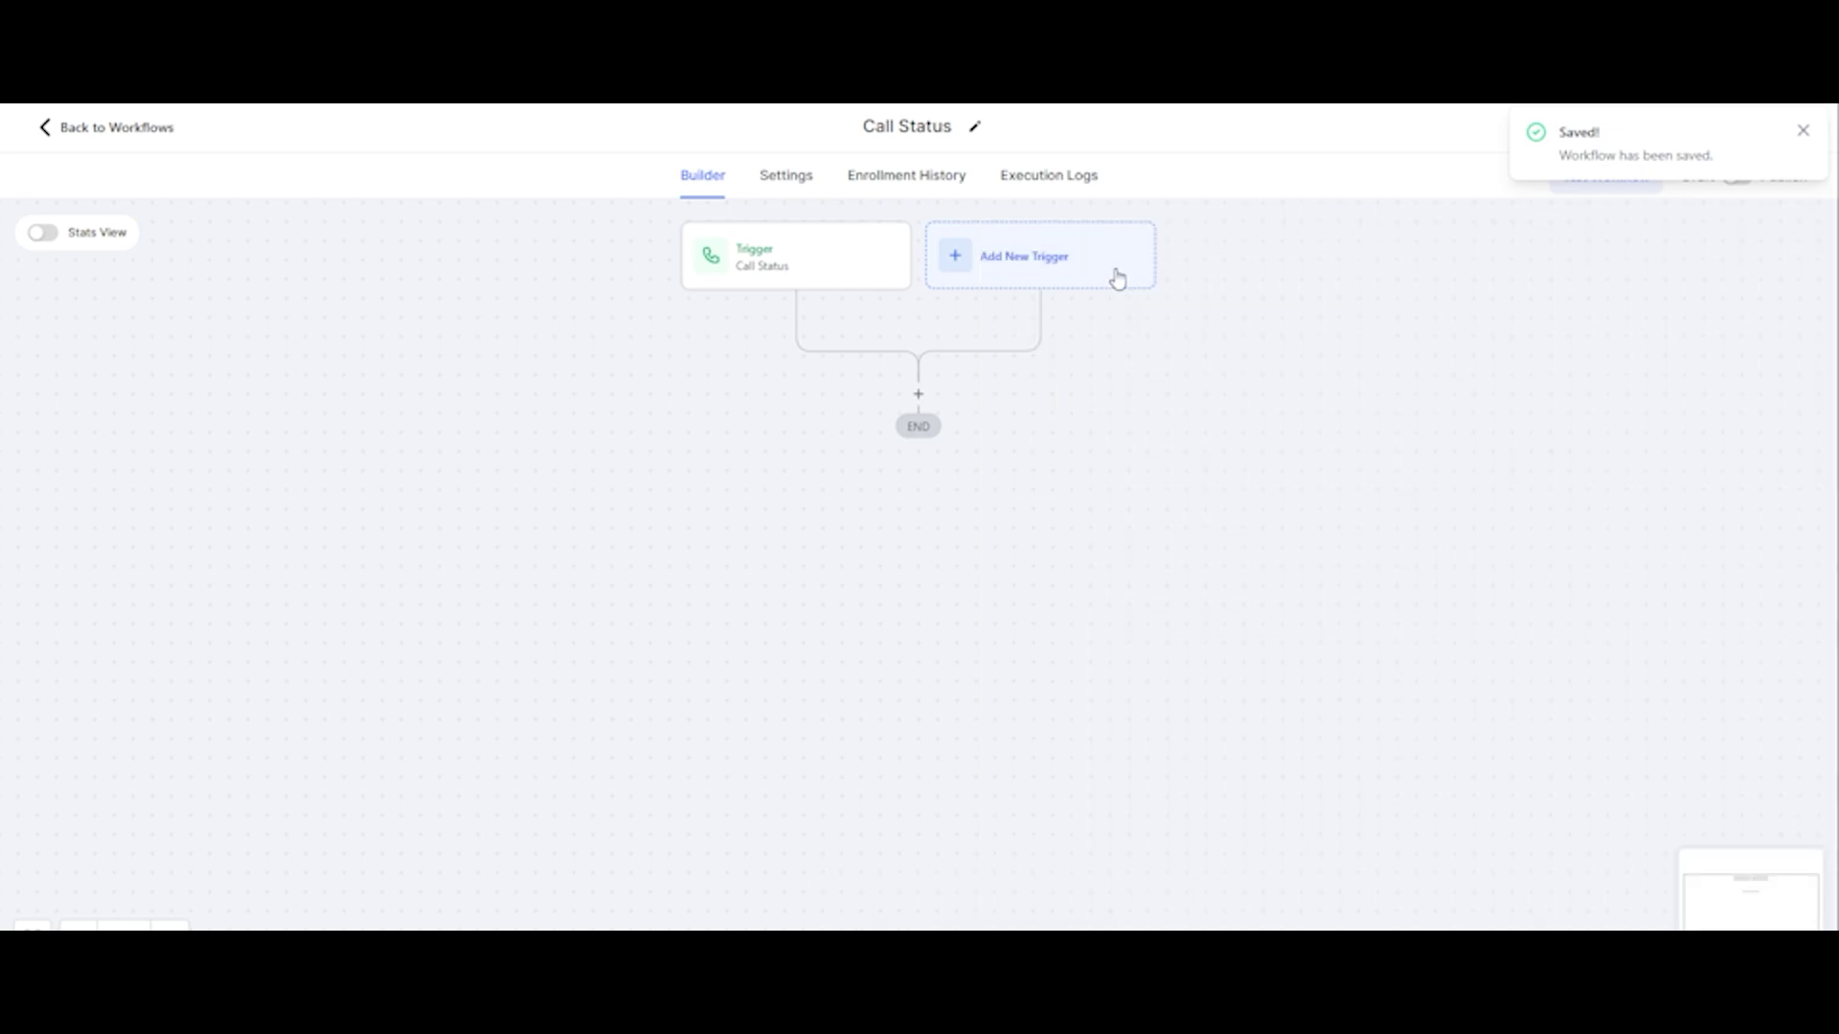
Add a second Call Status trigger to the workflow, searching the triggers for "call"
{"action": "left_click", "coordinate": [1031, 271]}
{"action": "left_click", "coordinate": [1372, 341]}
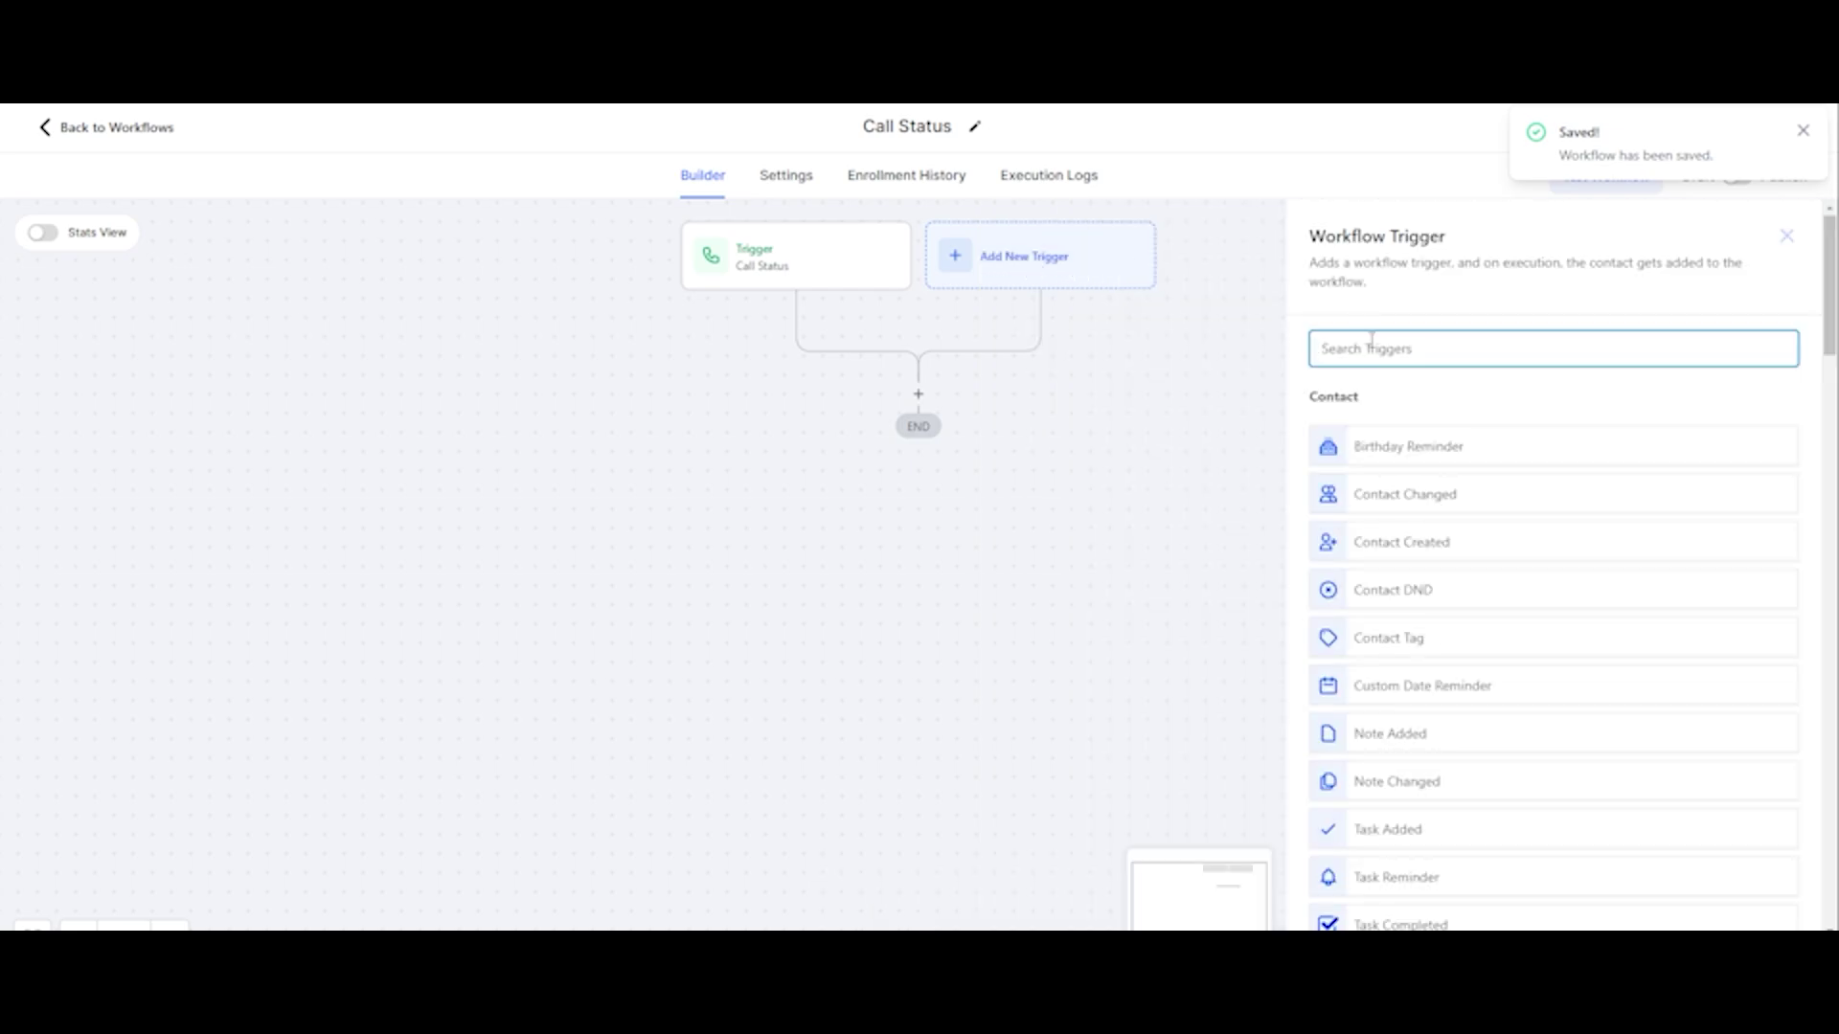
{"action": "type", "text": "call"}
{"action": "left_click", "coordinate": [1418, 426]}
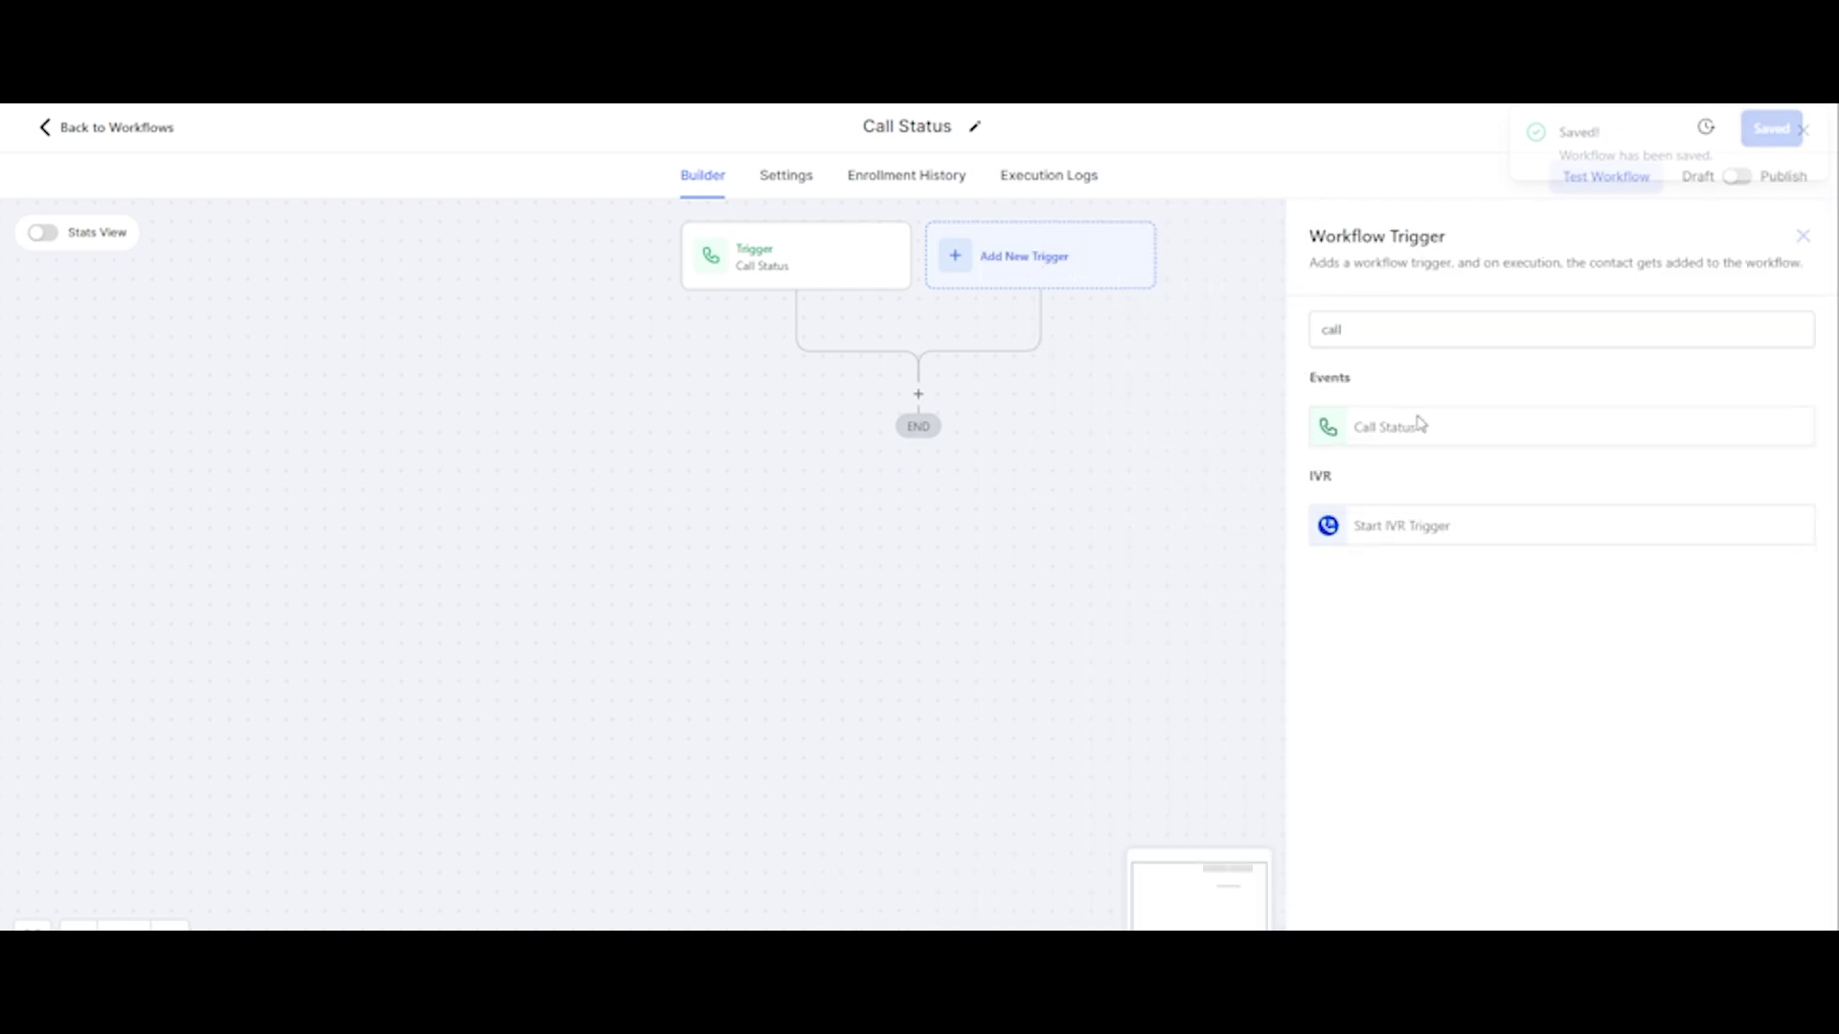
Filter the second Call Status trigger by Call Direction set to Outgoing
{"action": "left_click", "coordinate": [1029, 533]}
{"action": "left_click", "coordinate": [1039, 560]}
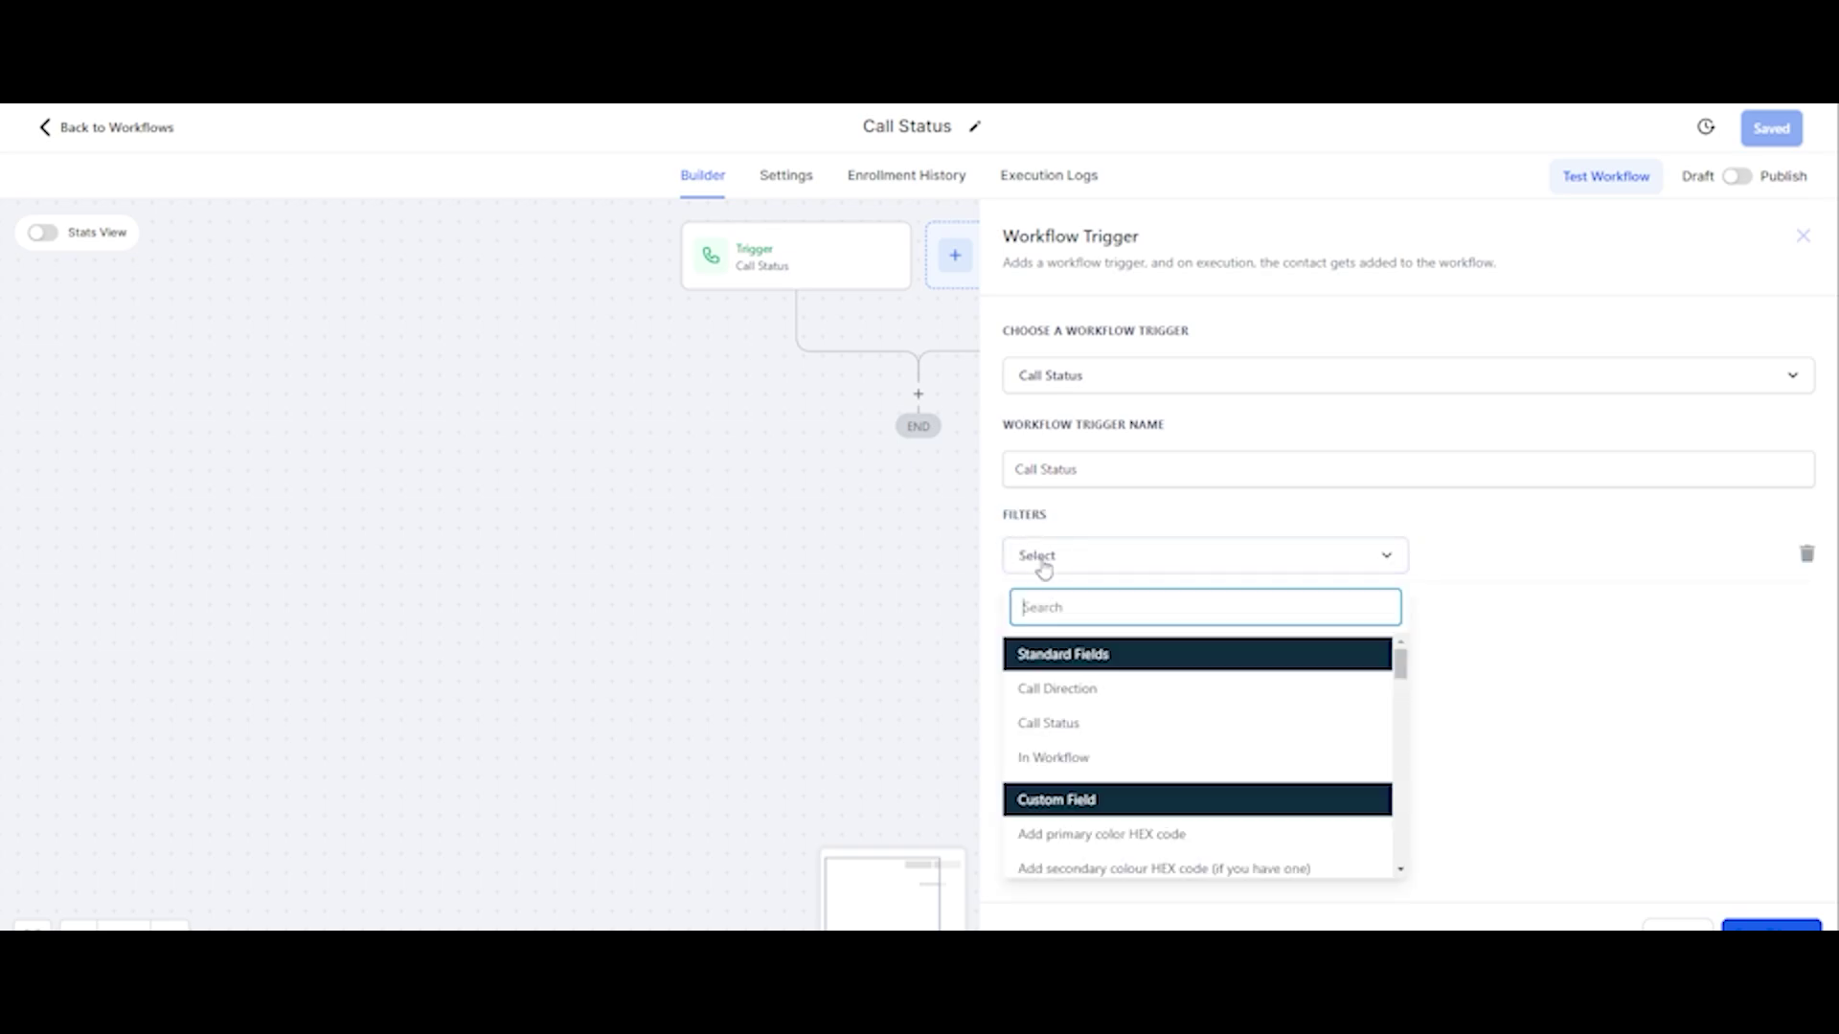
{"action": "left_click", "coordinate": [1080, 688]}
{"action": "left_click", "coordinate": [1433, 568]}
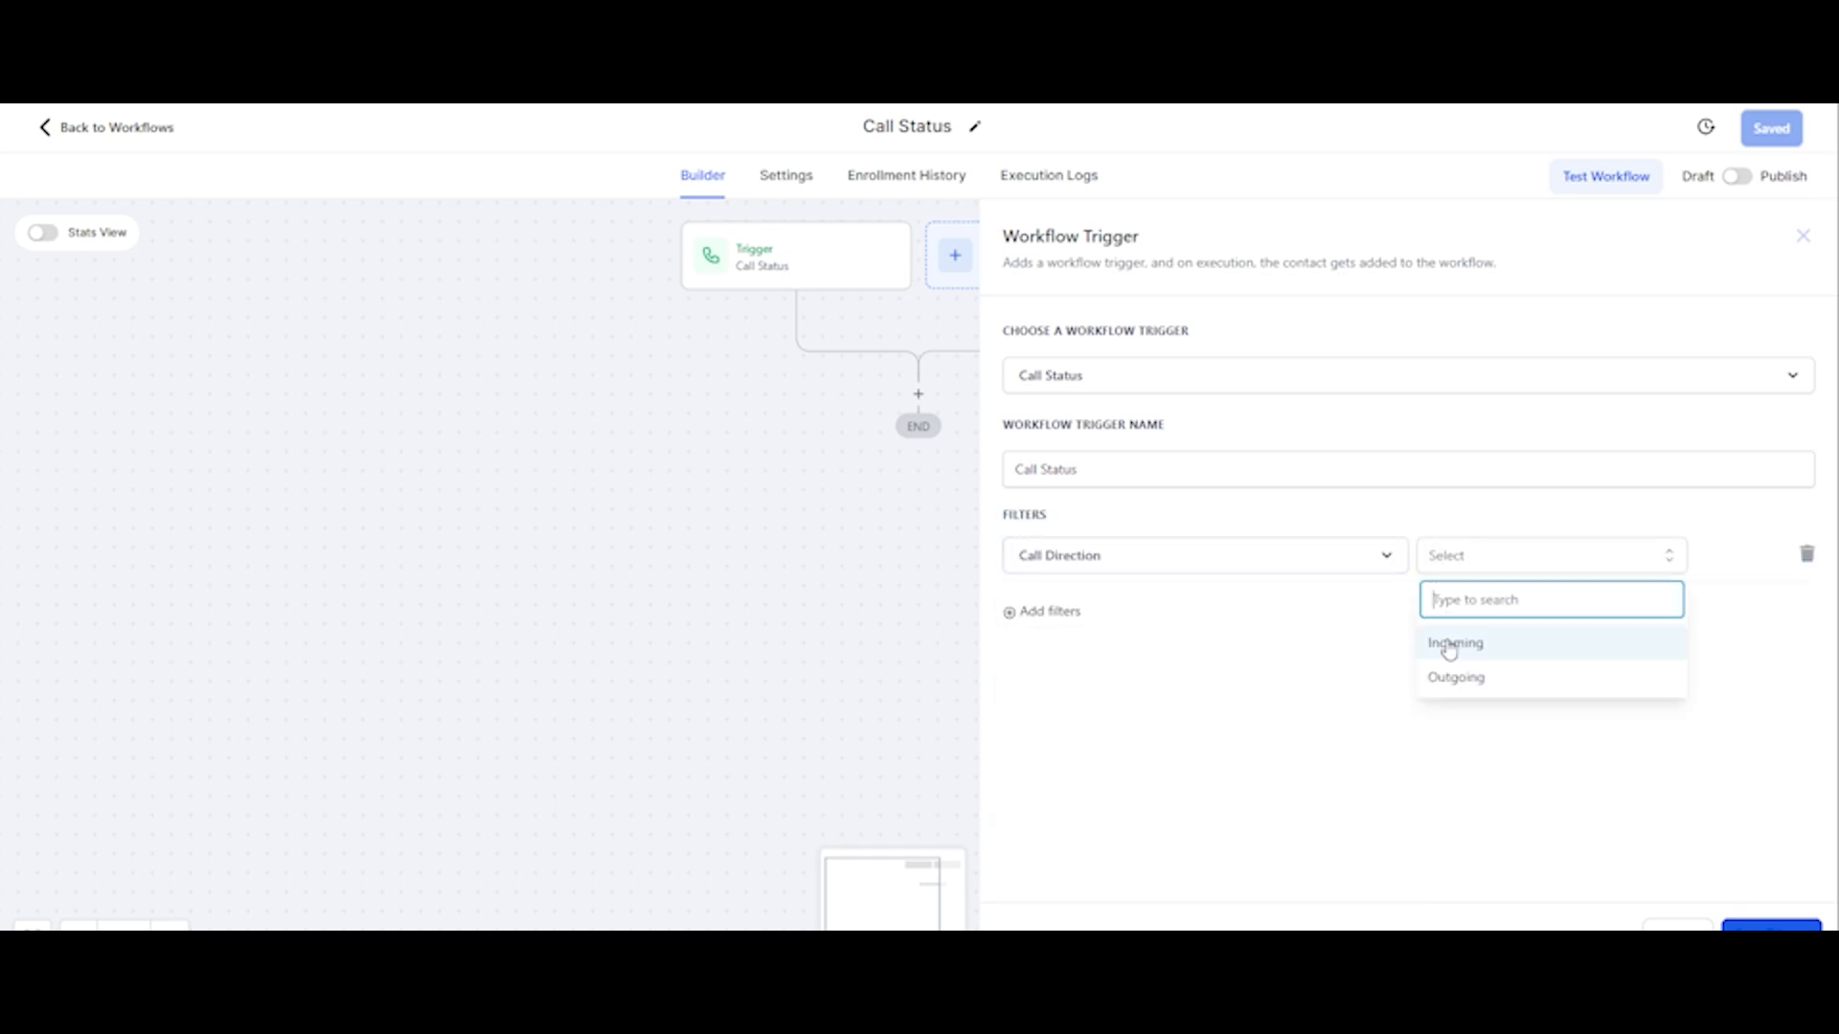
{"action": "left_click", "coordinate": [1446, 682]}
Add a Call Status filter set to busy and save the trigger under the name "Call Status: Busy"
{"action": "left_click", "coordinate": [1054, 613]}
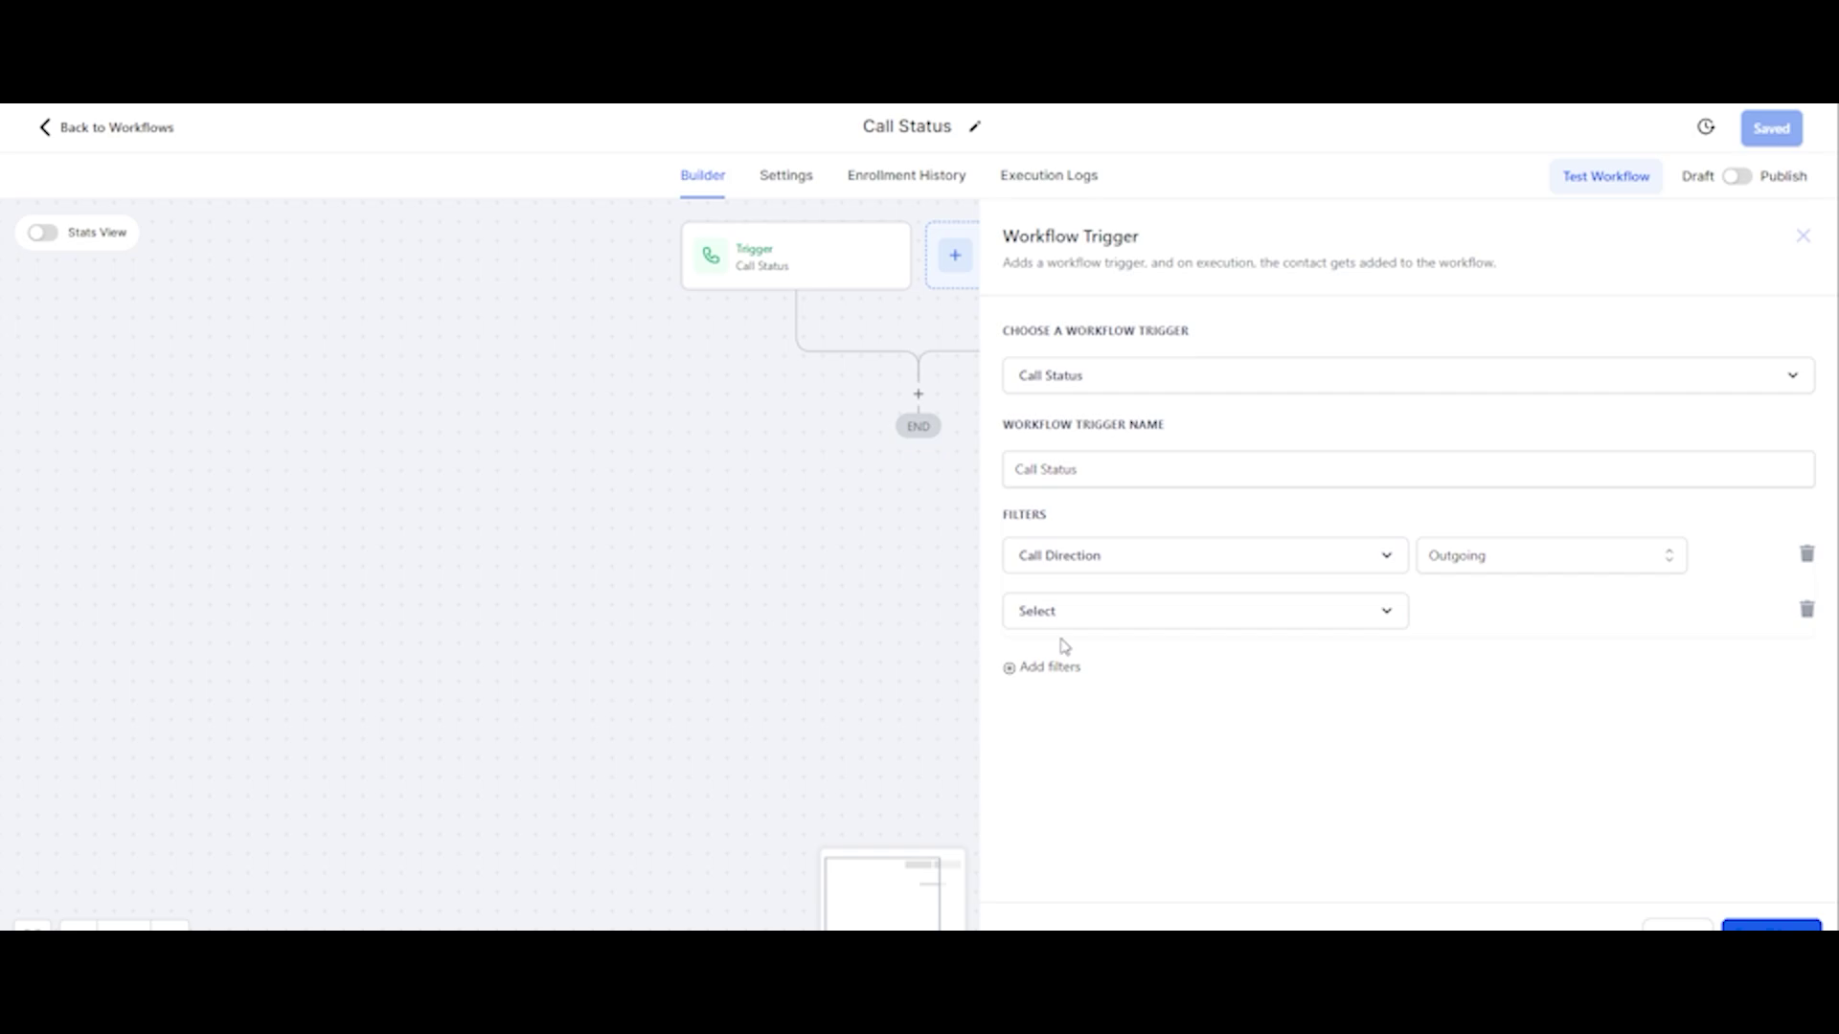
{"action": "left_click", "coordinate": [1050, 621]}
{"action": "left_click", "coordinate": [1046, 746]}
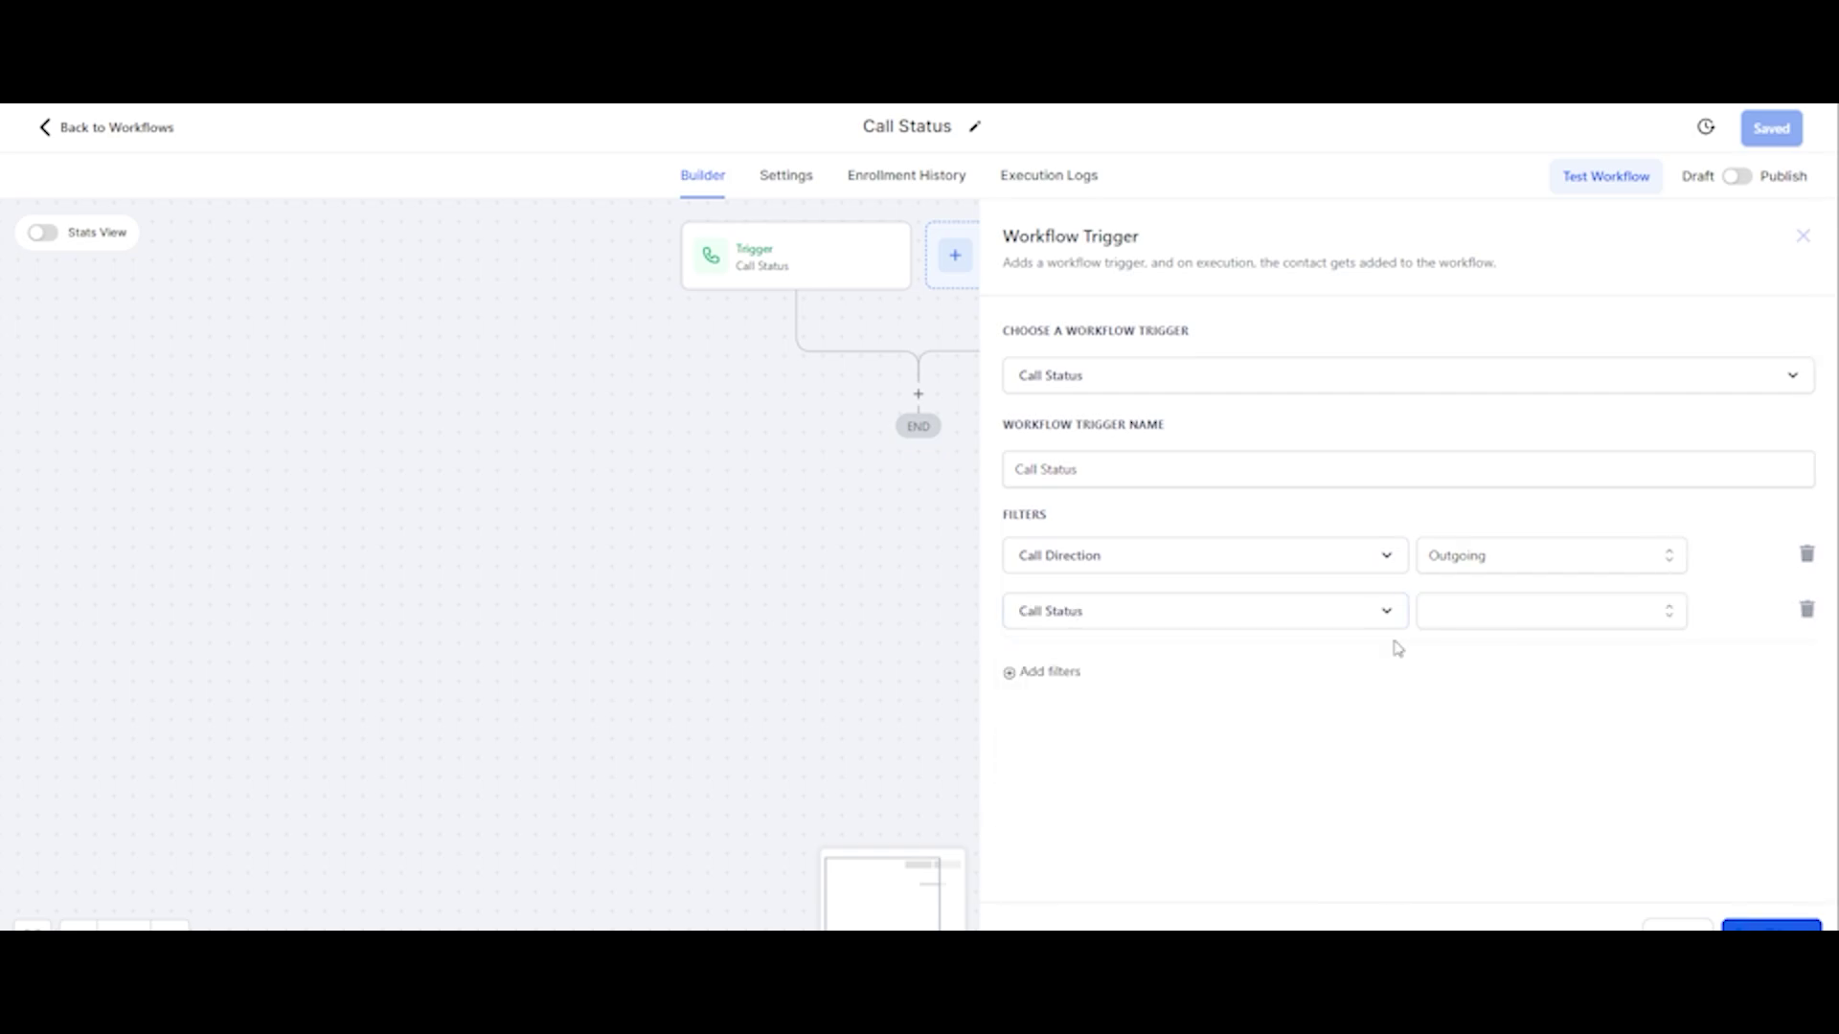
{"action": "left_click", "coordinate": [1460, 621]}
{"action": "left_click", "coordinate": [1437, 704]}
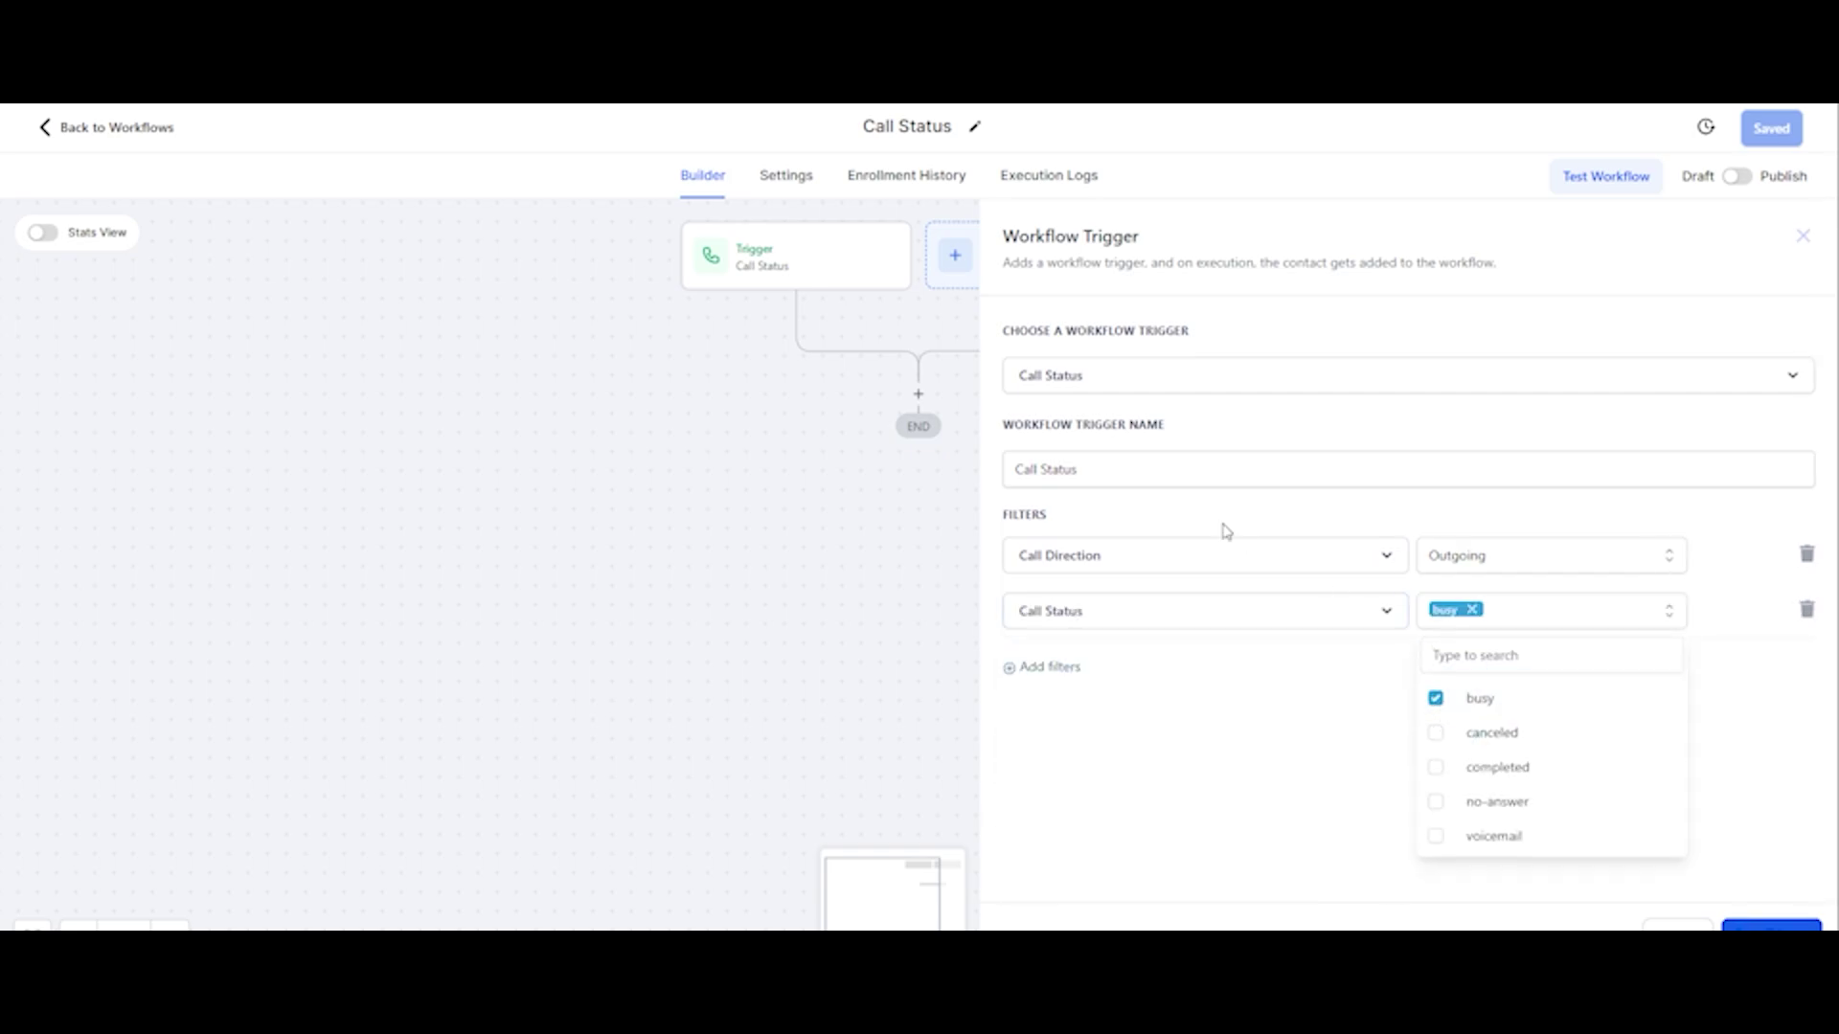
{"action": "left_click", "coordinate": [1186, 482]}
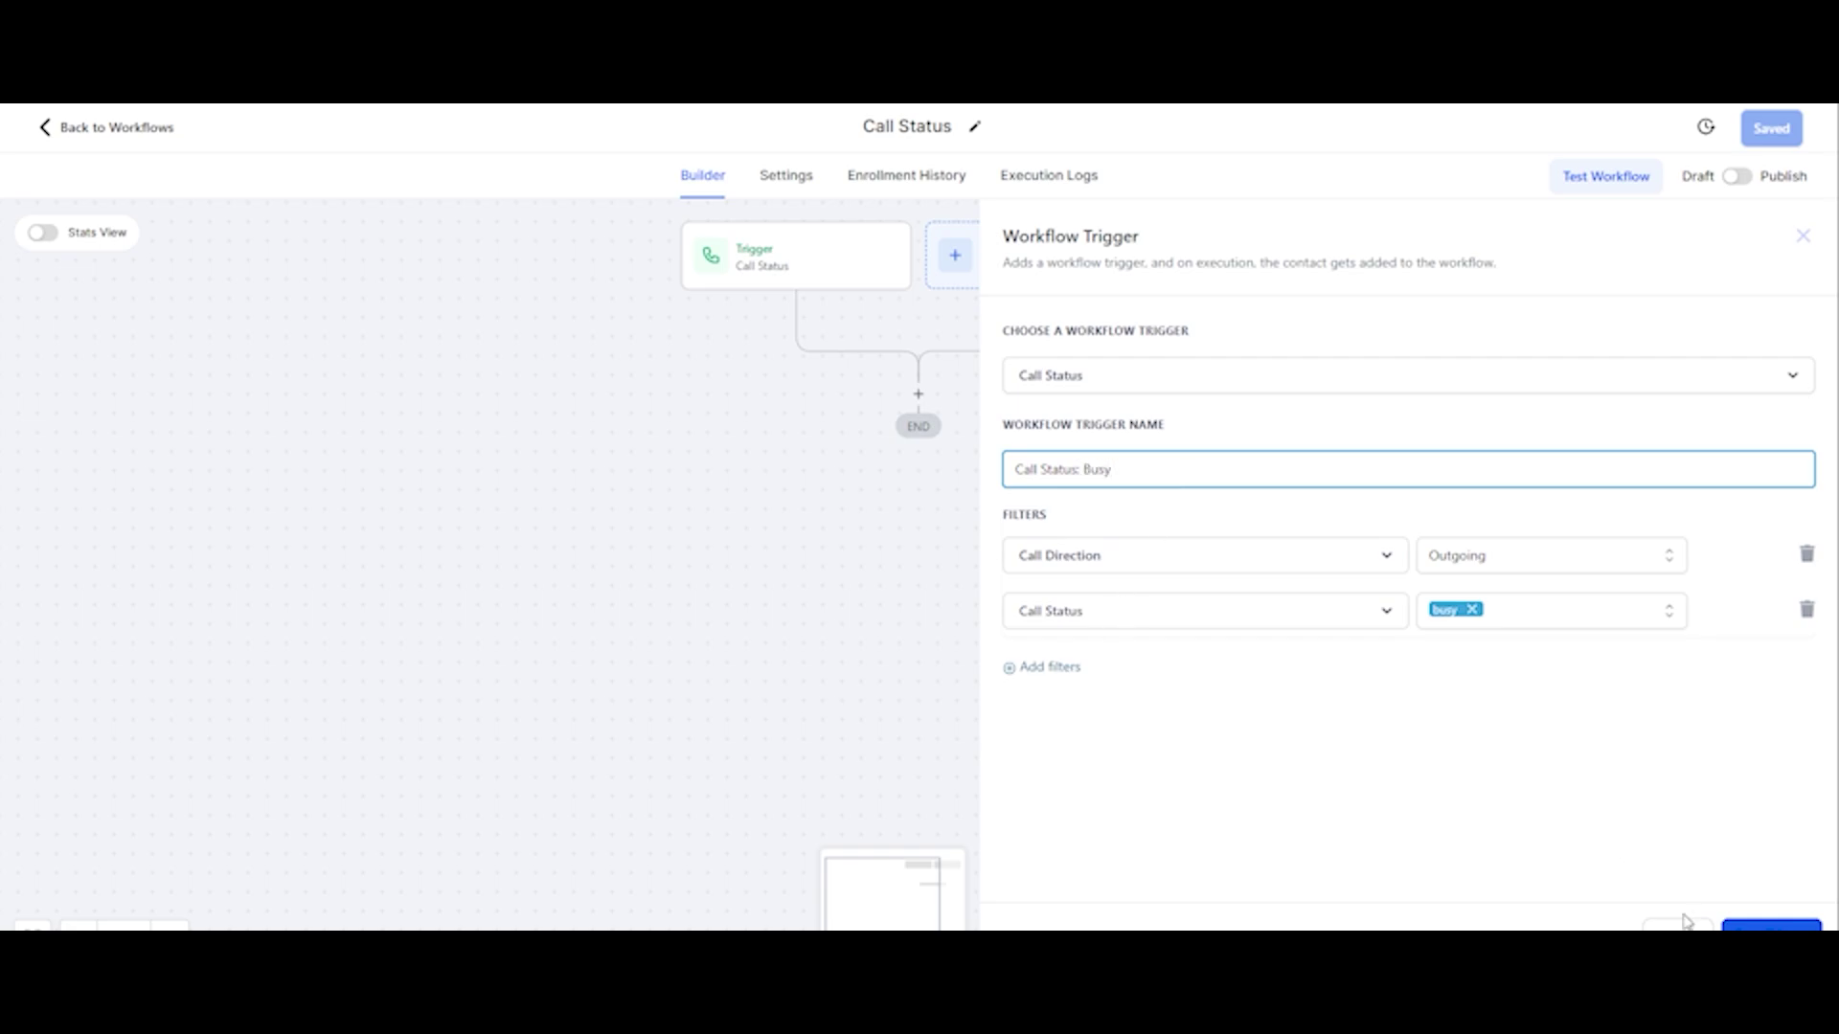
{"action": "left_click", "coordinate": [1771, 925]}
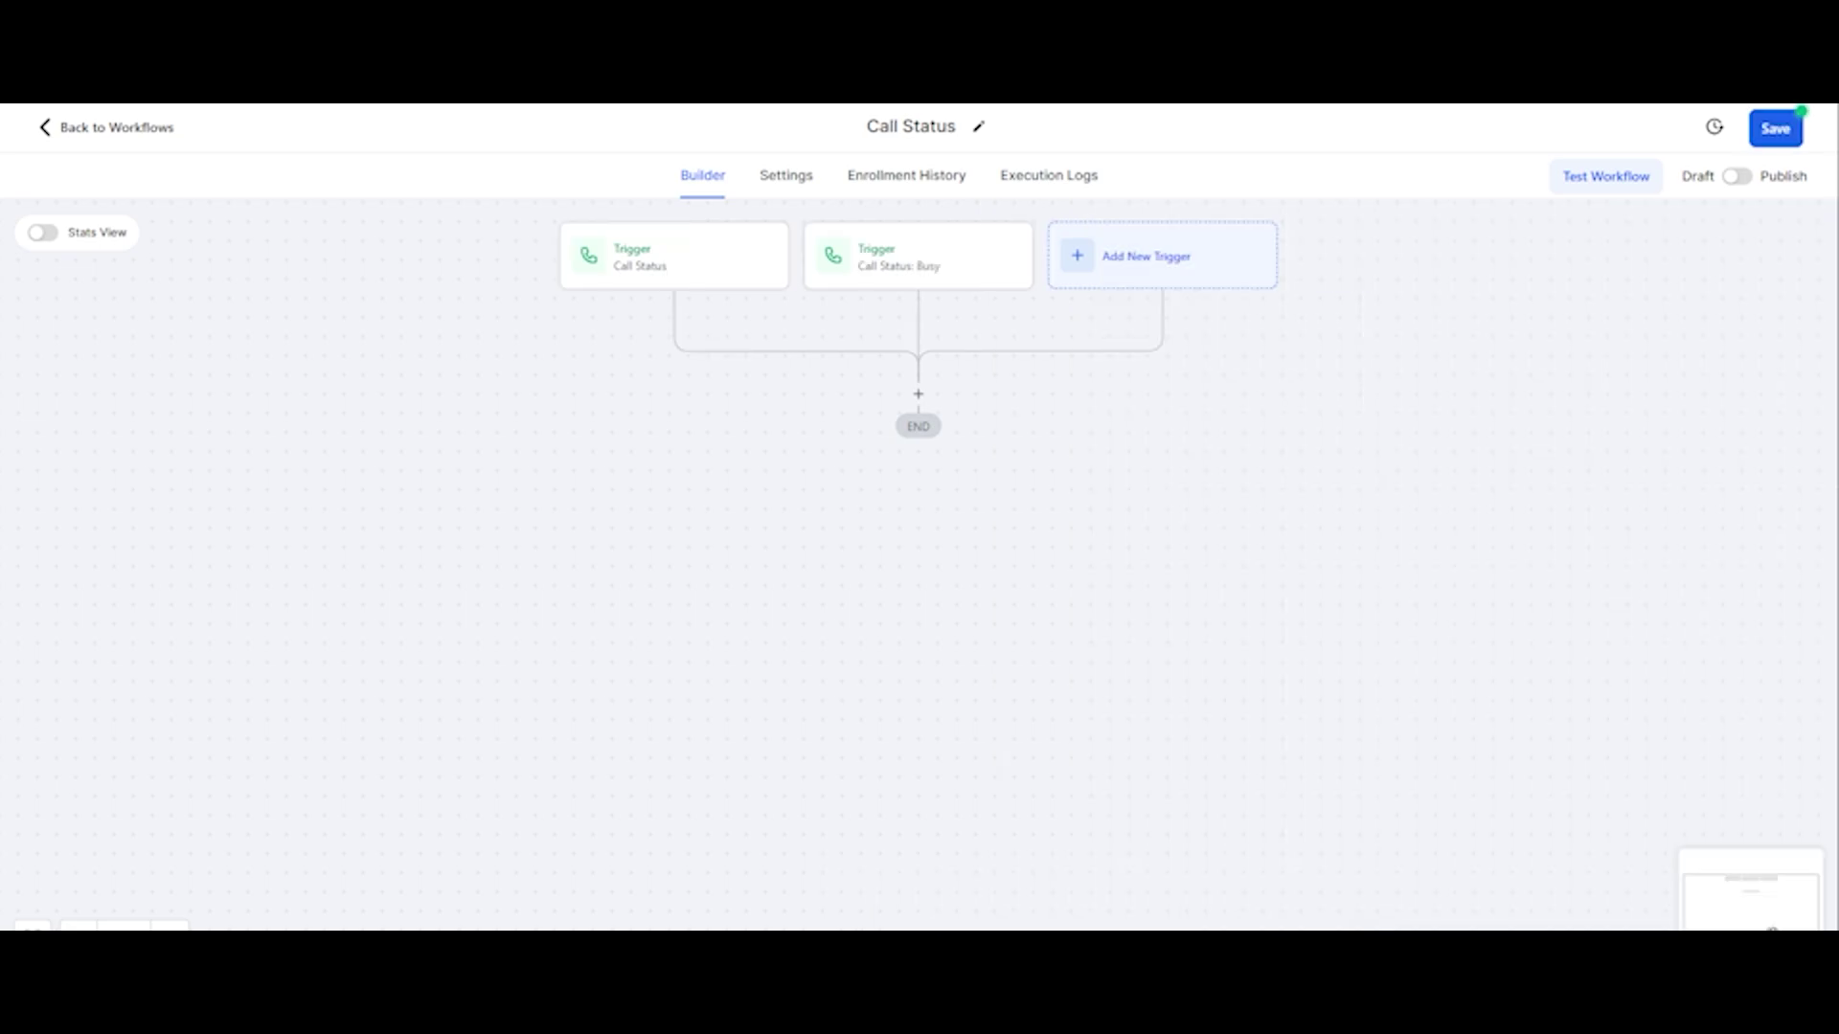
Add a third Call Status trigger to the workflow, searching the triggers for "call"
{"action": "left_click", "coordinate": [1128, 257]}
{"action": "left_click", "coordinate": [1324, 346]}
{"action": "type", "text": "call"}
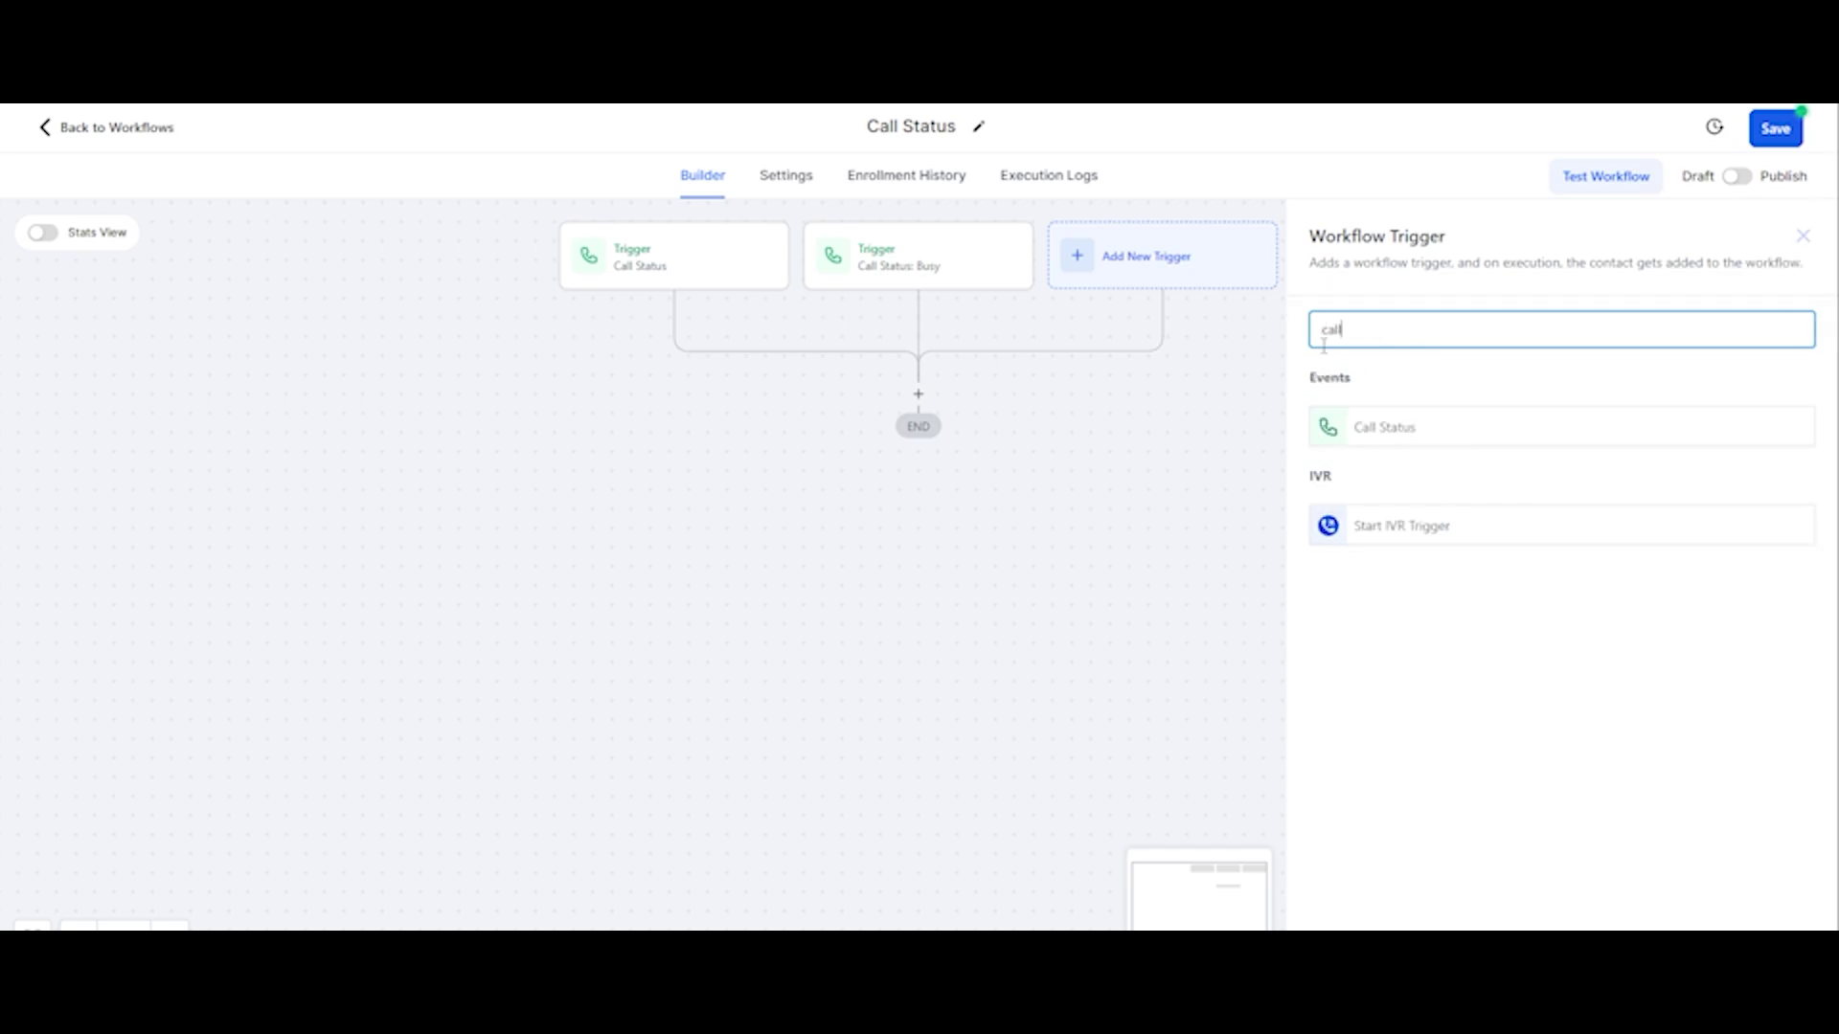
{"action": "left_click", "coordinate": [1363, 427]}
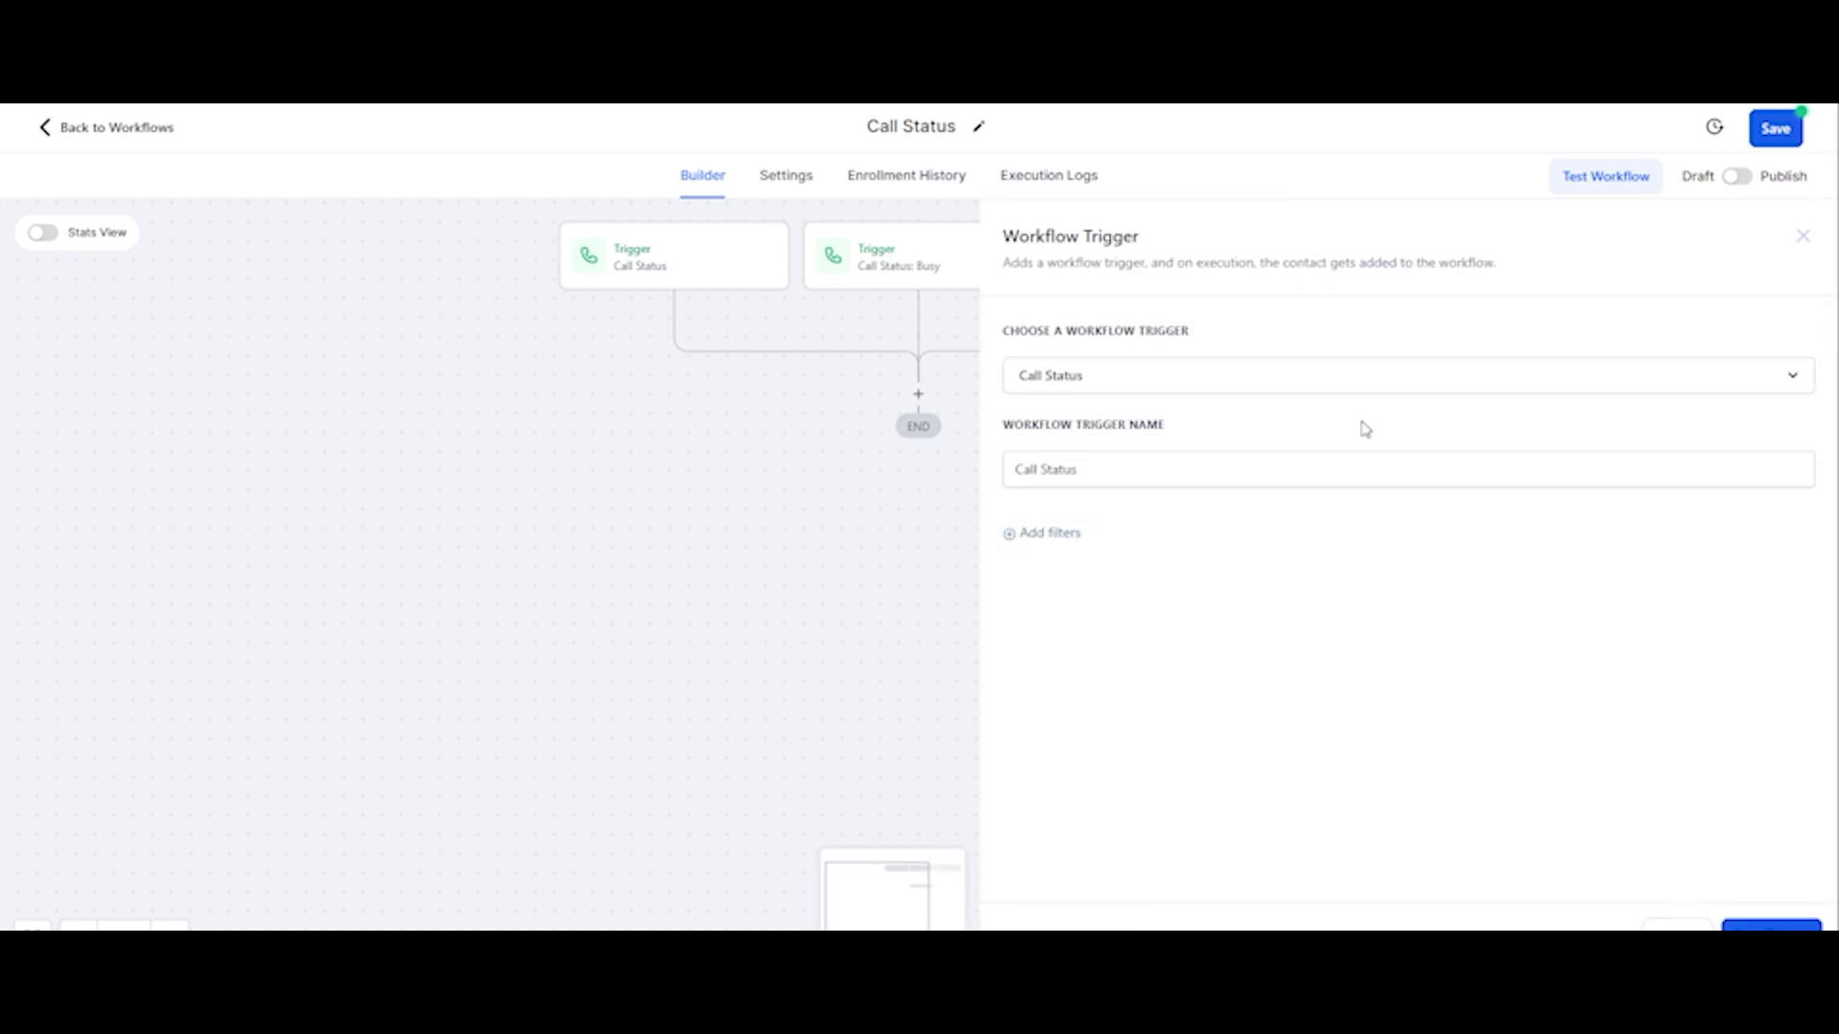
Filter the third Call Status trigger by Call Direction set to Outgoing
{"action": "left_click", "coordinate": [1051, 533]}
{"action": "left_click", "coordinate": [1071, 554]}
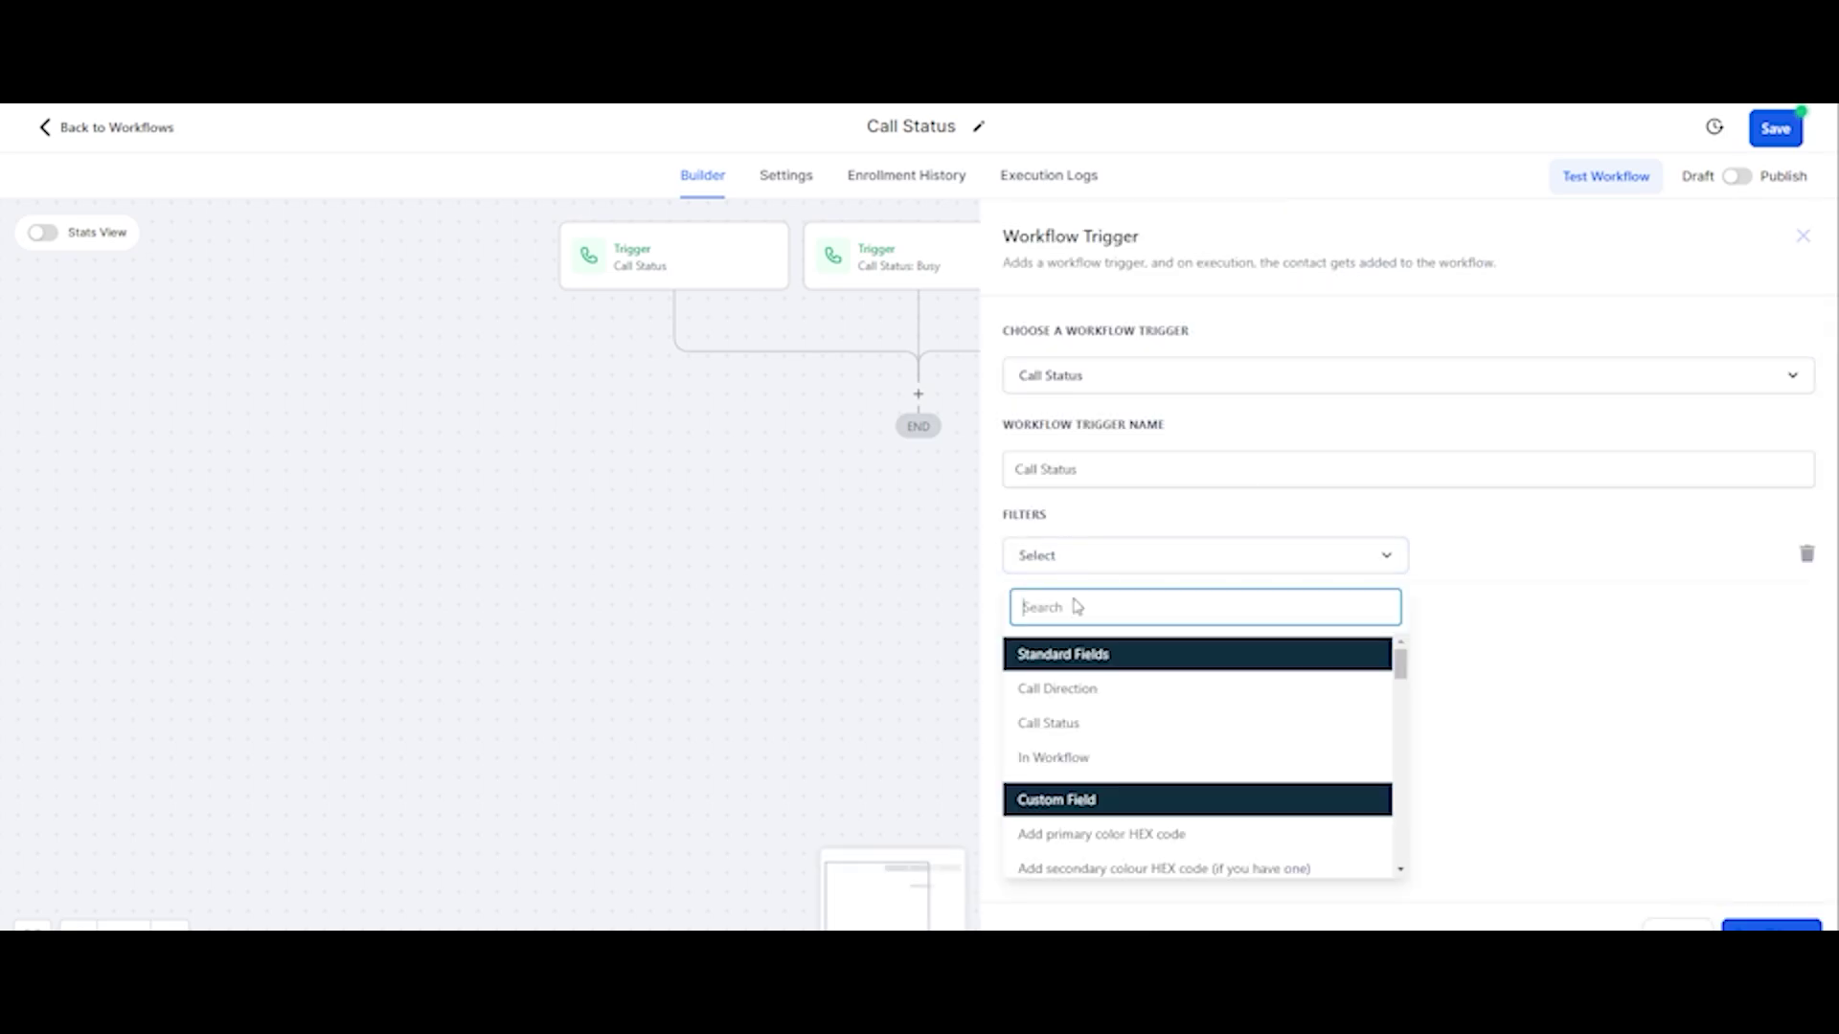
{"action": "left_click", "coordinate": [1057, 689]}
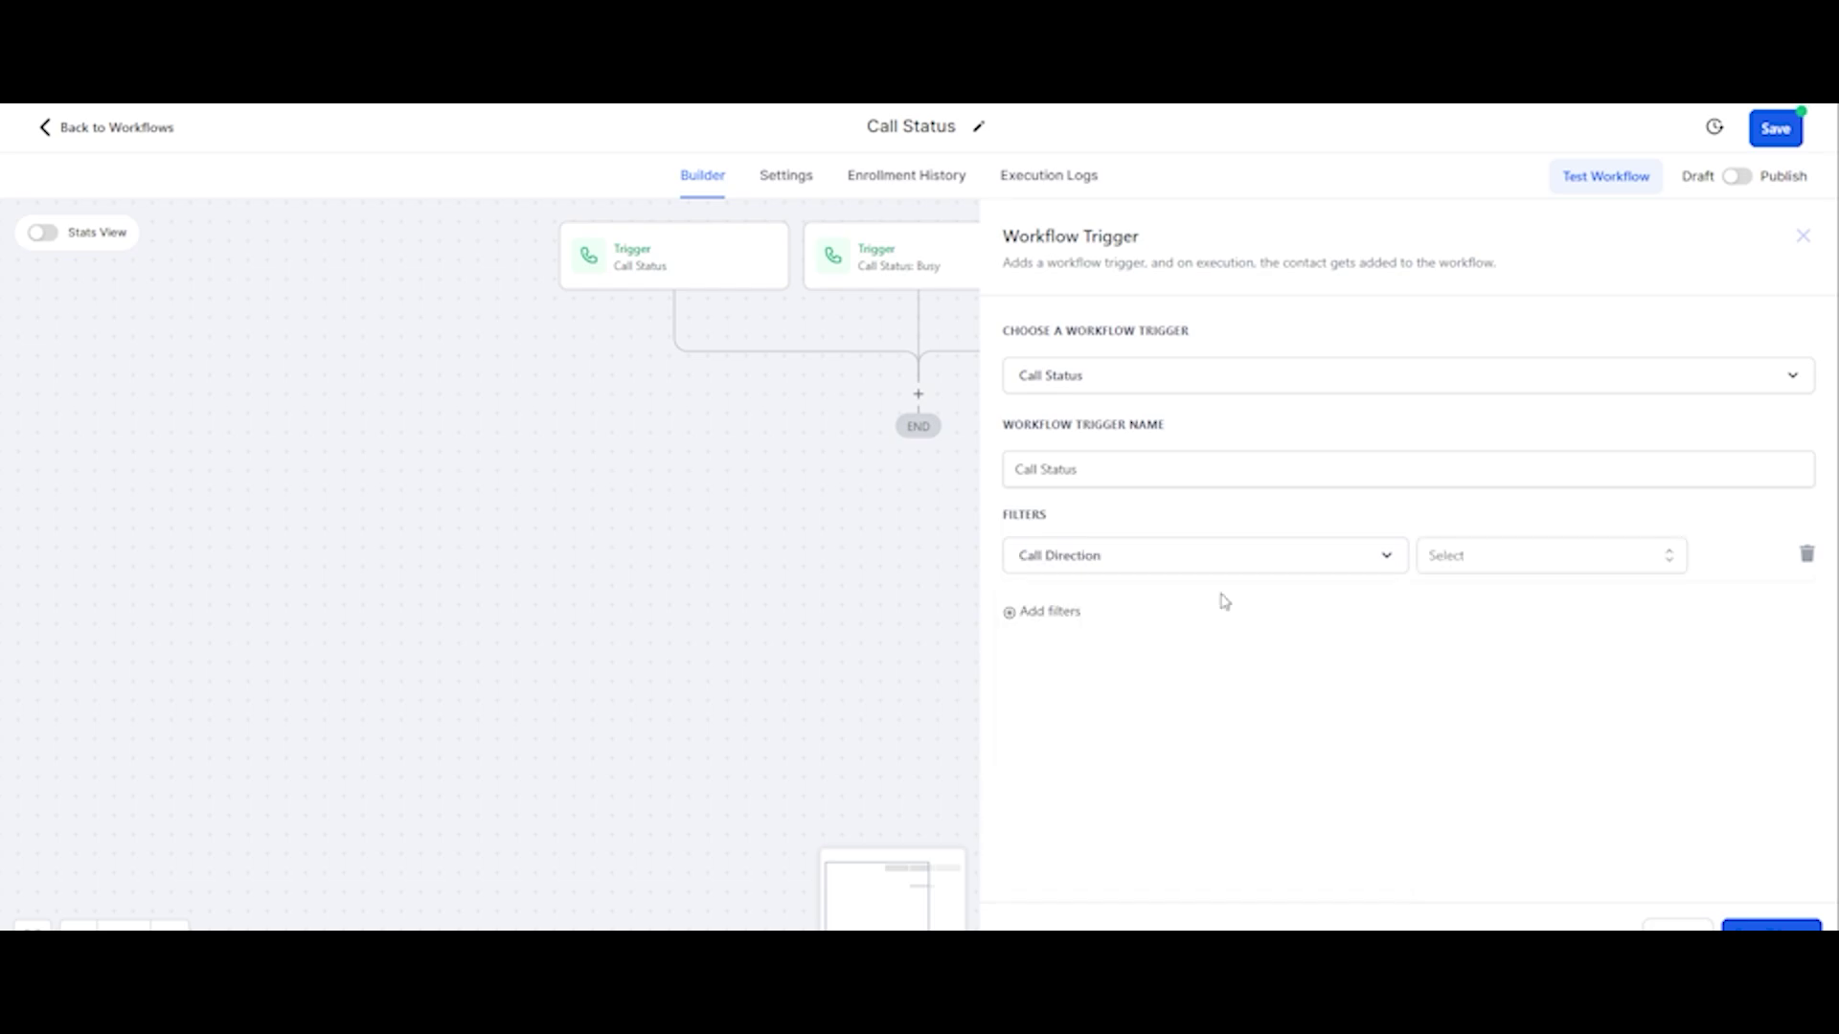
{"action": "left_click", "coordinate": [1466, 555]}
{"action": "left_click", "coordinate": [1476, 680]}
Add a Call Status filter set to completed and save the trigger under the name "Call Status: Completed"
{"action": "left_click", "coordinate": [1013, 614]}
{"action": "left_click", "coordinate": [1060, 625]}
{"action": "left_click", "coordinate": [1065, 745]}
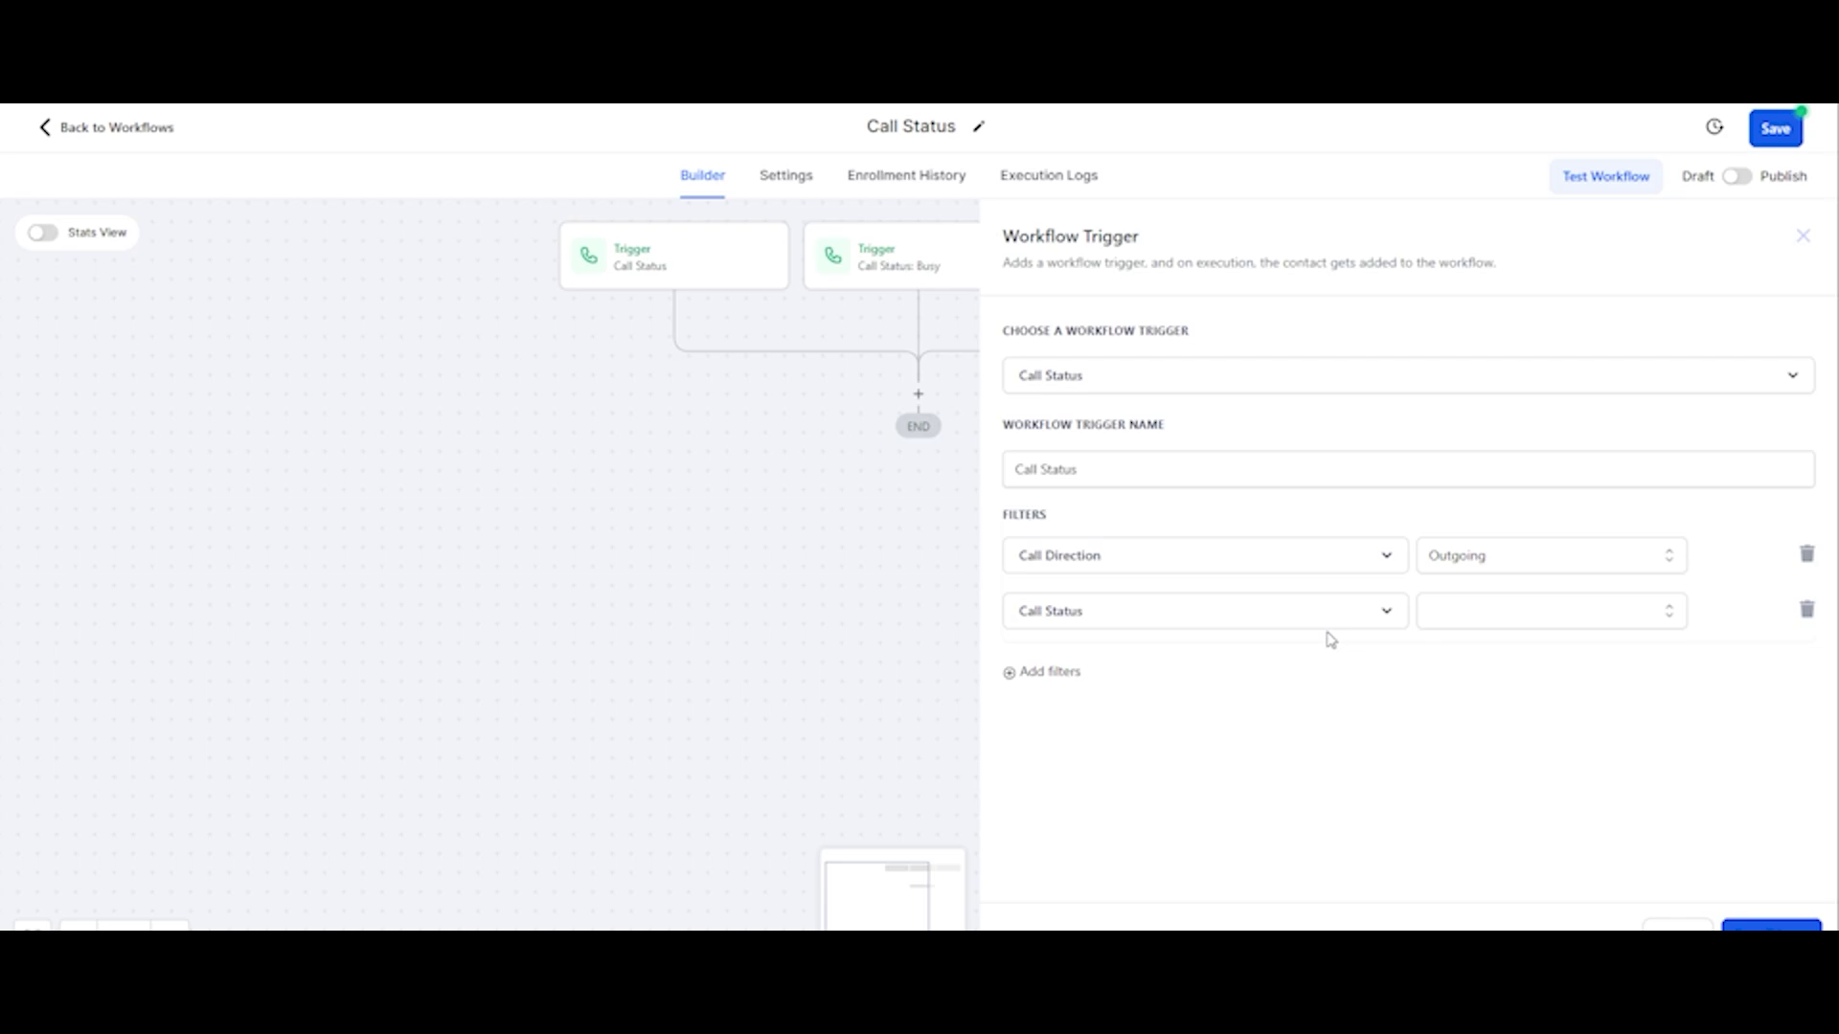
{"action": "left_click", "coordinate": [1429, 617]}
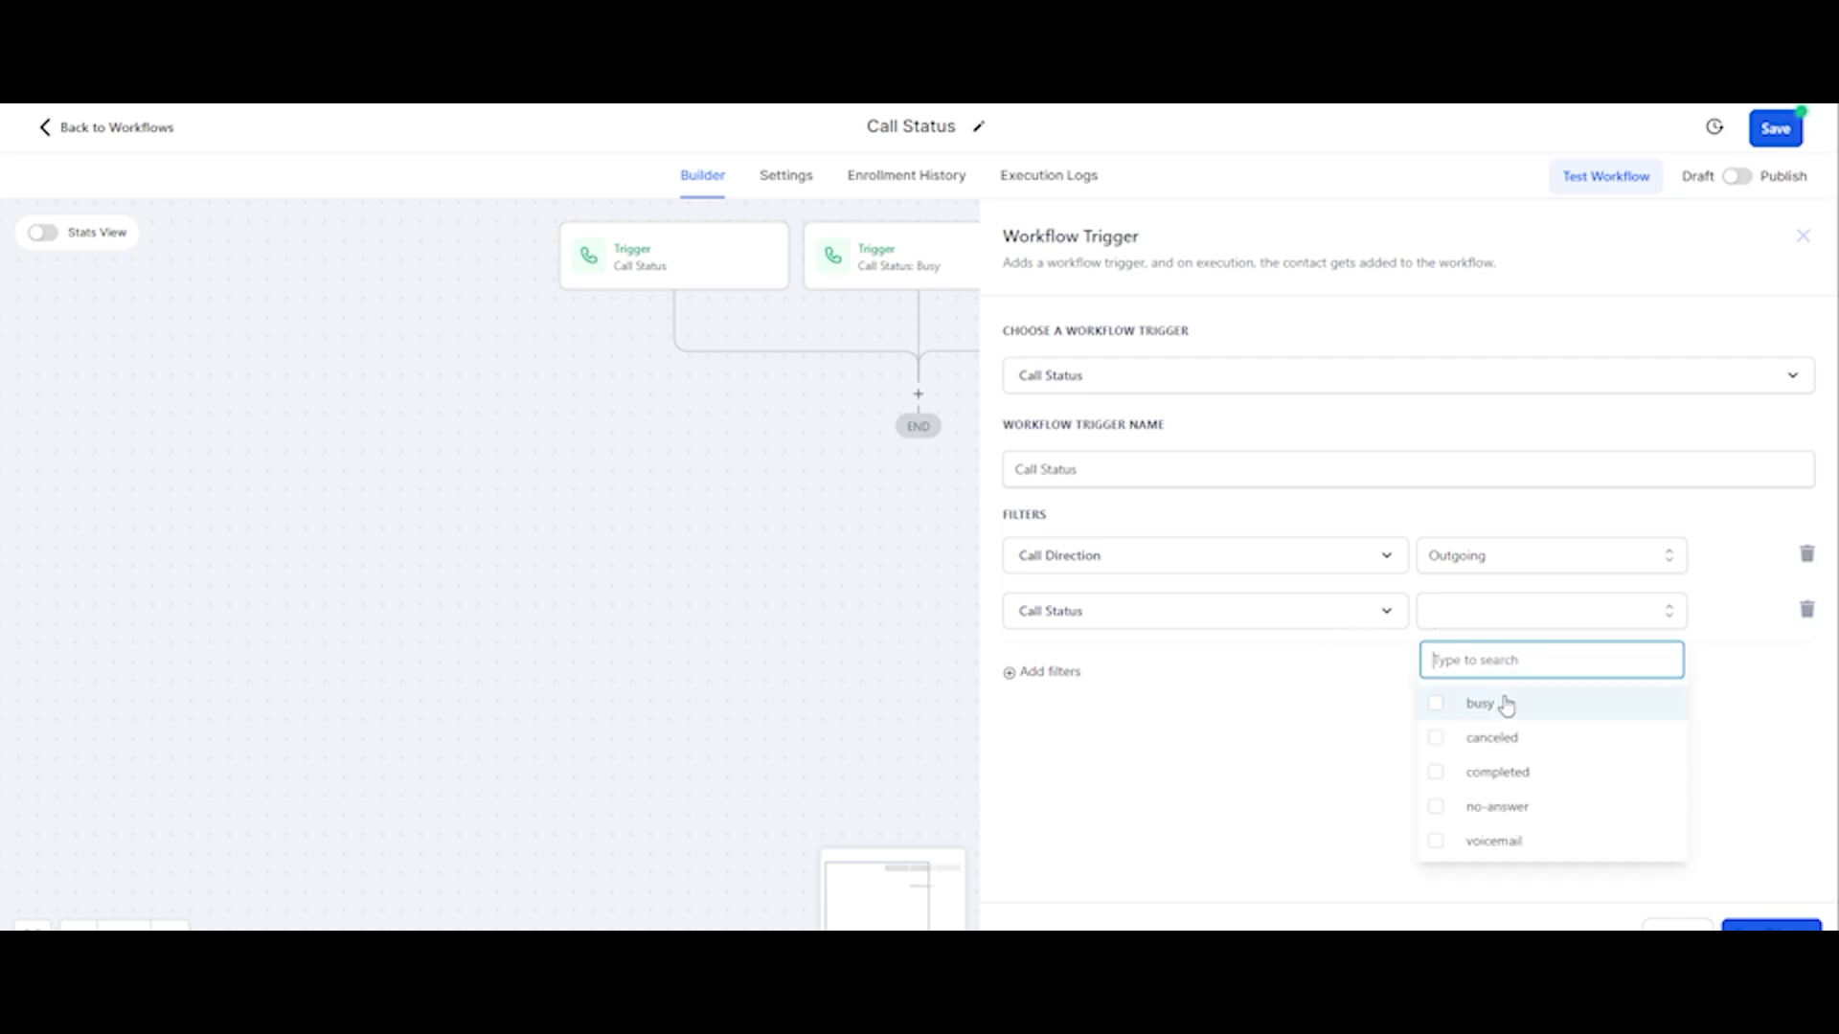
{"action": "left_click", "coordinate": [1436, 771]}
{"action": "left_click", "coordinate": [1086, 476]}
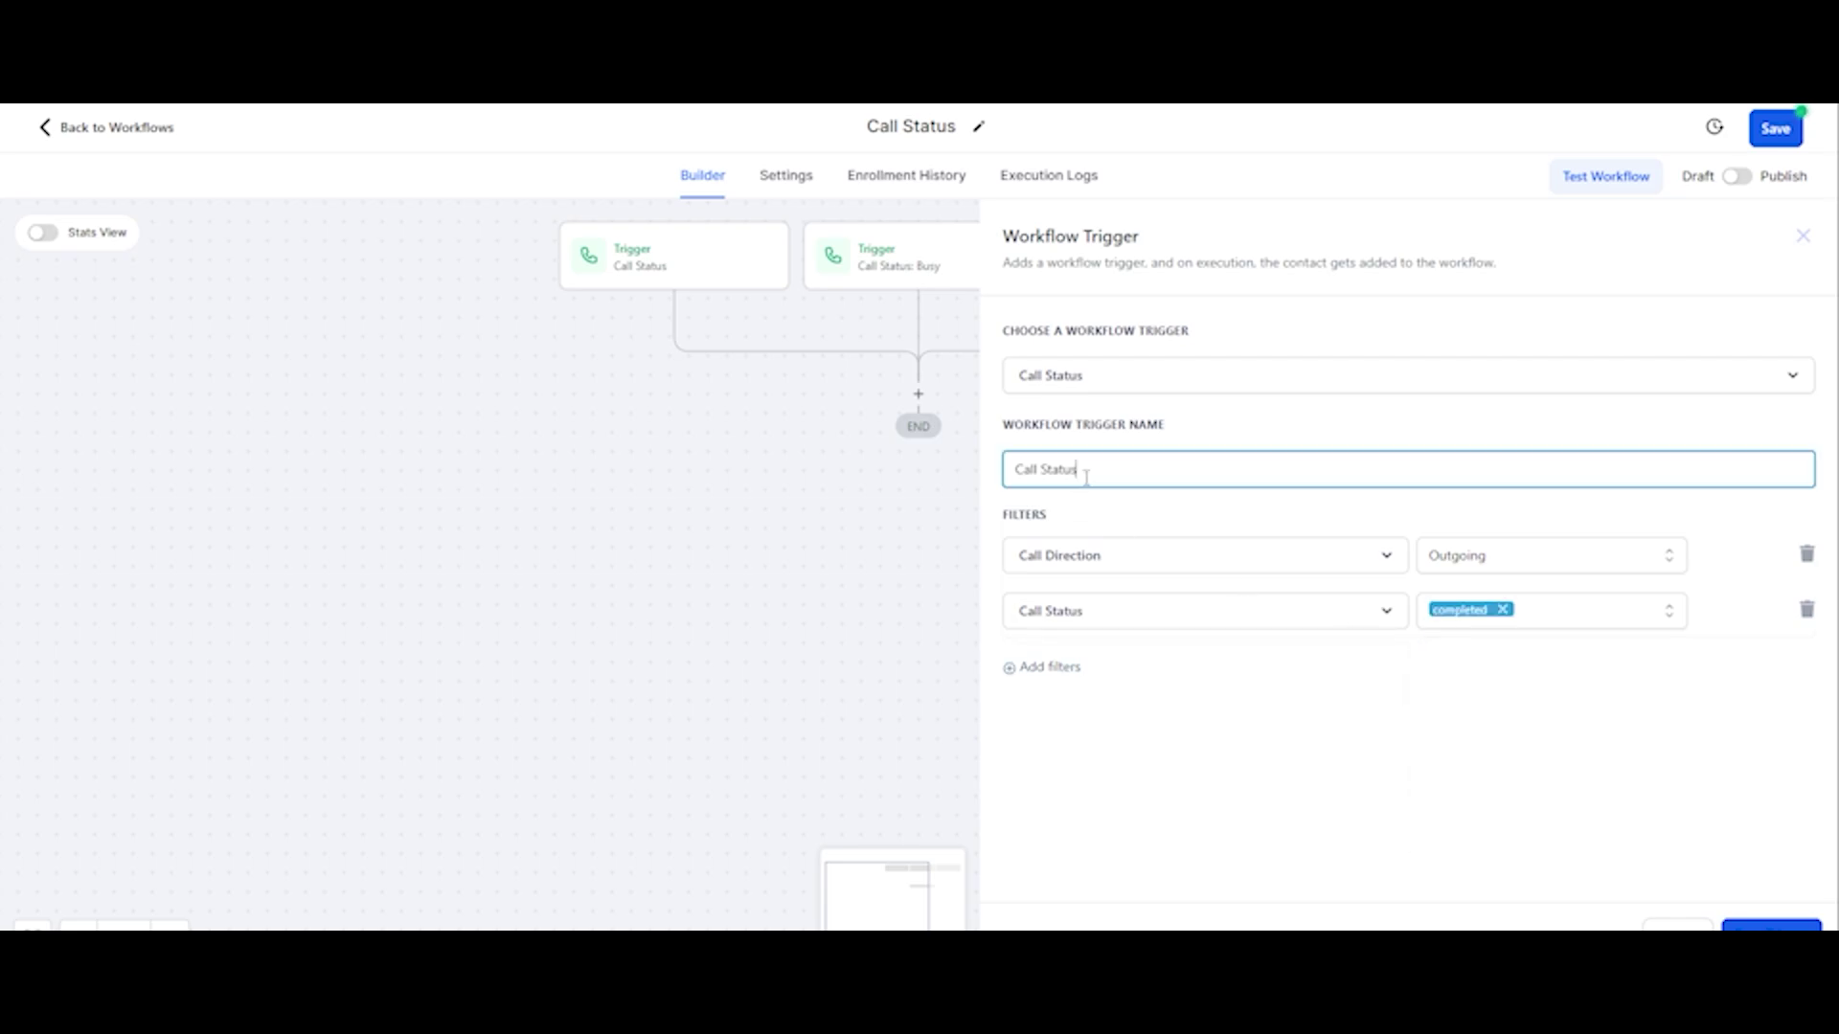
{"action": "type", "text": ": Completed"}
{"action": "left_click", "coordinate": [1752, 923]}
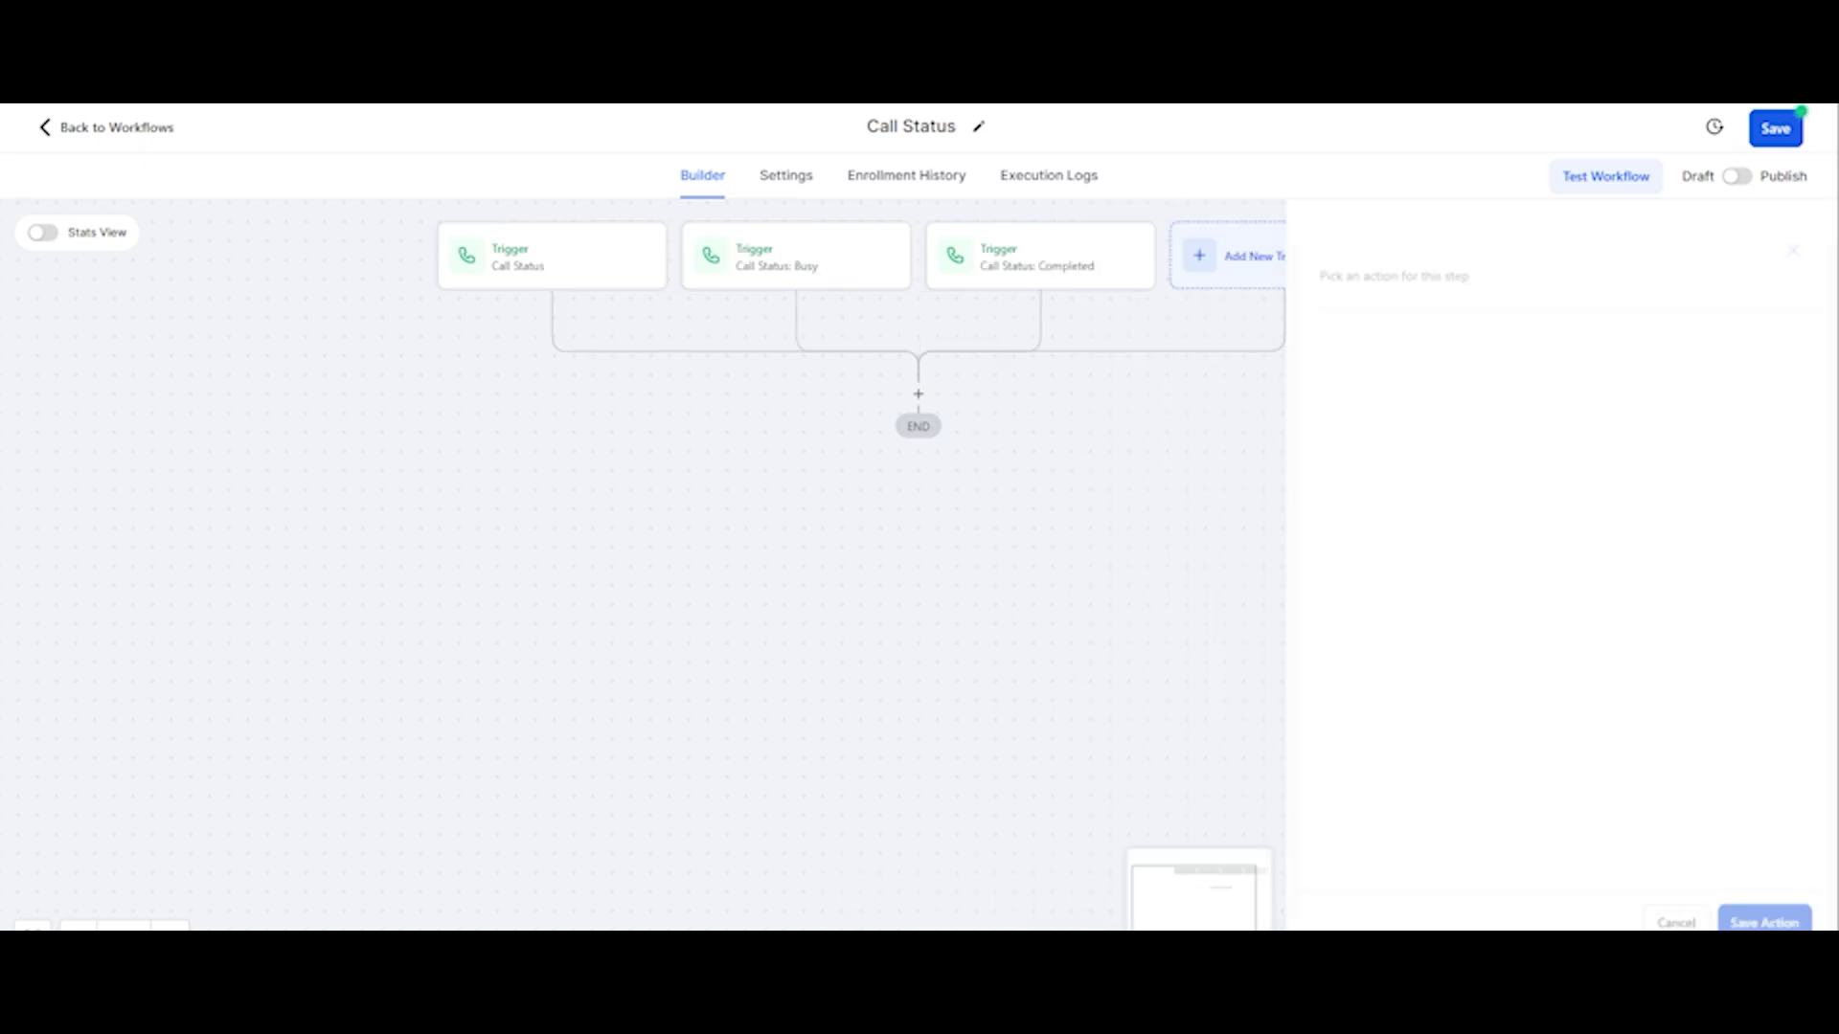
Add a fourth Call Status trigger to the workflow, searching the triggers for "Call"
{"action": "left_click", "coordinate": [1254, 266]}
{"action": "left_click", "coordinate": [1391, 350]}
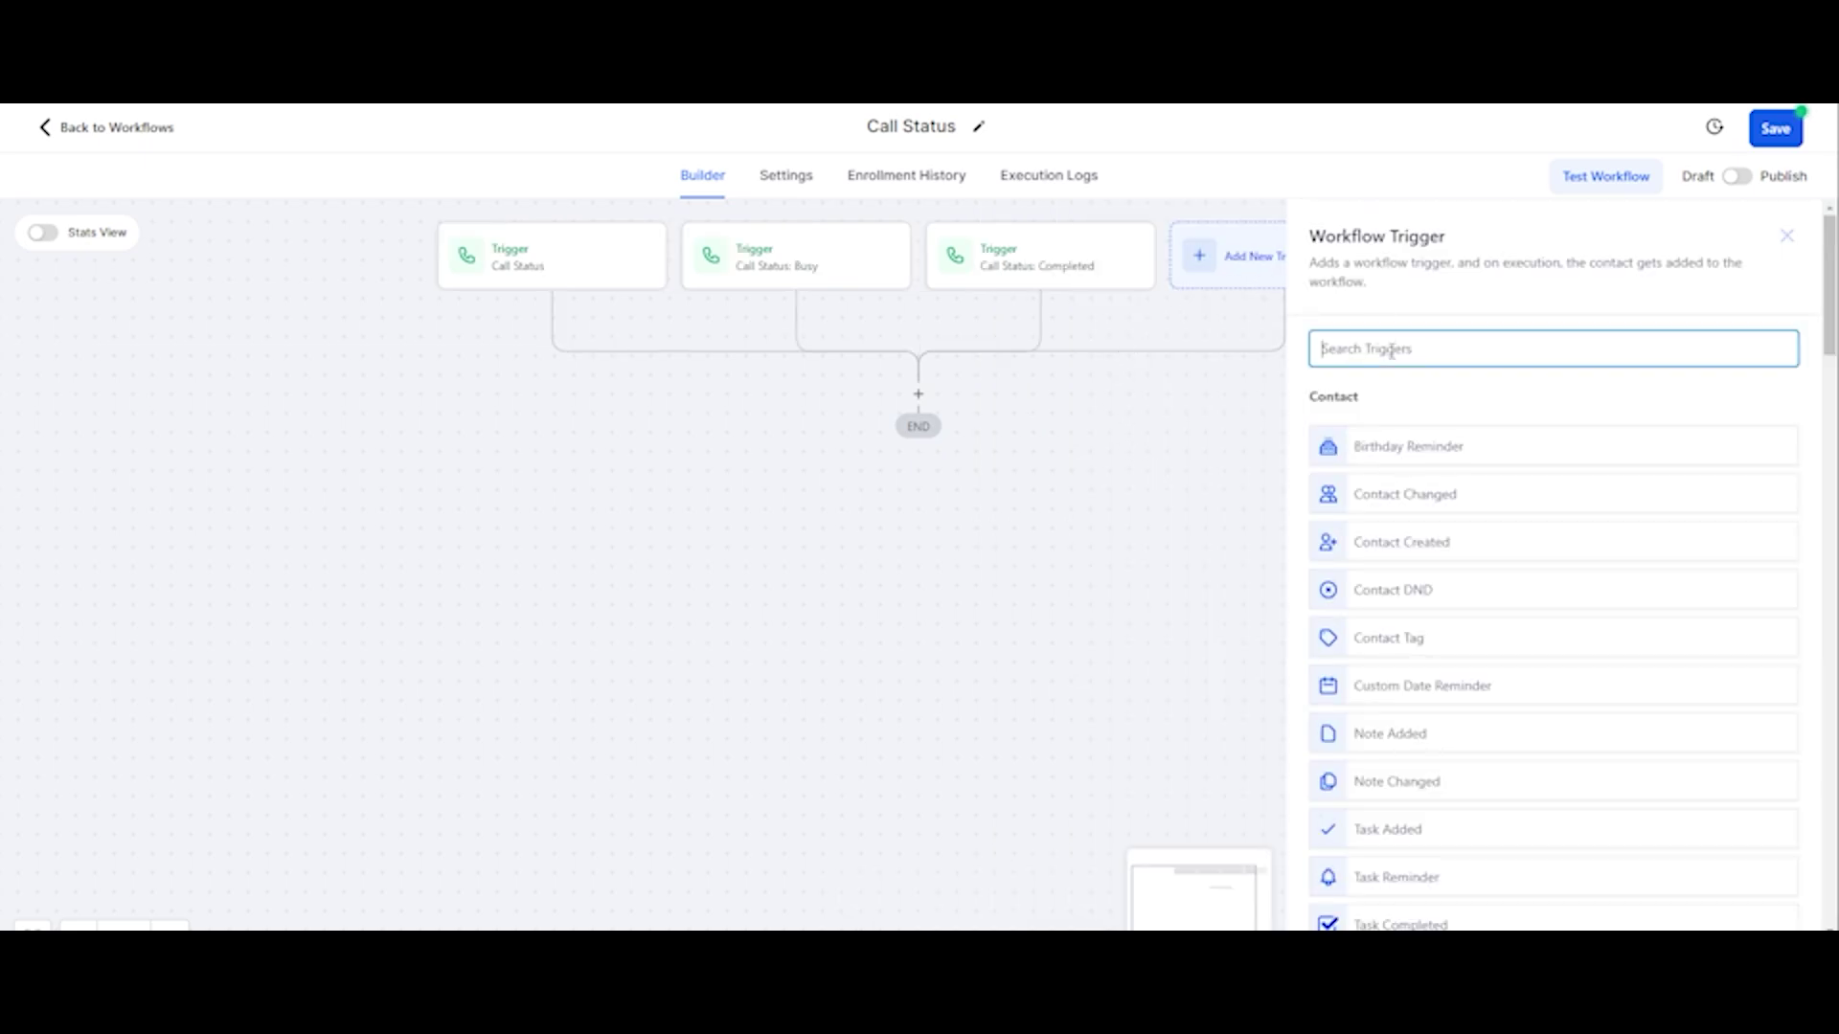
{"action": "type", "text": "Calllo"}
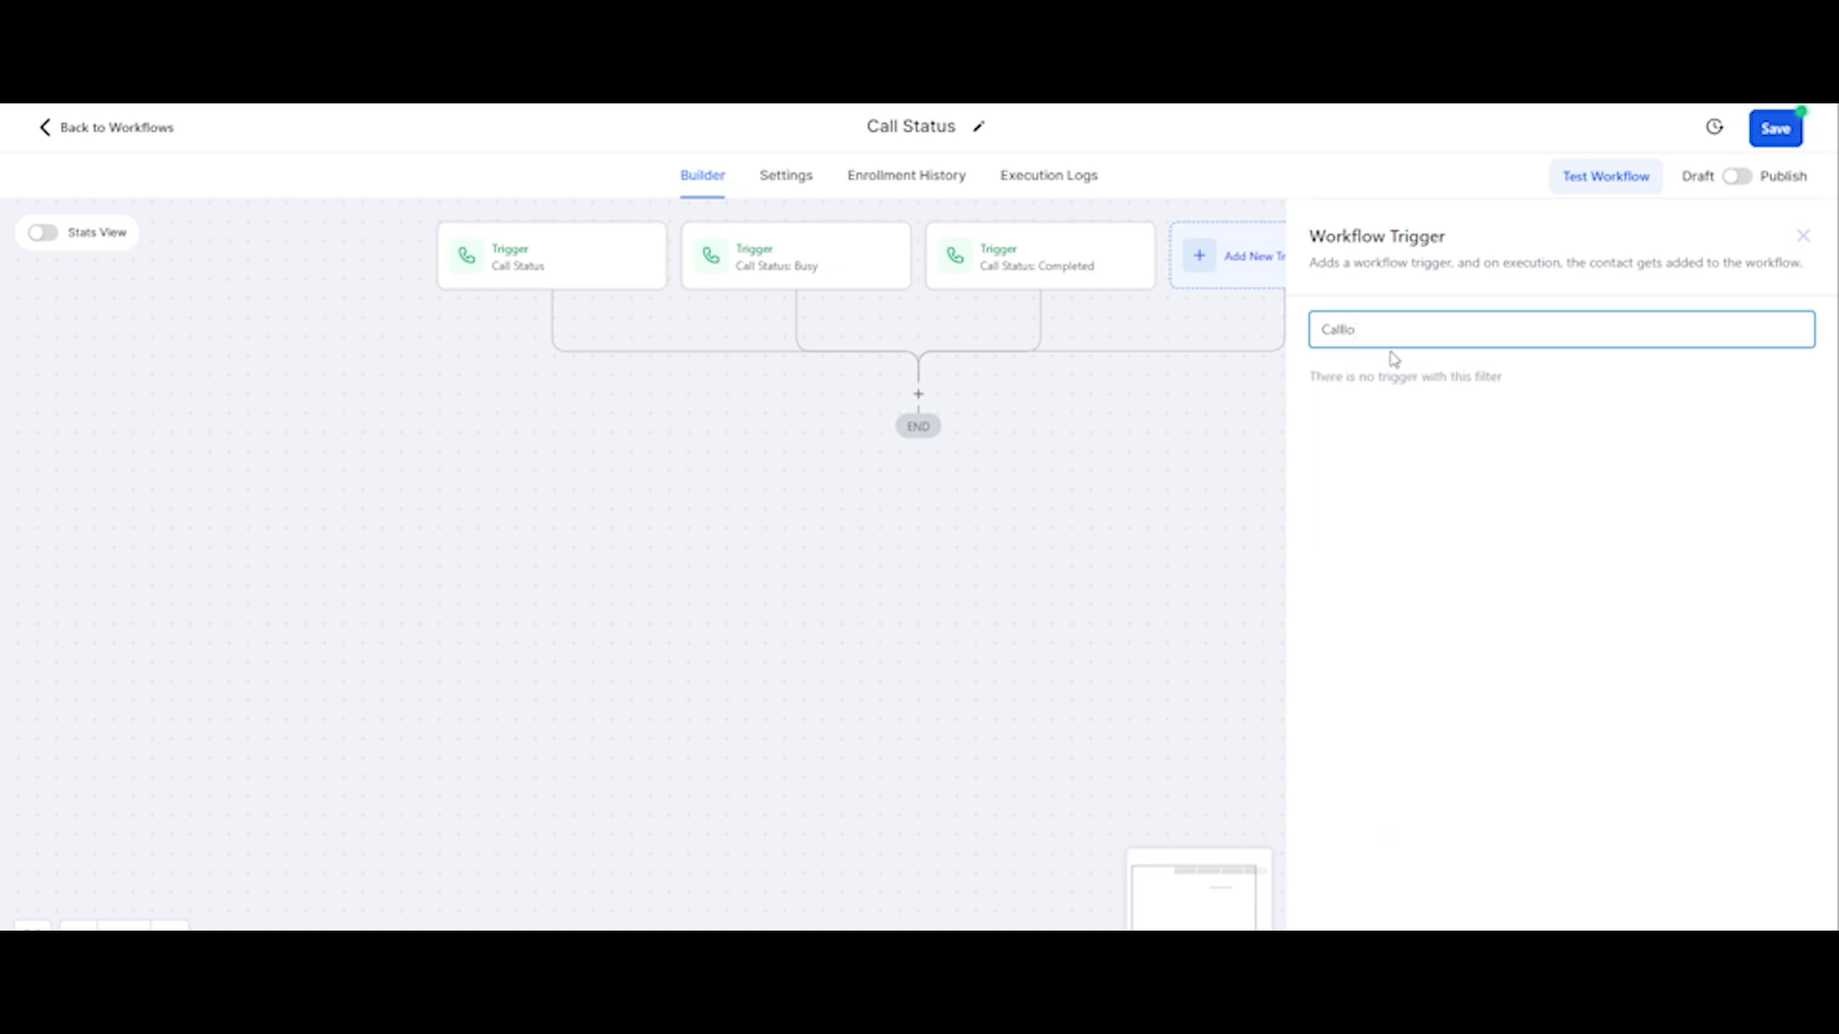
{"action": "key", "text": "BackSpace"}
{"action": "key", "text": "BackSpace"}
{"action": "left_click", "coordinate": [1432, 421]}
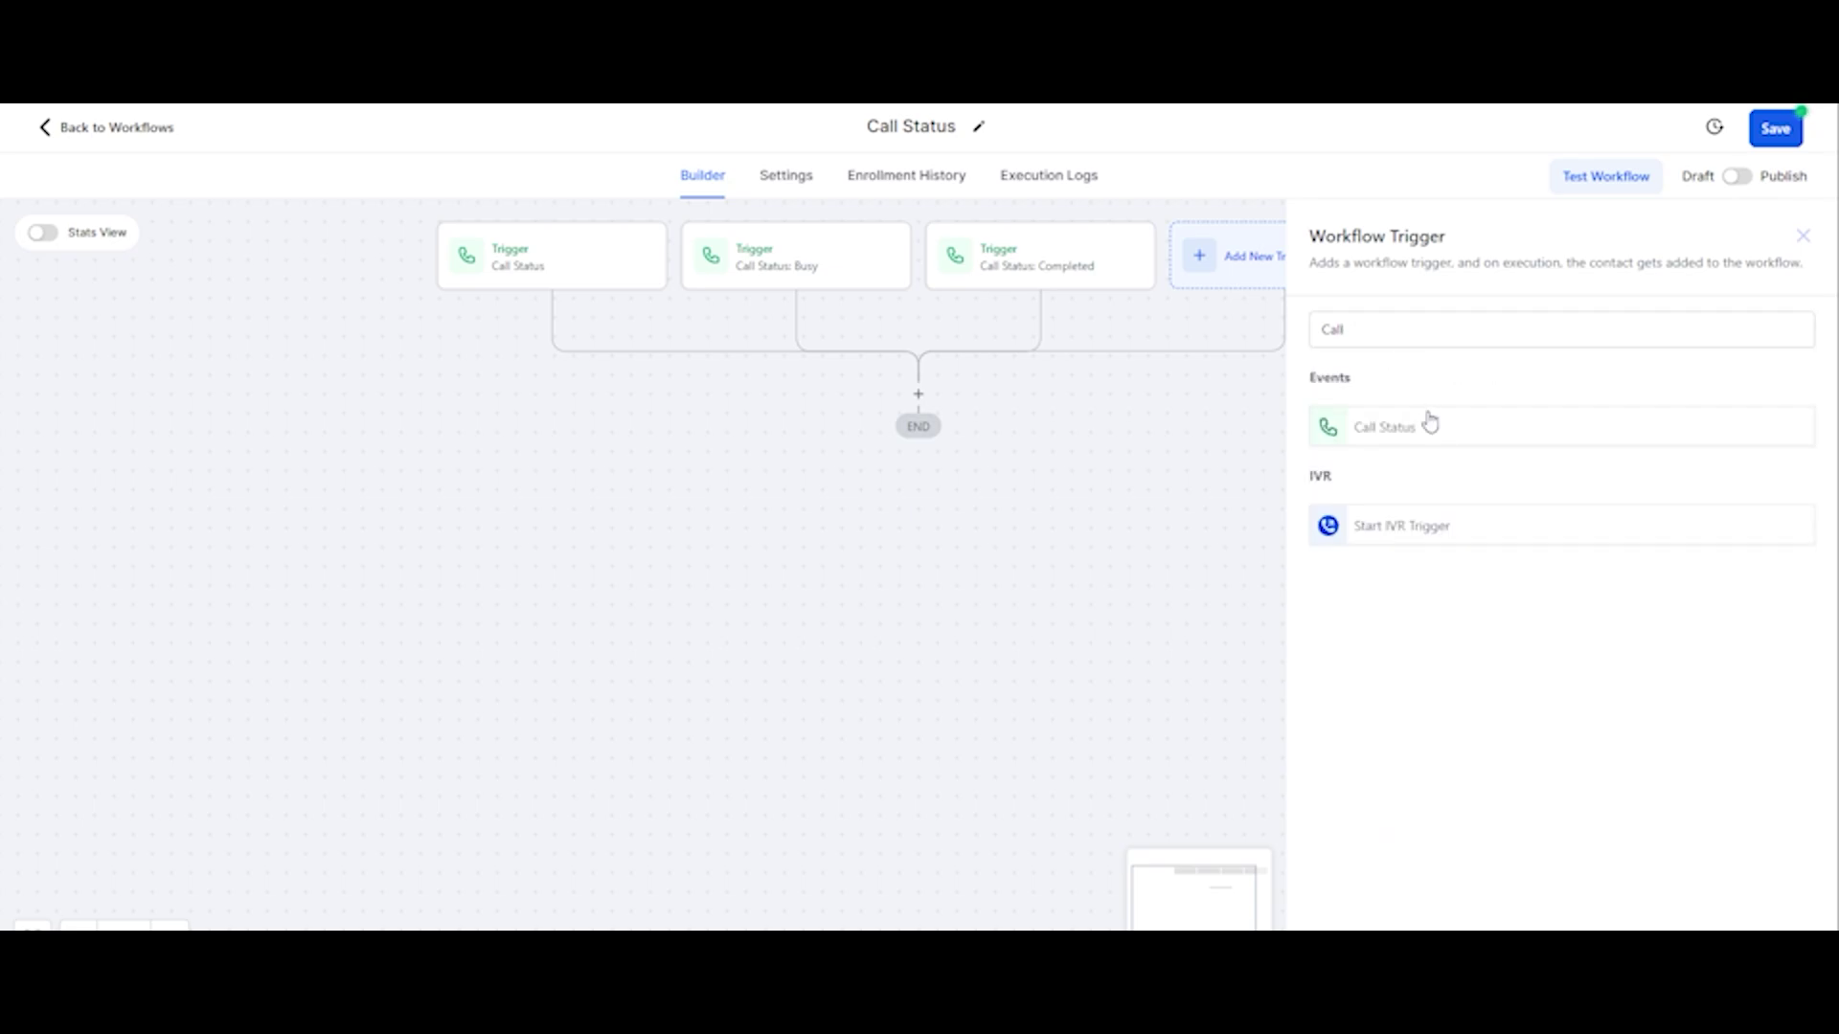
Filter the fourth Call Status trigger by Call Direction set to Outgoing
{"action": "left_click", "coordinate": [1035, 537]}
{"action": "left_click", "coordinate": [1042, 559]}
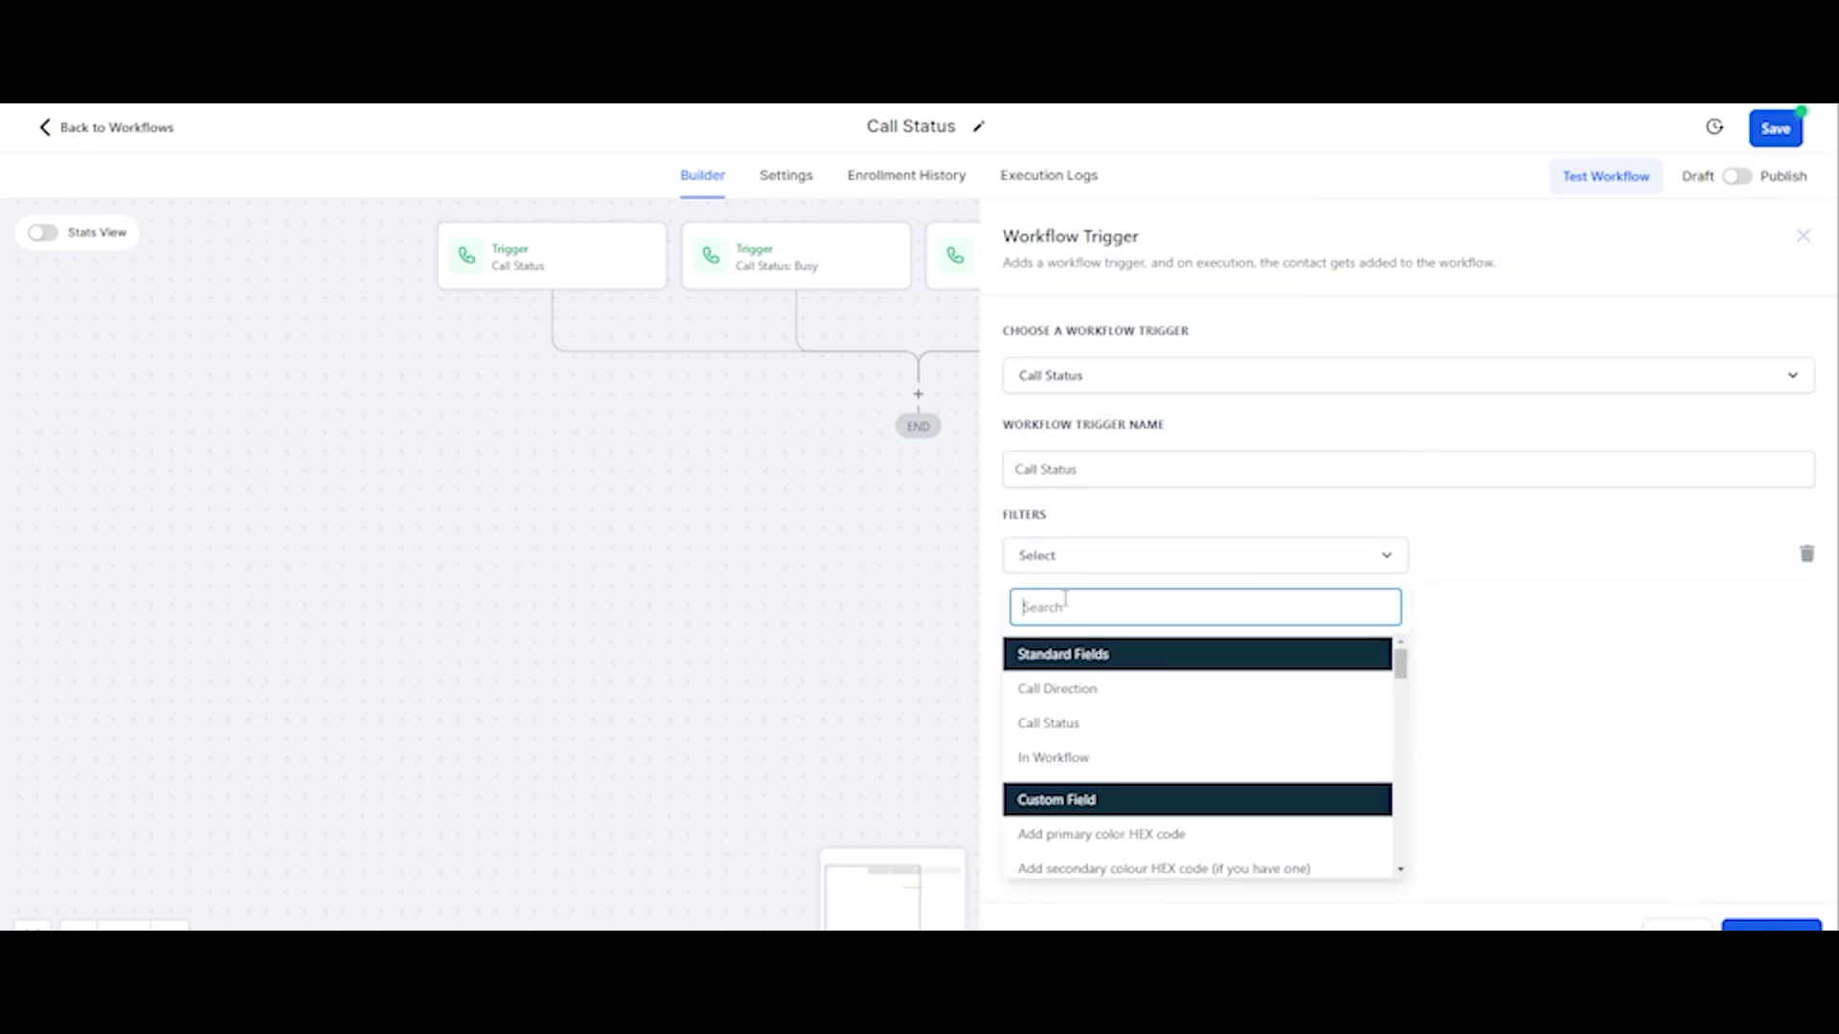
{"action": "left_click", "coordinate": [1053, 690]}
{"action": "left_click", "coordinate": [1458, 554]}
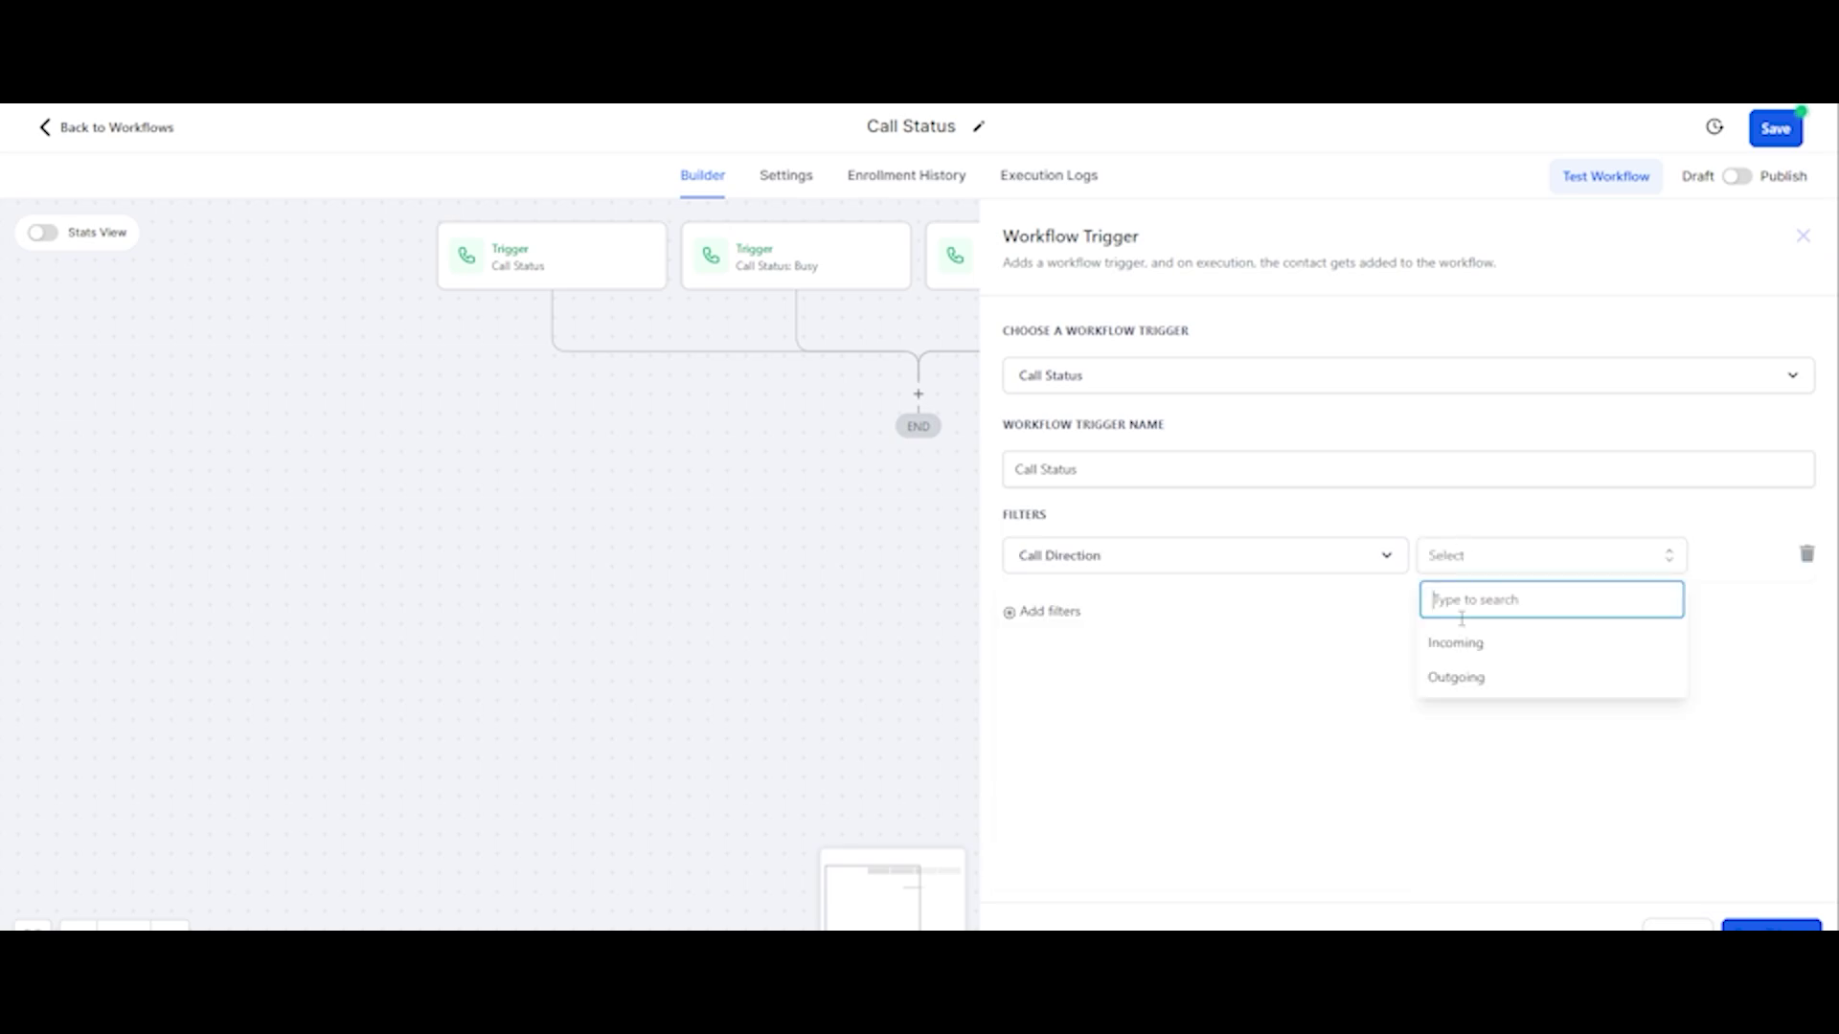
{"action": "left_click", "coordinate": [1457, 678]}
Add a Call Status filter set to no-answer and save the trigger under the name "Call Status: No Answer"
{"action": "left_click", "coordinate": [1047, 613]}
{"action": "left_click", "coordinate": [1047, 613]}
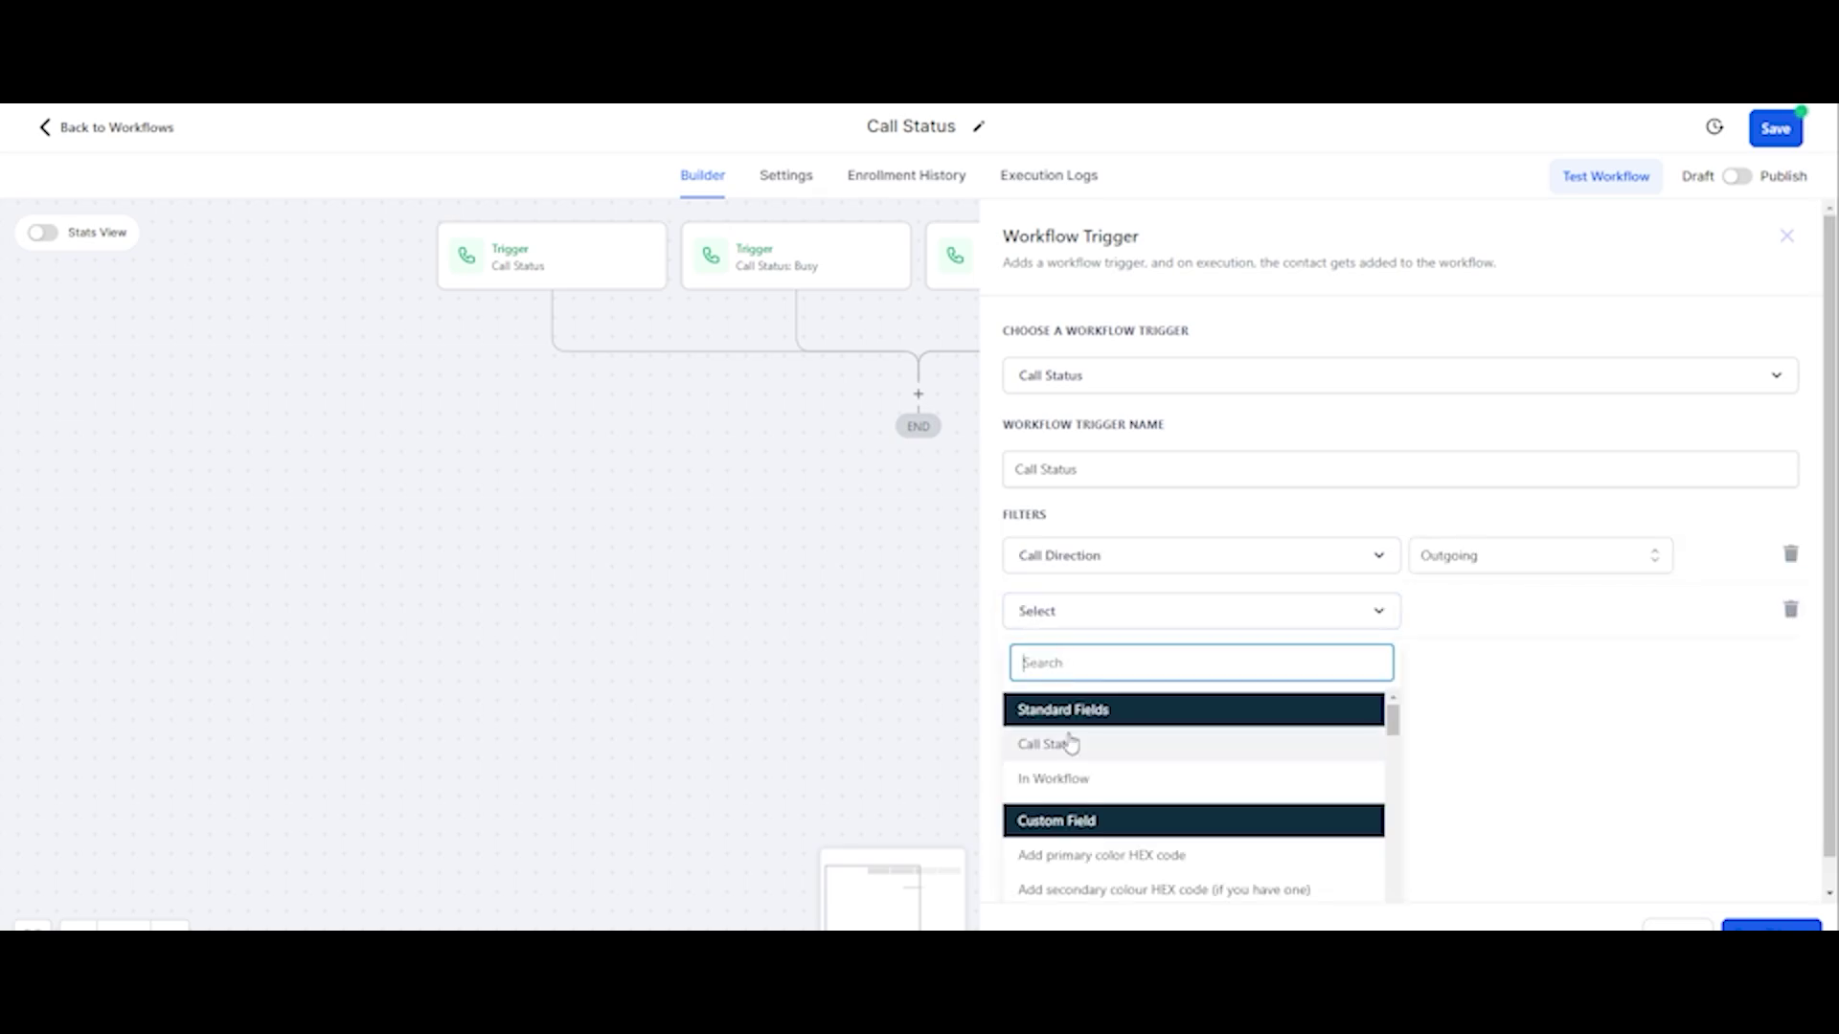
{"action": "left_click", "coordinate": [1070, 744]}
{"action": "left_click", "coordinate": [1502, 616]}
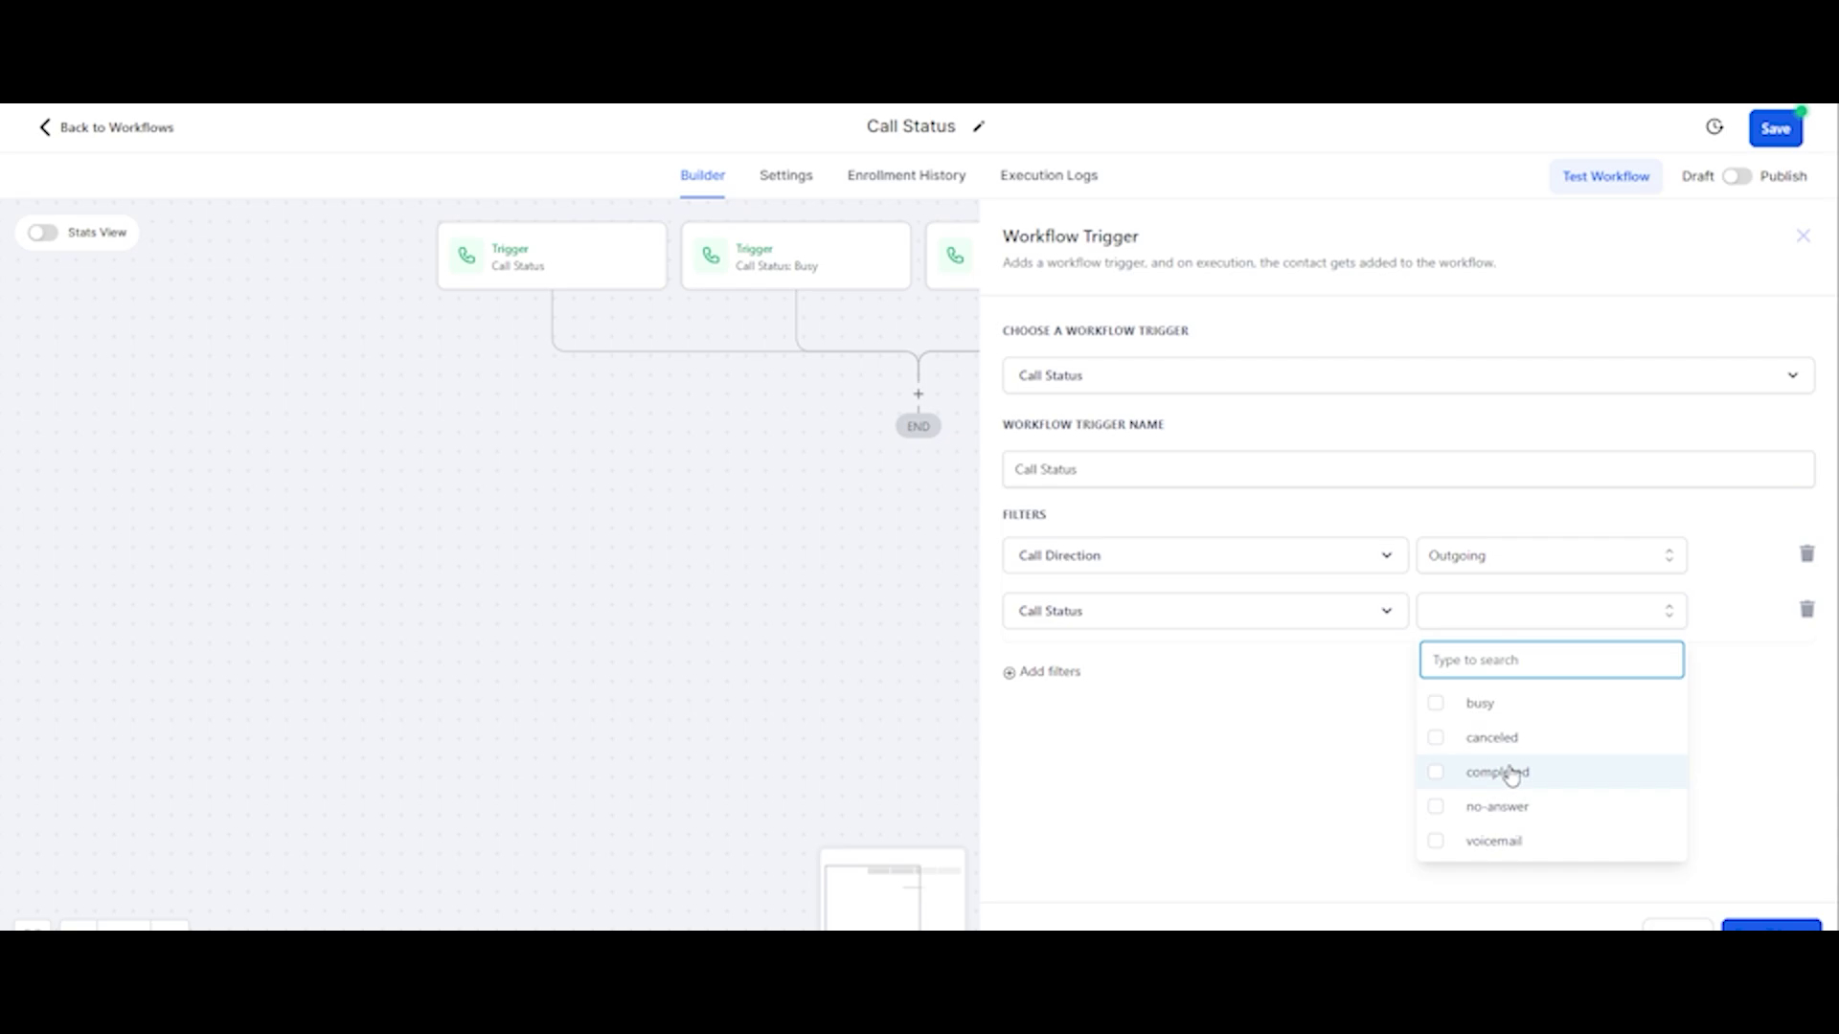
{"action": "left_click", "coordinate": [1443, 813]}
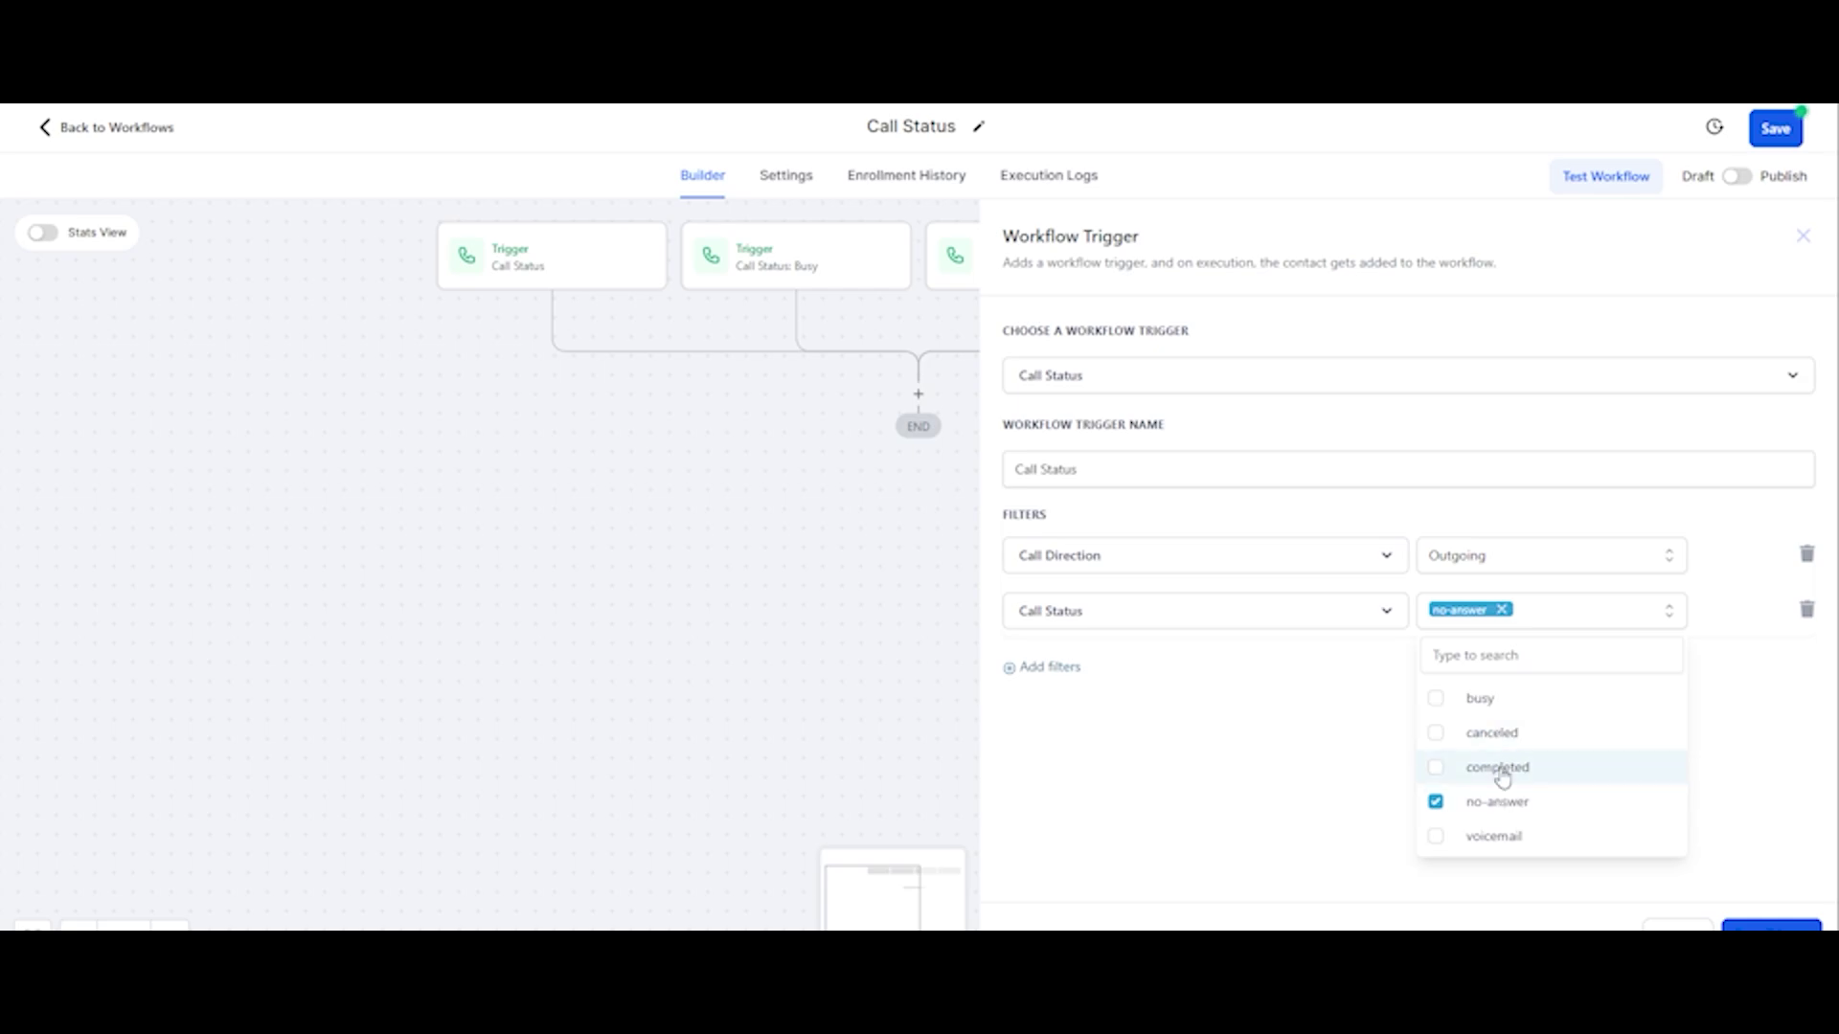
{"action": "left_click", "coordinate": [1158, 479]}
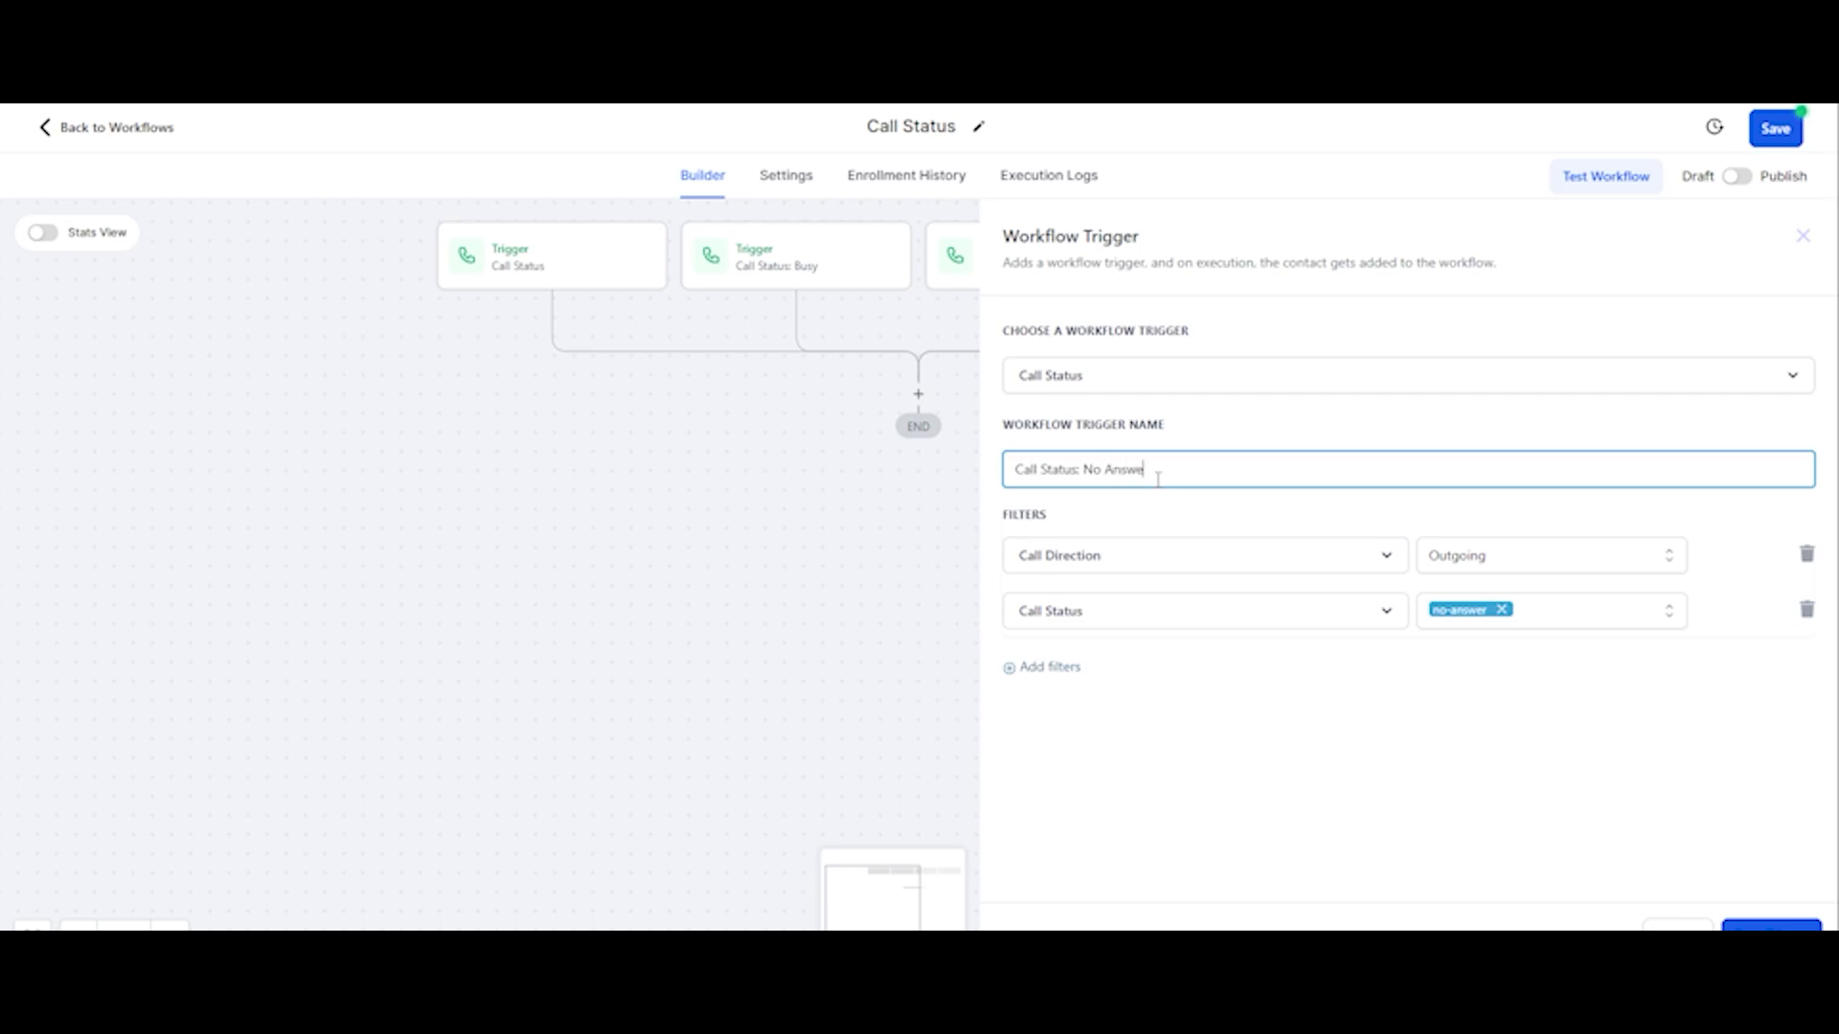
{"action": "left_click", "coordinate": [1771, 924]}
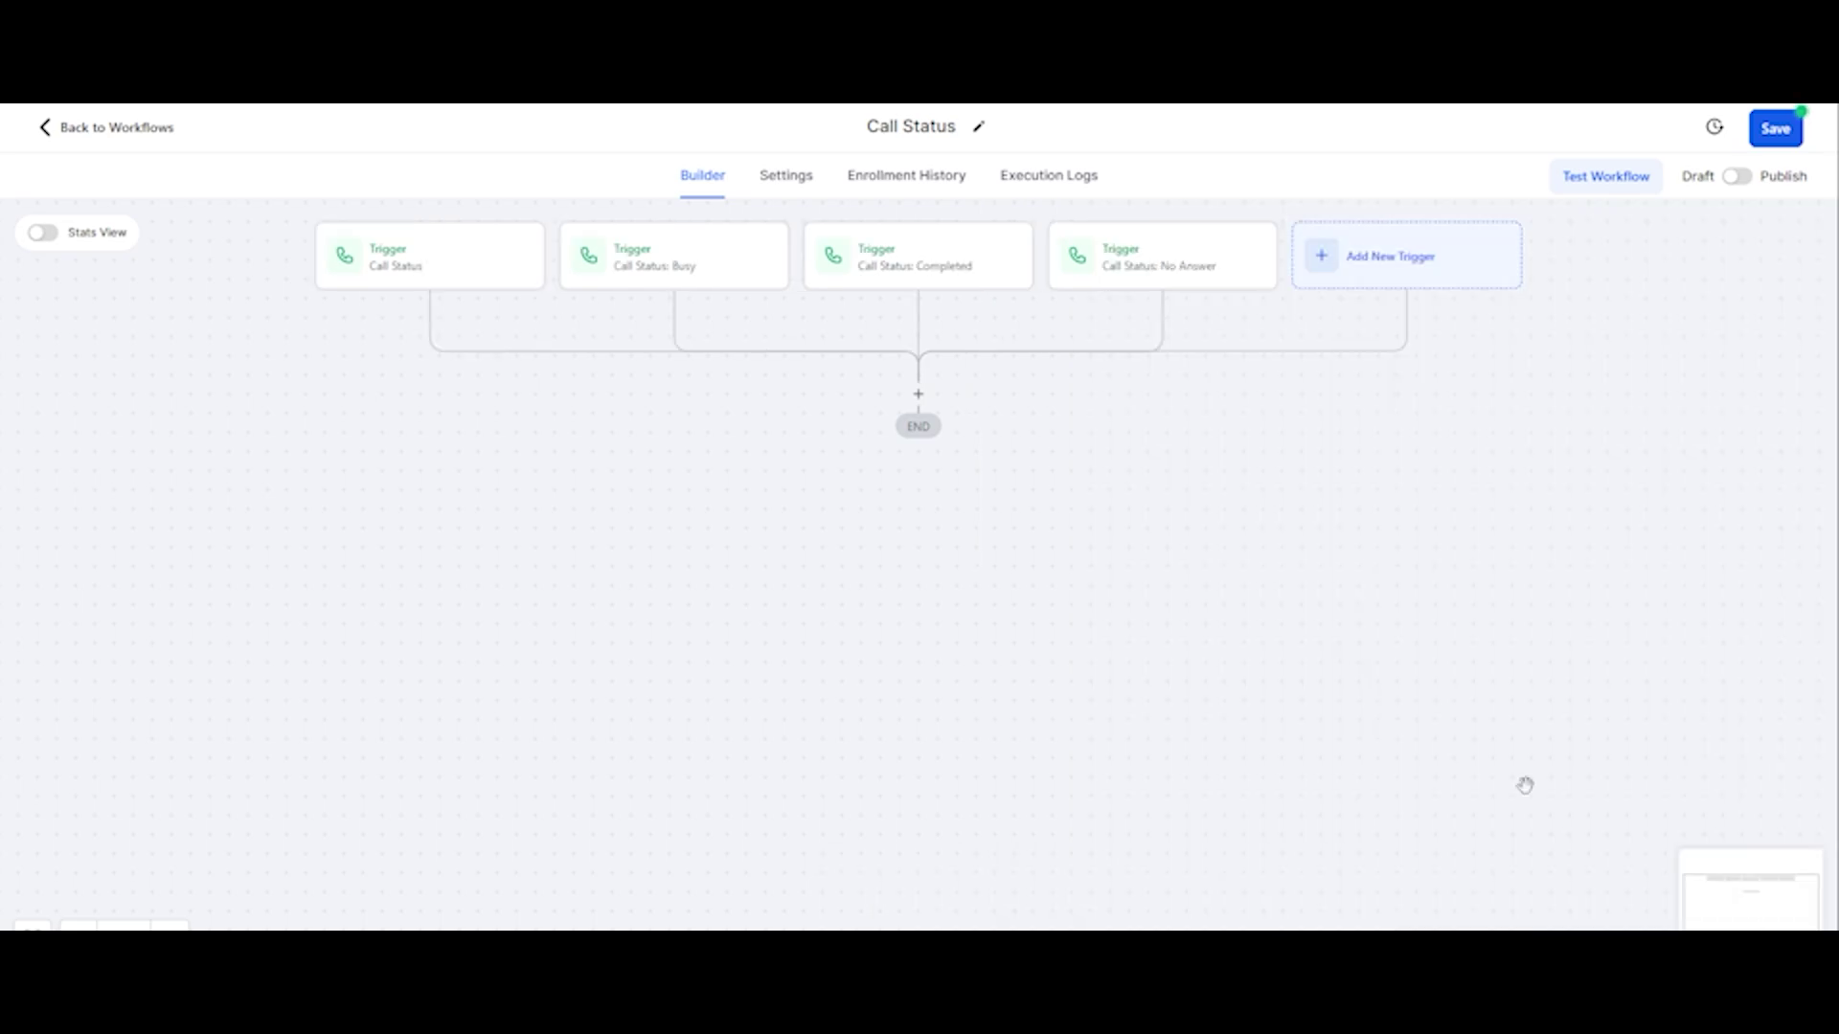
Rename the first Call Status trigger to "Call Status: vociemail" and save the workflow
{"action": "left_click", "coordinate": [402, 264]}
{"action": "left_click", "coordinate": [1164, 468]}
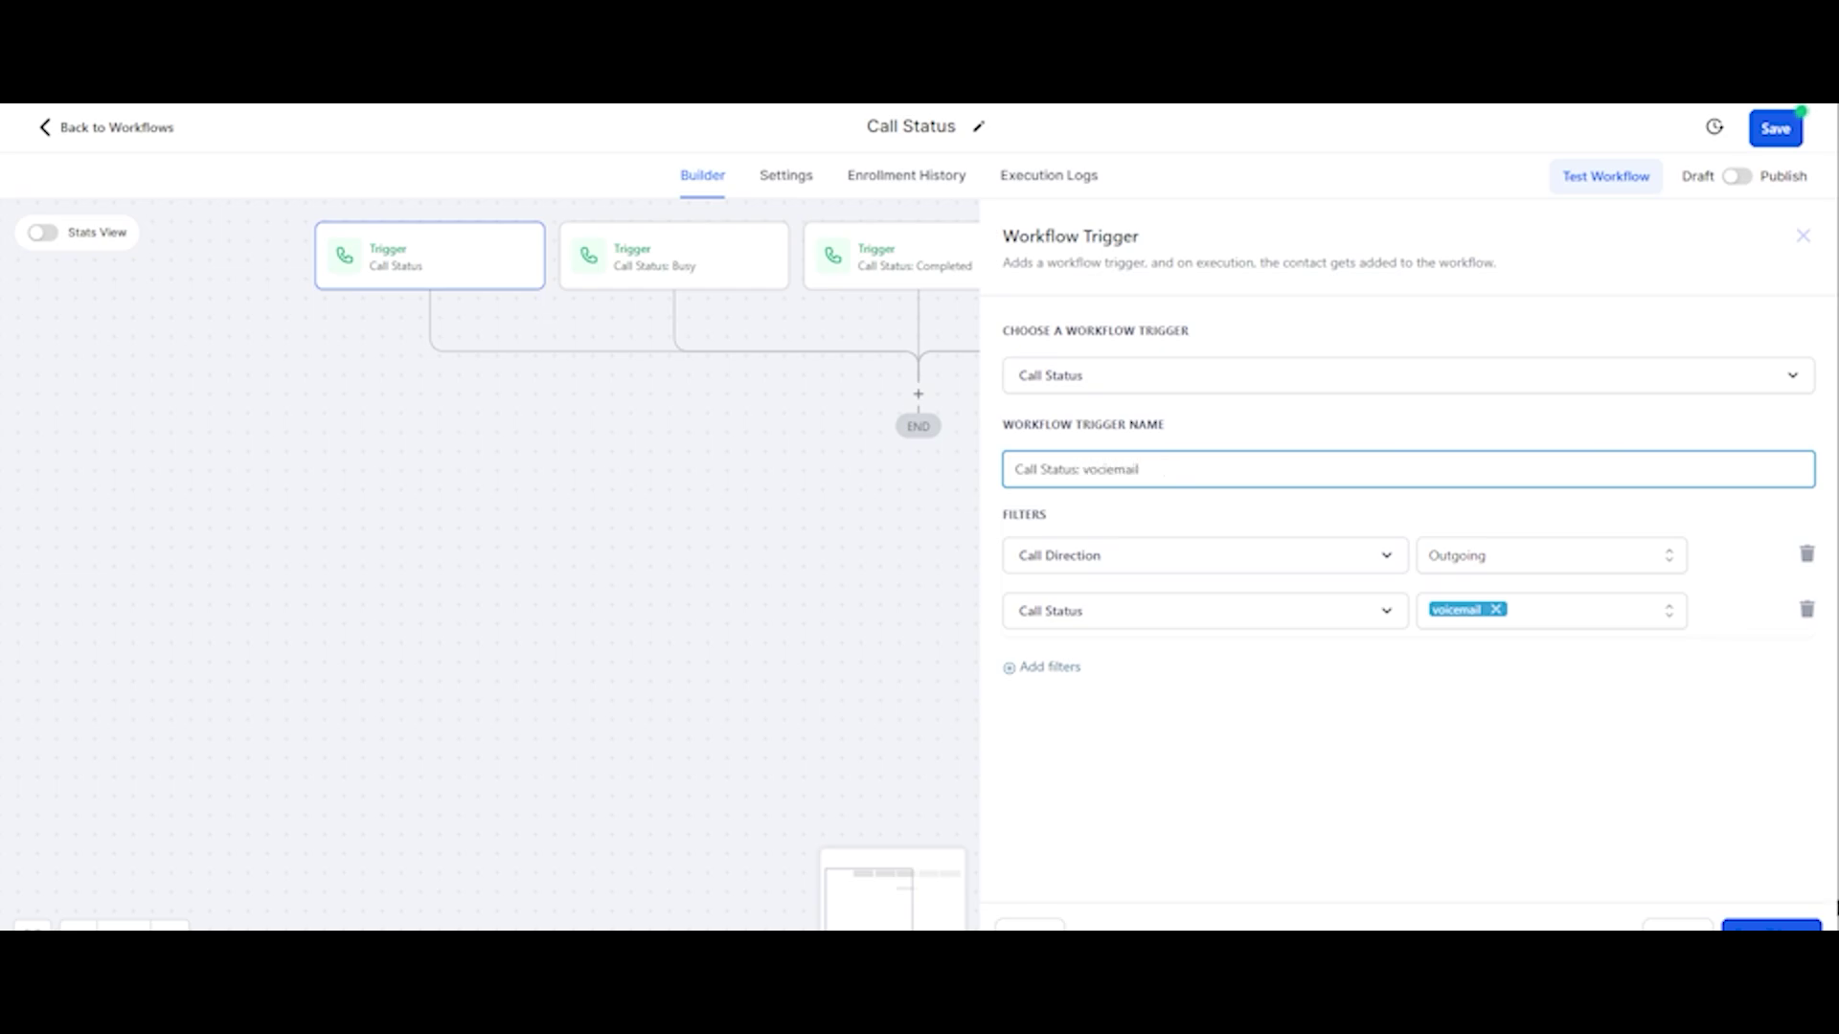
{"action": "left_click_drag", "start_coordinate": [1114, 471], "coordinate": [1103, 472]}
{"action": "left_click", "coordinate": [1108, 471]}
{"action": "left_click", "coordinate": [1771, 925]}
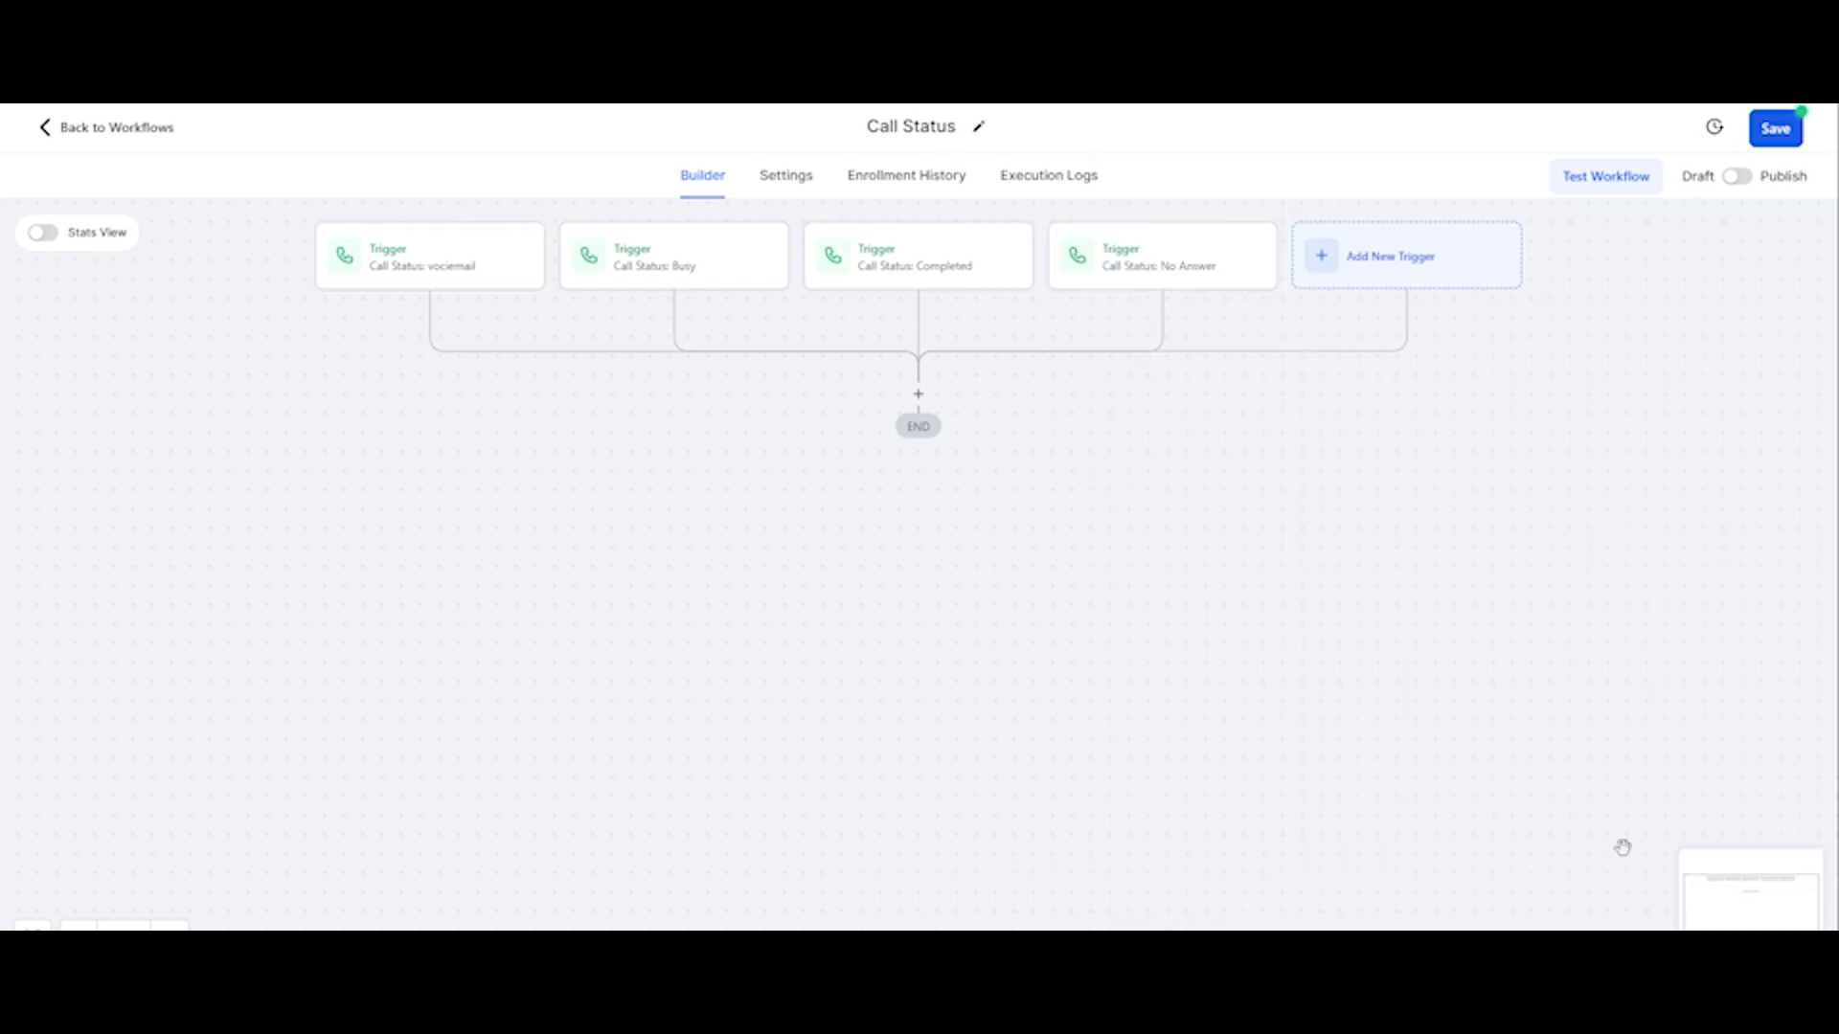
{"action": "left_click", "coordinate": [1738, 177]}
{"action": "left_click", "coordinate": [1763, 142]}
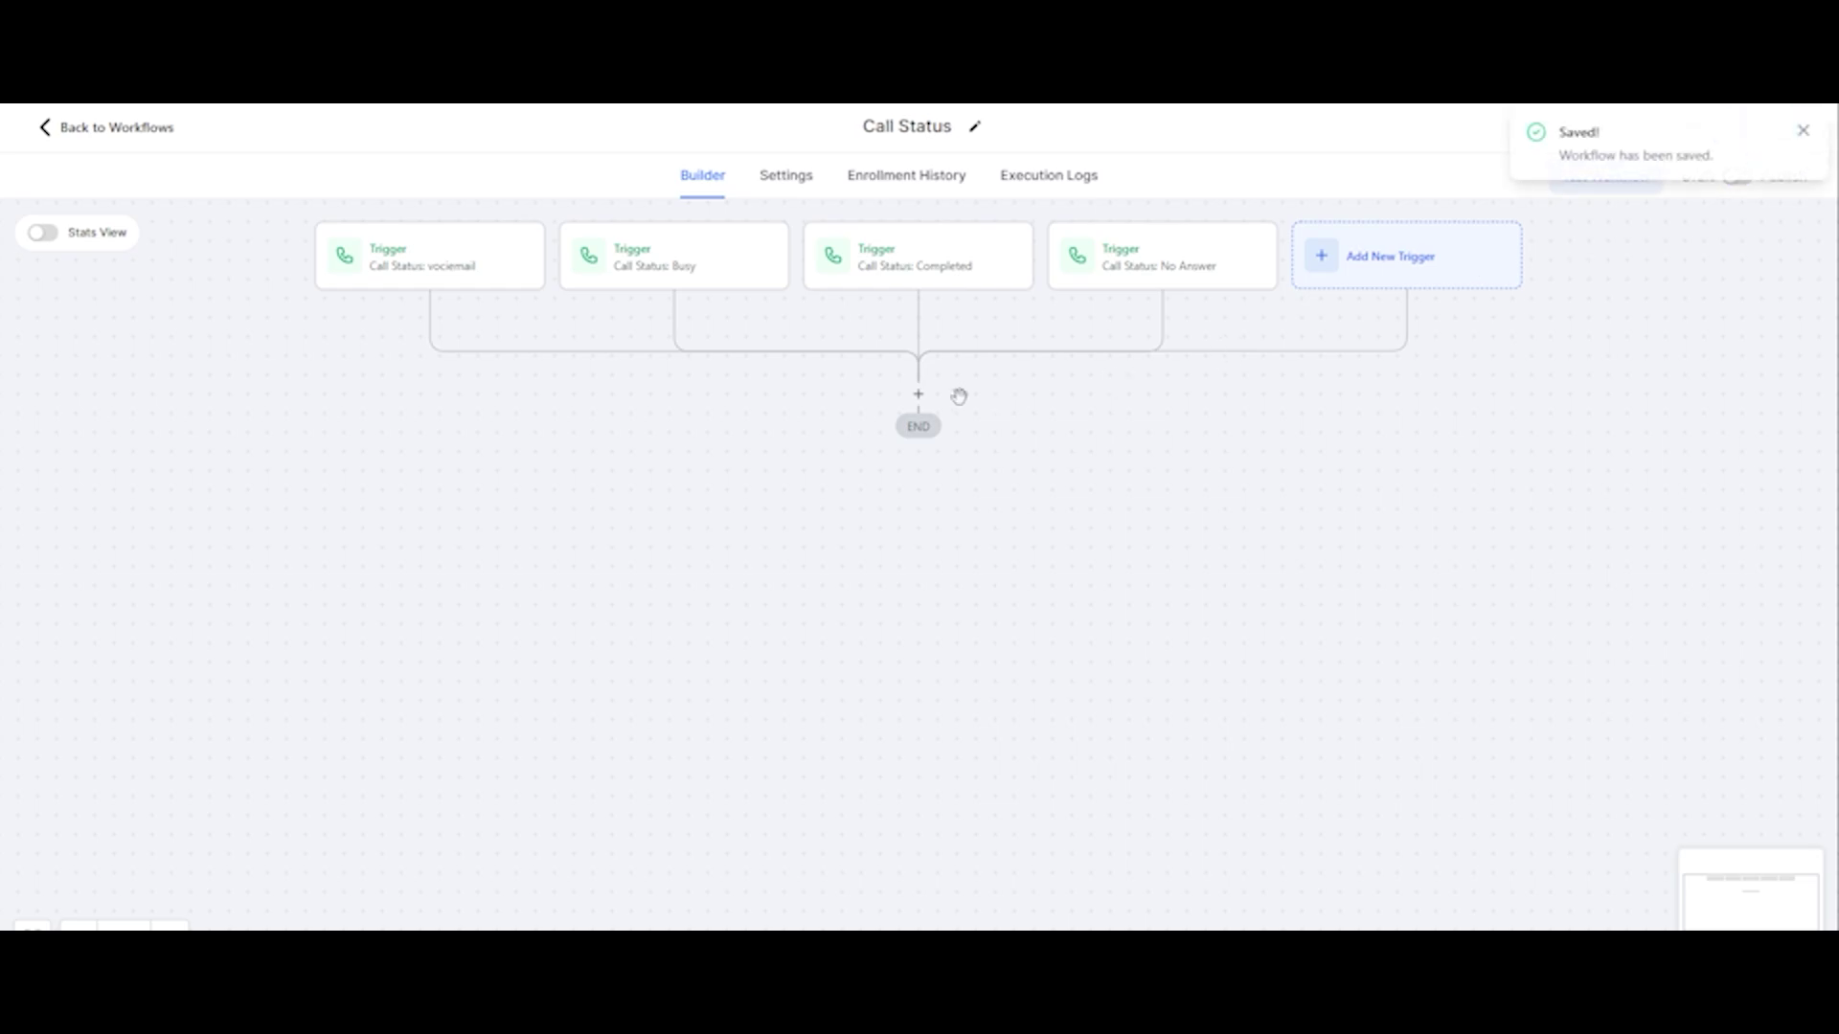
Add a Condition action below the triggers, searching the actions for "if"
{"action": "left_click", "coordinate": [917, 394]}
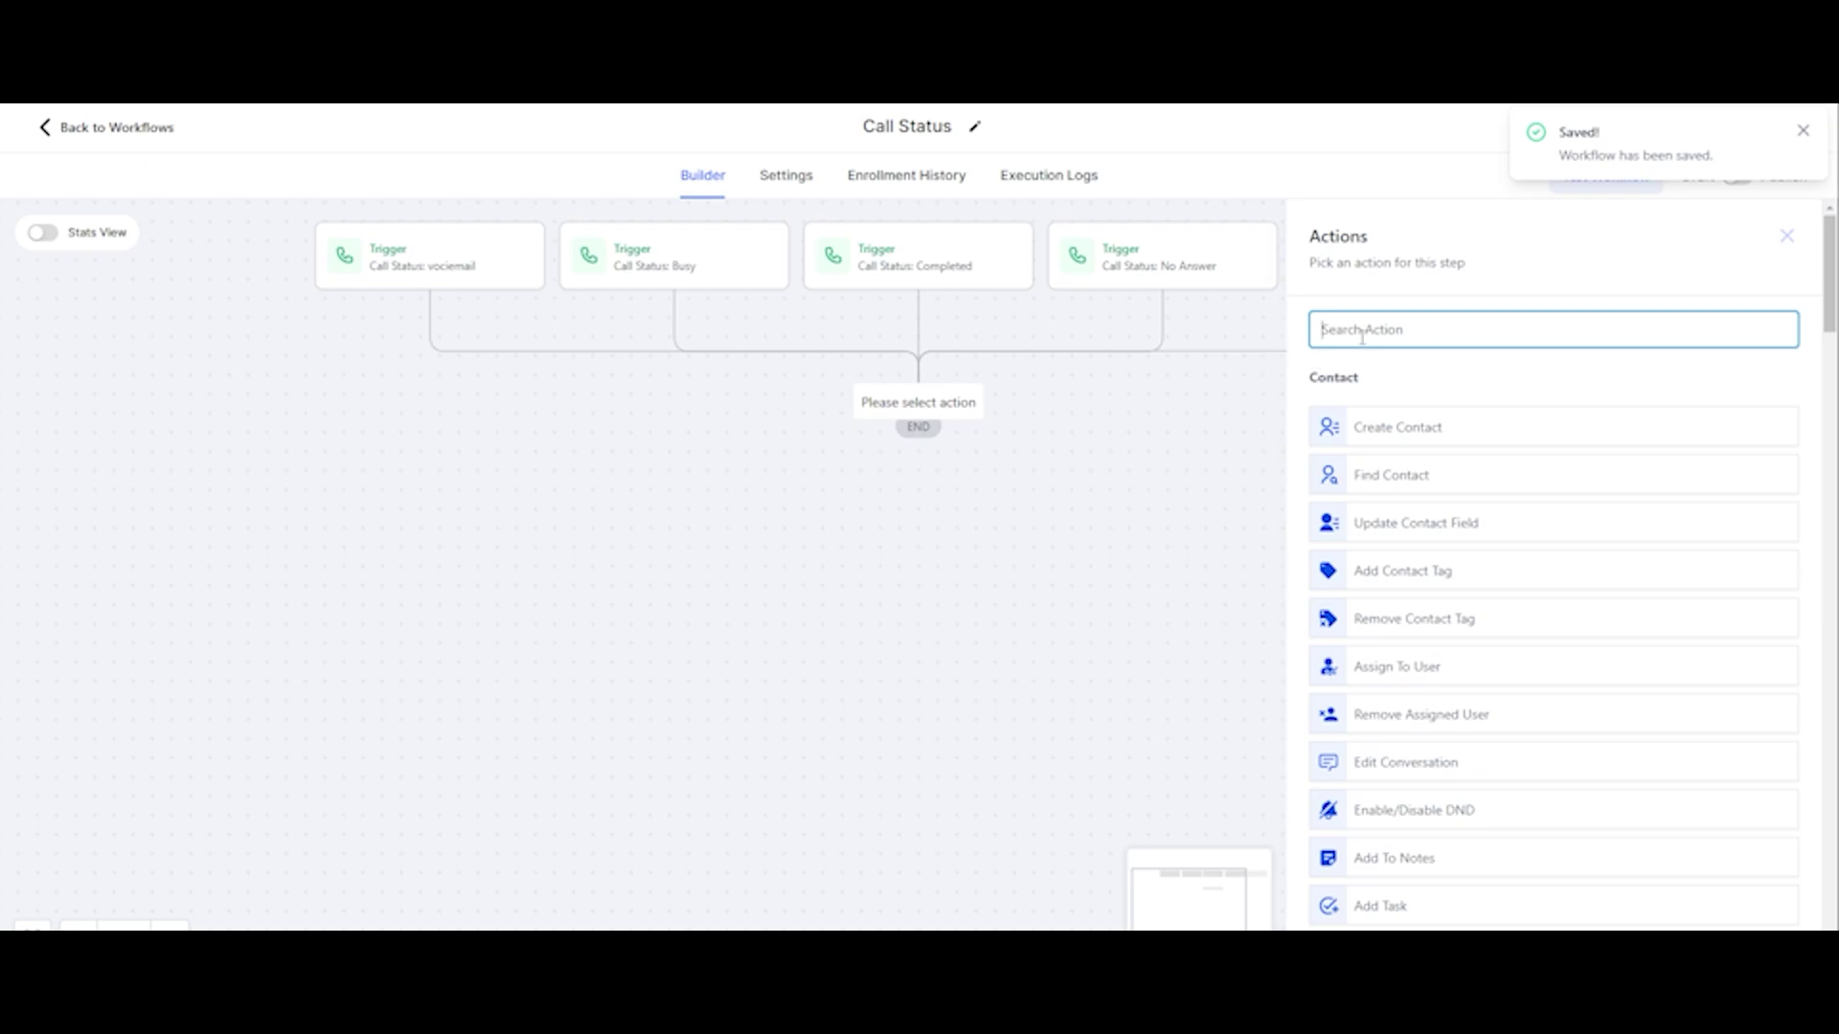
{"action": "type", "text": "if"}
{"action": "left_click", "coordinate": [1404, 428]}
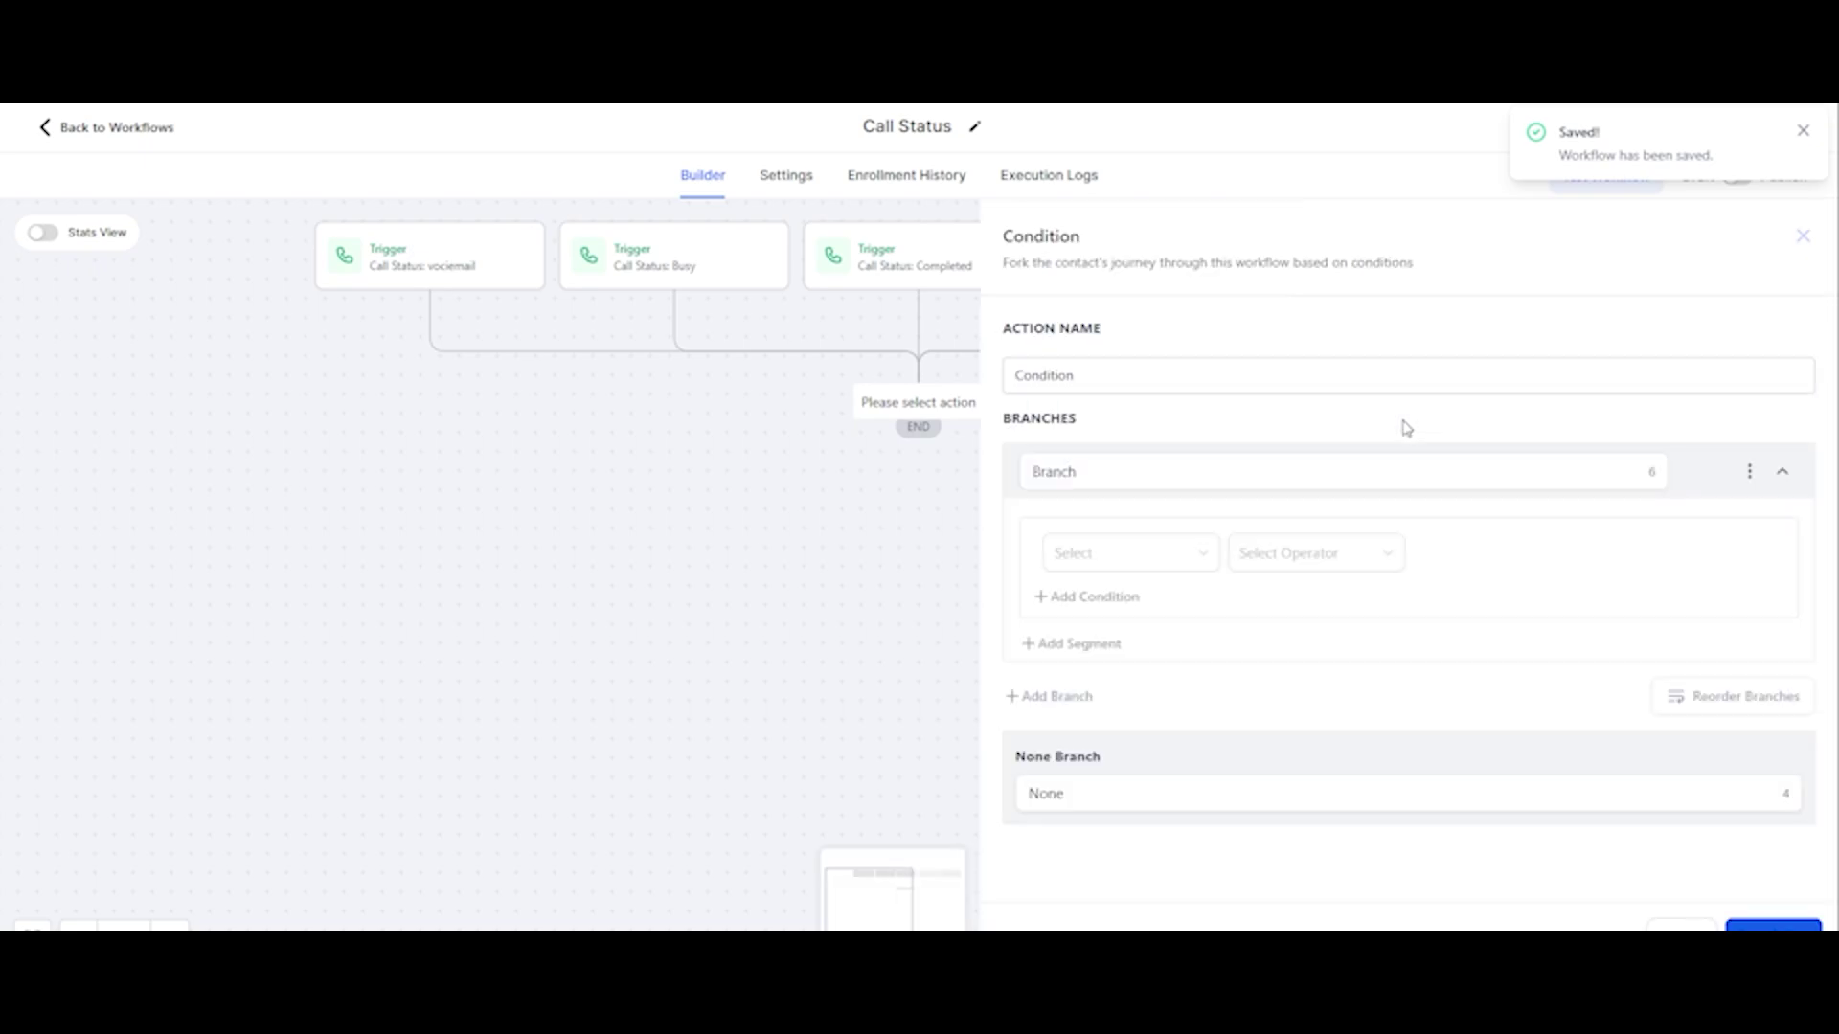
Set the first branch's condition to Workflow Trigger Is "Call Status: vociemail" and name the branch "Vociemail"
{"action": "left_click", "coordinate": [1055, 565]}
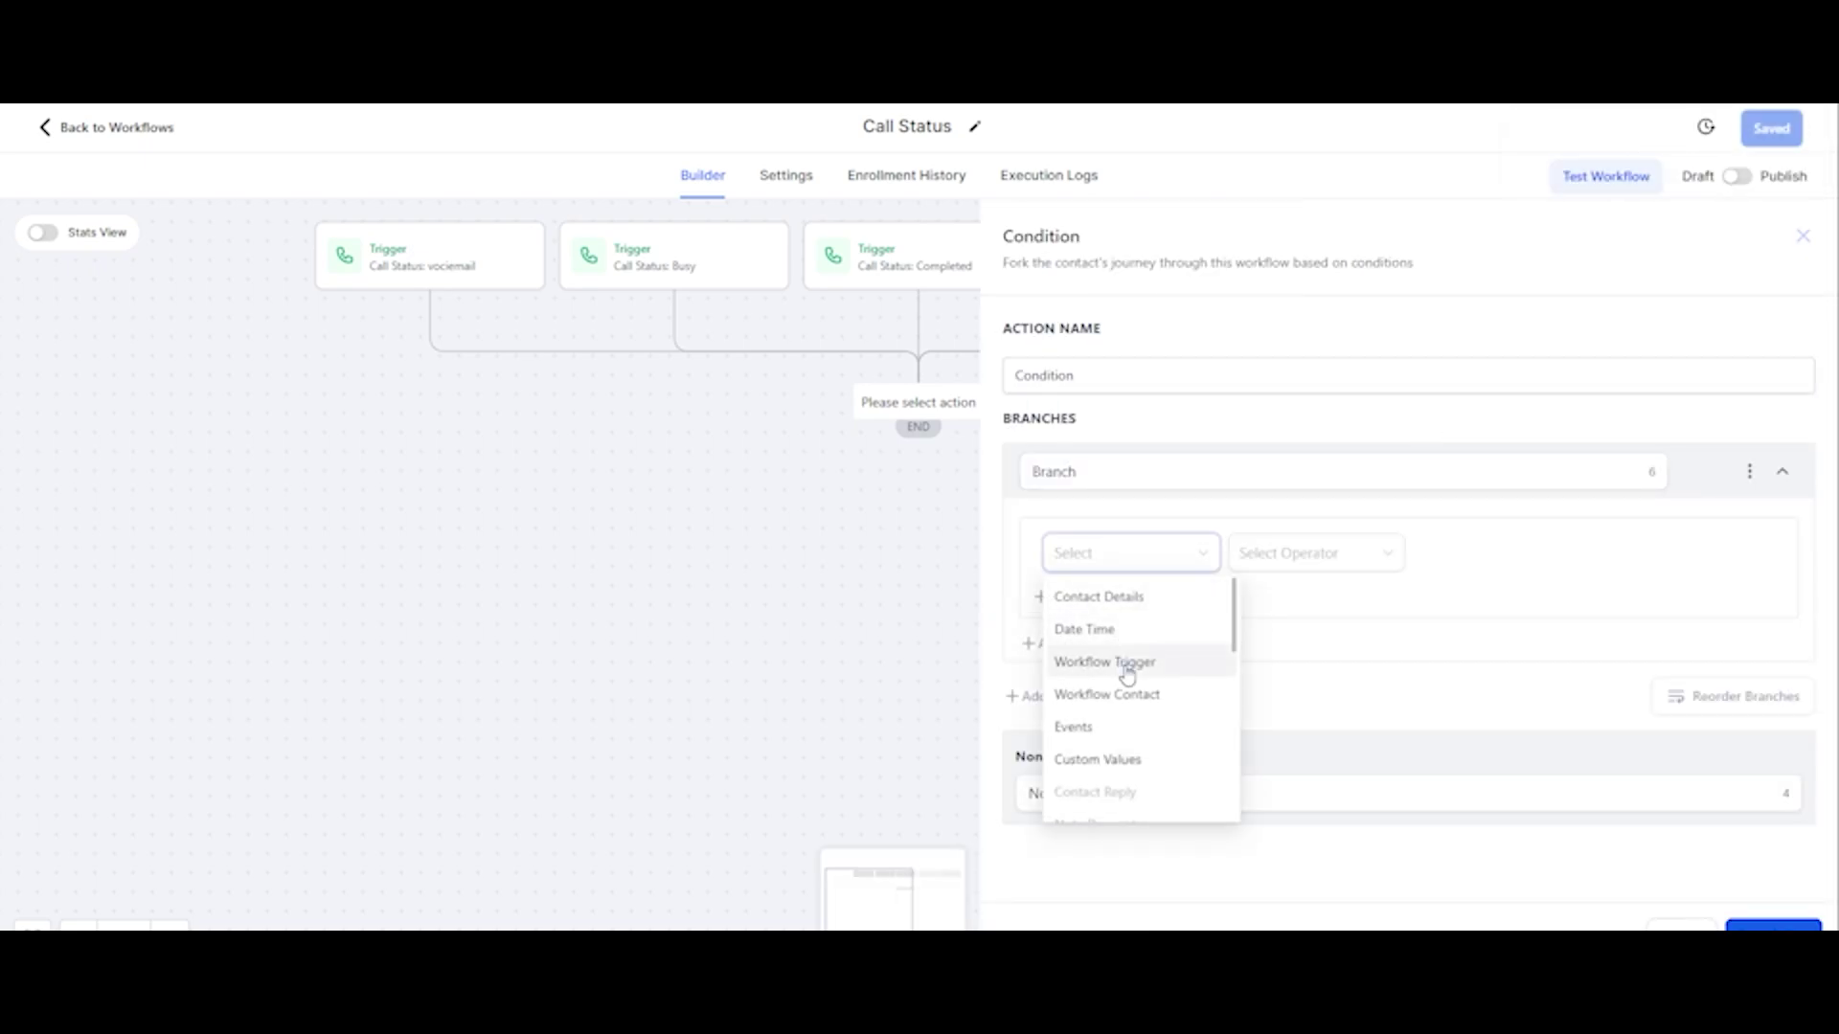
{"action": "left_click", "coordinate": [1128, 667]}
{"action": "left_click", "coordinate": [1257, 567]}
{"action": "left_click", "coordinate": [1270, 601]}
{"action": "left_click", "coordinate": [1474, 555]}
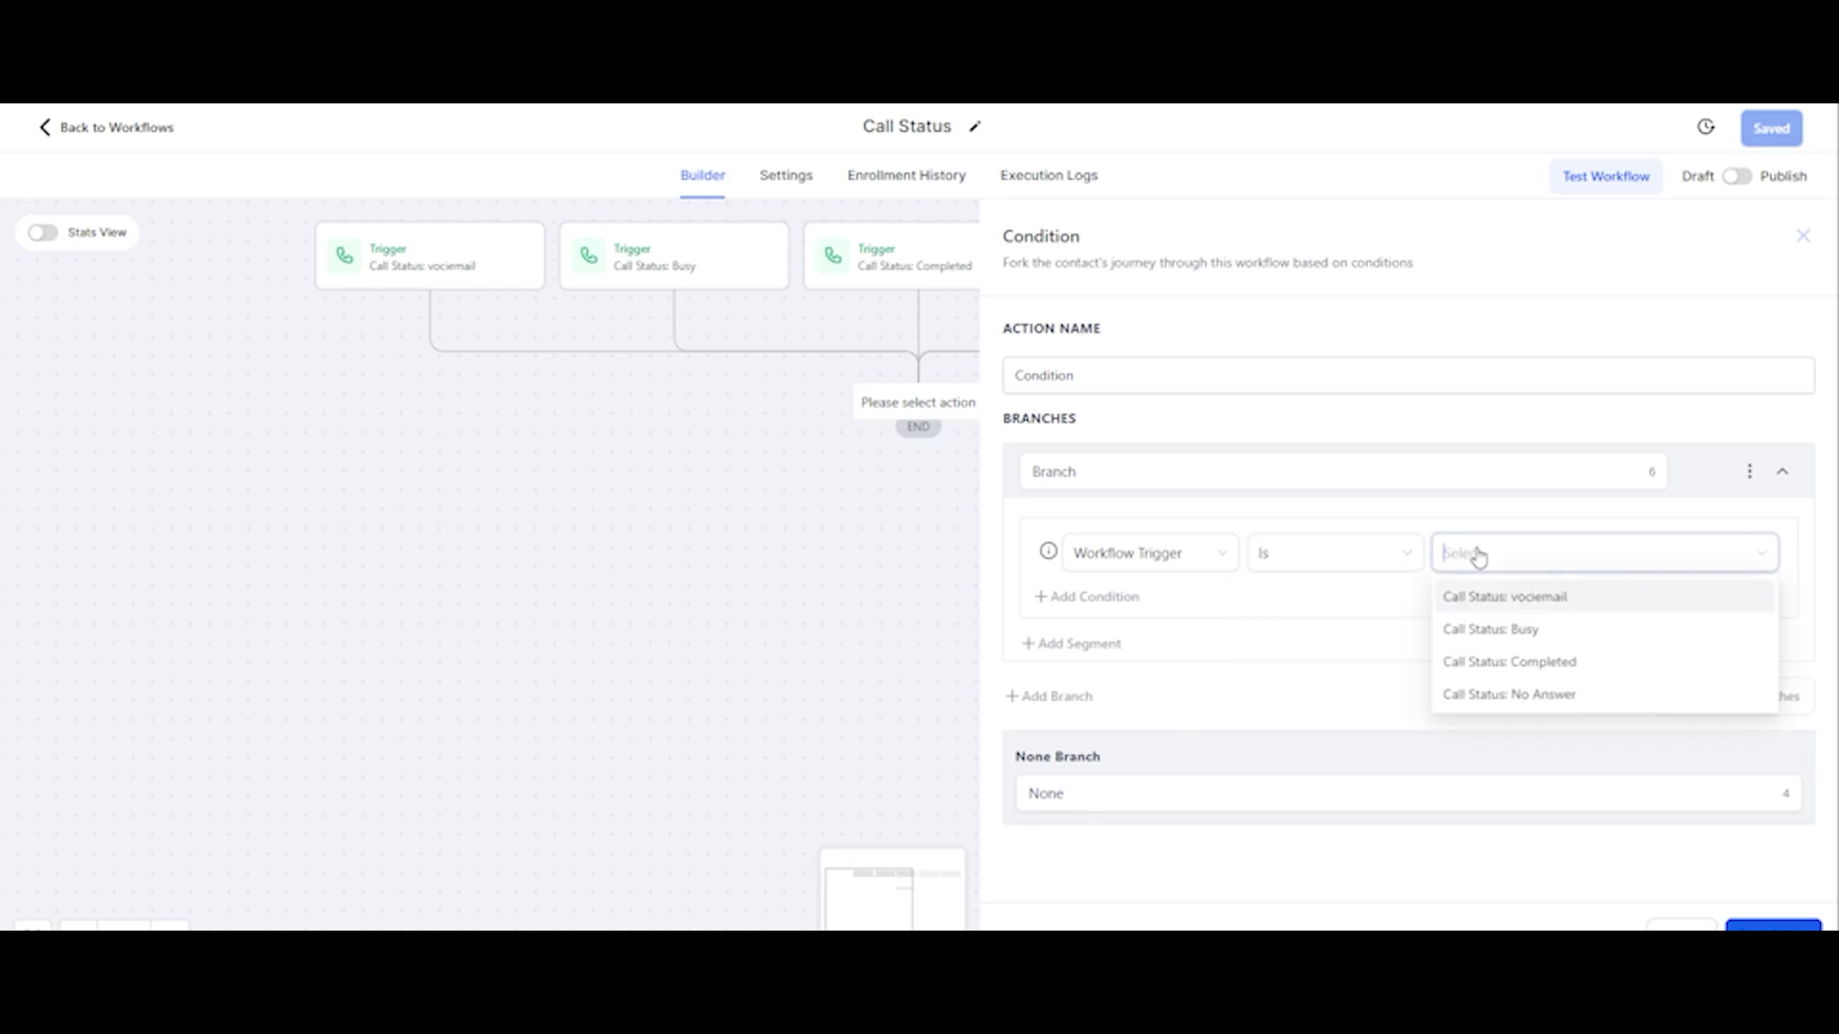
{"action": "left_click", "coordinate": [1483, 603]}
{"action": "left_click", "coordinate": [1162, 476]}
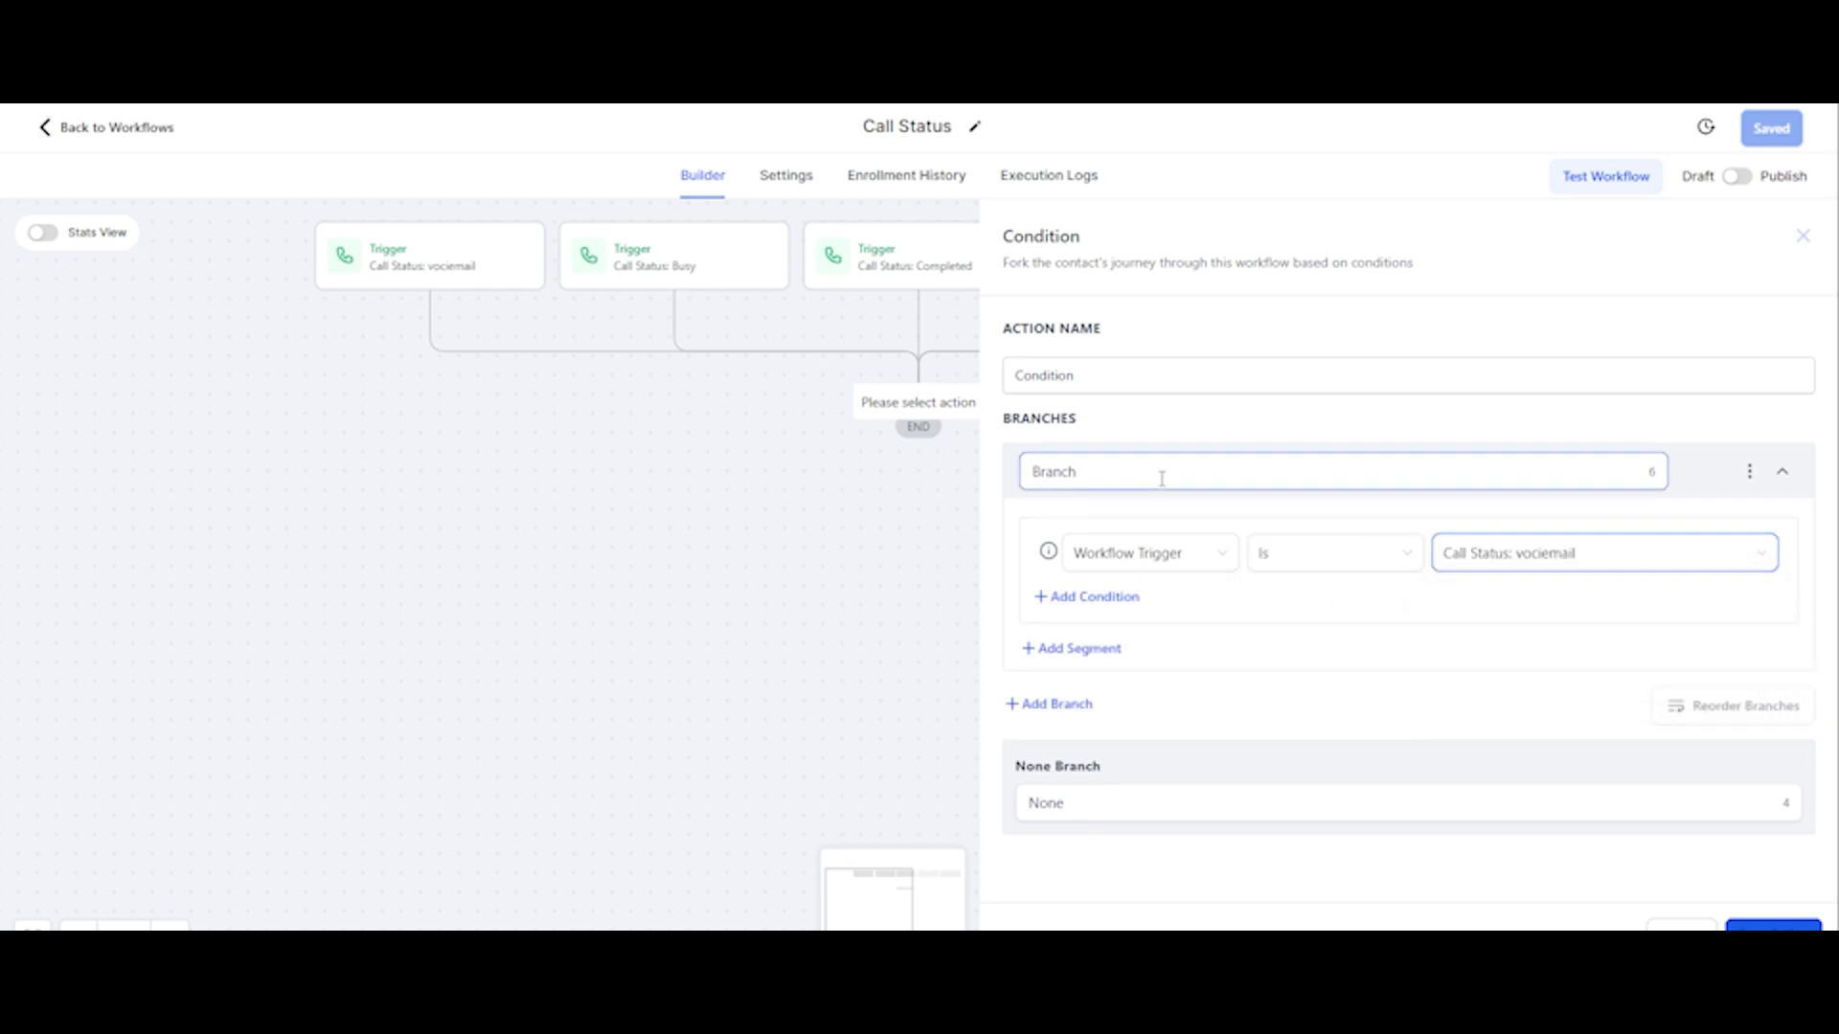
{"action": "double_click", "coordinate": [1115, 472]}
{"action": "type", "text": "Vociemail"}
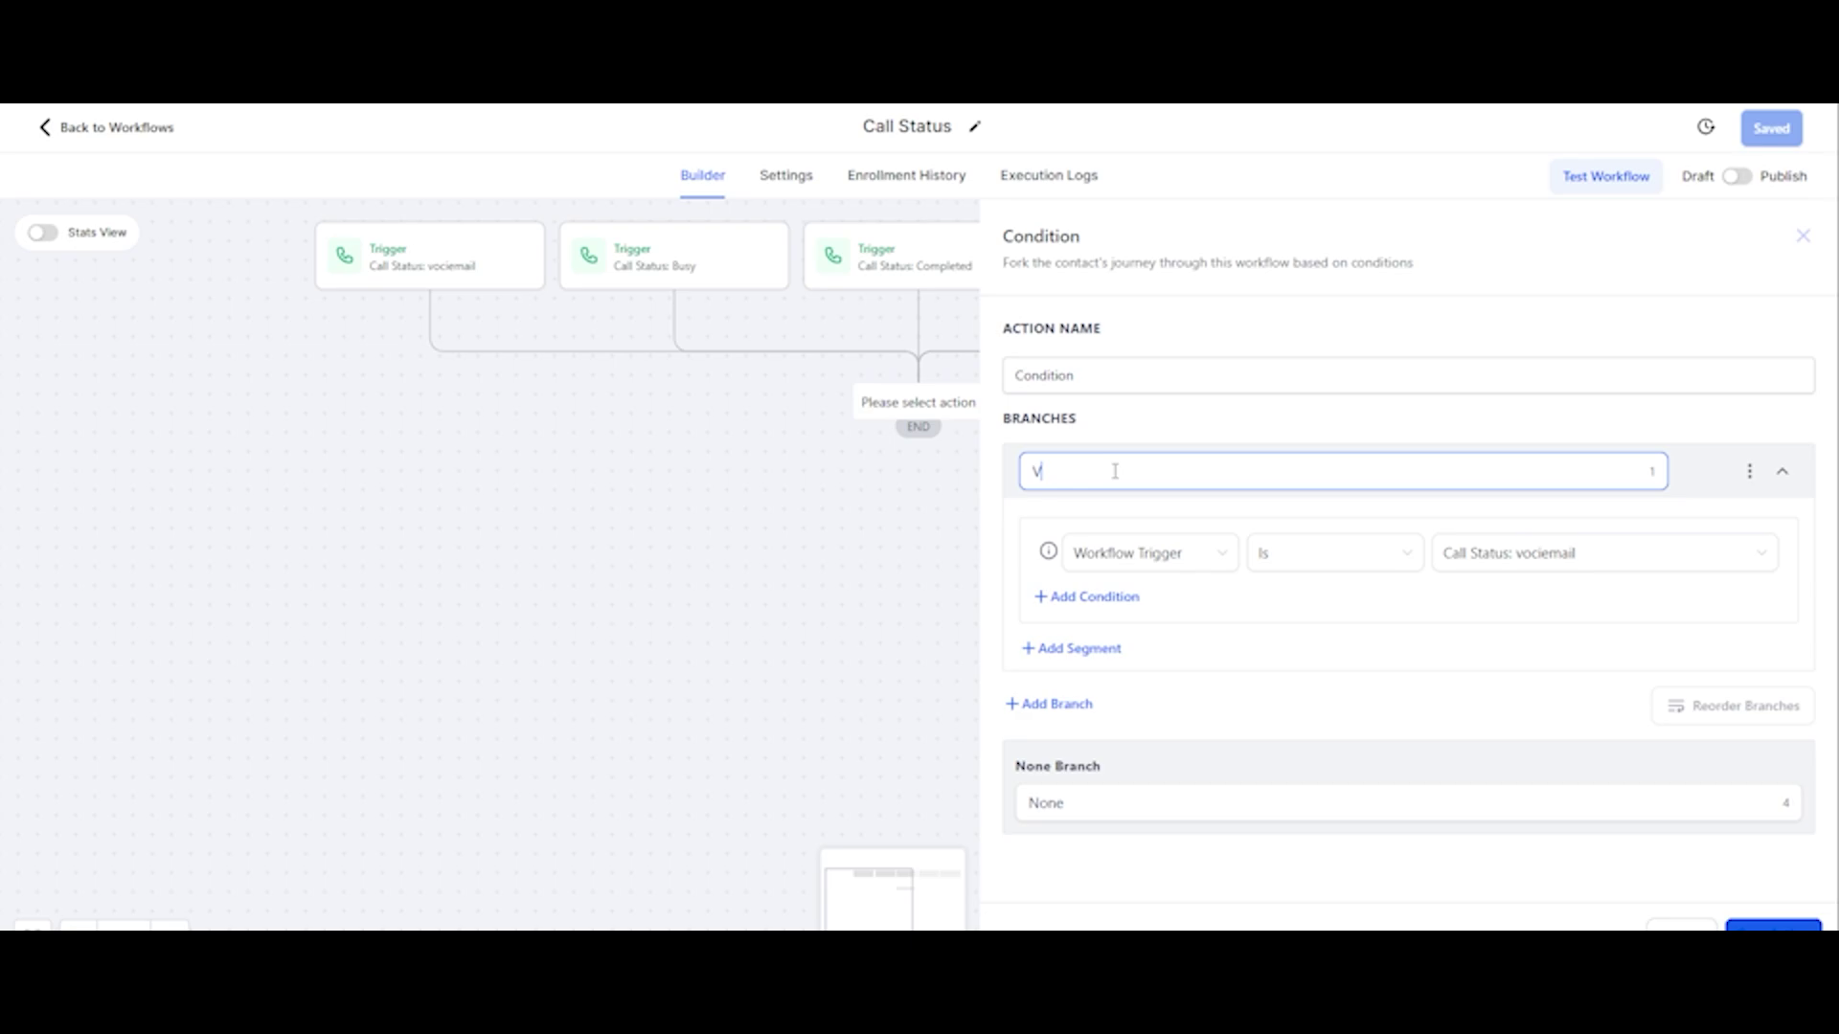
Add a second branch named "Busy" with the condition Workflow Trigger Is "Call Status: Busy"
{"action": "left_click", "coordinate": [1070, 706]}
{"action": "scroll", "coordinate": [1077, 695], "scroll_direction": "down", "scroll_amount": 2}
{"action": "left_click", "coordinate": [1085, 618]}
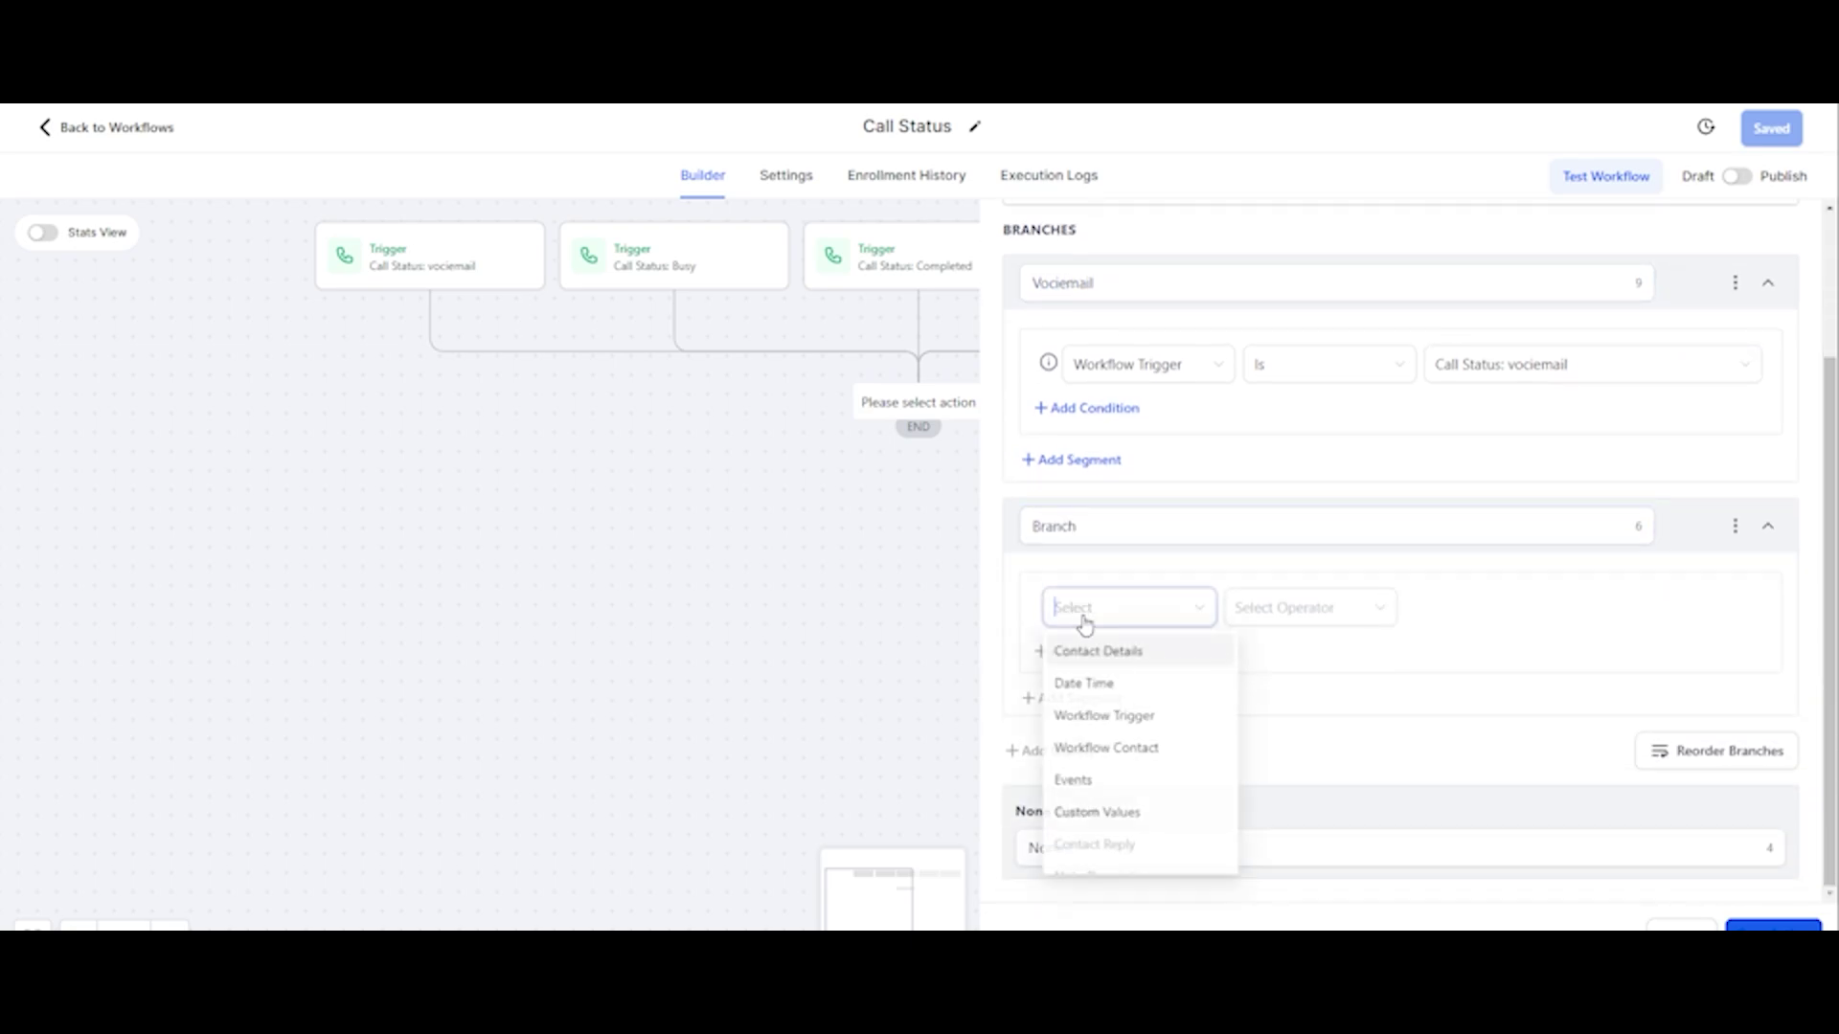
{"action": "left_click", "coordinate": [1102, 715]}
{"action": "left_click", "coordinate": [1288, 613]}
{"action": "left_click", "coordinate": [1263, 652]}
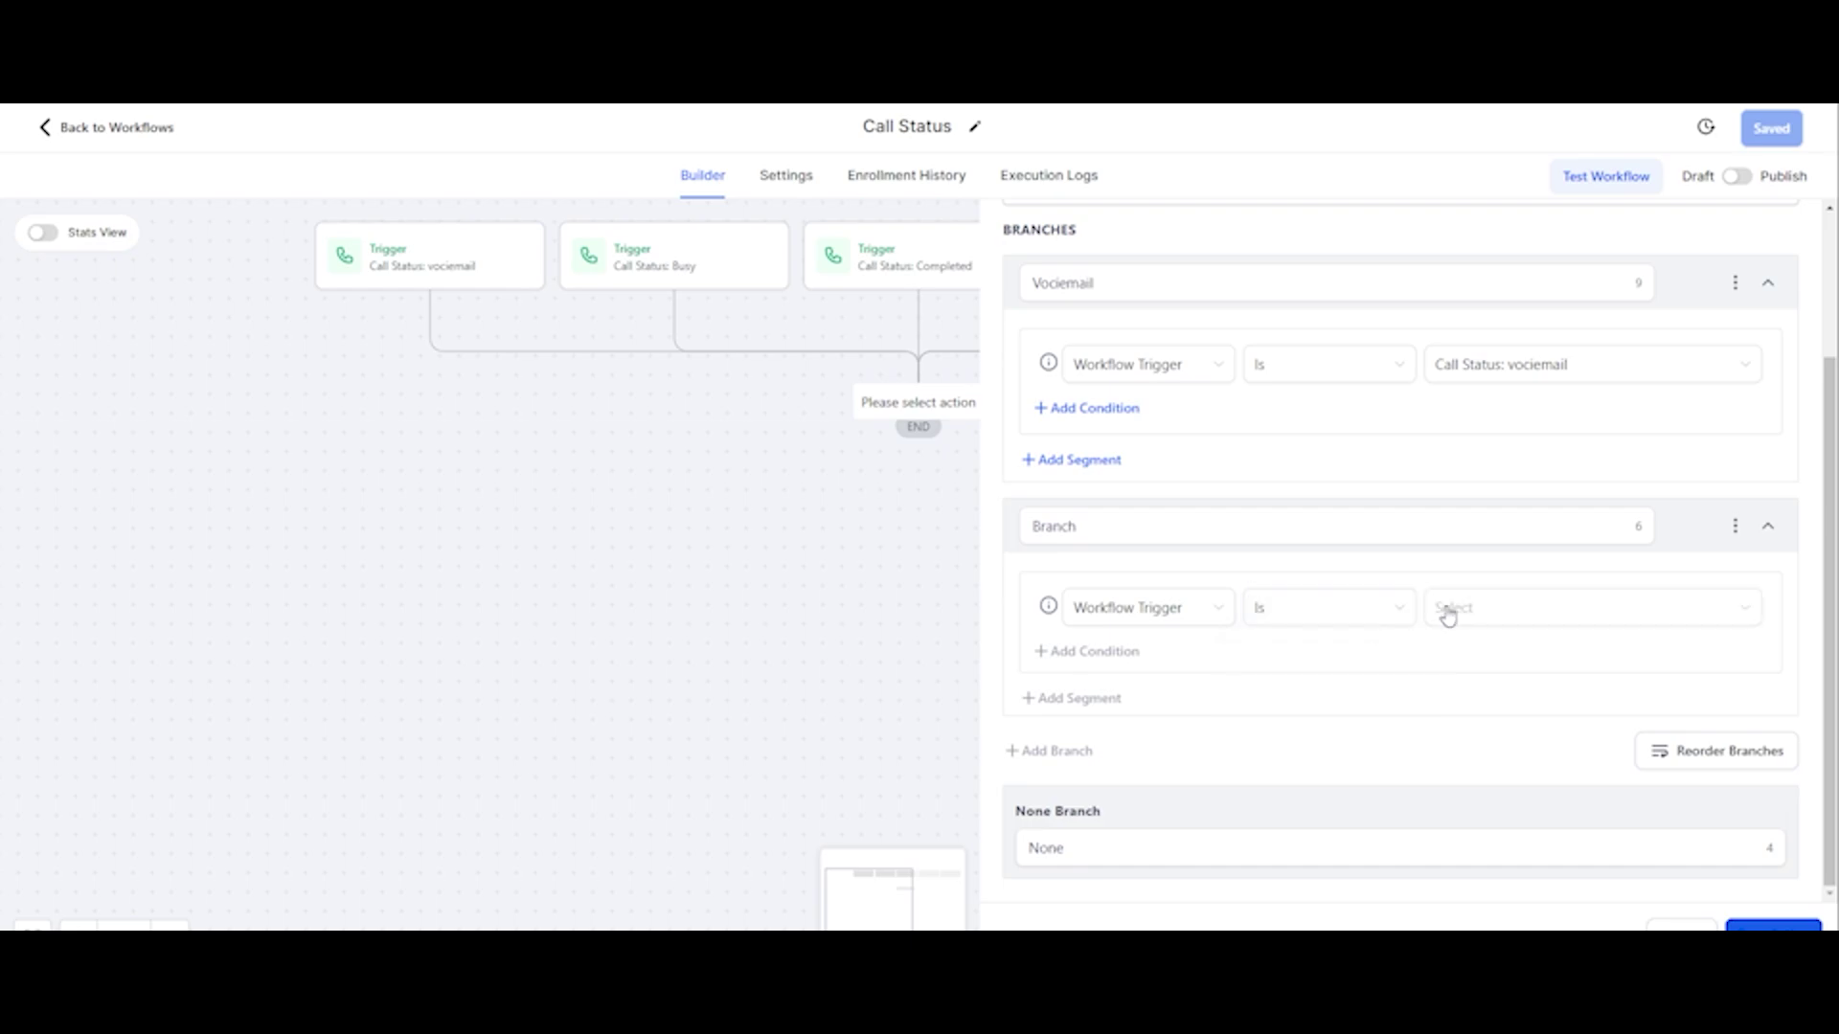
{"action": "left_click", "coordinate": [1448, 616]}
{"action": "left_click", "coordinate": [1498, 683]}
{"action": "double_click", "coordinate": [1050, 532]}
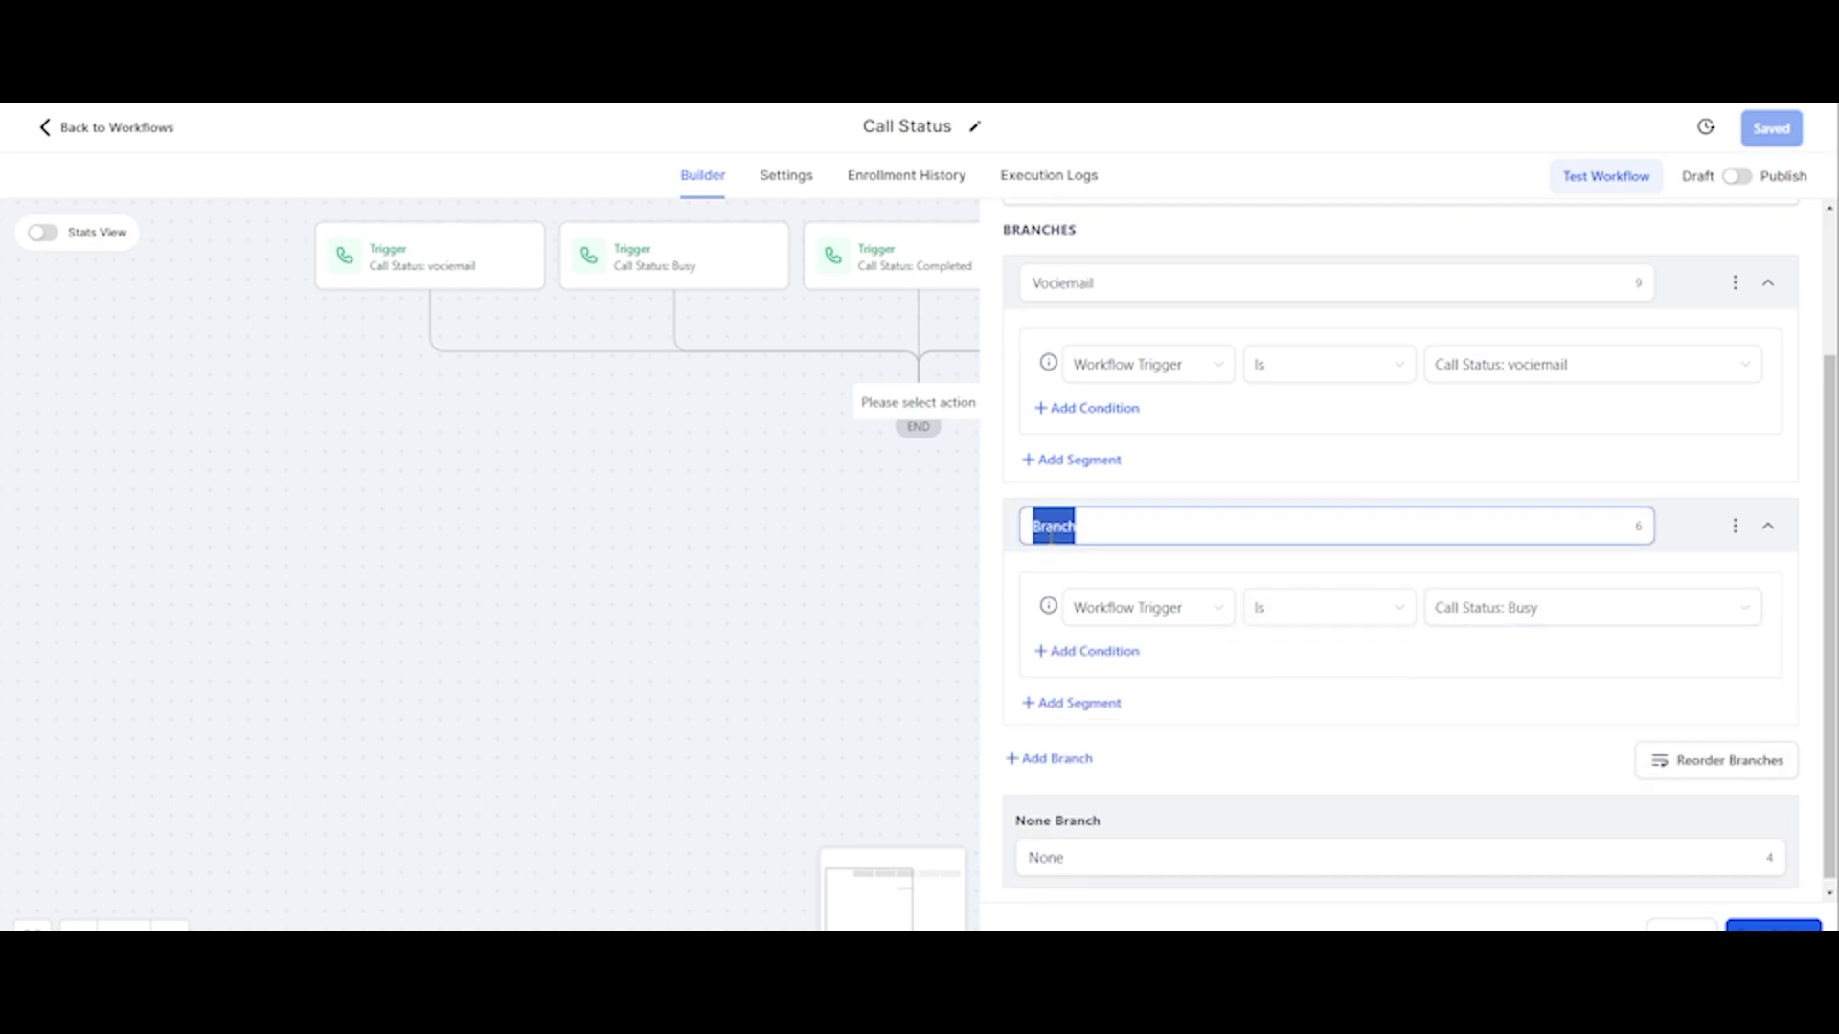
{"action": "type", "text": "Busy"}
Add a third branch named "Completed" with the condition Workflow Trigger Is "Call Status: Completed"
{"action": "left_click", "coordinate": [1058, 760]}
{"action": "scroll", "coordinate": [1101, 699], "scroll_direction": "down", "scroll_amount": 2}
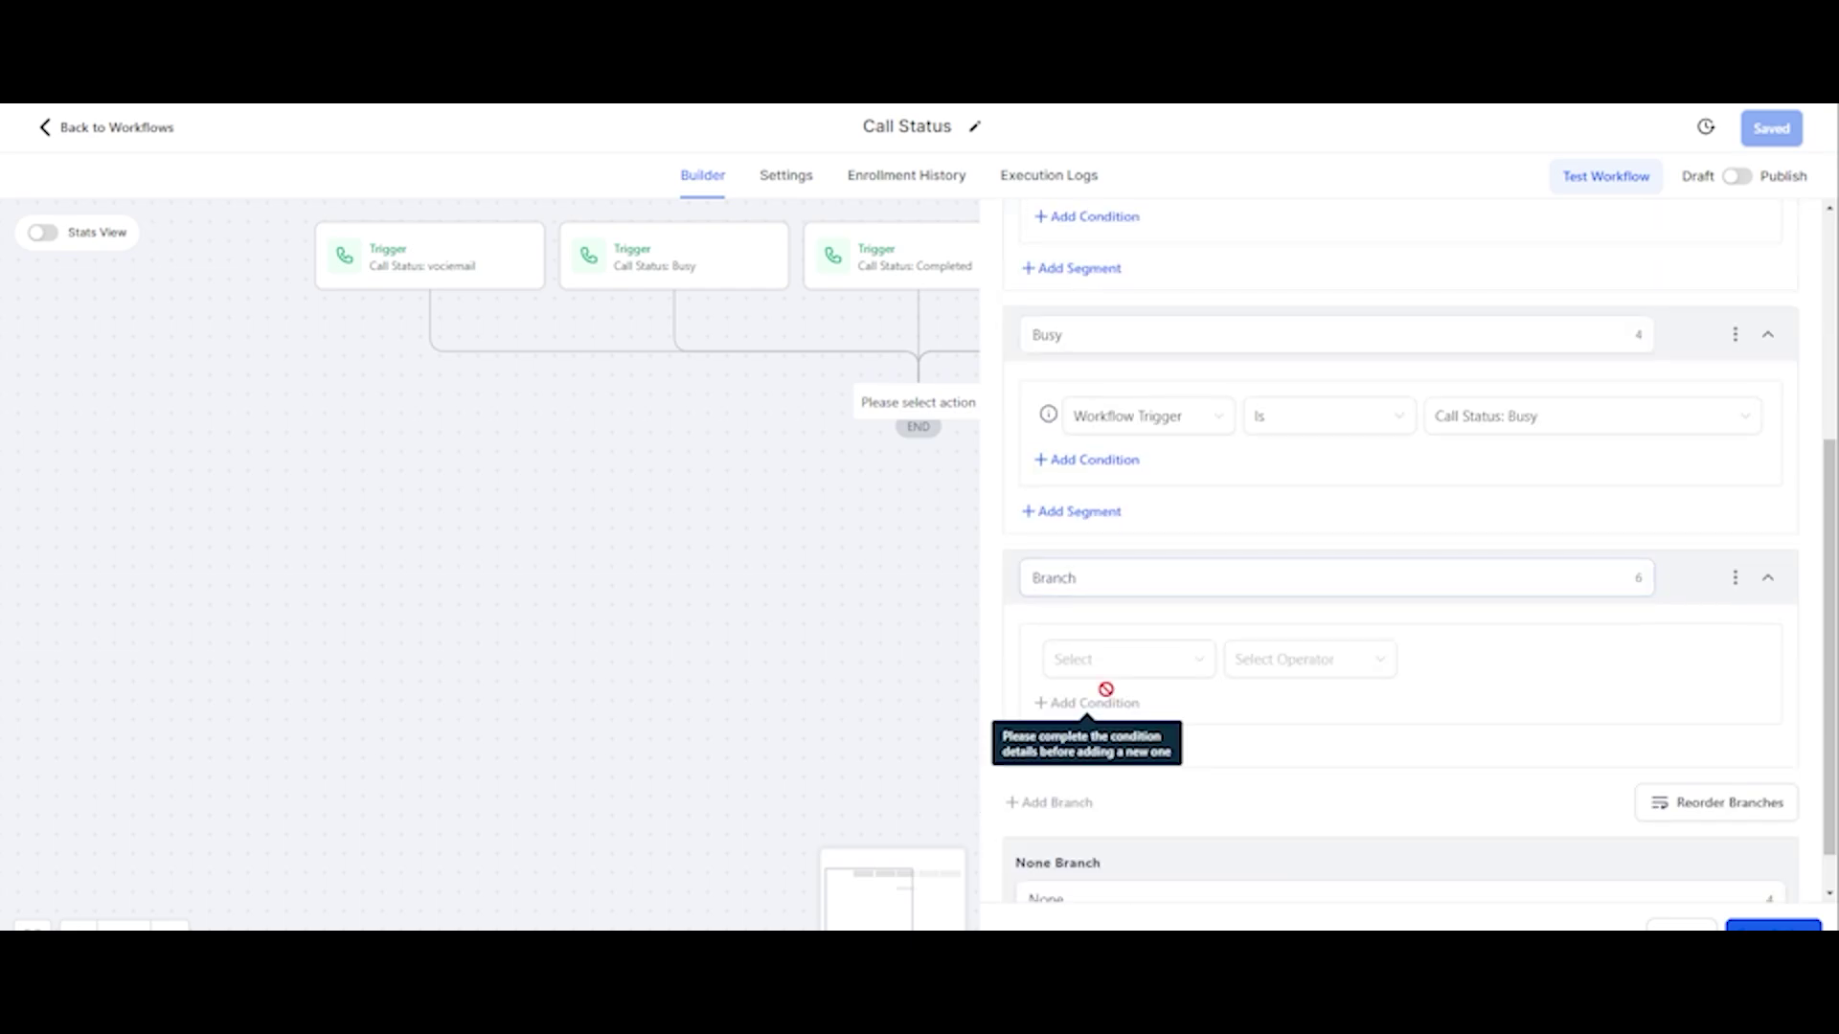
{"action": "scroll", "coordinate": [1104, 671], "scroll_direction": "down", "scroll_amount": 1}
{"action": "left_click", "coordinate": [1116, 606]}
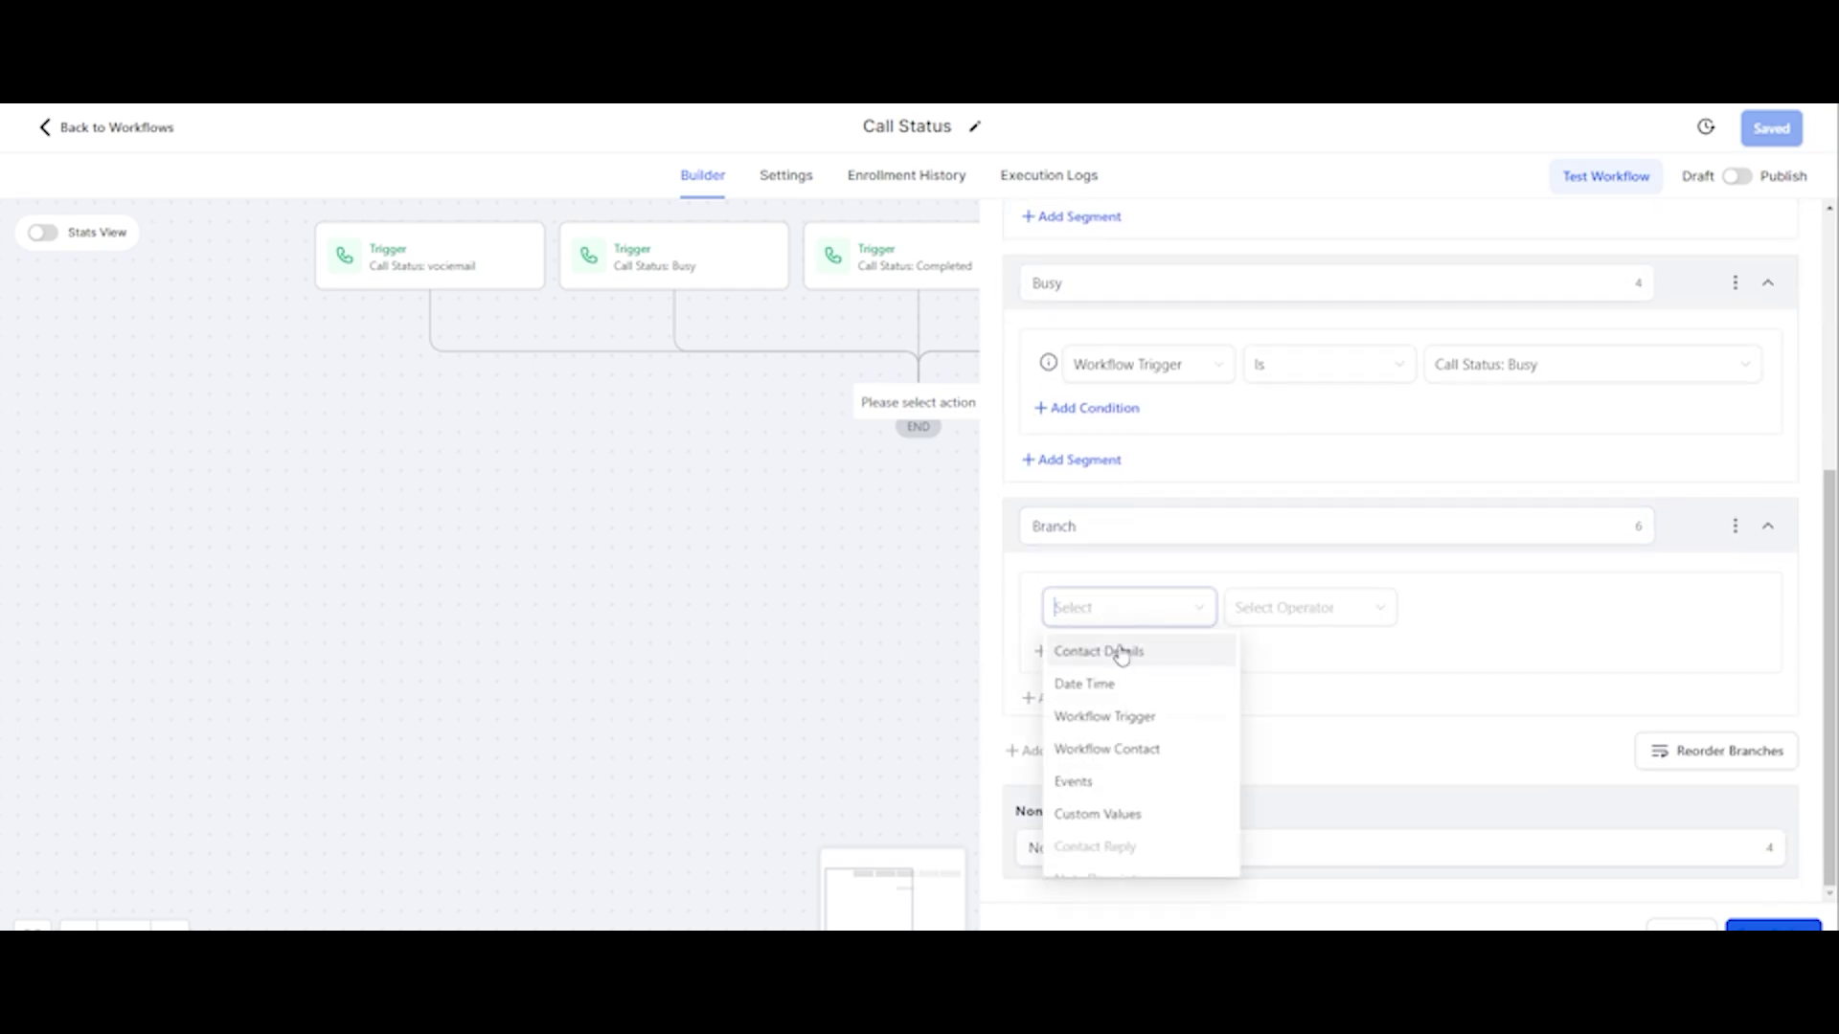
{"action": "left_click", "coordinate": [1145, 718]}
{"action": "left_click", "coordinate": [1306, 607]}
{"action": "left_click", "coordinate": [1301, 645]}
{"action": "left_click", "coordinate": [1465, 613]}
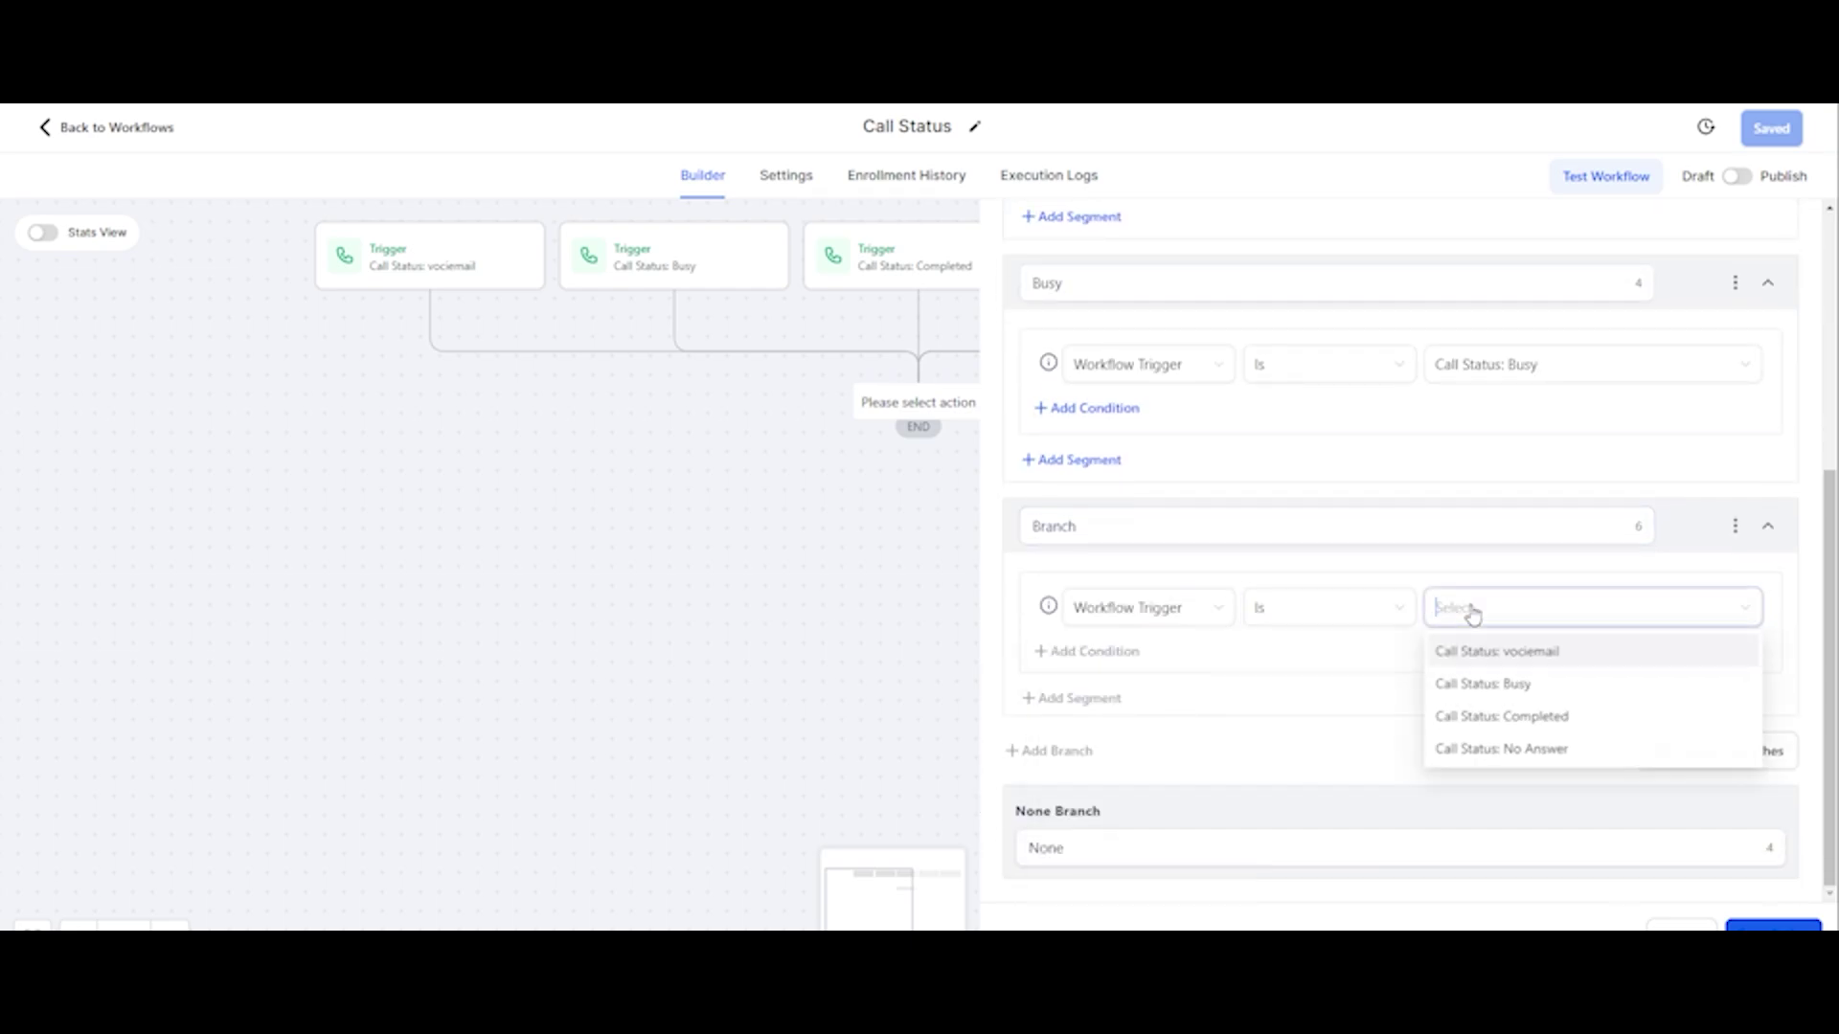
{"action": "left_click", "coordinate": [1494, 717]}
{"action": "double_click", "coordinate": [1143, 523]}
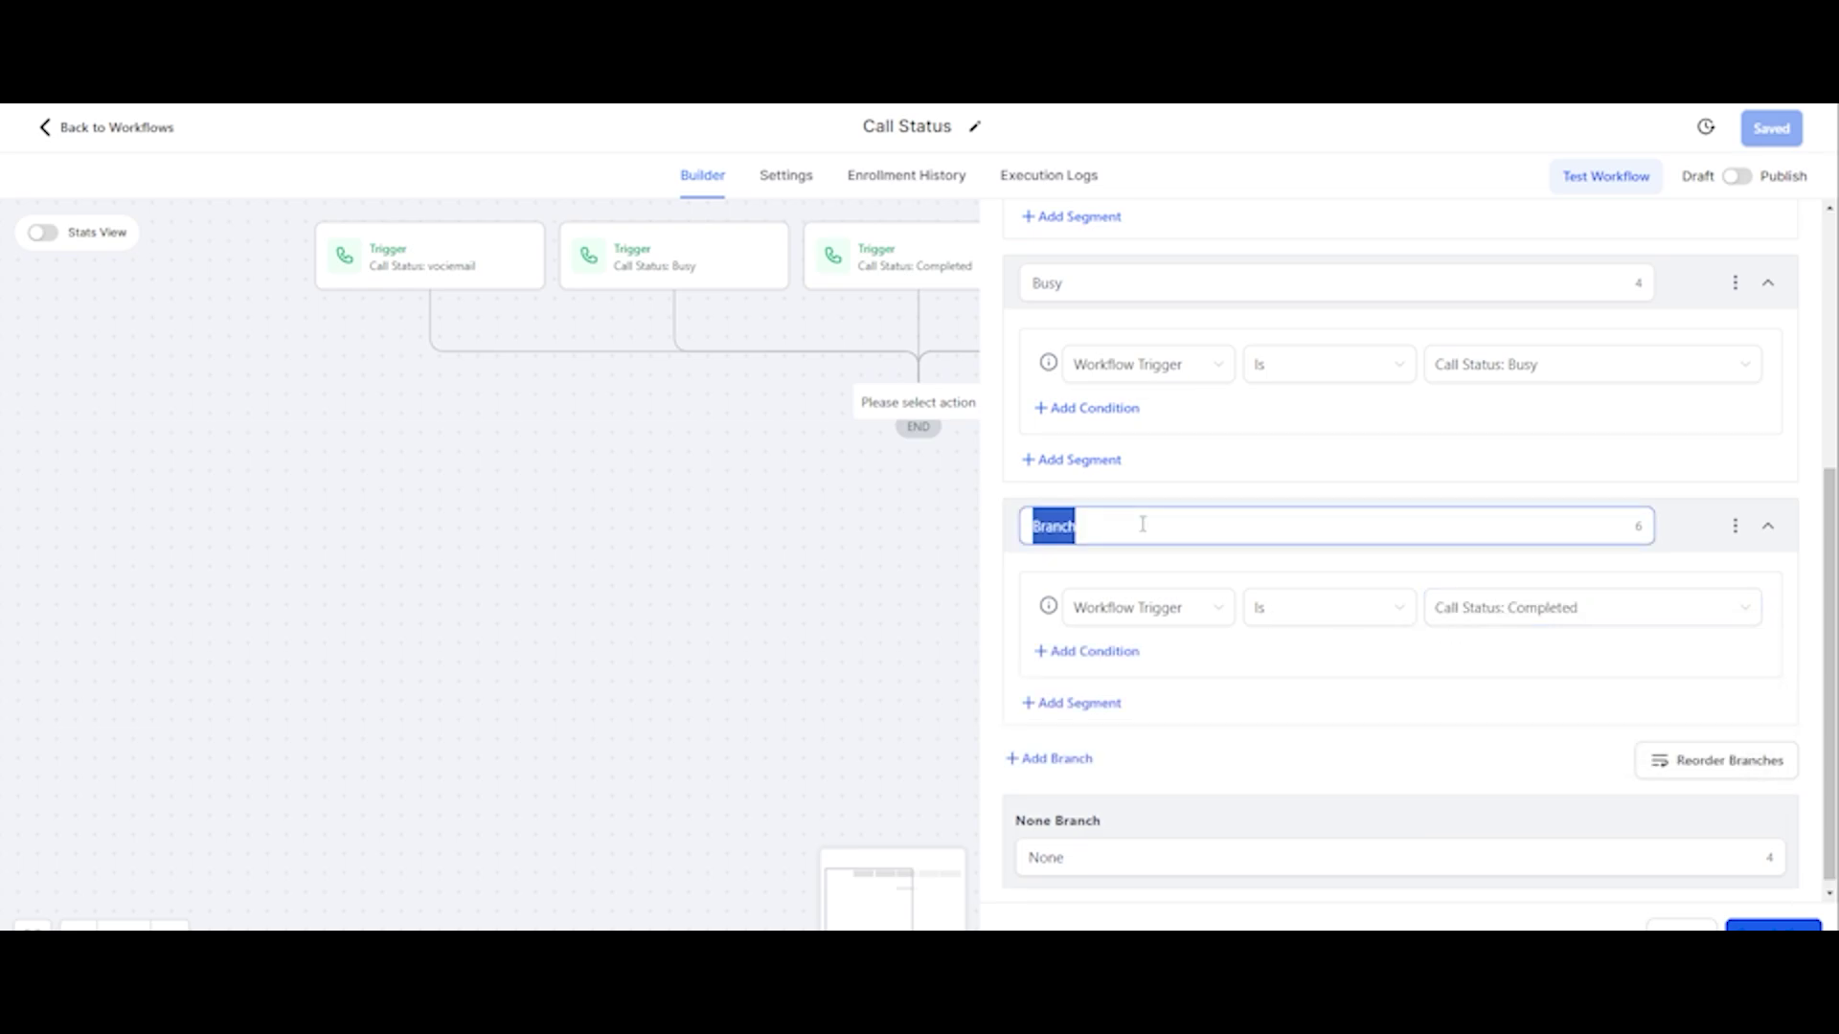
{"action": "type", "text": "Completed"}
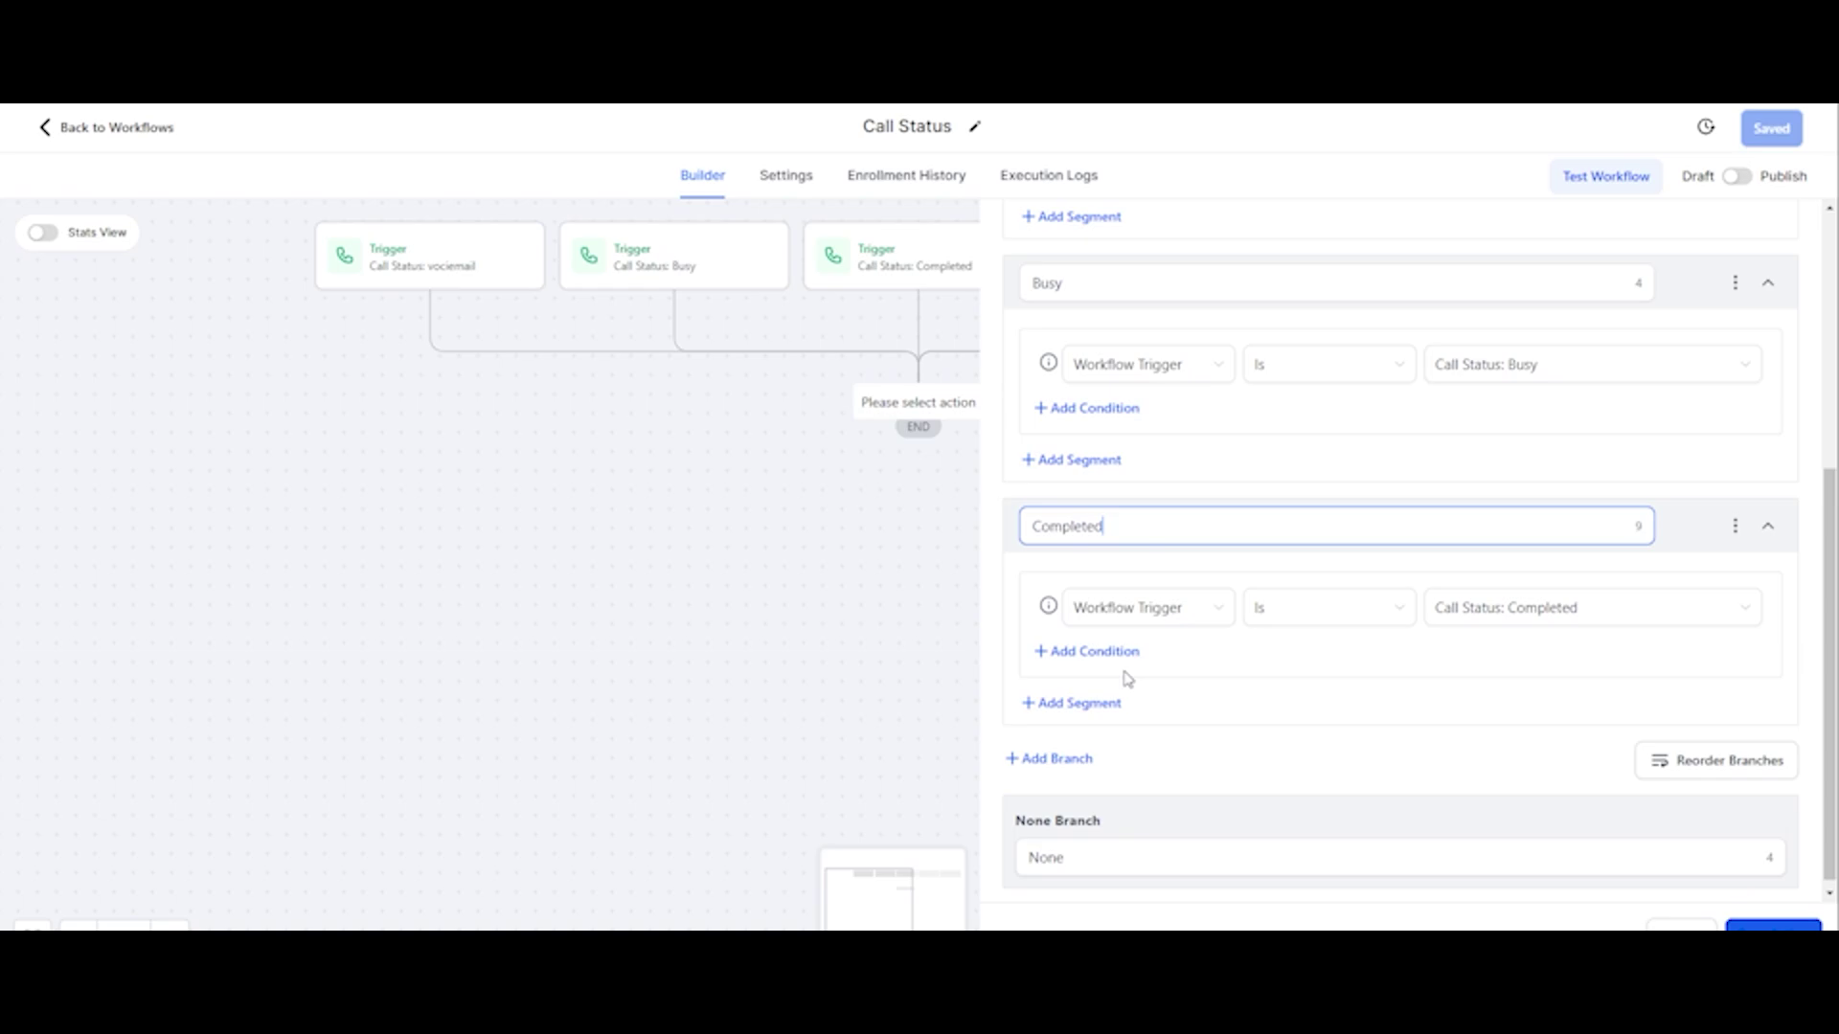
Add a fourth branch named "No Answer" with the condition Workflow Trigger Is "Call Status: No Answer"
{"action": "left_click", "coordinate": [1054, 761]}
{"action": "scroll", "coordinate": [1086, 734], "scroll_direction": "down", "scroll_amount": 2}
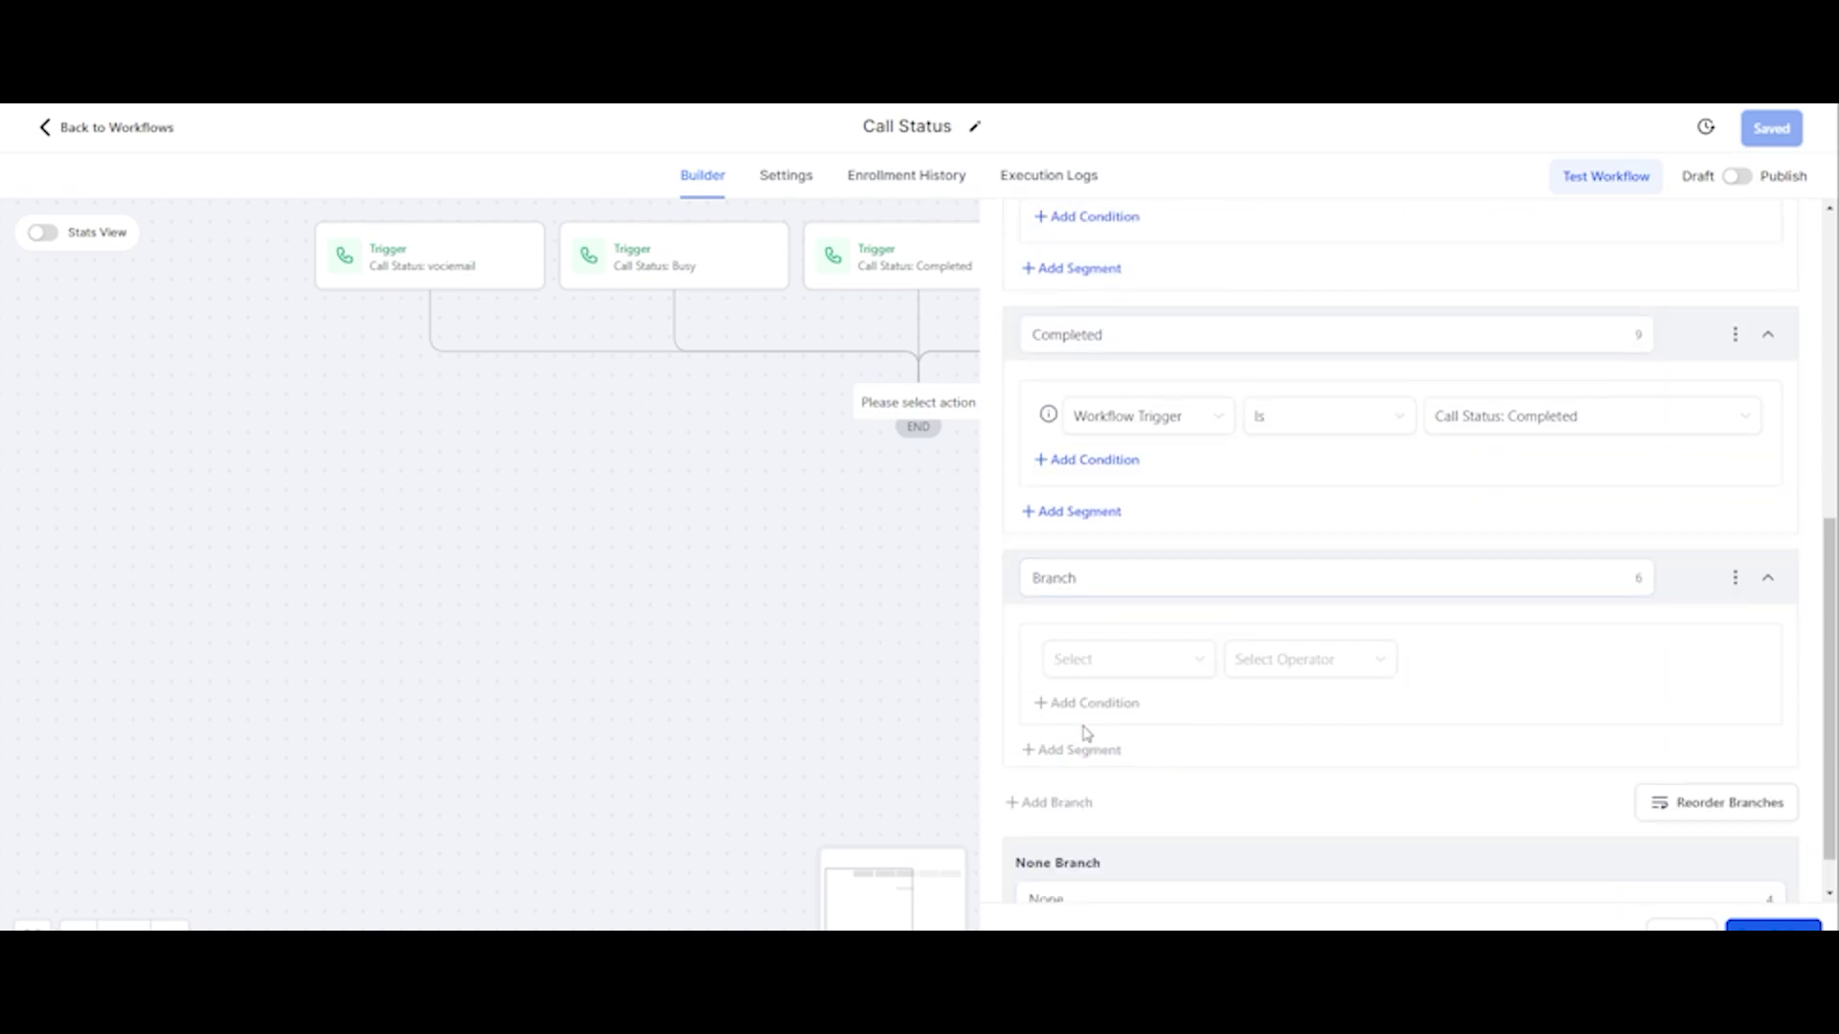
{"action": "left_click", "coordinate": [1079, 661]}
{"action": "left_click", "coordinate": [1102, 768]}
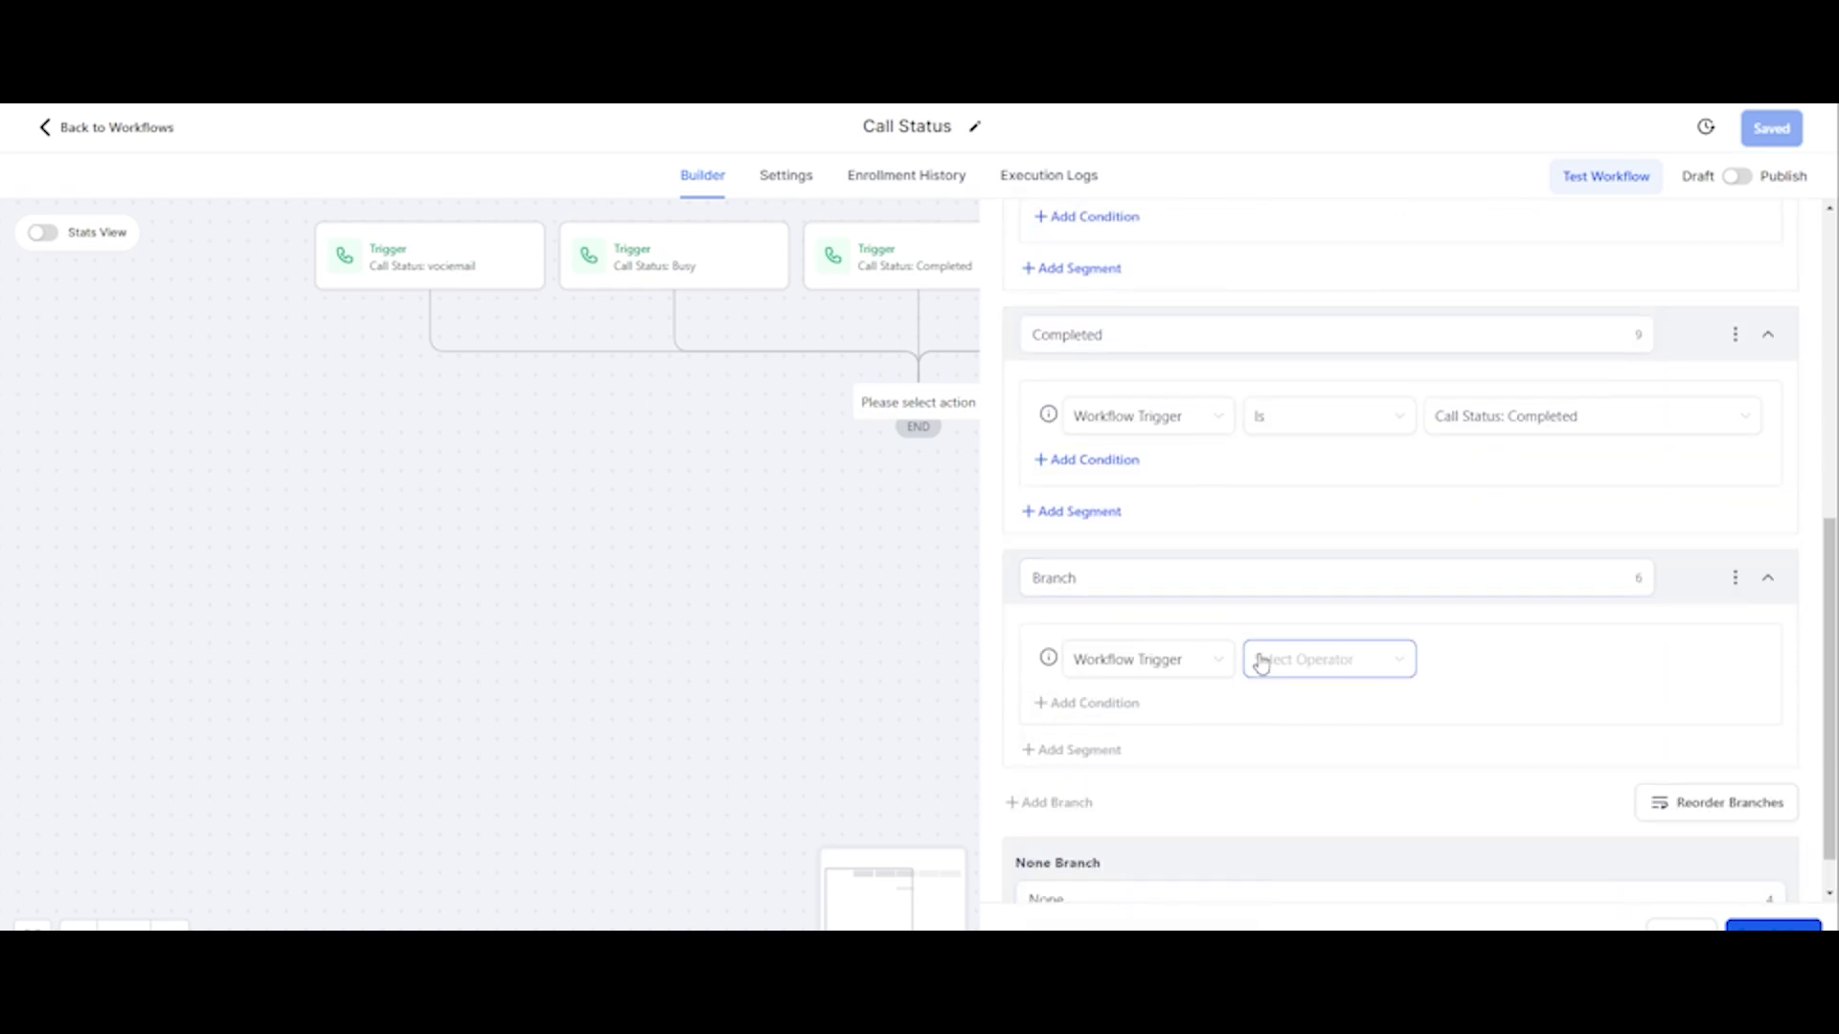
{"action": "left_click", "coordinate": [1262, 661]}
{"action": "left_click", "coordinate": [1272, 704]}
{"action": "left_click", "coordinate": [1453, 670]}
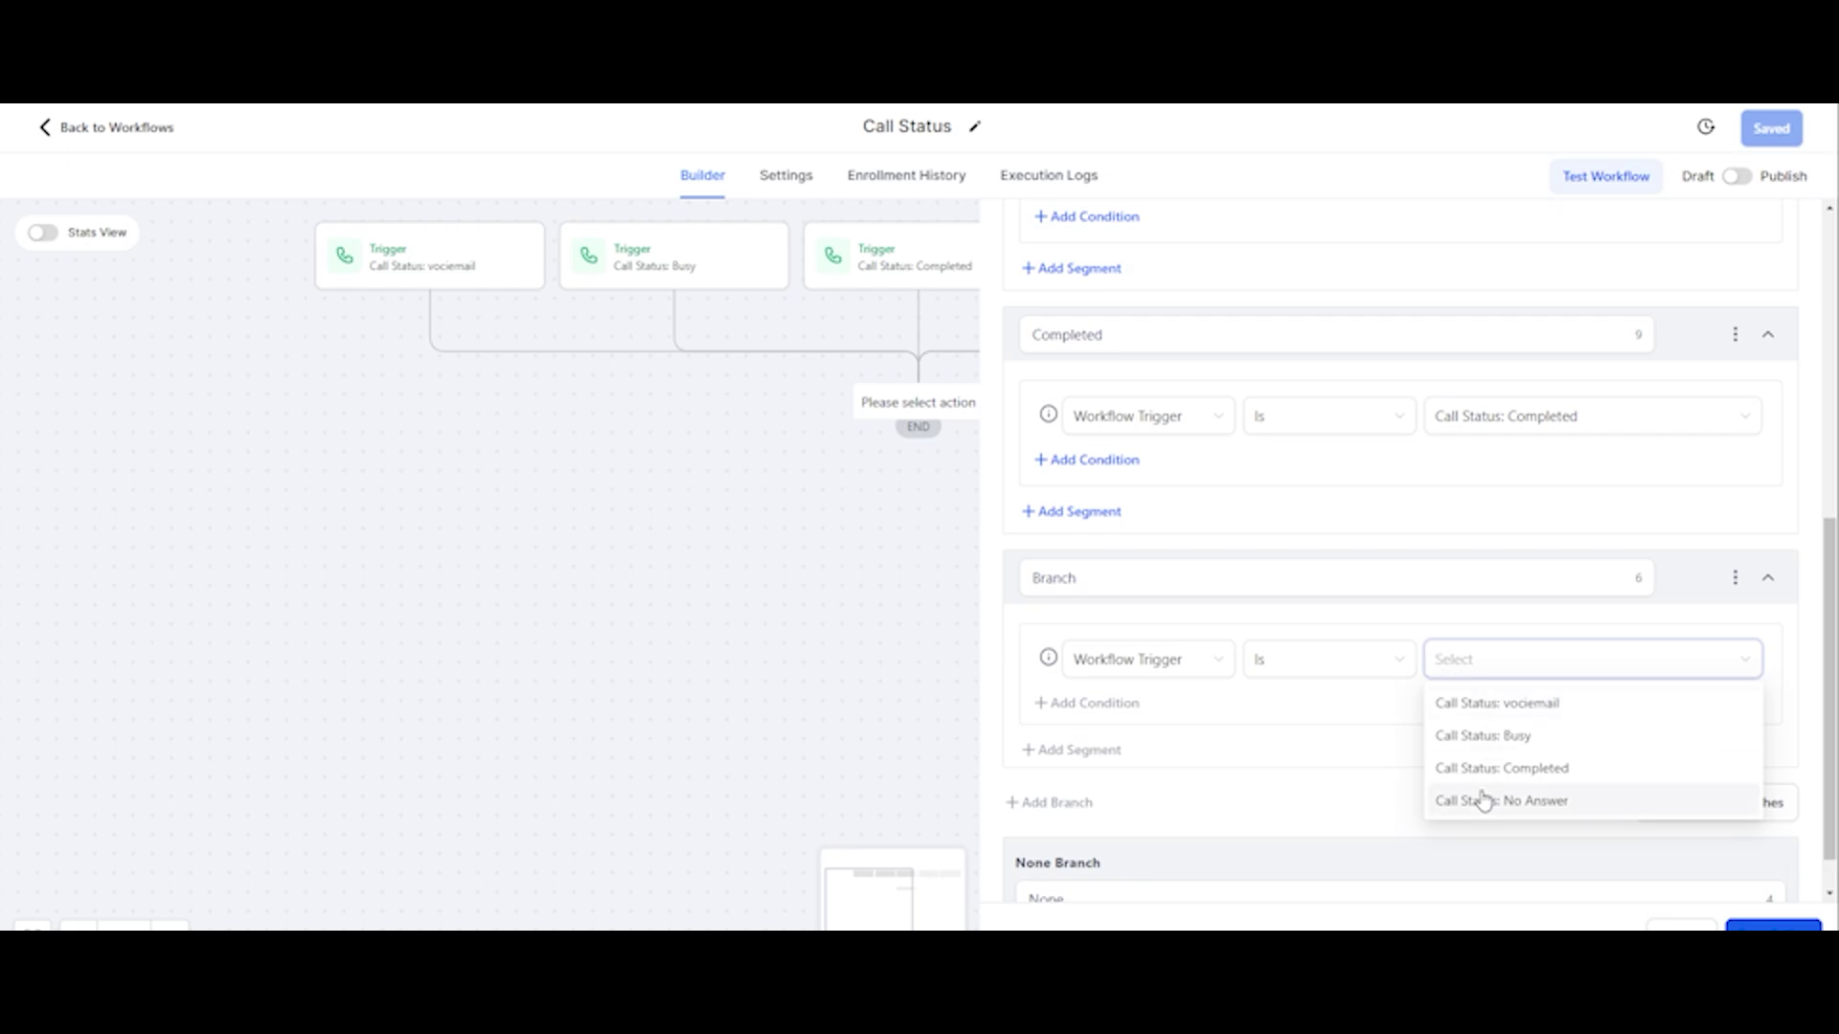
{"action": "left_click", "coordinate": [1483, 801]}
{"action": "left_click", "coordinate": [1113, 588]}
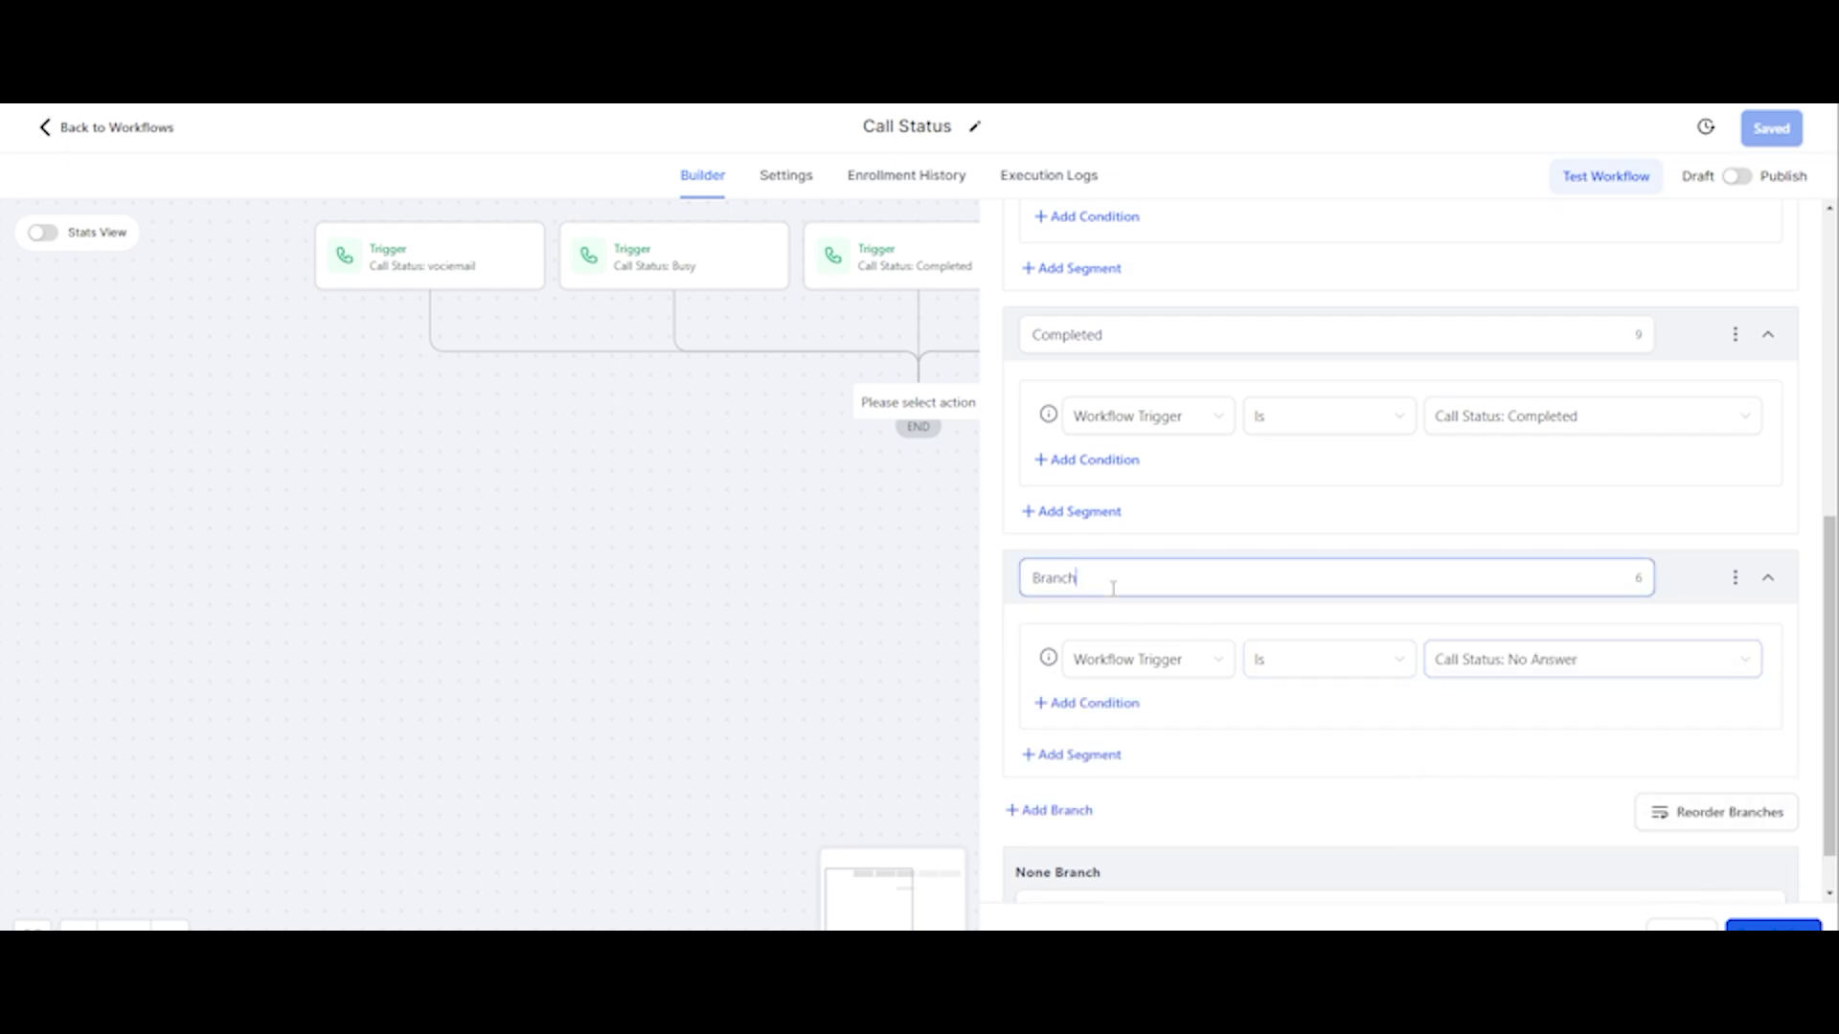
{"action": "key", "text": "ctrl+a"}
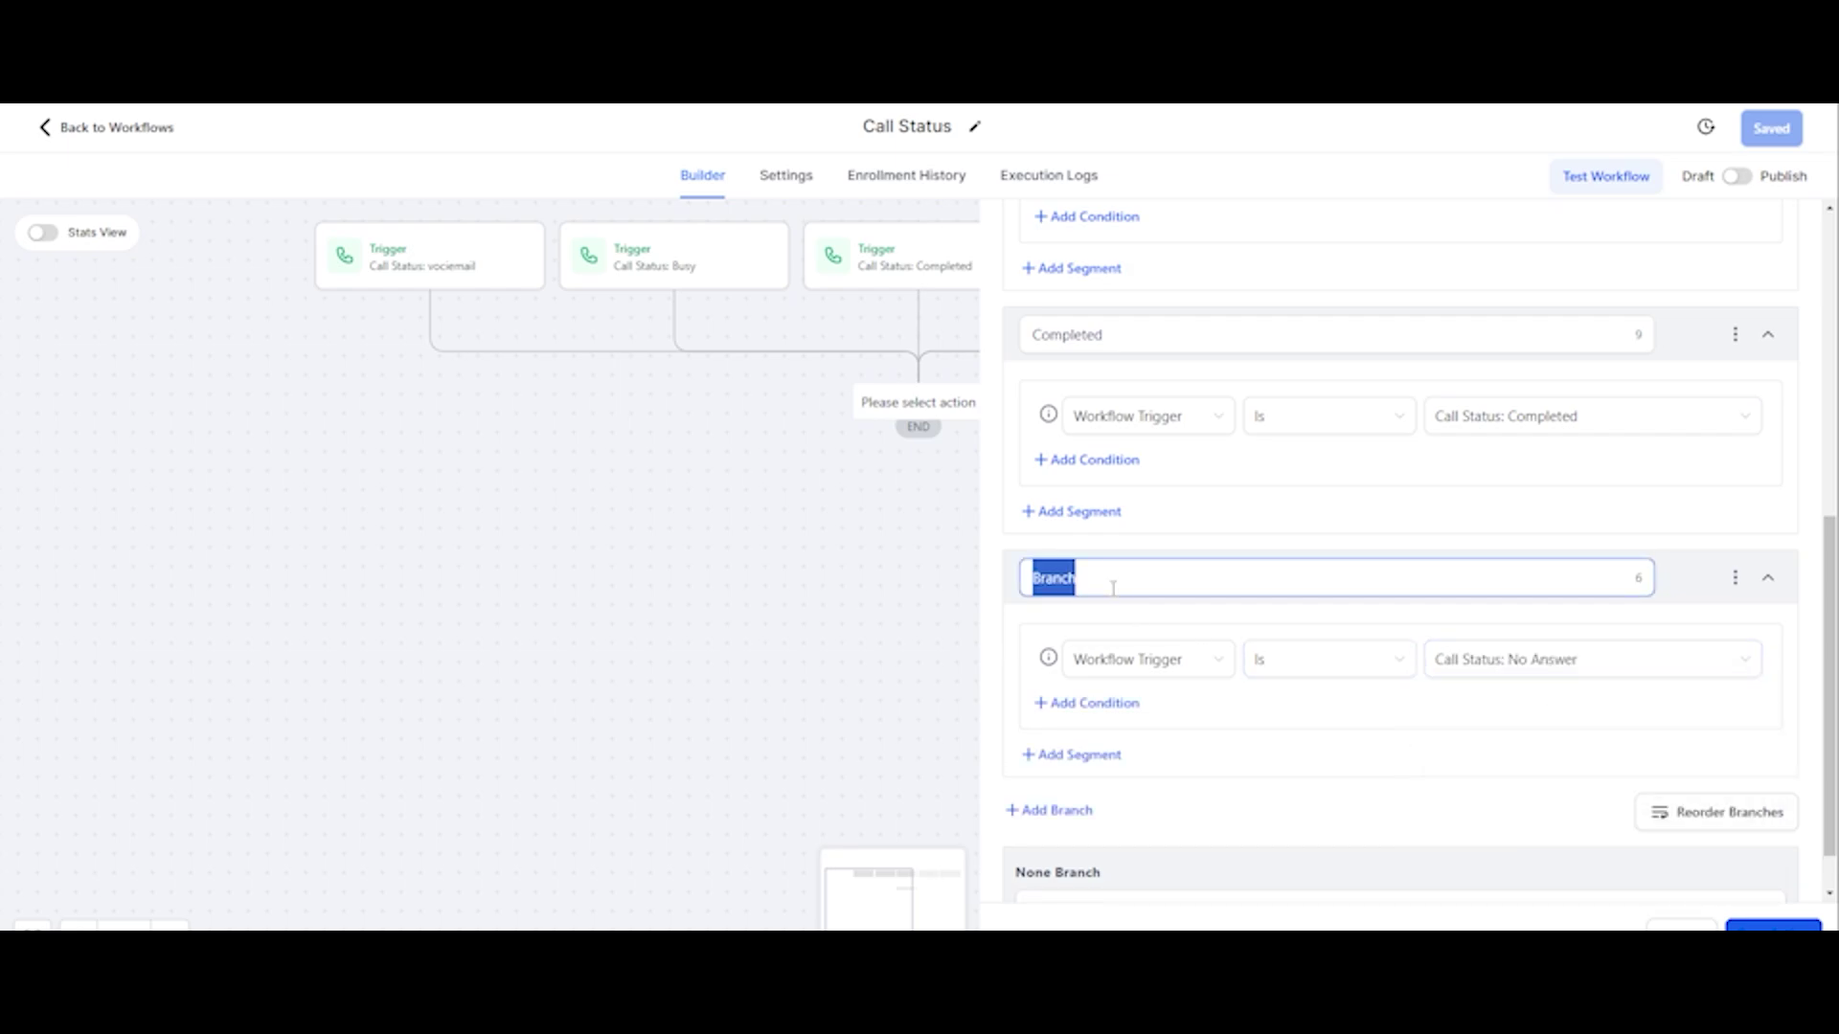
{"action": "type", "text": "No Answer"}
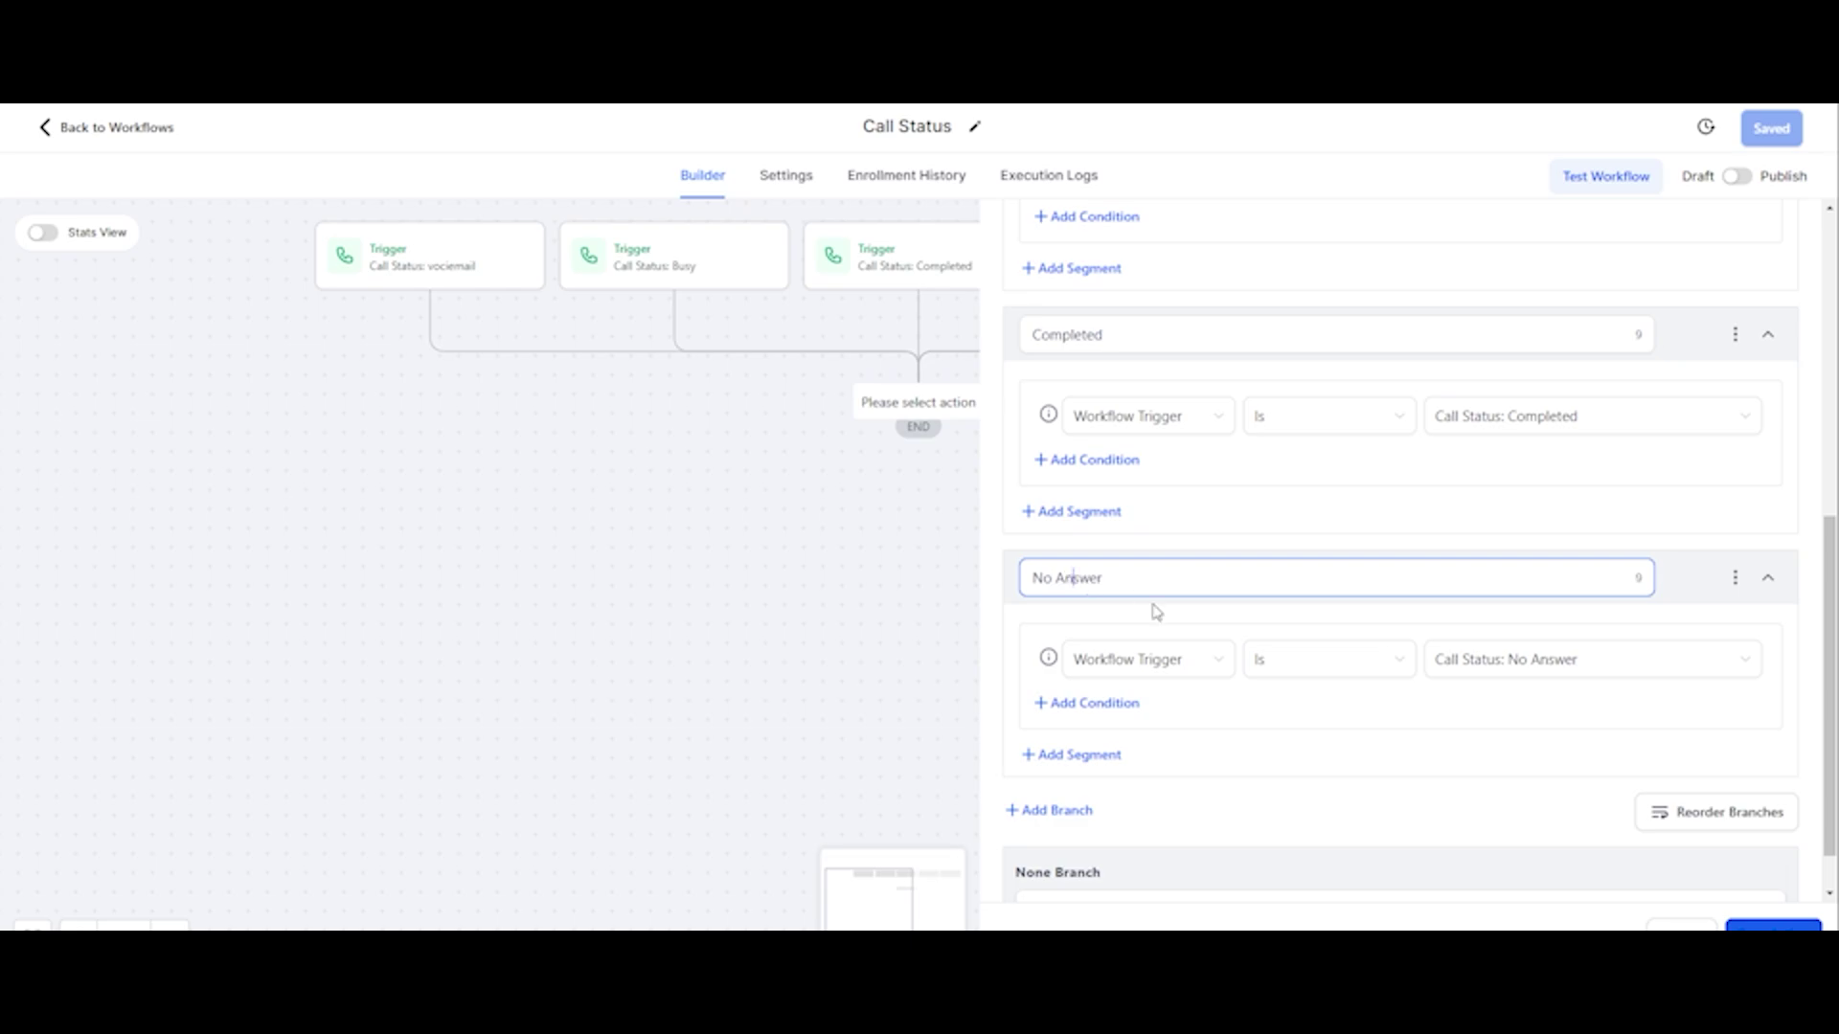
{"action": "scroll", "coordinate": [1156, 611], "scroll_direction": "down", "scroll_amount": 1}
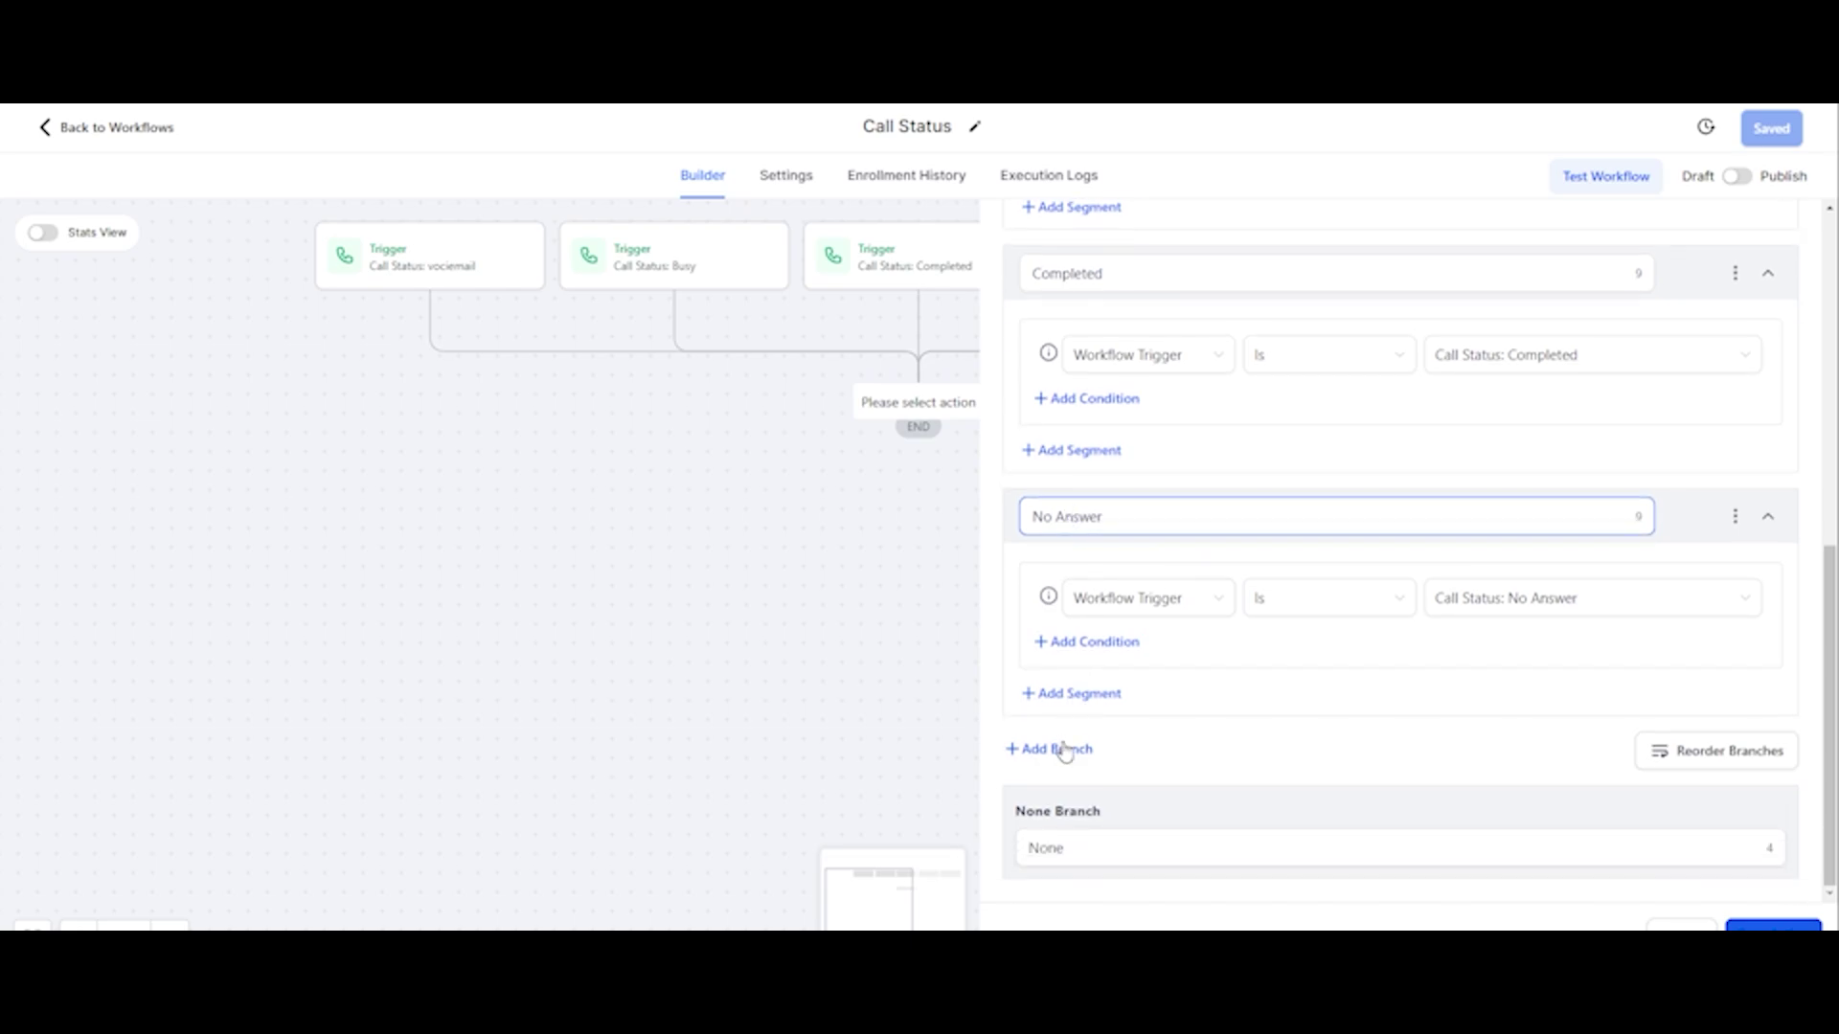
{"action": "left_click", "coordinate": [1062, 751]}
{"action": "left_click", "coordinate": [1128, 661]}
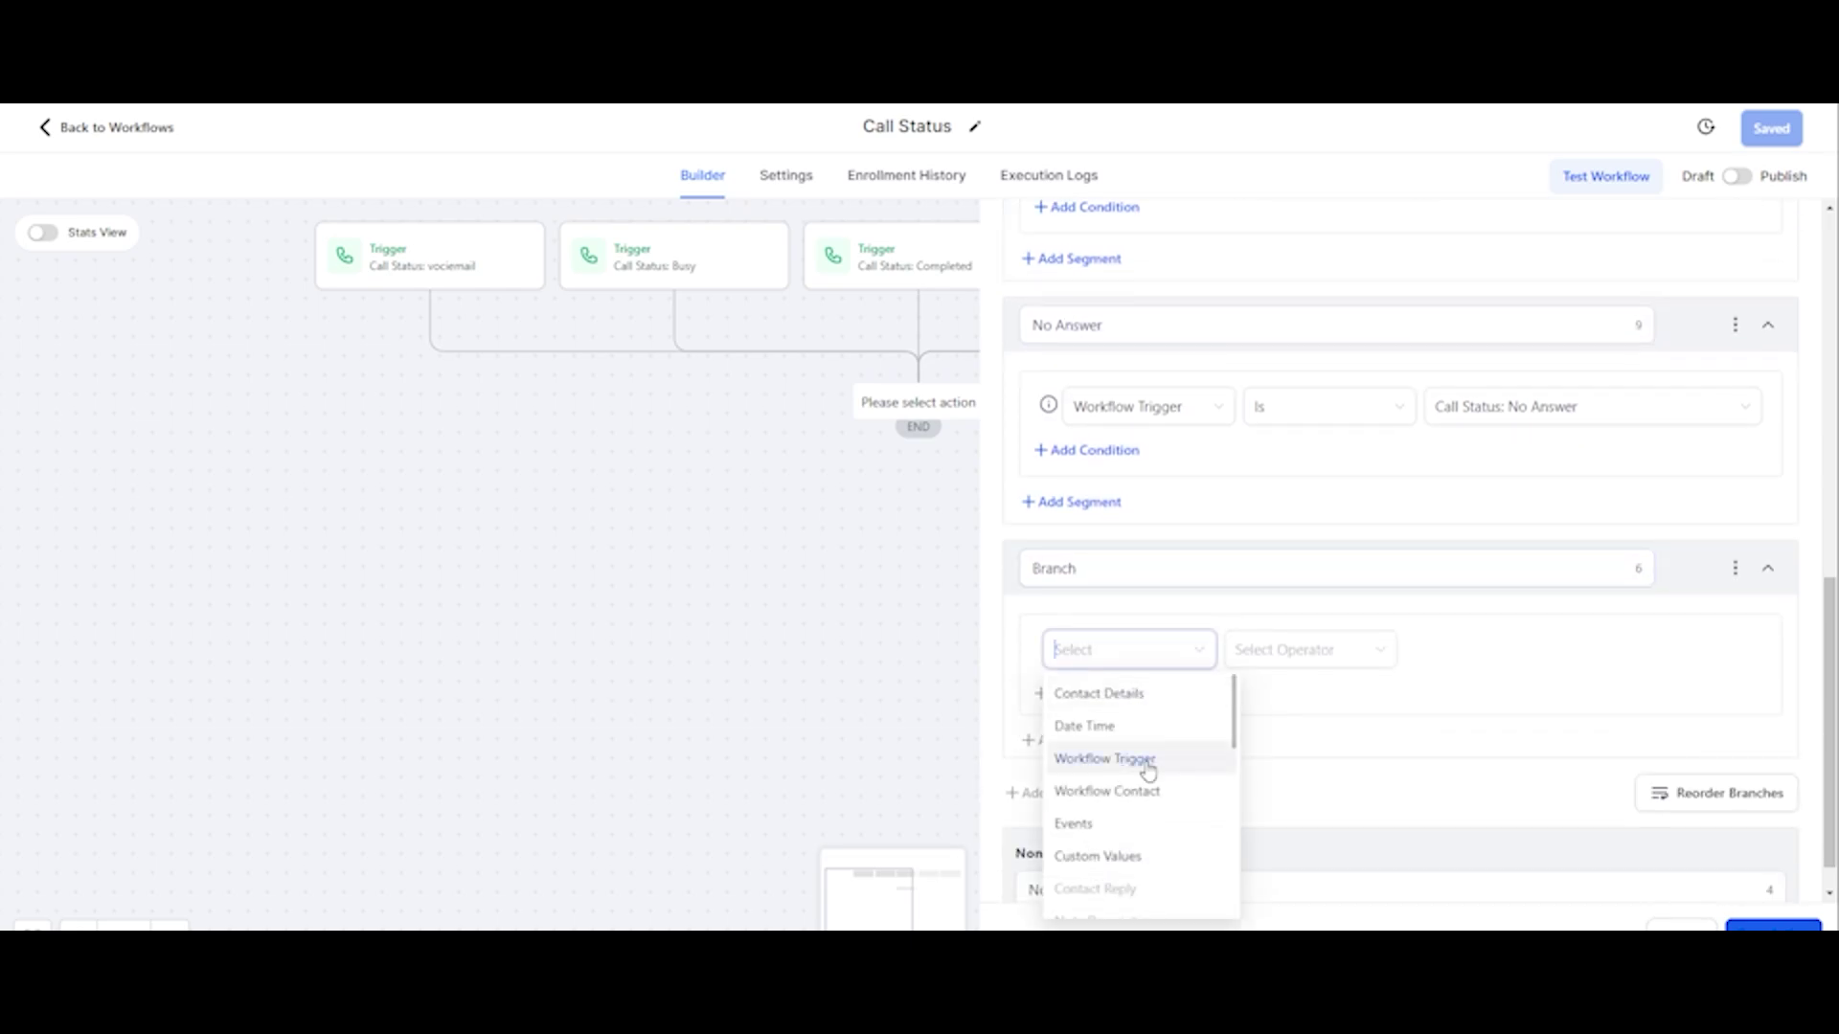
{"action": "left_click", "coordinate": [1140, 760]}
{"action": "left_click", "coordinate": [1312, 659]}
{"action": "left_click", "coordinate": [1331, 693]}
{"action": "left_click", "coordinate": [1482, 655]}
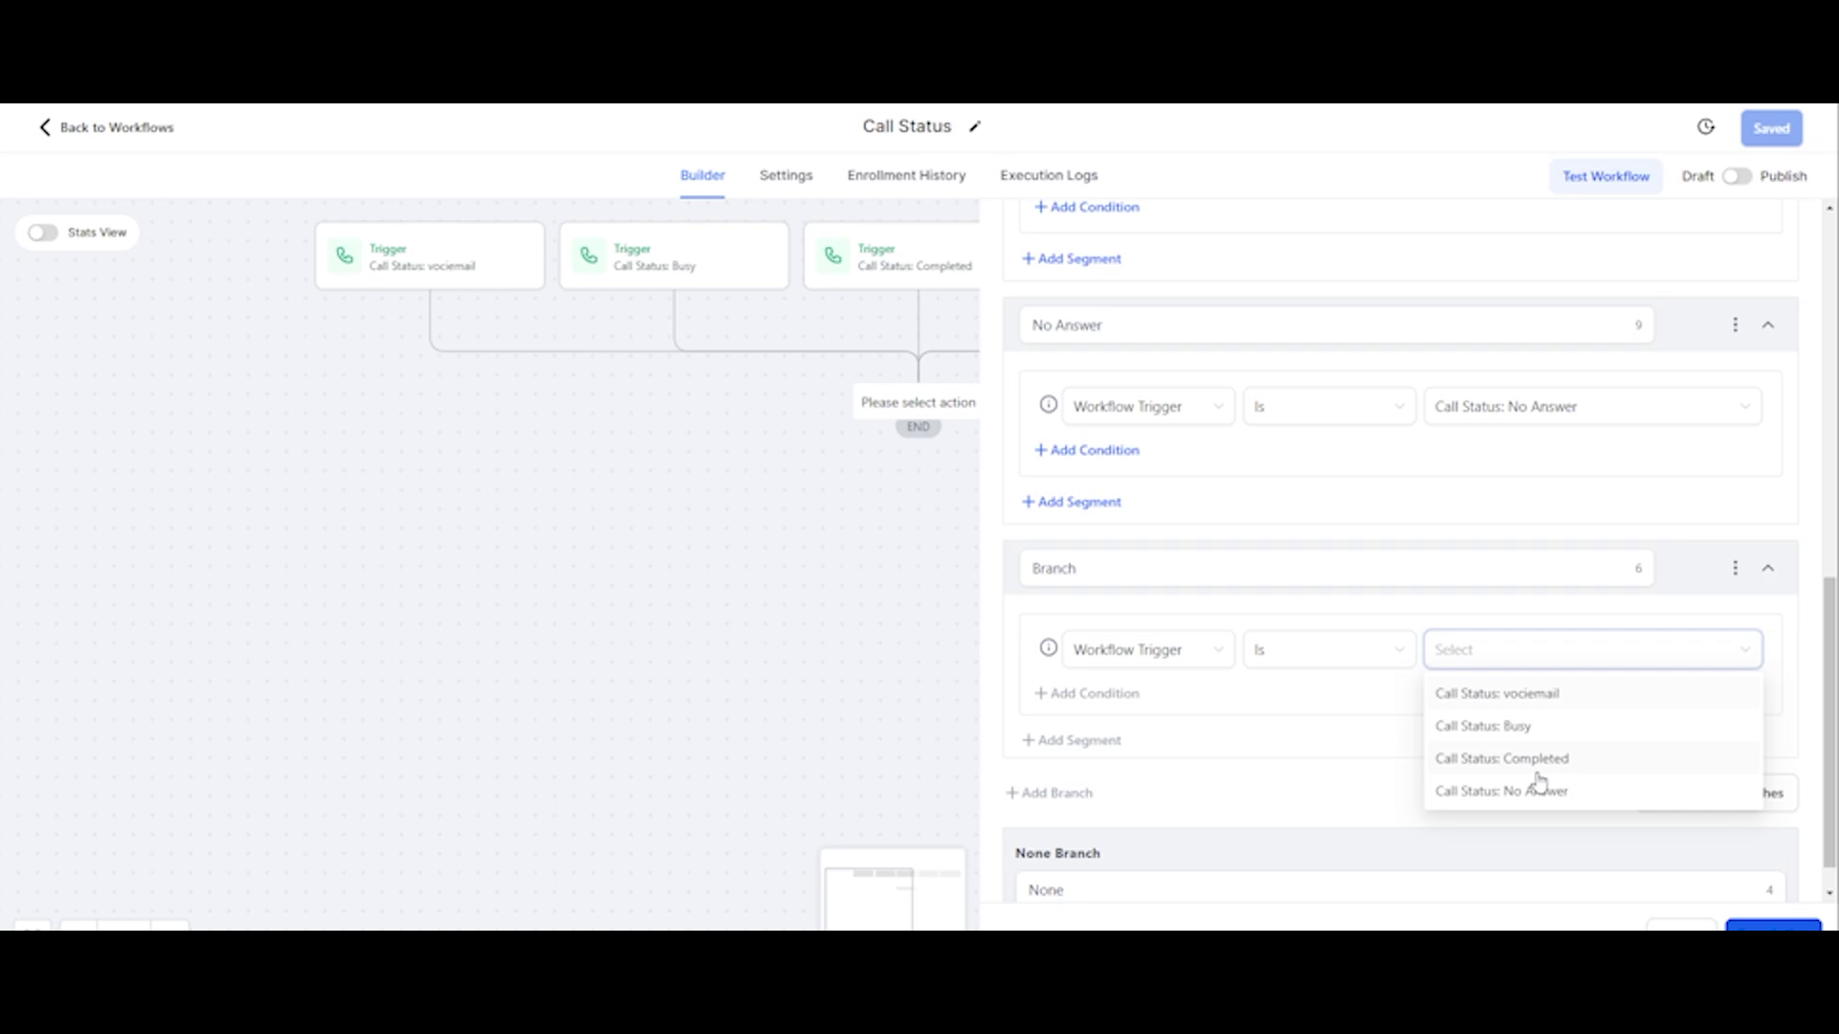
{"action": "scroll", "coordinate": [1510, 475], "scroll_direction": "up", "scroll_amount": 2}
{"action": "scroll", "coordinate": [1510, 474], "scroll_direction": "up", "scroll_amount": 5}
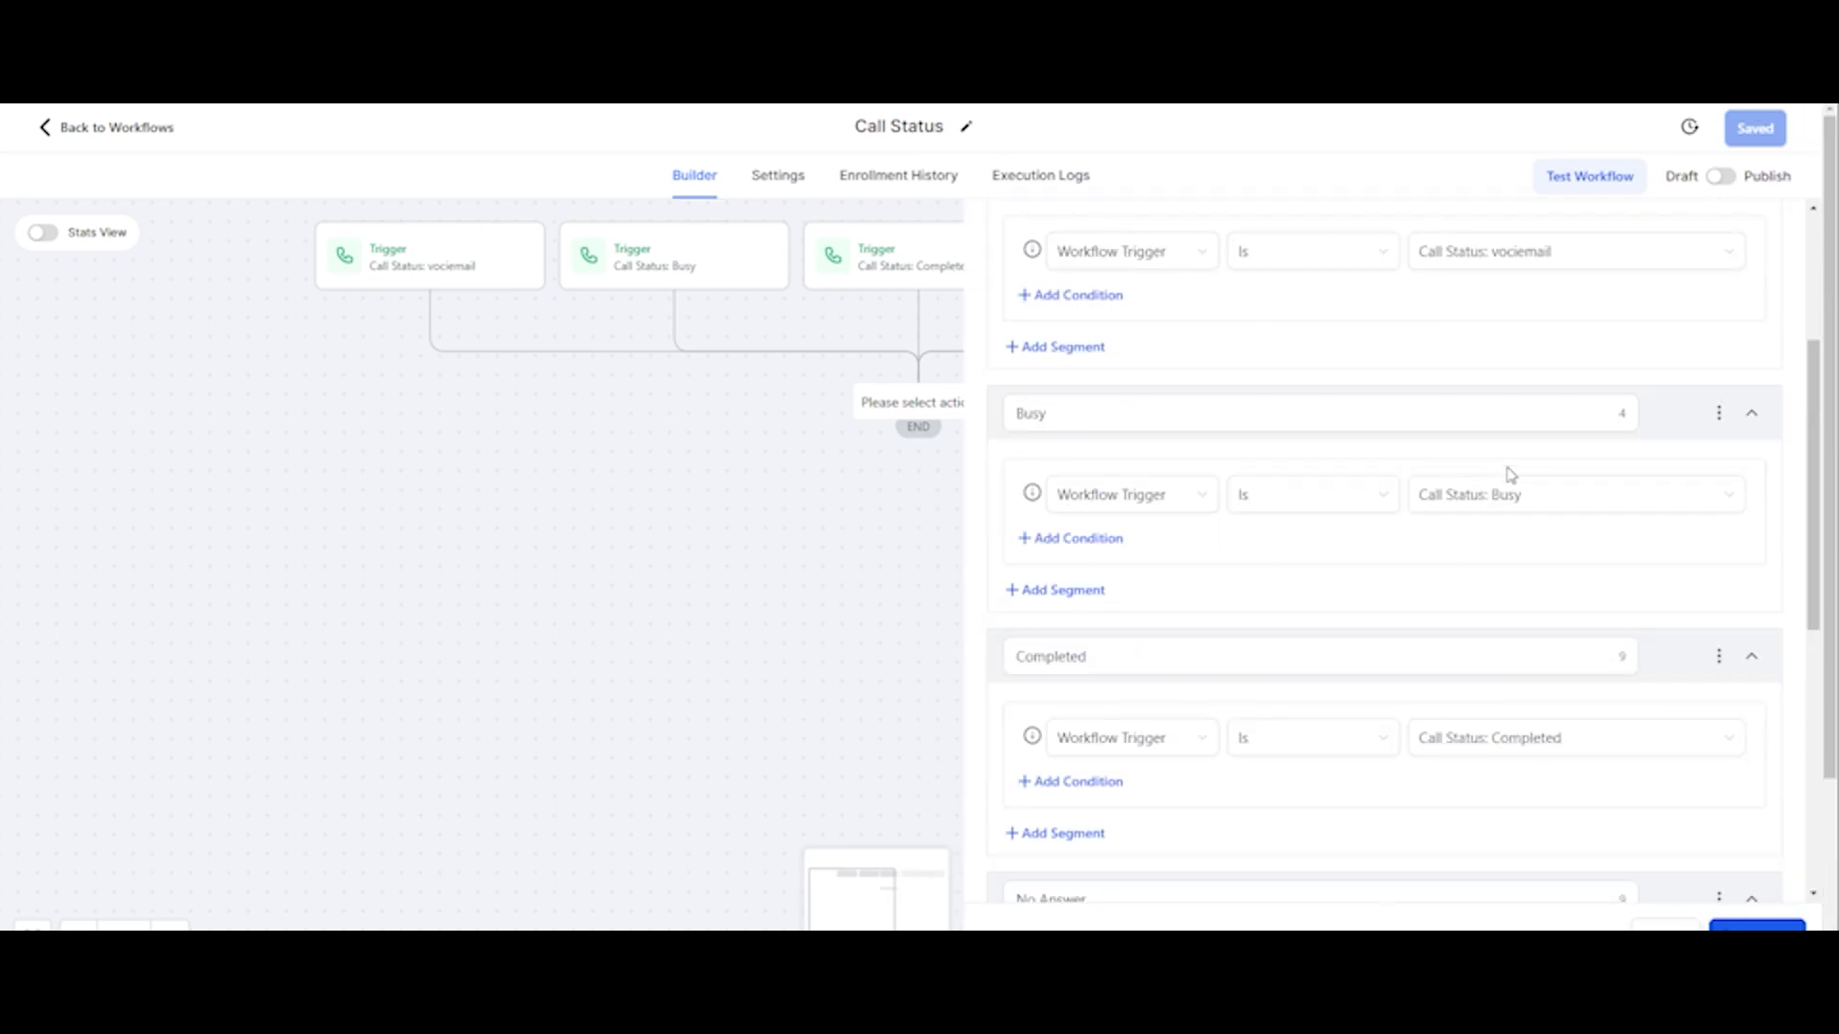
{"action": "scroll", "coordinate": [1510, 474], "scroll_direction": "down", "scroll_amount": 4}
{"action": "scroll", "coordinate": [1533, 498], "scroll_direction": "down", "scroll_amount": 3}
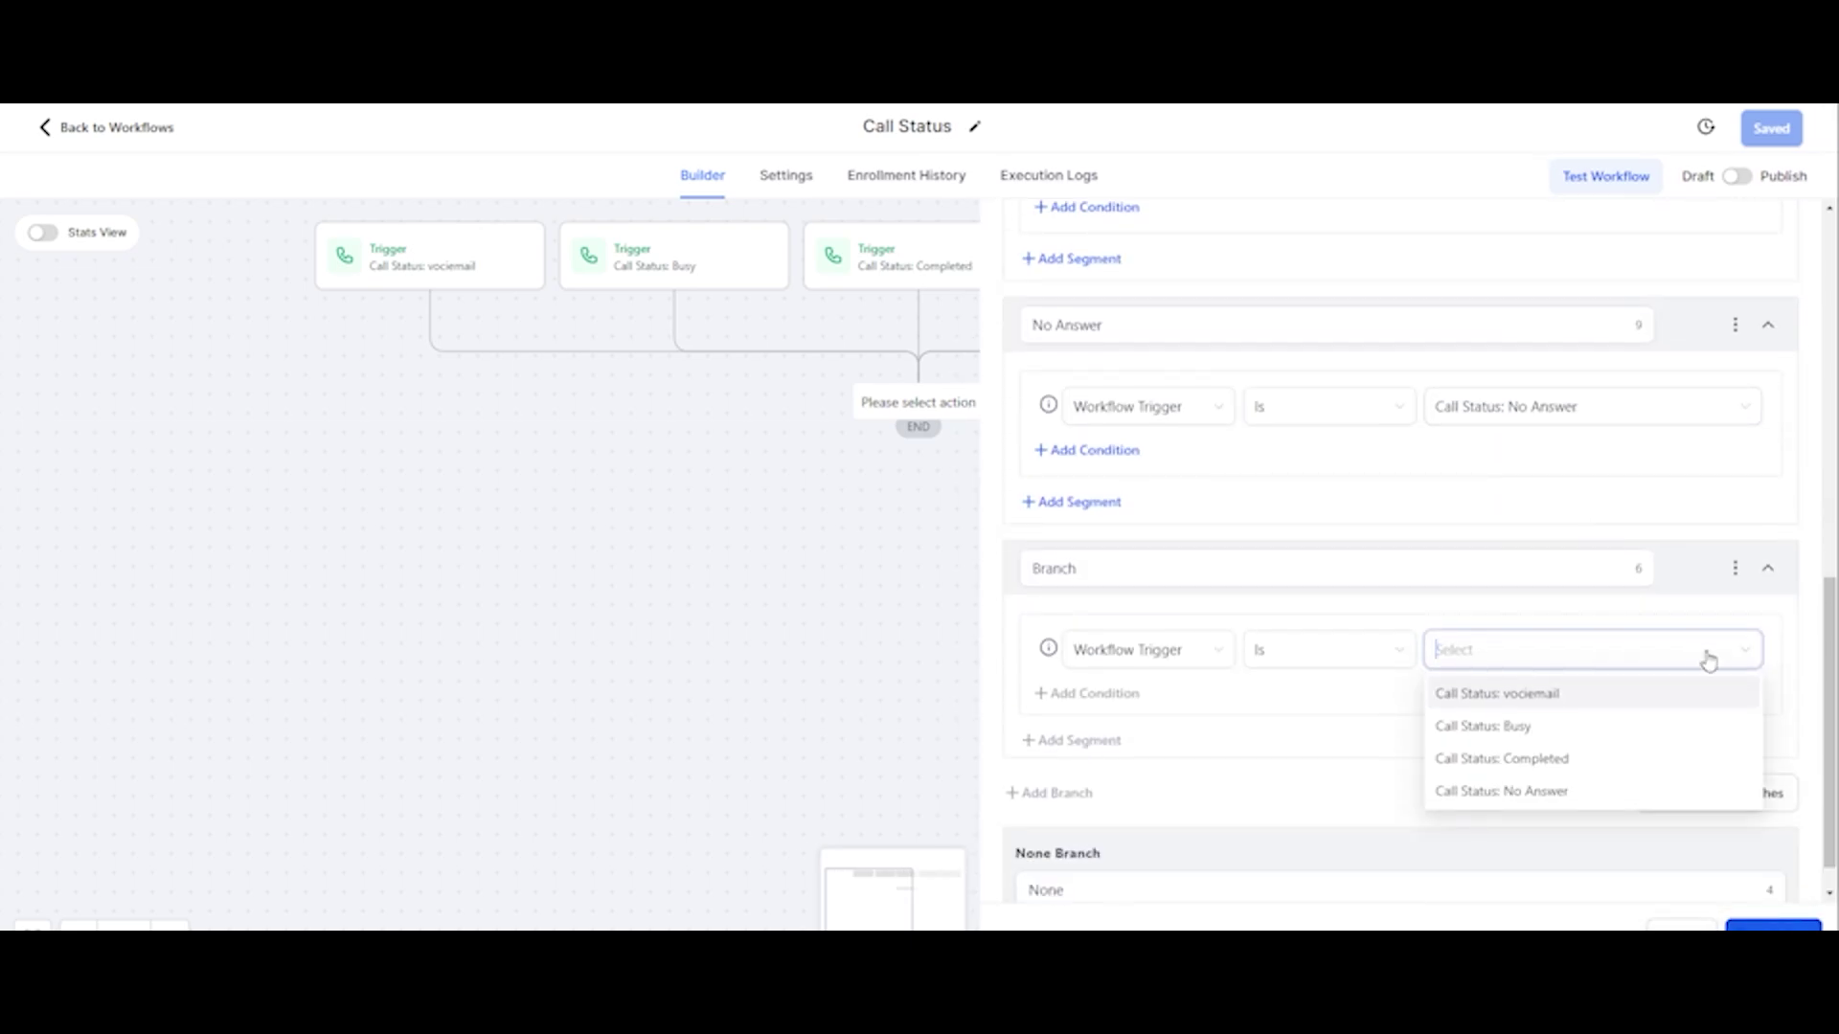
{"action": "left_click", "coordinate": [1713, 571]}
{"action": "left_click", "coordinate": [1735, 568]}
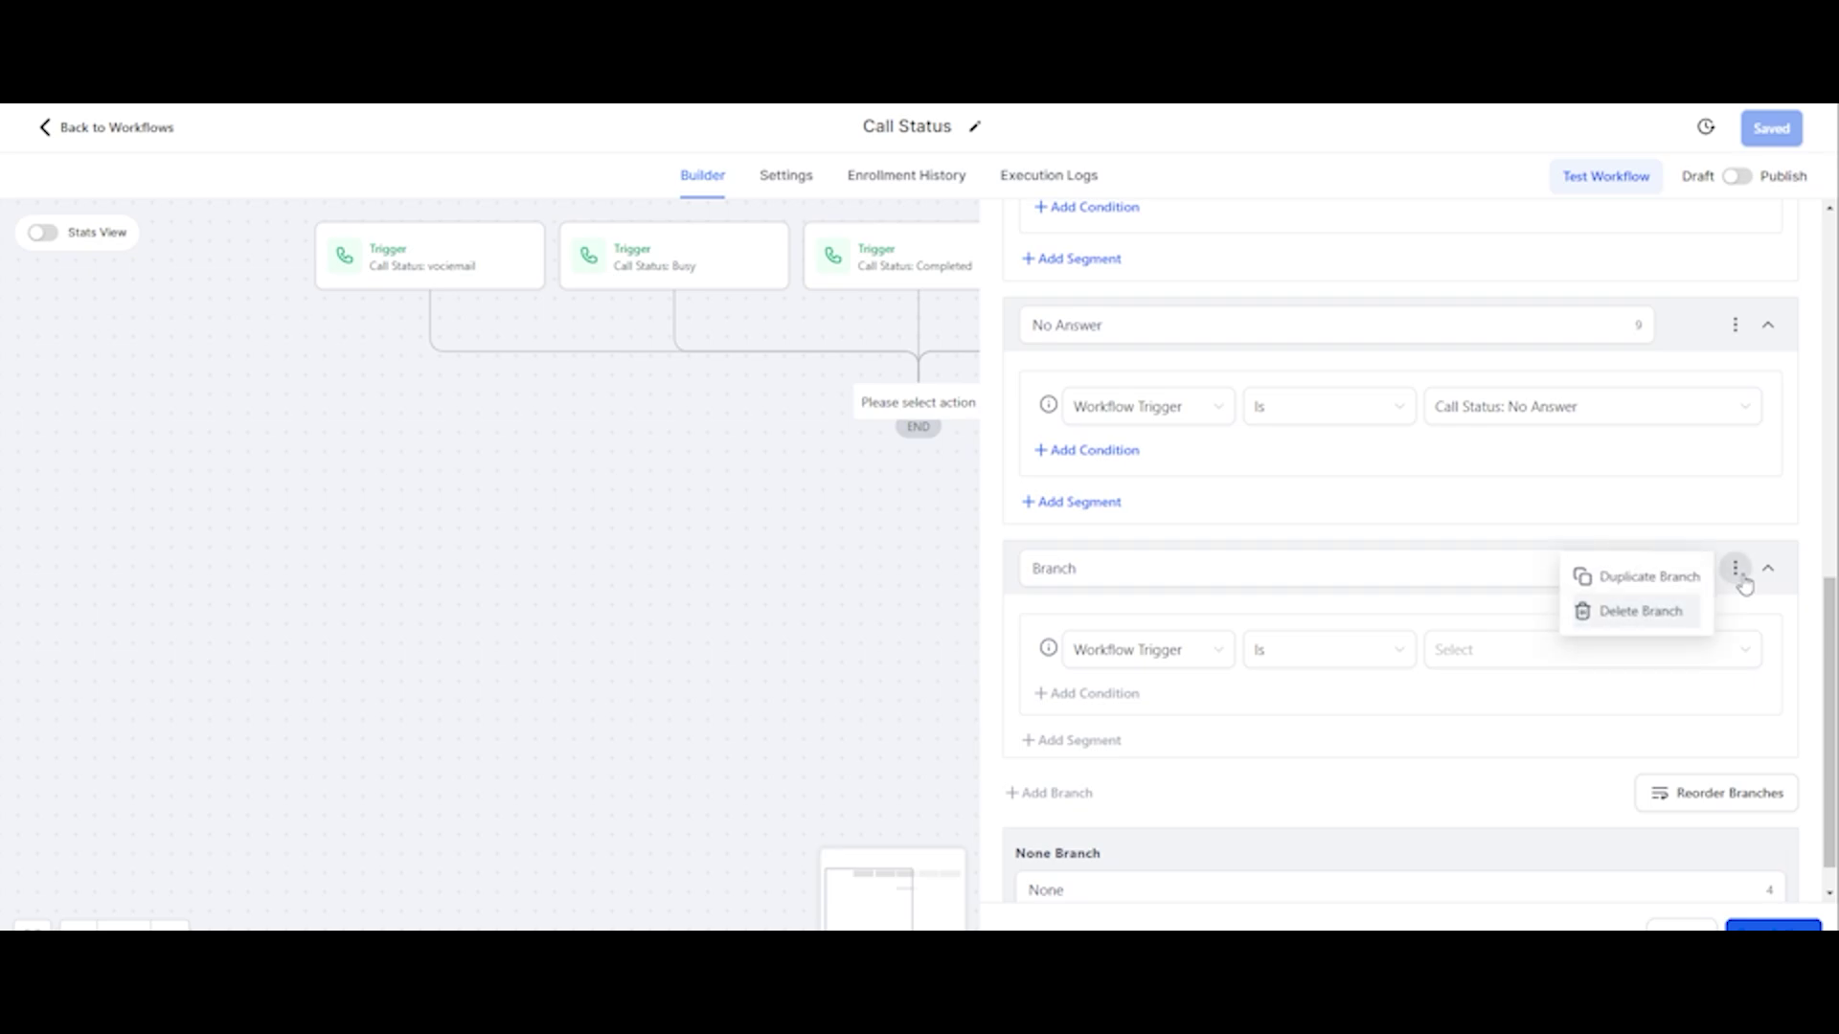
{"action": "left_click", "coordinate": [1659, 616]}
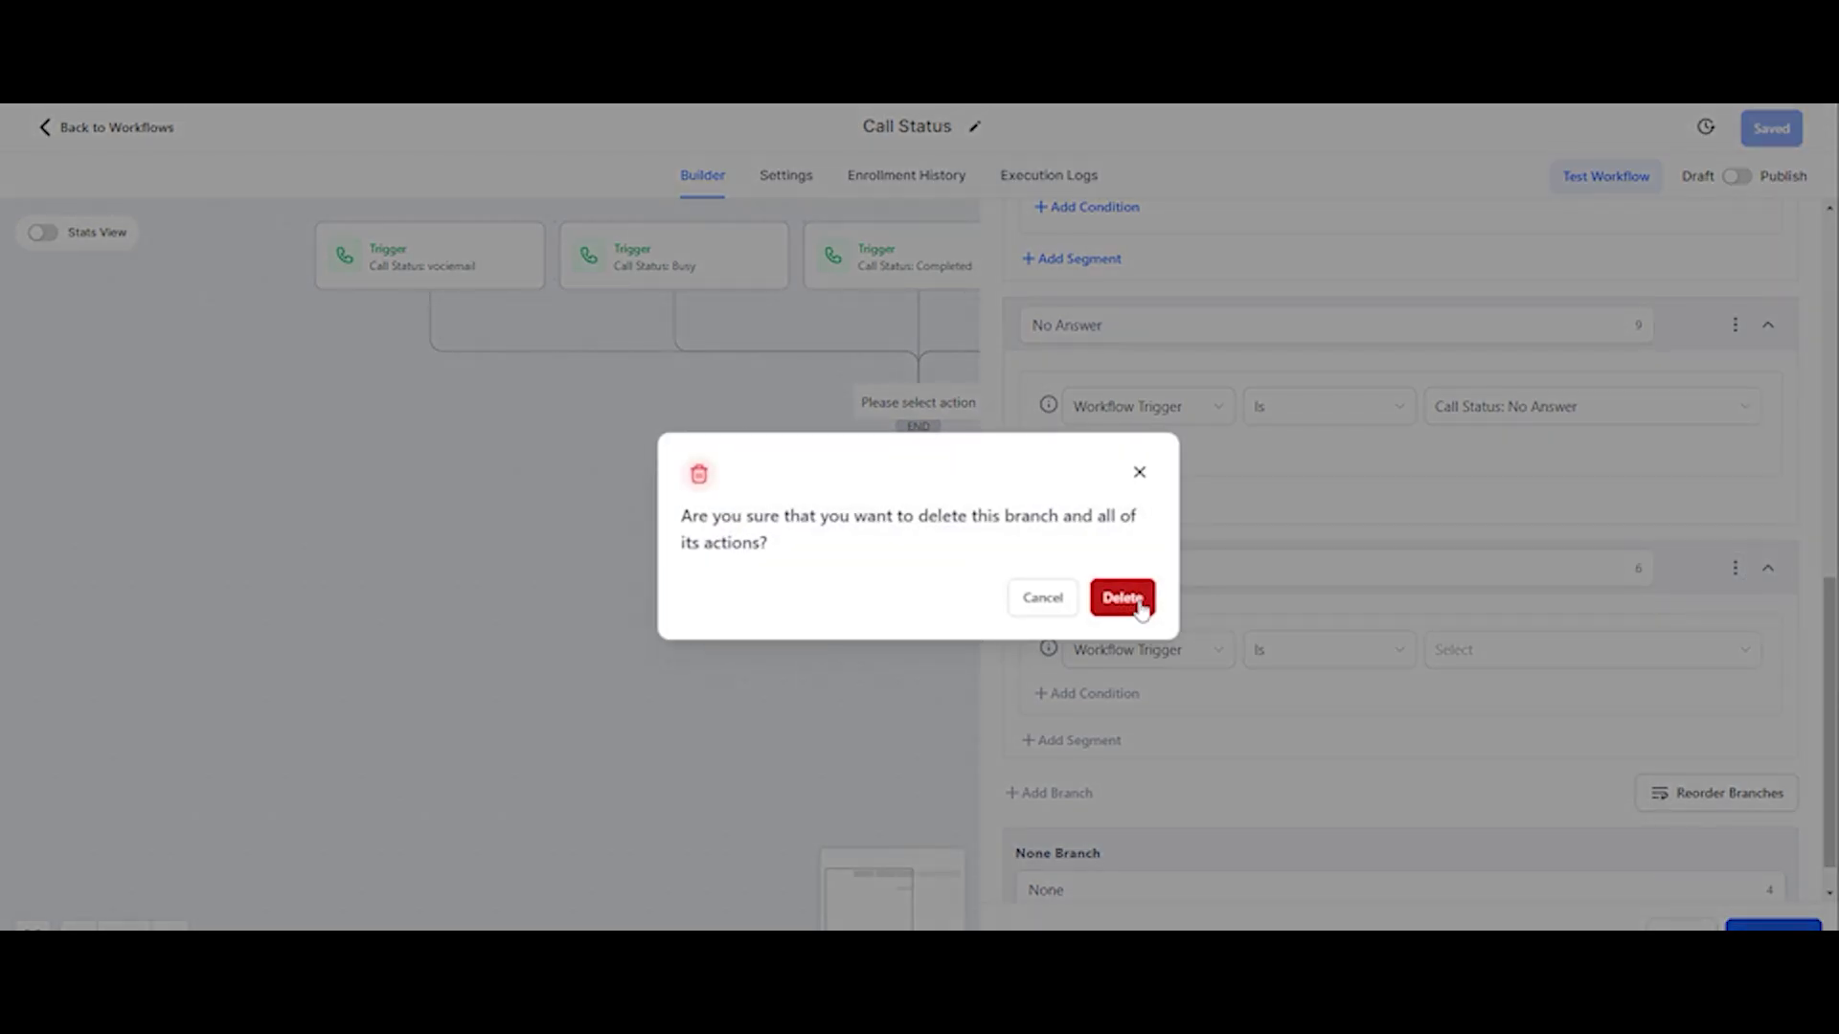
{"action": "left_click", "coordinate": [1123, 598]}
Save the Condition action and correct the first trigger's name to "Call Status: voicemail"
{"action": "scroll", "coordinate": [1409, 550], "scroll_direction": "up", "scroll_amount": 4}
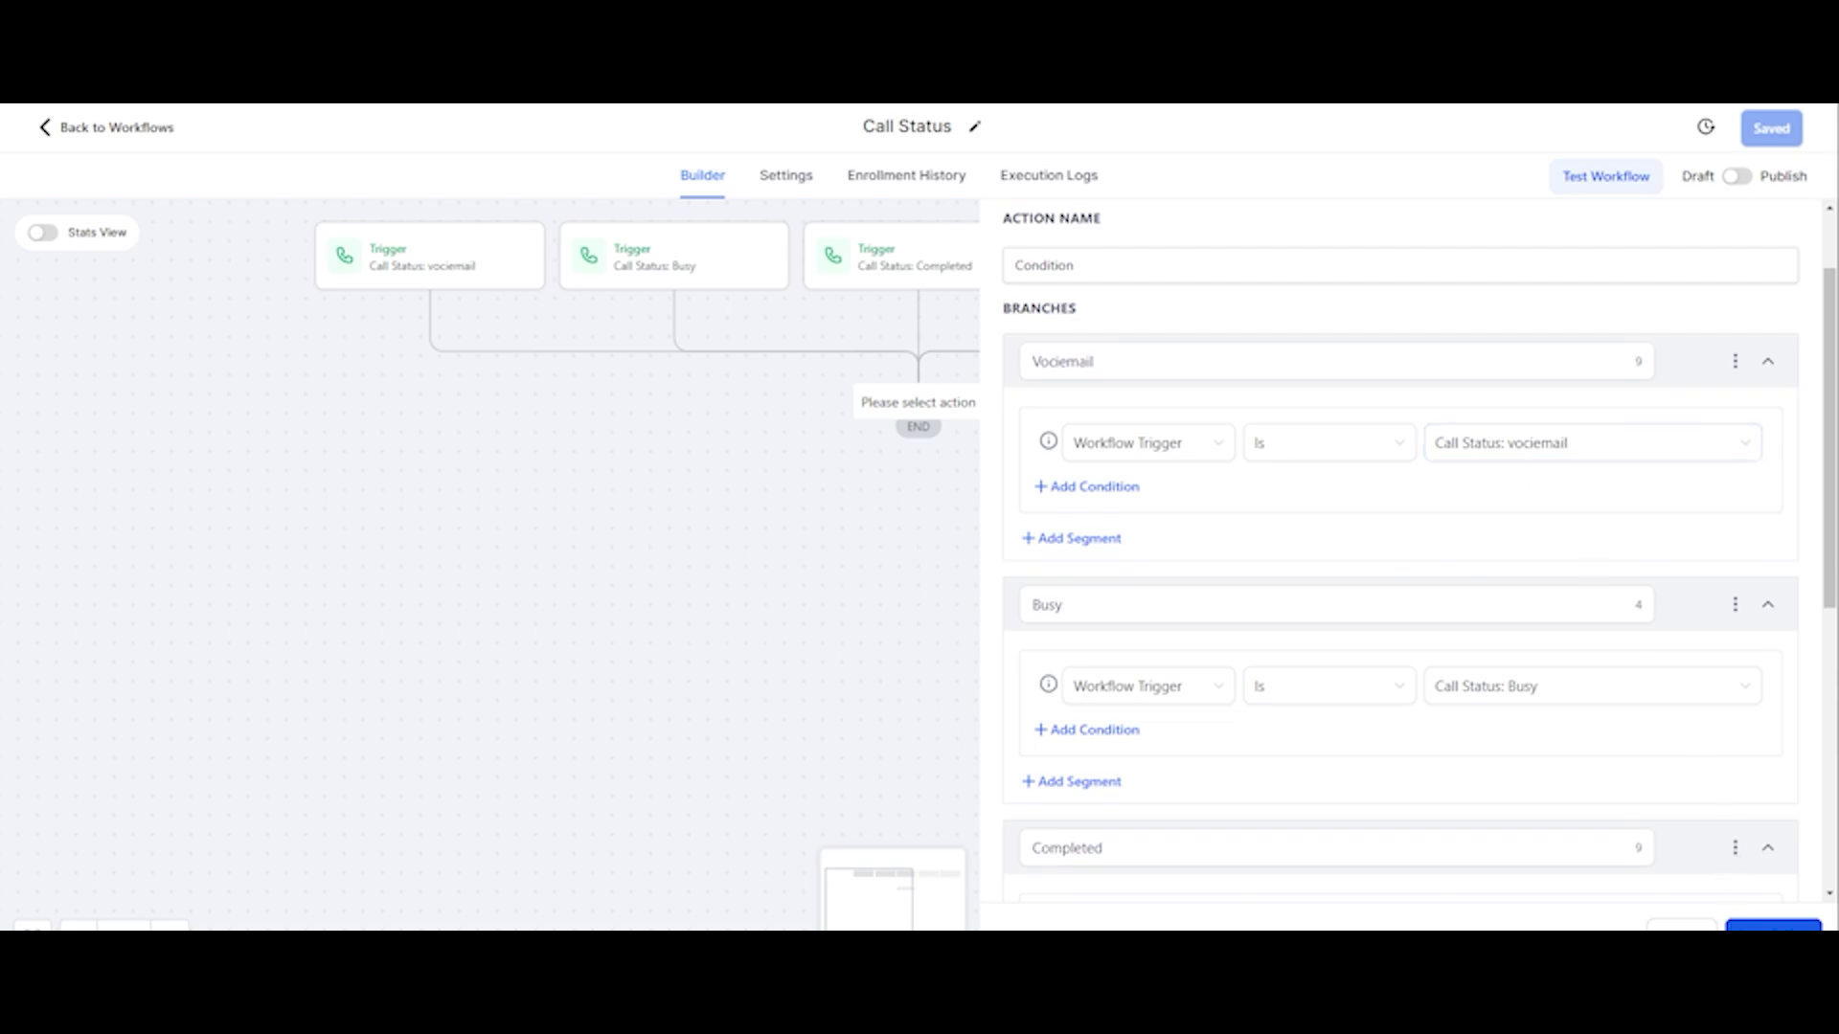
{"action": "left_click", "coordinate": [1773, 924]}
{"action": "left_click", "coordinate": [492, 246]}
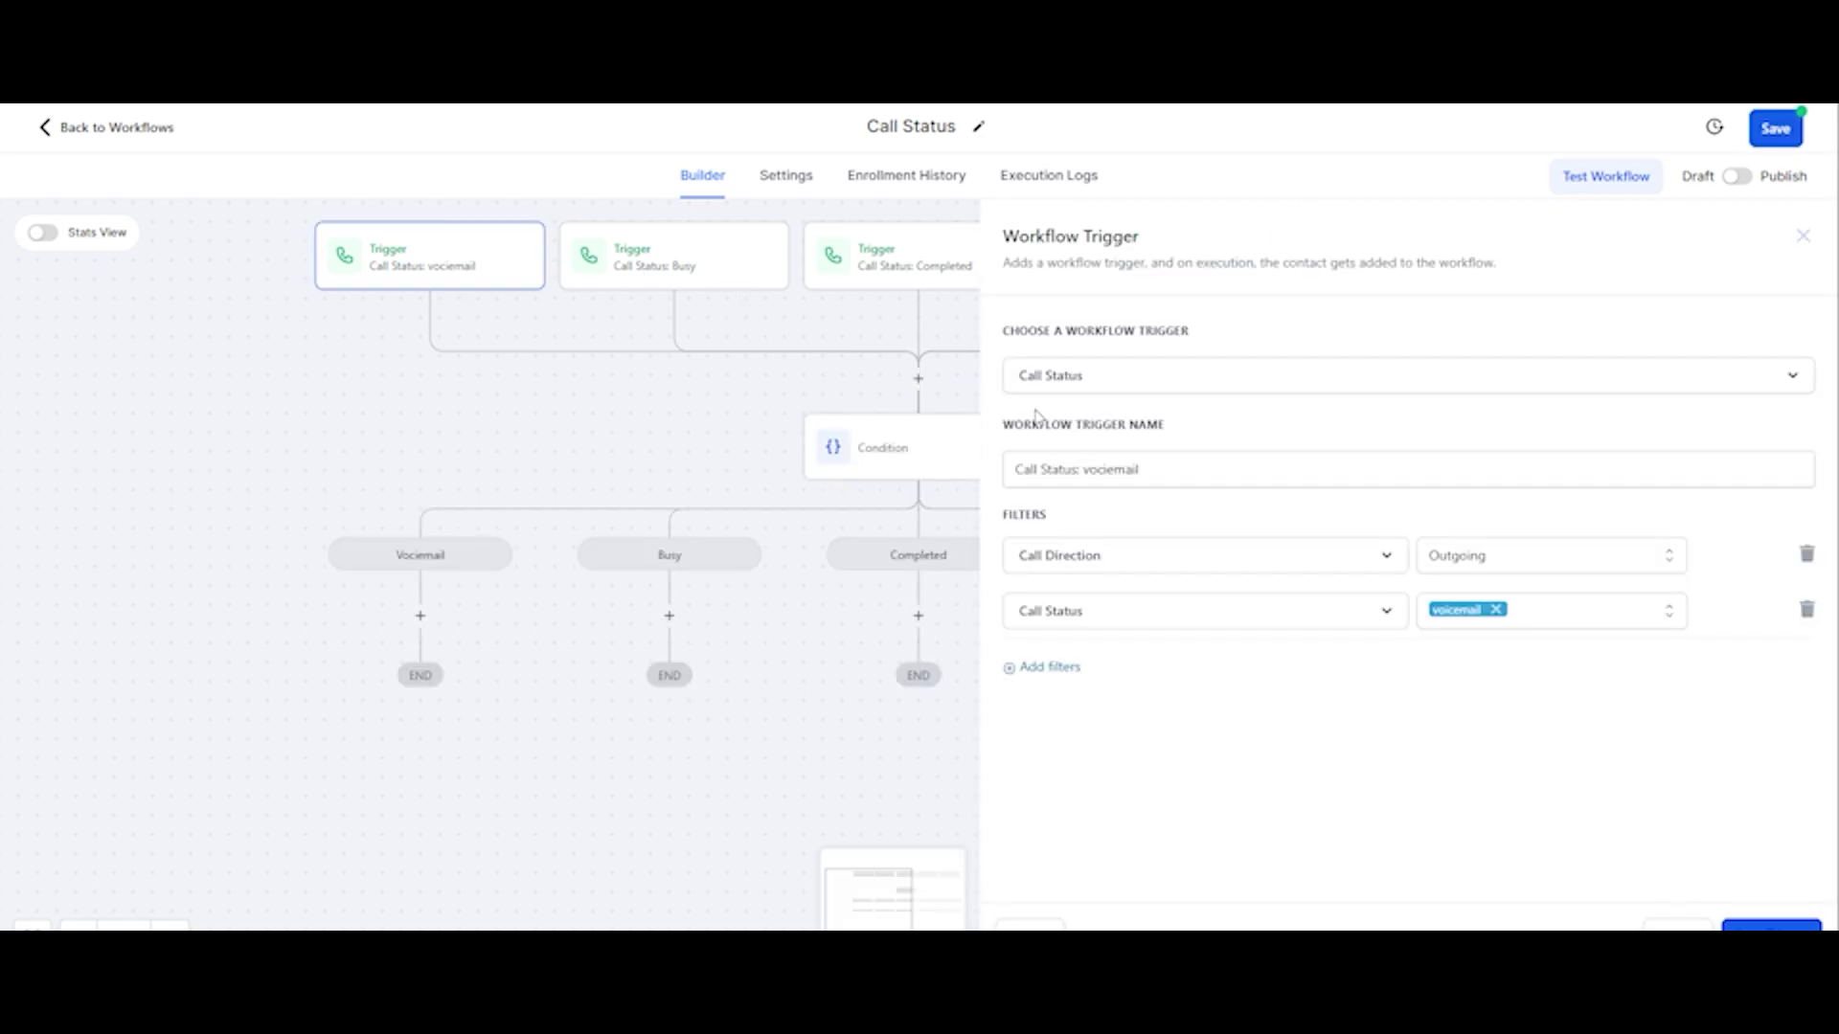
{"action": "left_click_drag", "start_coordinate": [1149, 467], "coordinate": [1101, 482]}
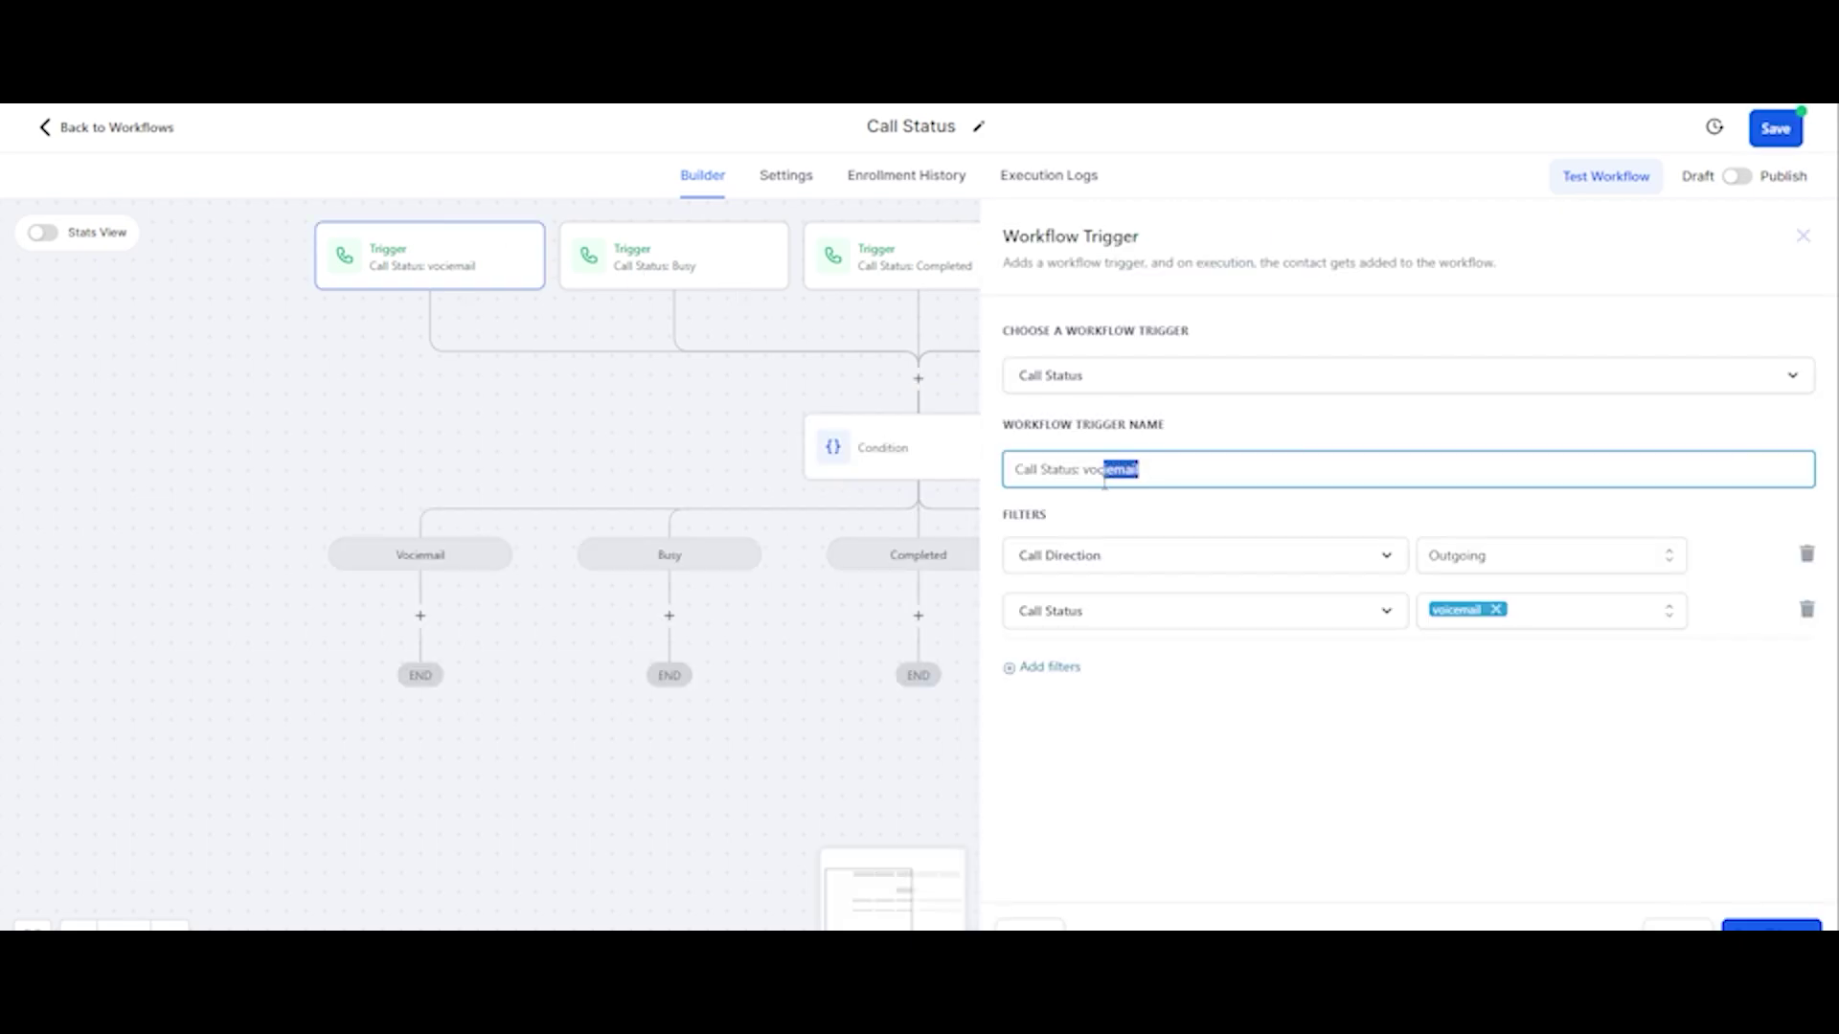
{"action": "key", "text": "BackSpace"}
{"action": "left_click", "coordinate": [1771, 925]}
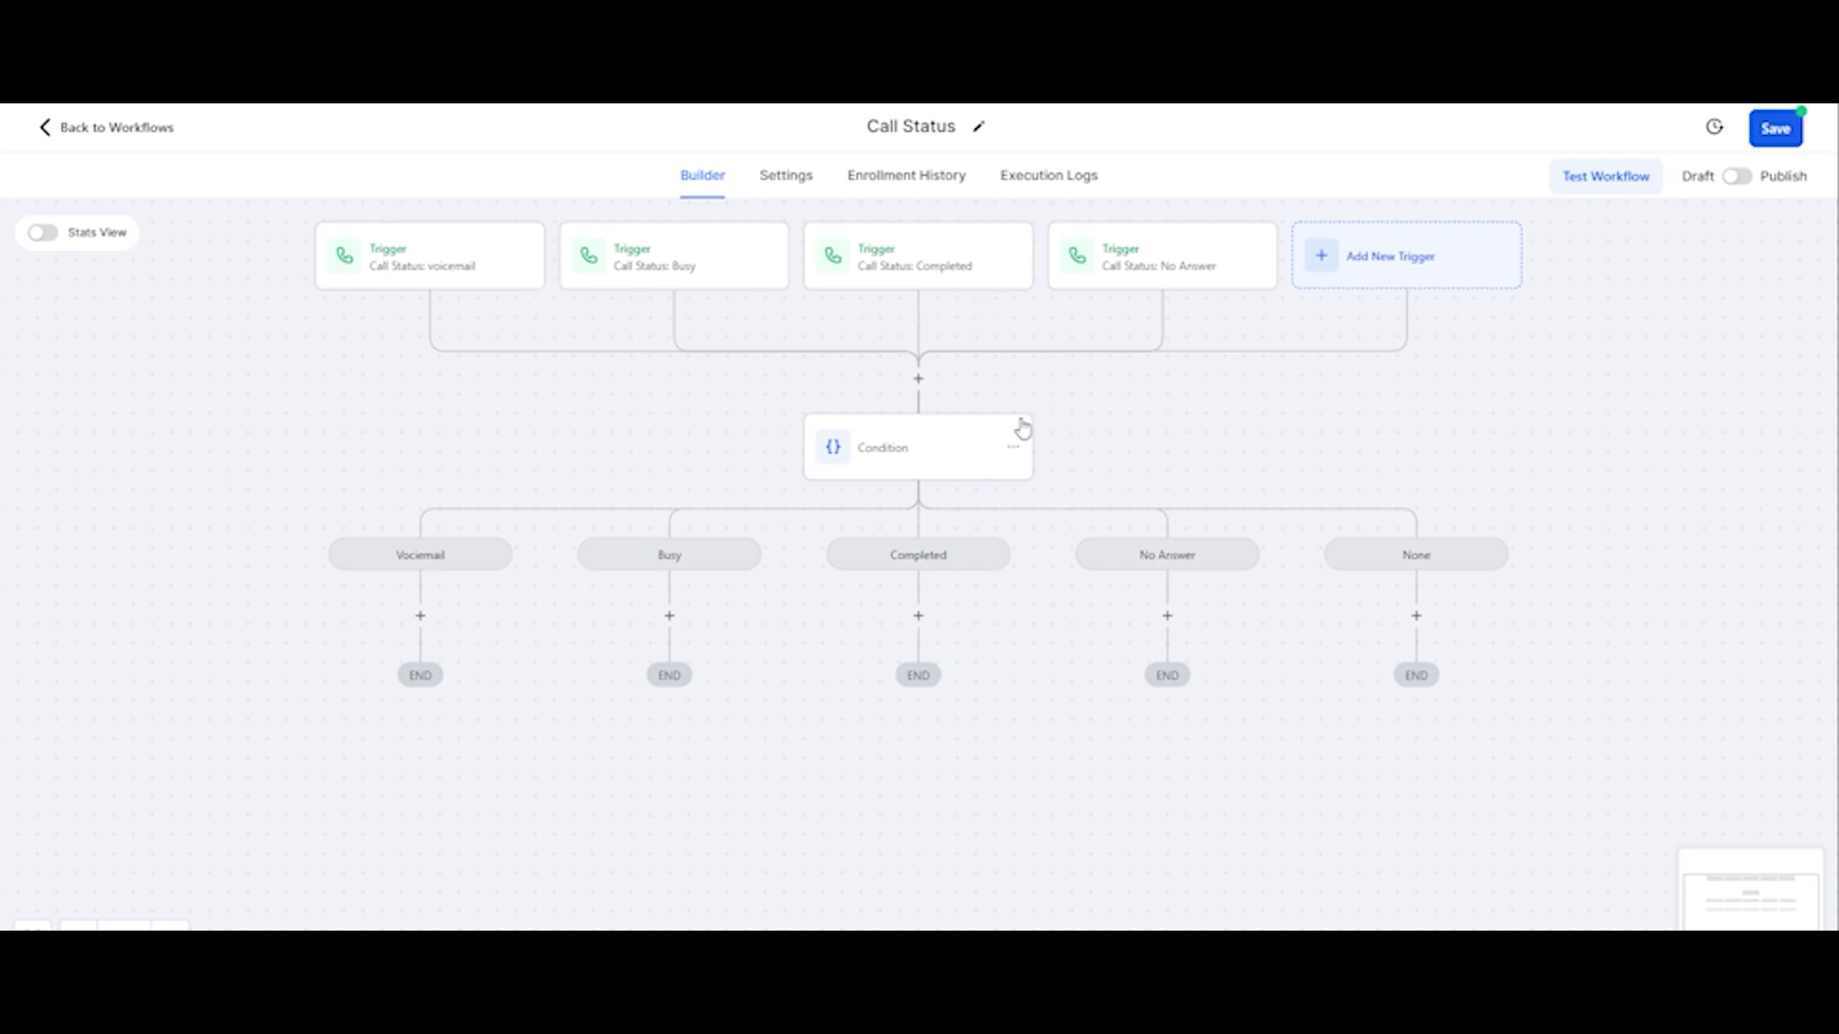
Add a Create/Update Opportunity action to the voicemail branch with pipeline Power Dialer and stage "Vociemail"
{"action": "left_click", "coordinate": [421, 615]}
{"action": "type", "text": "creat"}
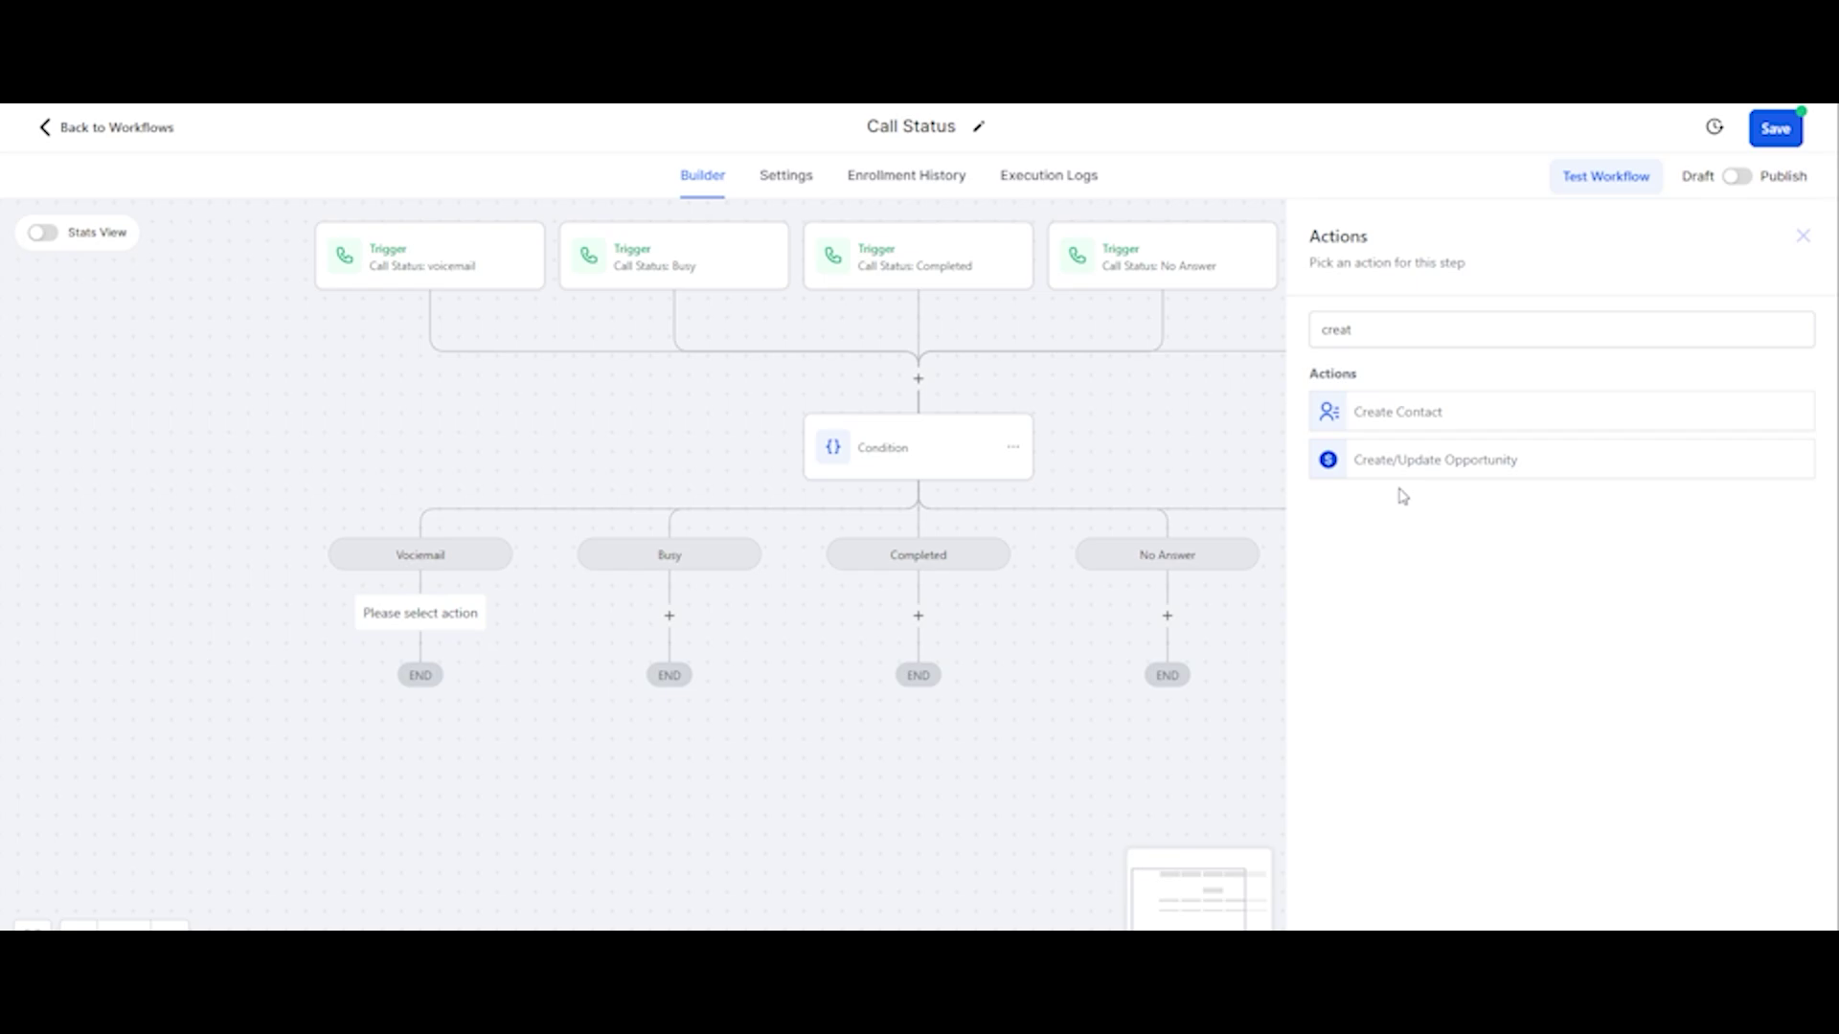
{"action": "left_click", "coordinate": [1393, 475]}
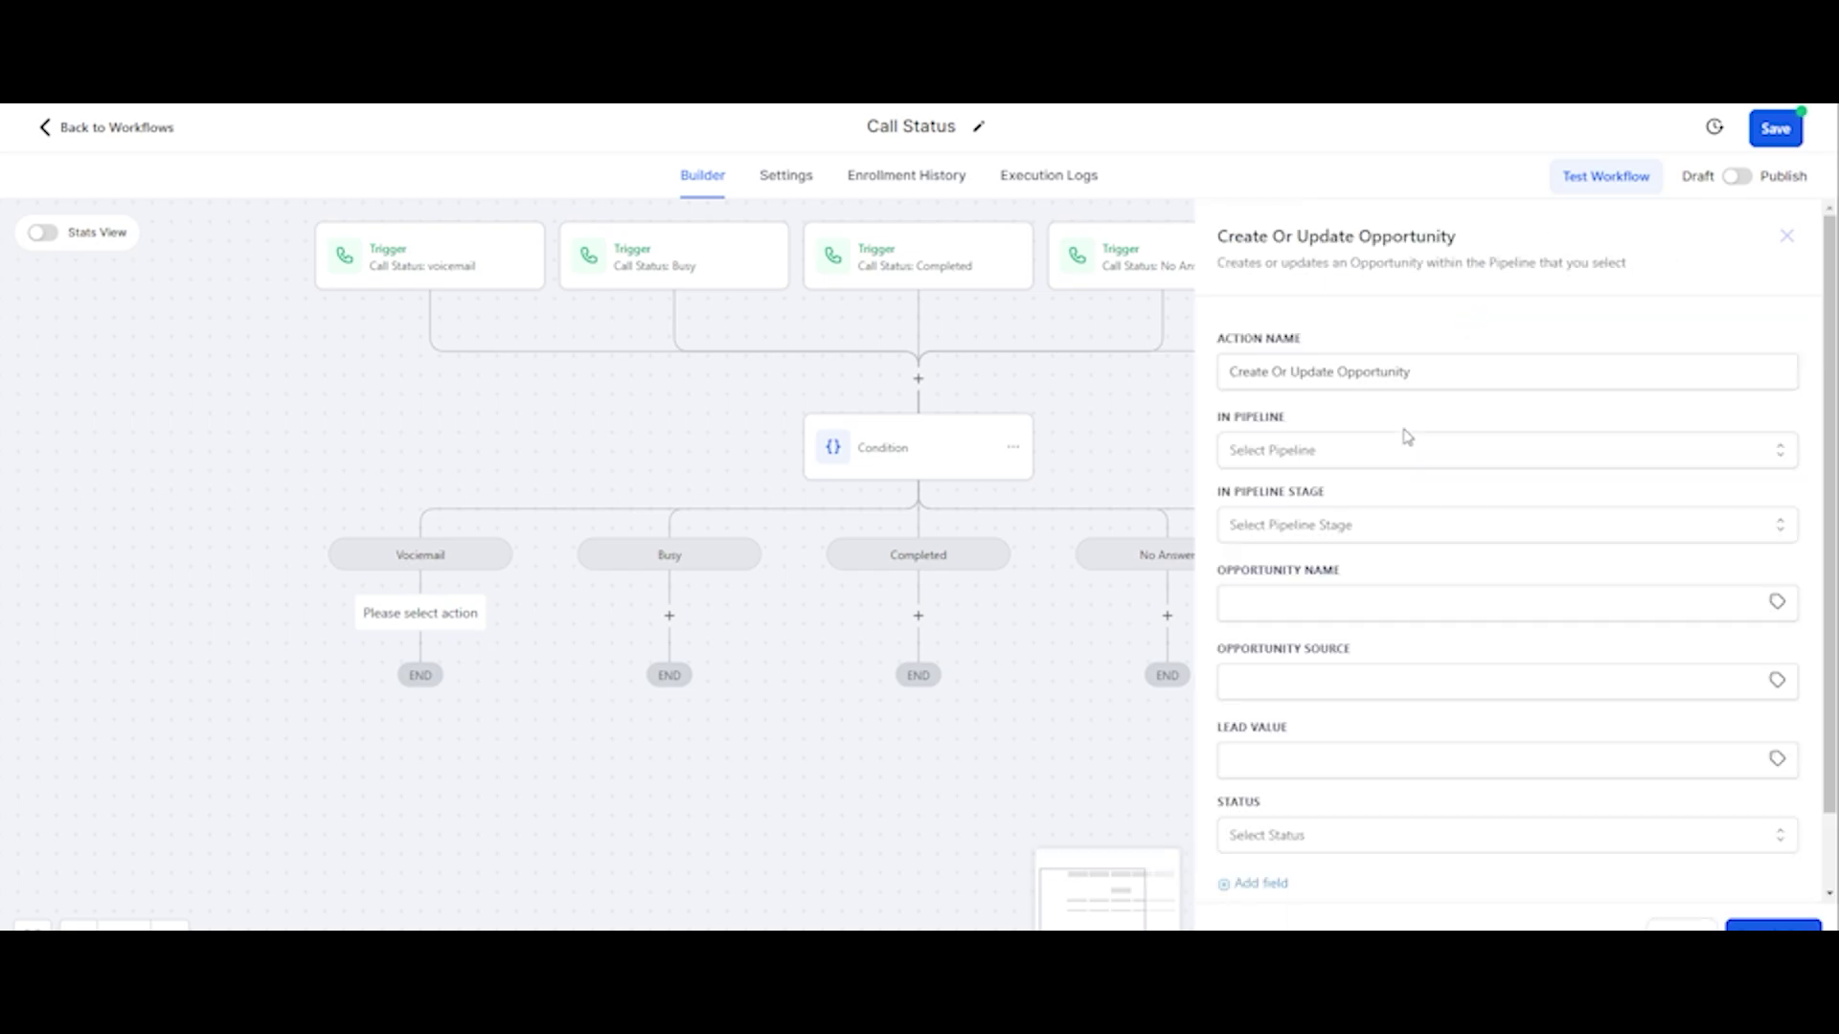
{"action": "left_click", "coordinate": [1351, 446]}
{"action": "left_click", "coordinate": [1313, 536]}
{"action": "left_click", "coordinate": [1310, 527]}
{"action": "left_click", "coordinate": [1309, 615]}
Set the opportunity name to {{contact.name}}, allow moving to any previous pipeline stage, and save the action and workflow
{"action": "left_click", "coordinate": [1774, 601]}
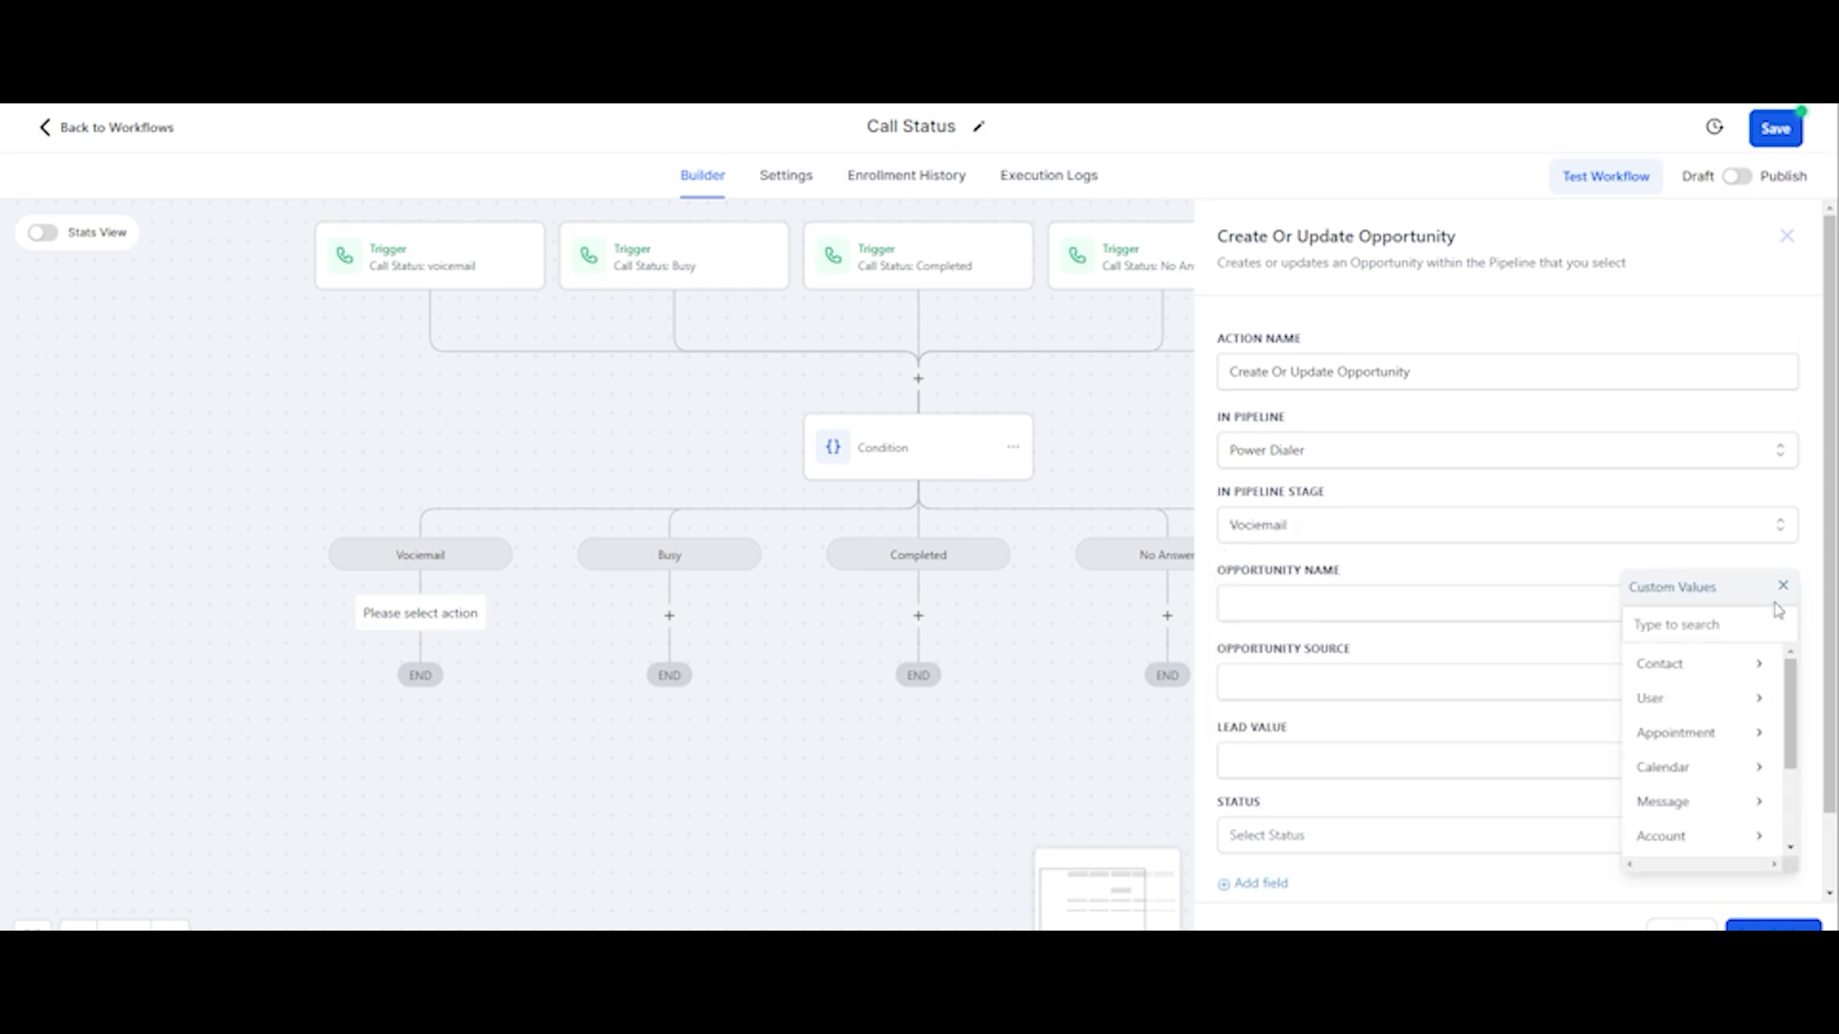
{"action": "left_click", "coordinate": [1714, 663]}
{"action": "left_click", "coordinate": [1714, 663]}
{"action": "scroll", "coordinate": [1598, 707], "scroll_direction": "down", "scroll_amount": 1}
{"action": "left_click", "coordinate": [1238, 837]}
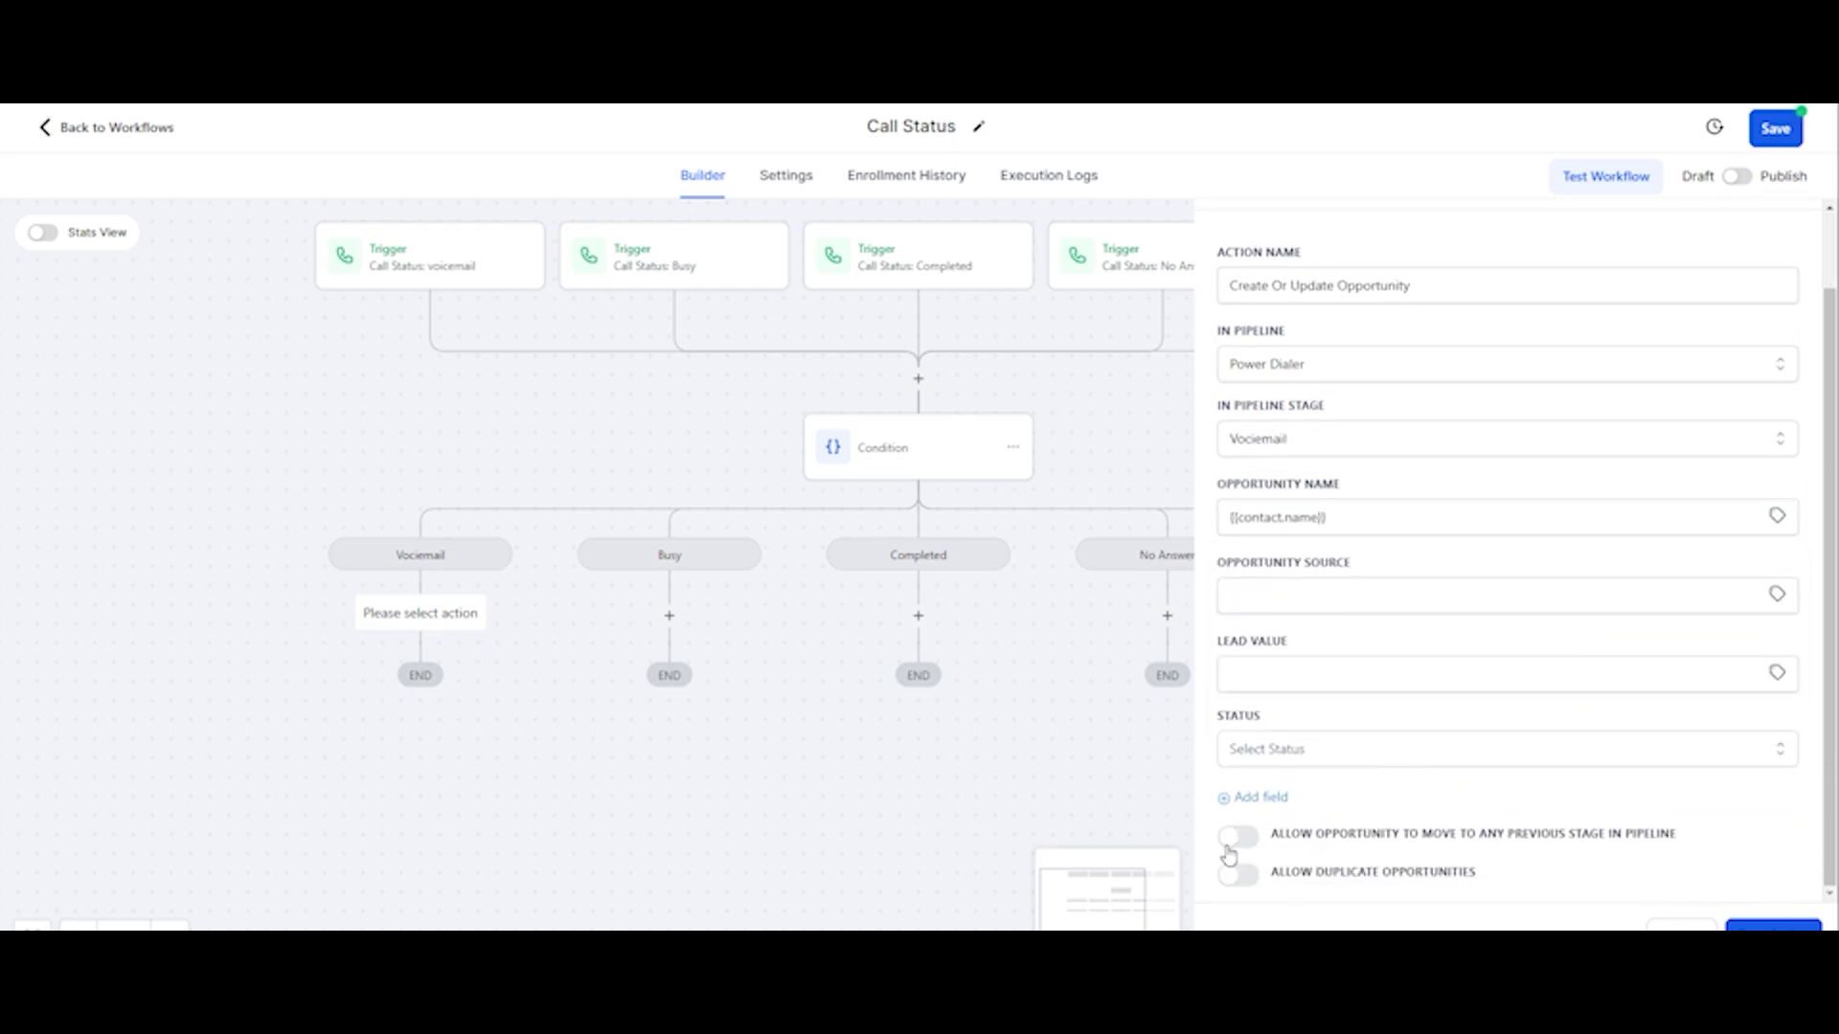
{"action": "left_click", "coordinate": [1773, 925]}
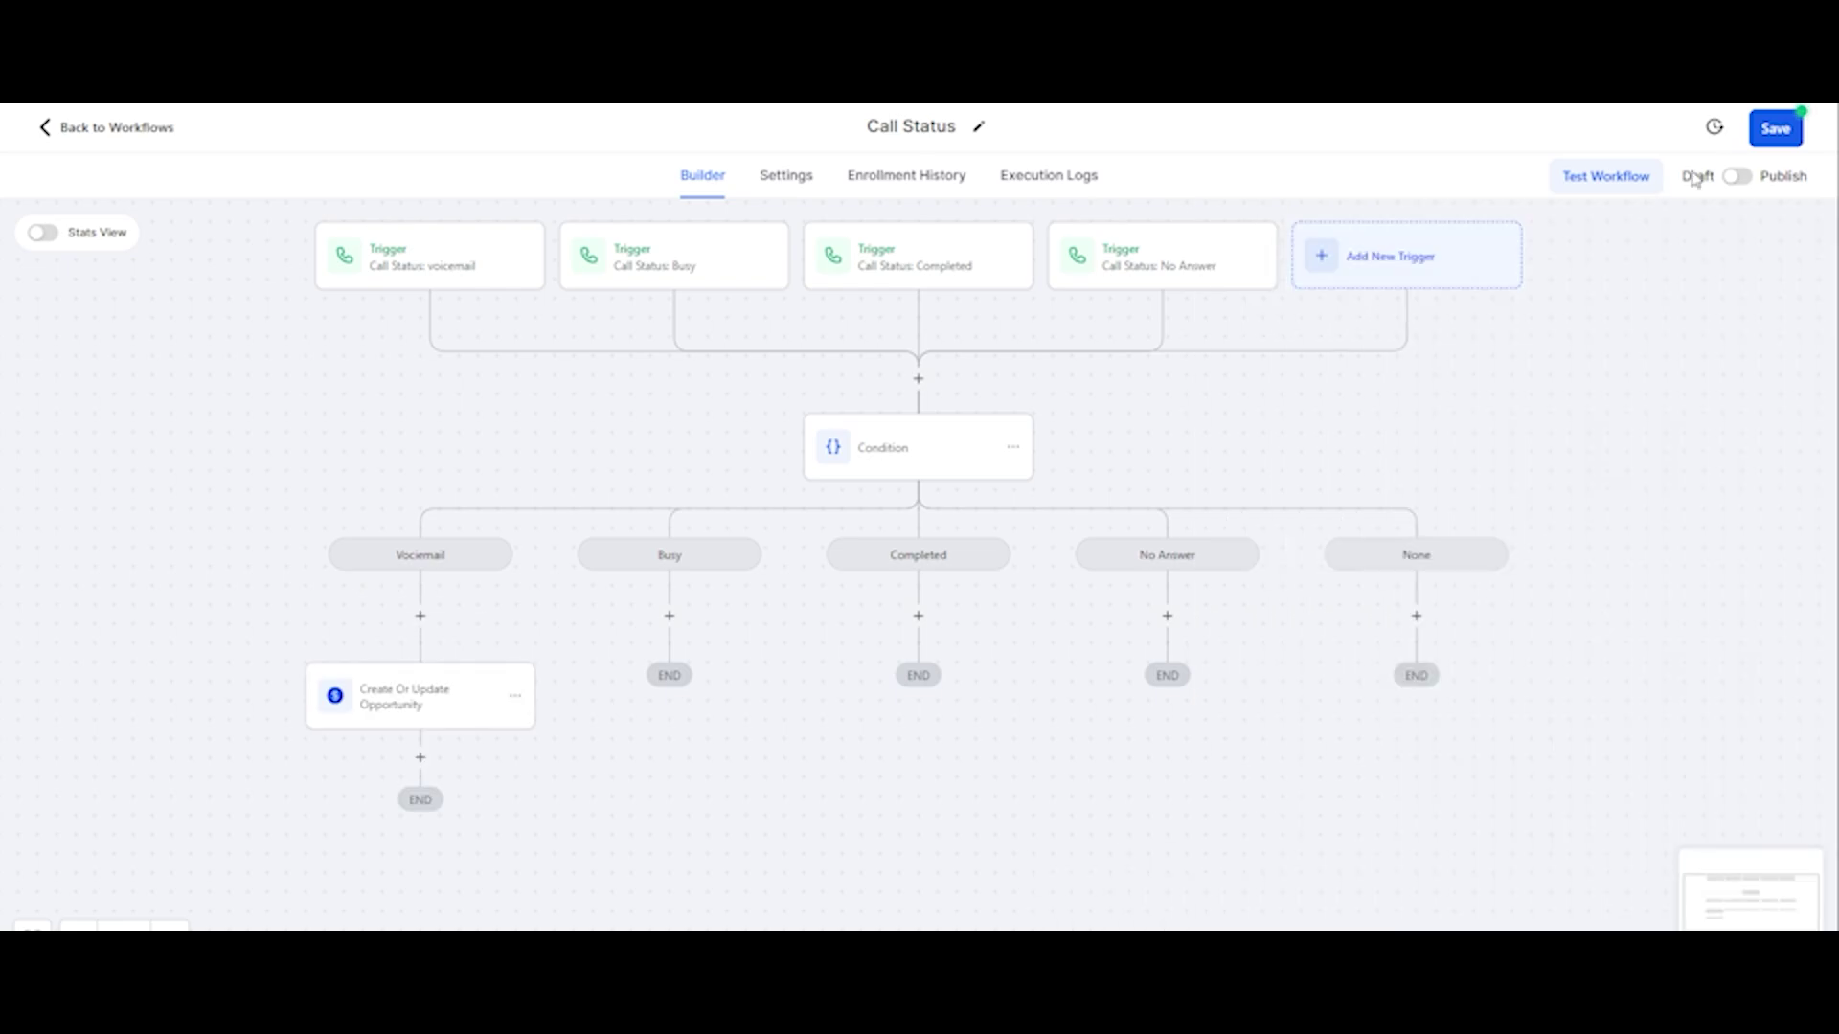
{"action": "left_click", "coordinate": [1775, 129]}
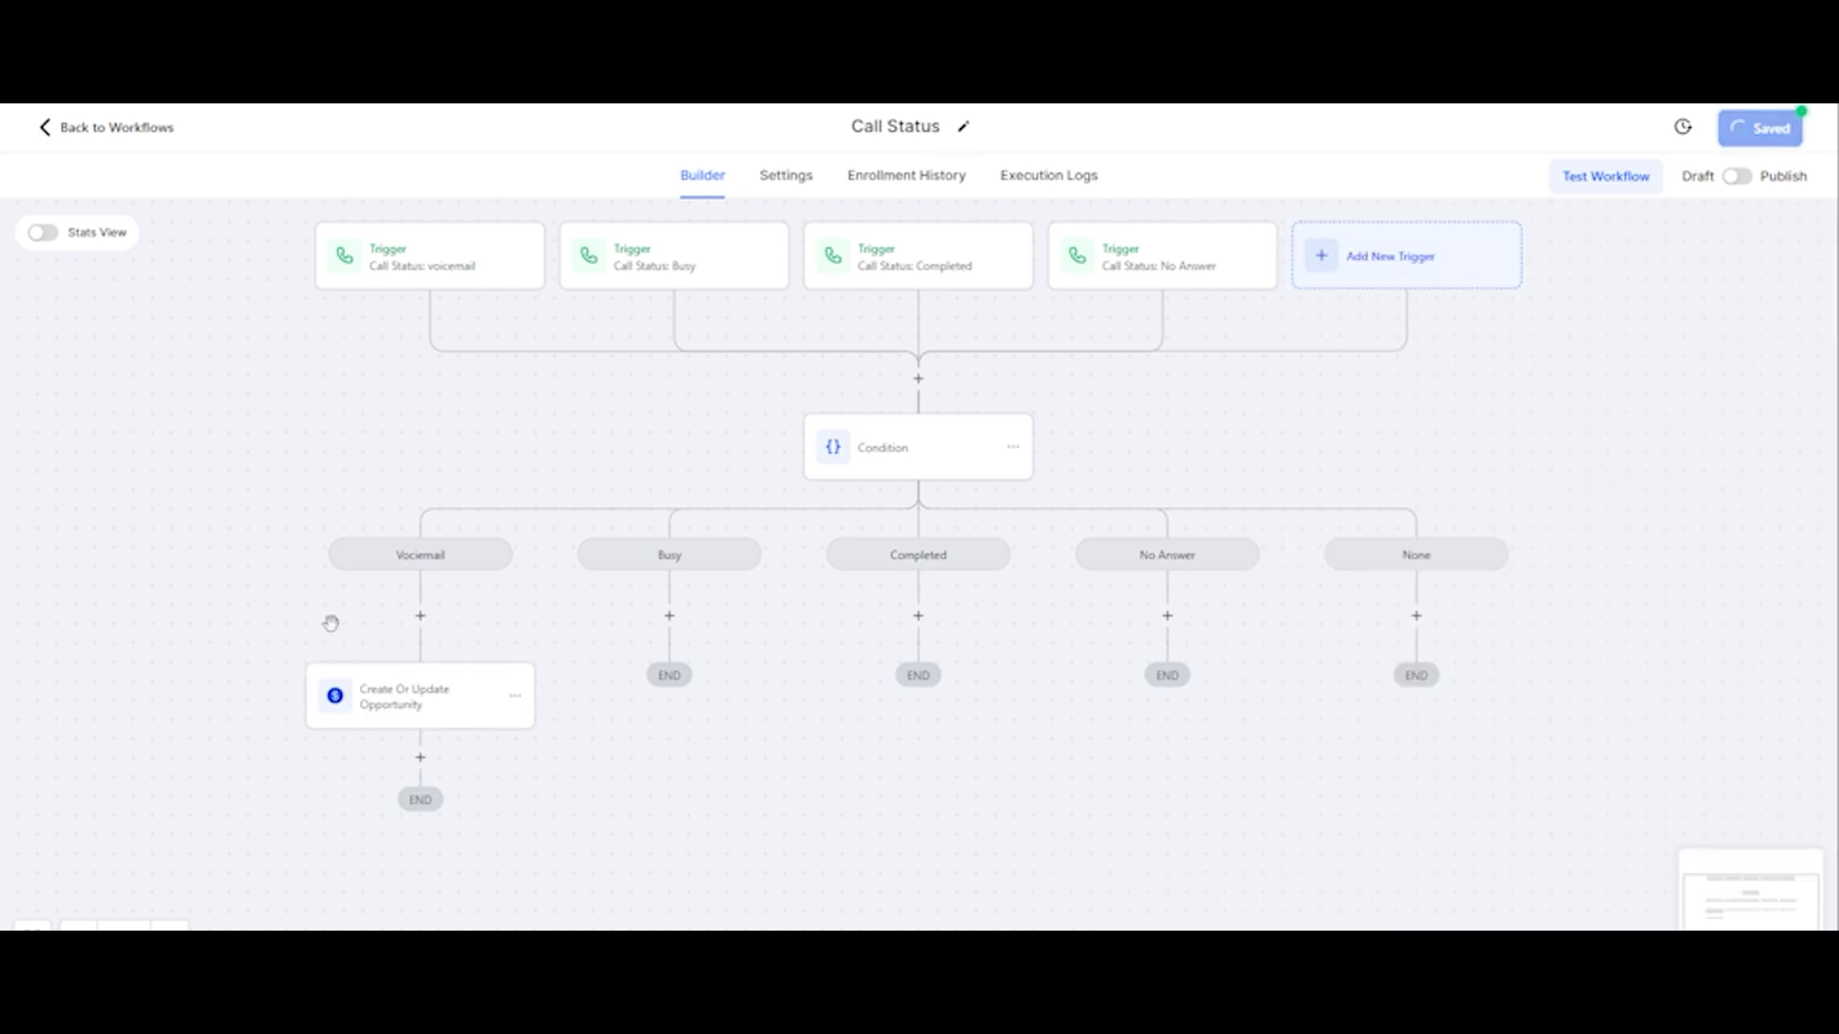
Copy the Create Or Update Opportunity action into the Busy, Completed and No Answer branches
{"action": "left_click", "coordinate": [514, 697]}
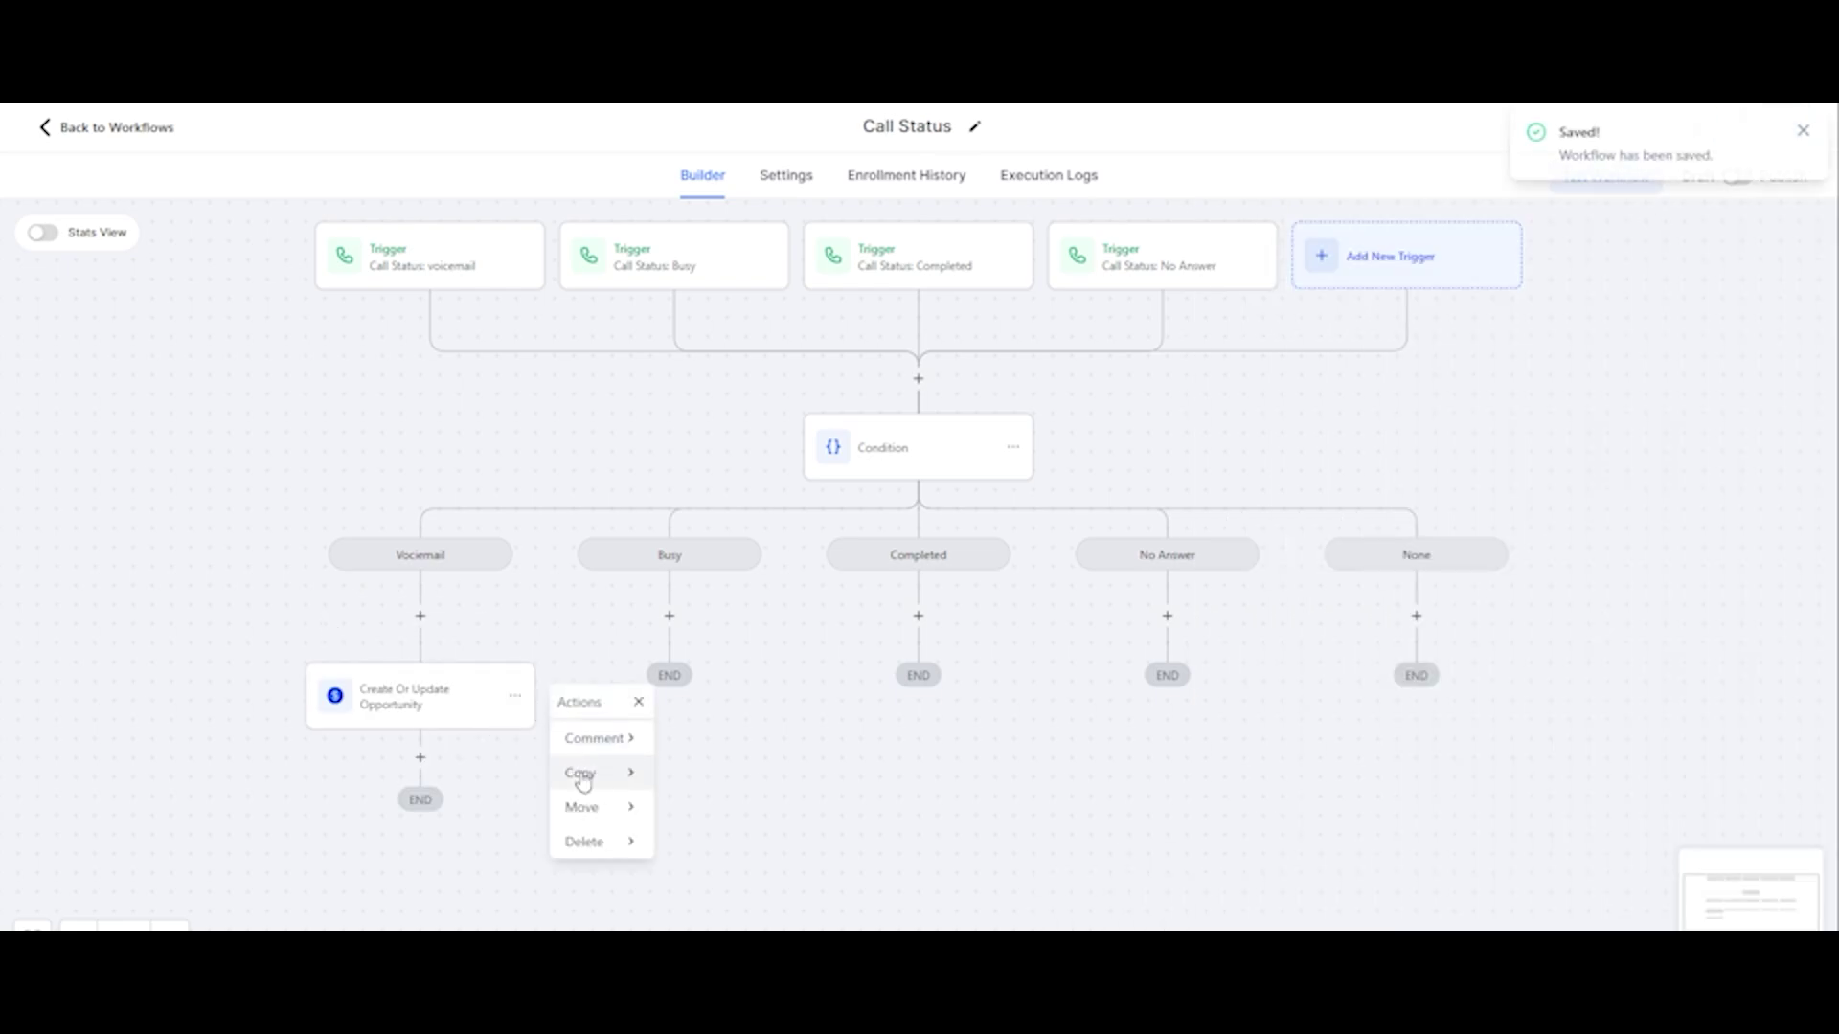
{"action": "mouse_move", "coordinate": [584, 772]}
{"action": "left_click", "coordinate": [677, 740]}
{"action": "left_click", "coordinate": [669, 621]}
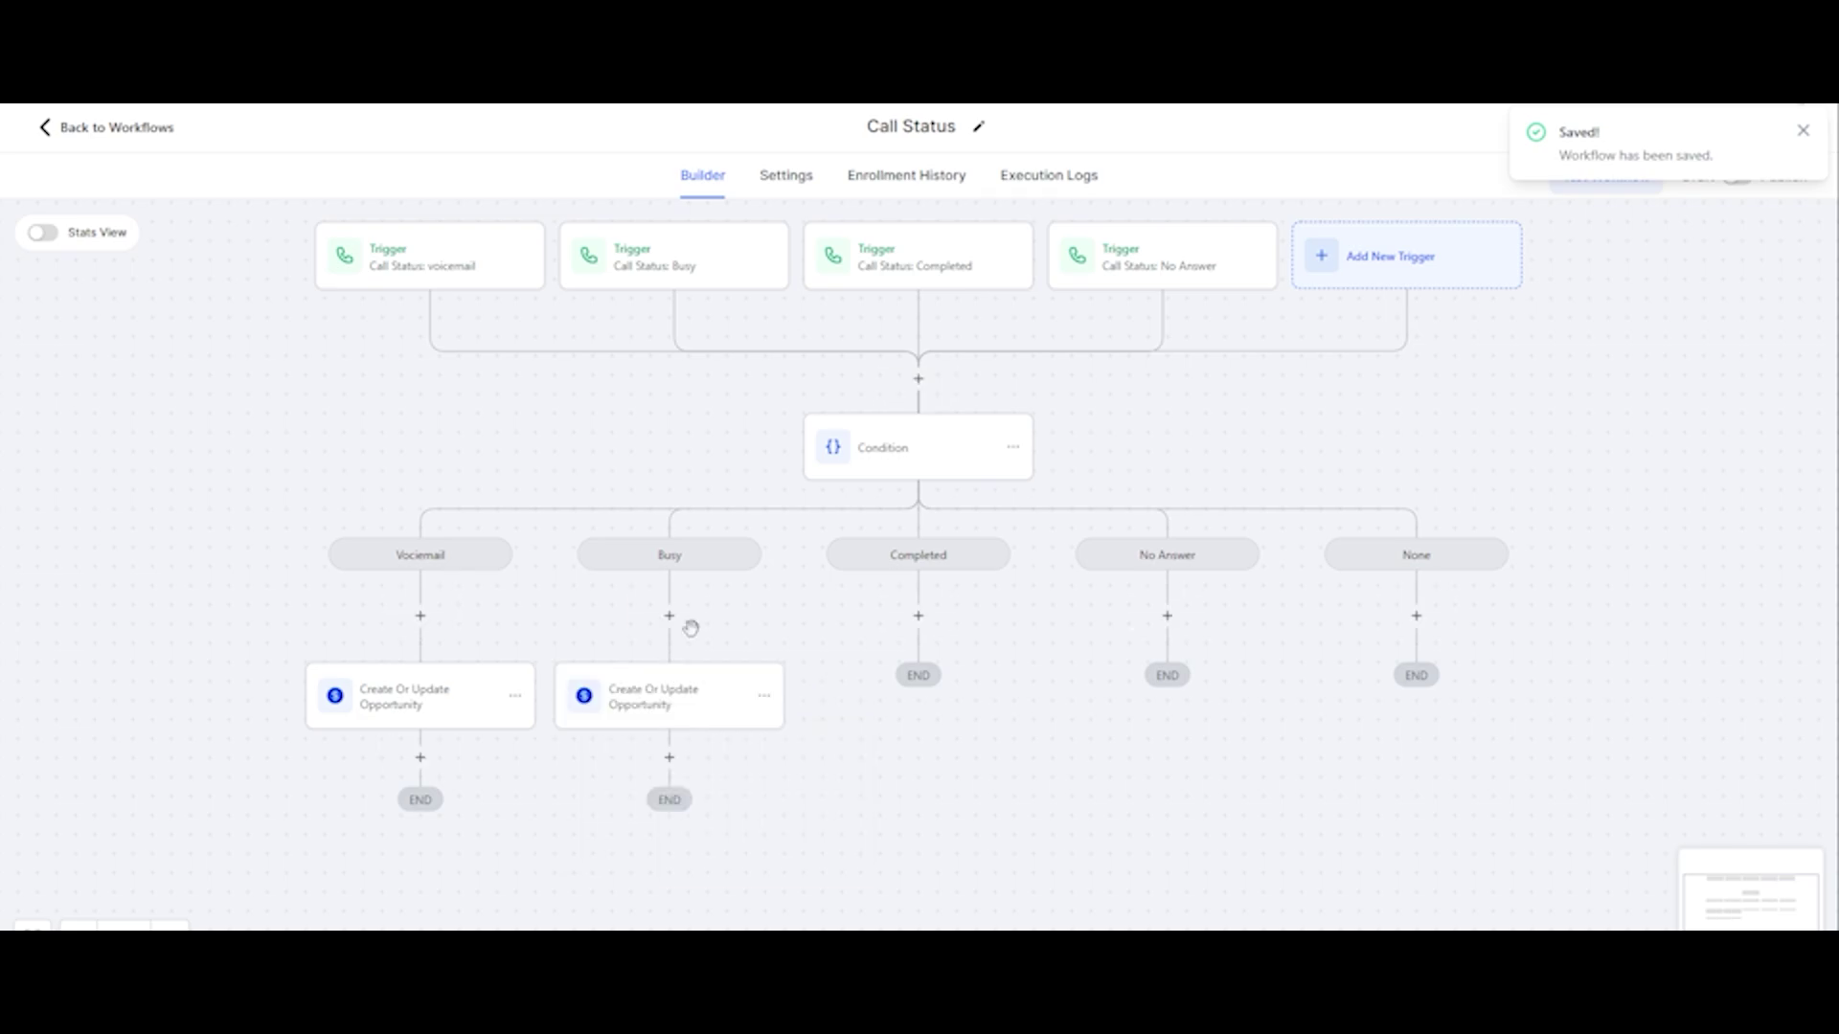
{"action": "left_click", "coordinate": [764, 697]}
{"action": "mouse_move", "coordinate": [876, 772]}
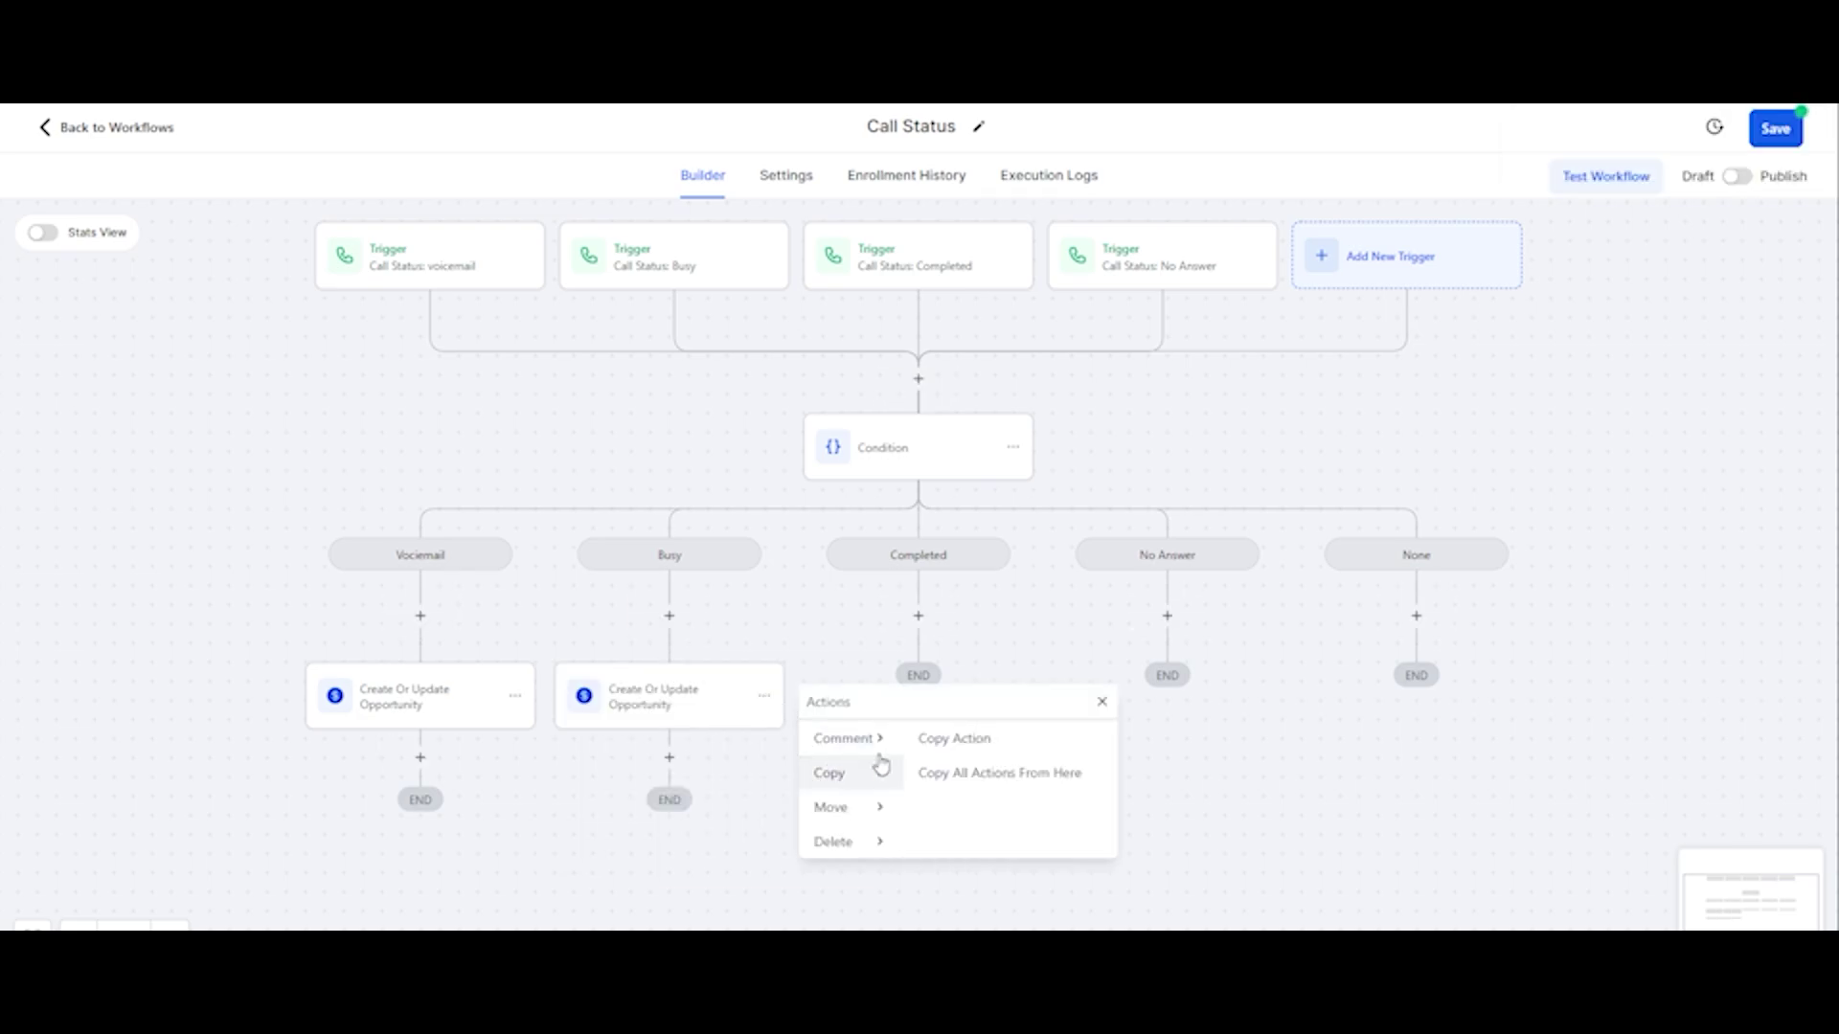
{"action": "left_click", "coordinate": [918, 737]}
{"action": "left_click", "coordinate": [915, 617]}
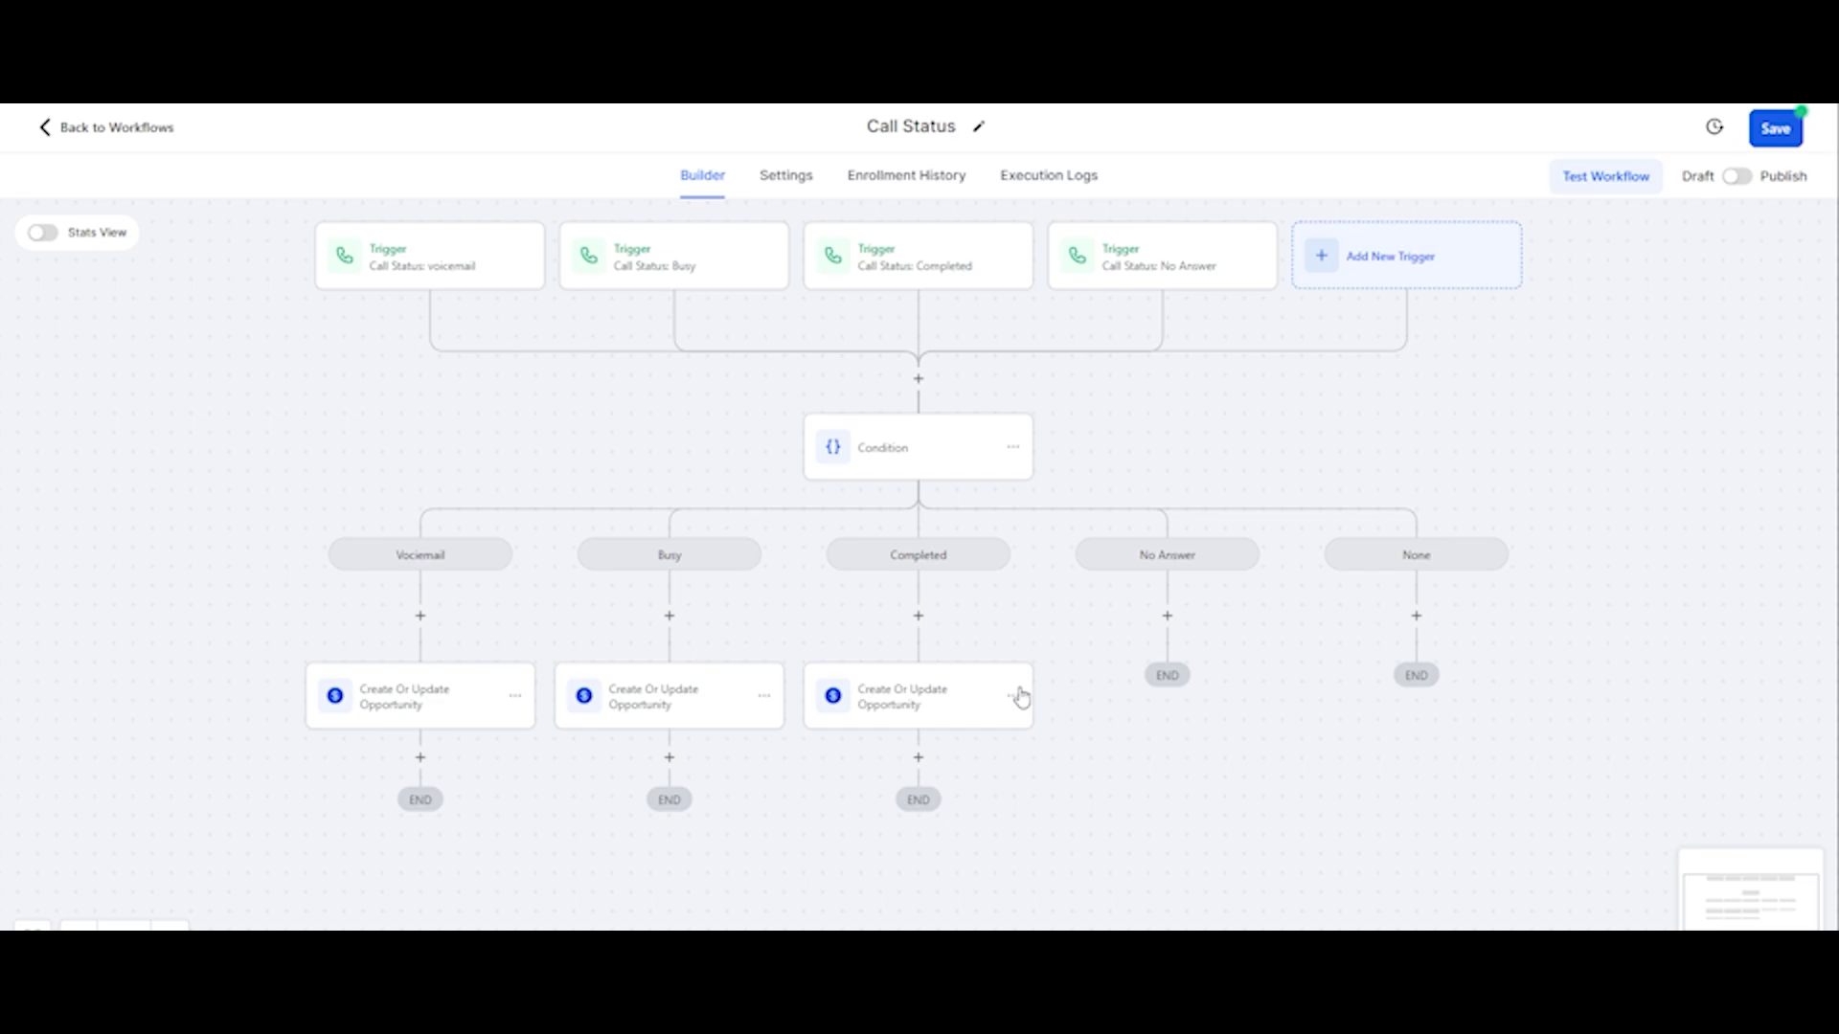
{"action": "left_click", "coordinate": [1013, 696]}
{"action": "mouse_move", "coordinate": [1062, 771]}
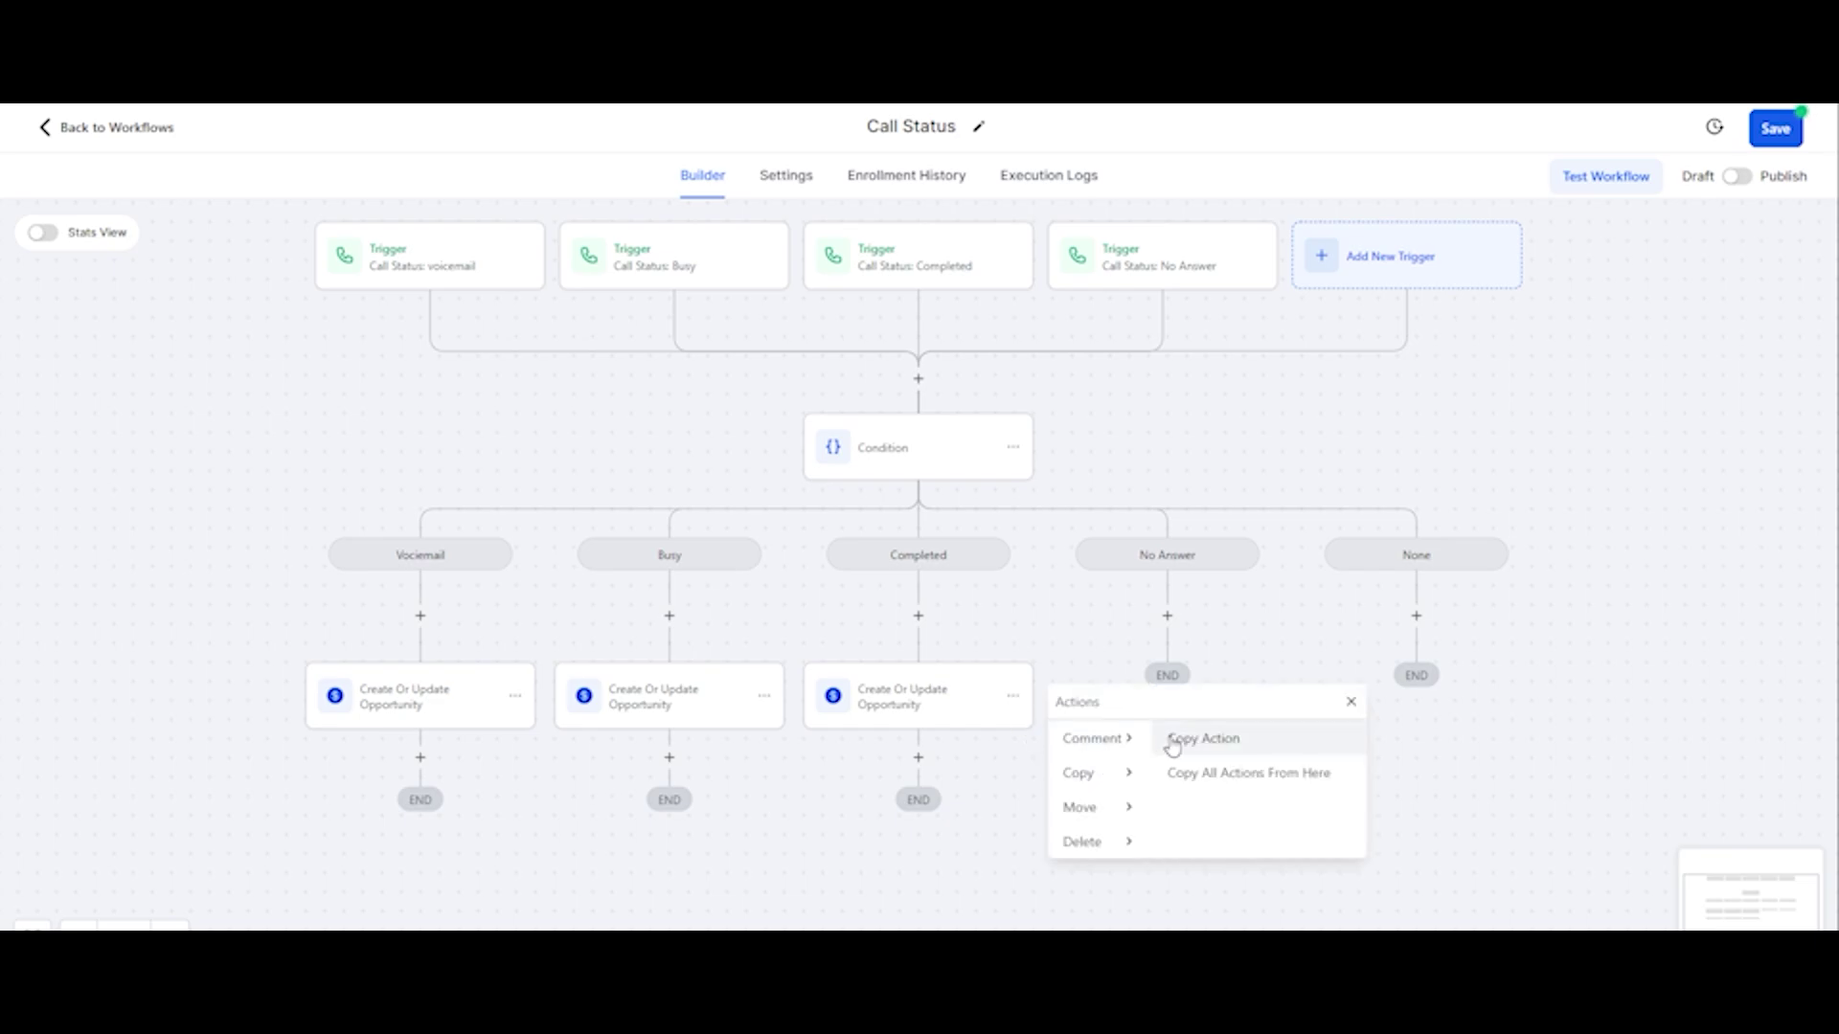
{"action": "left_click", "coordinate": [1174, 742]}
{"action": "left_click", "coordinate": [1165, 615]}
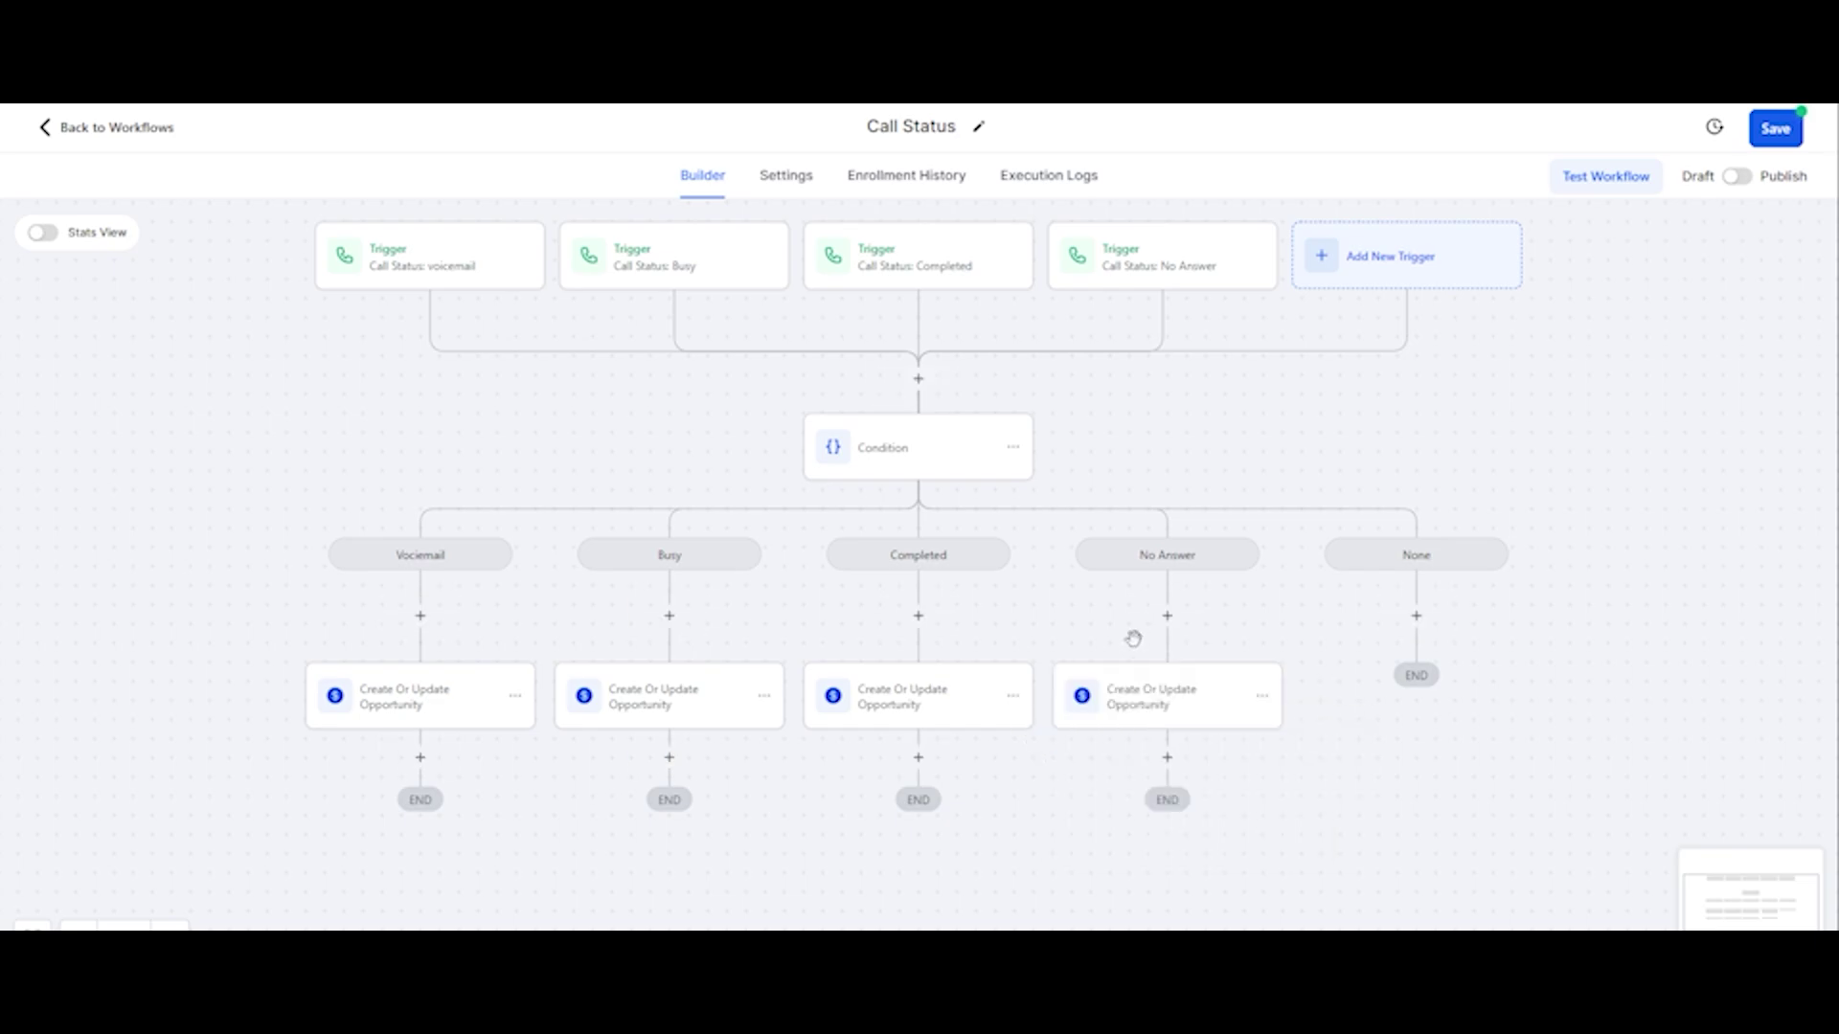
Set the pipeline stage of the Busy branch's opportunity action to Busy and save the action
{"action": "left_click", "coordinate": [716, 698]}
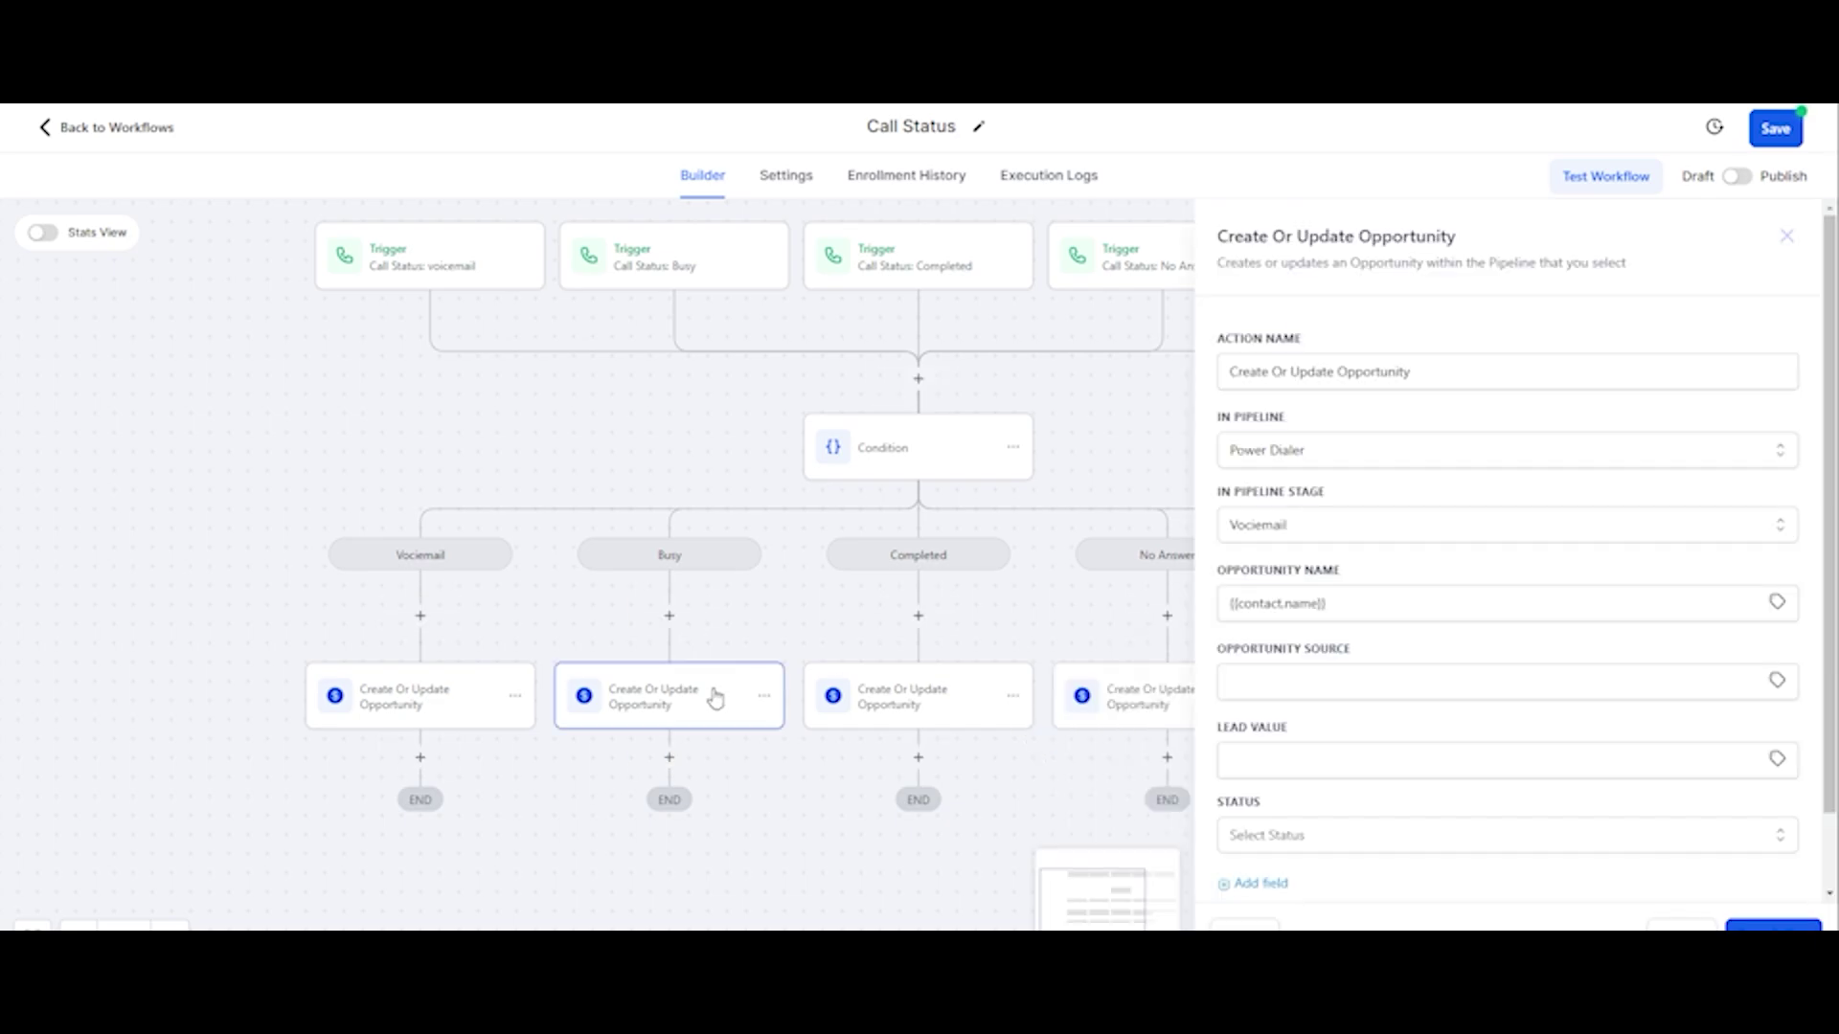
{"action": "left_click", "coordinate": [1321, 537]}
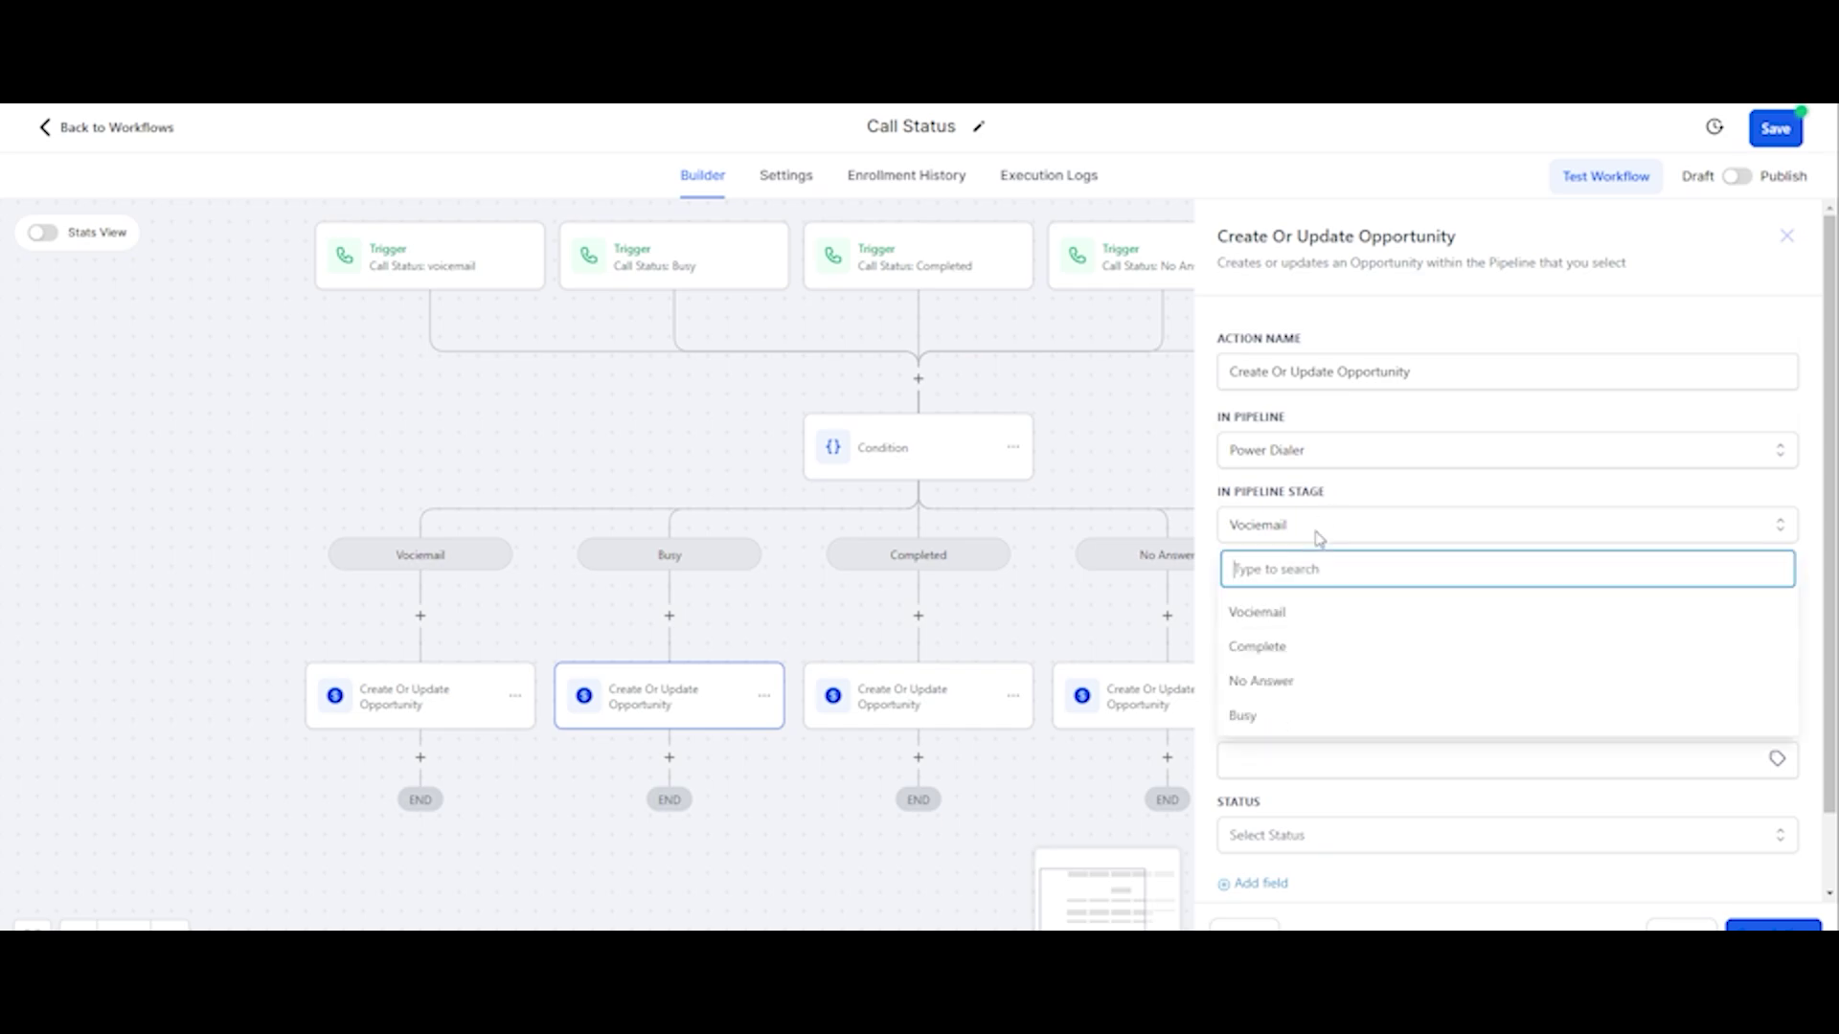
{"action": "left_click", "coordinate": [1278, 714]}
{"action": "scroll", "coordinate": [1698, 873], "scroll_direction": "down", "scroll_amount": 1}
{"action": "left_click", "coordinate": [1772, 925]}
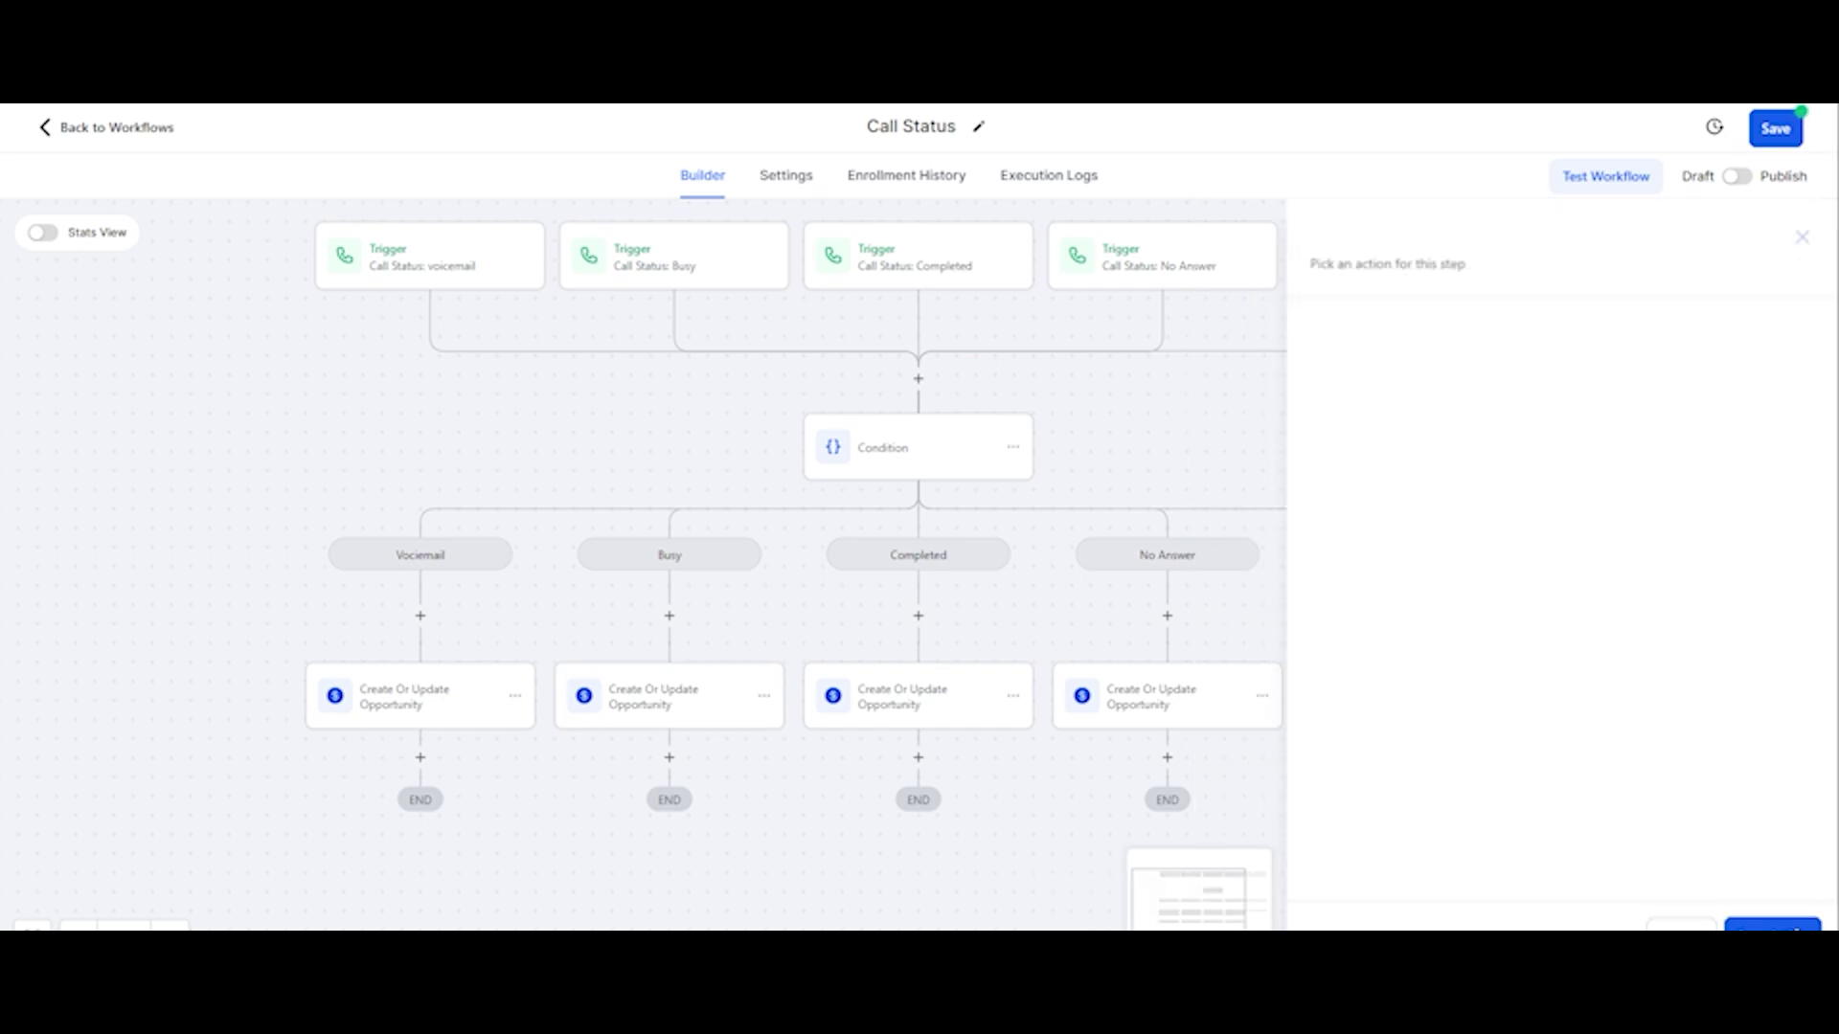
Set the pipeline stage of the Completed branch's opportunity action to Complete and save the action
{"action": "left_click", "coordinate": [912, 702]}
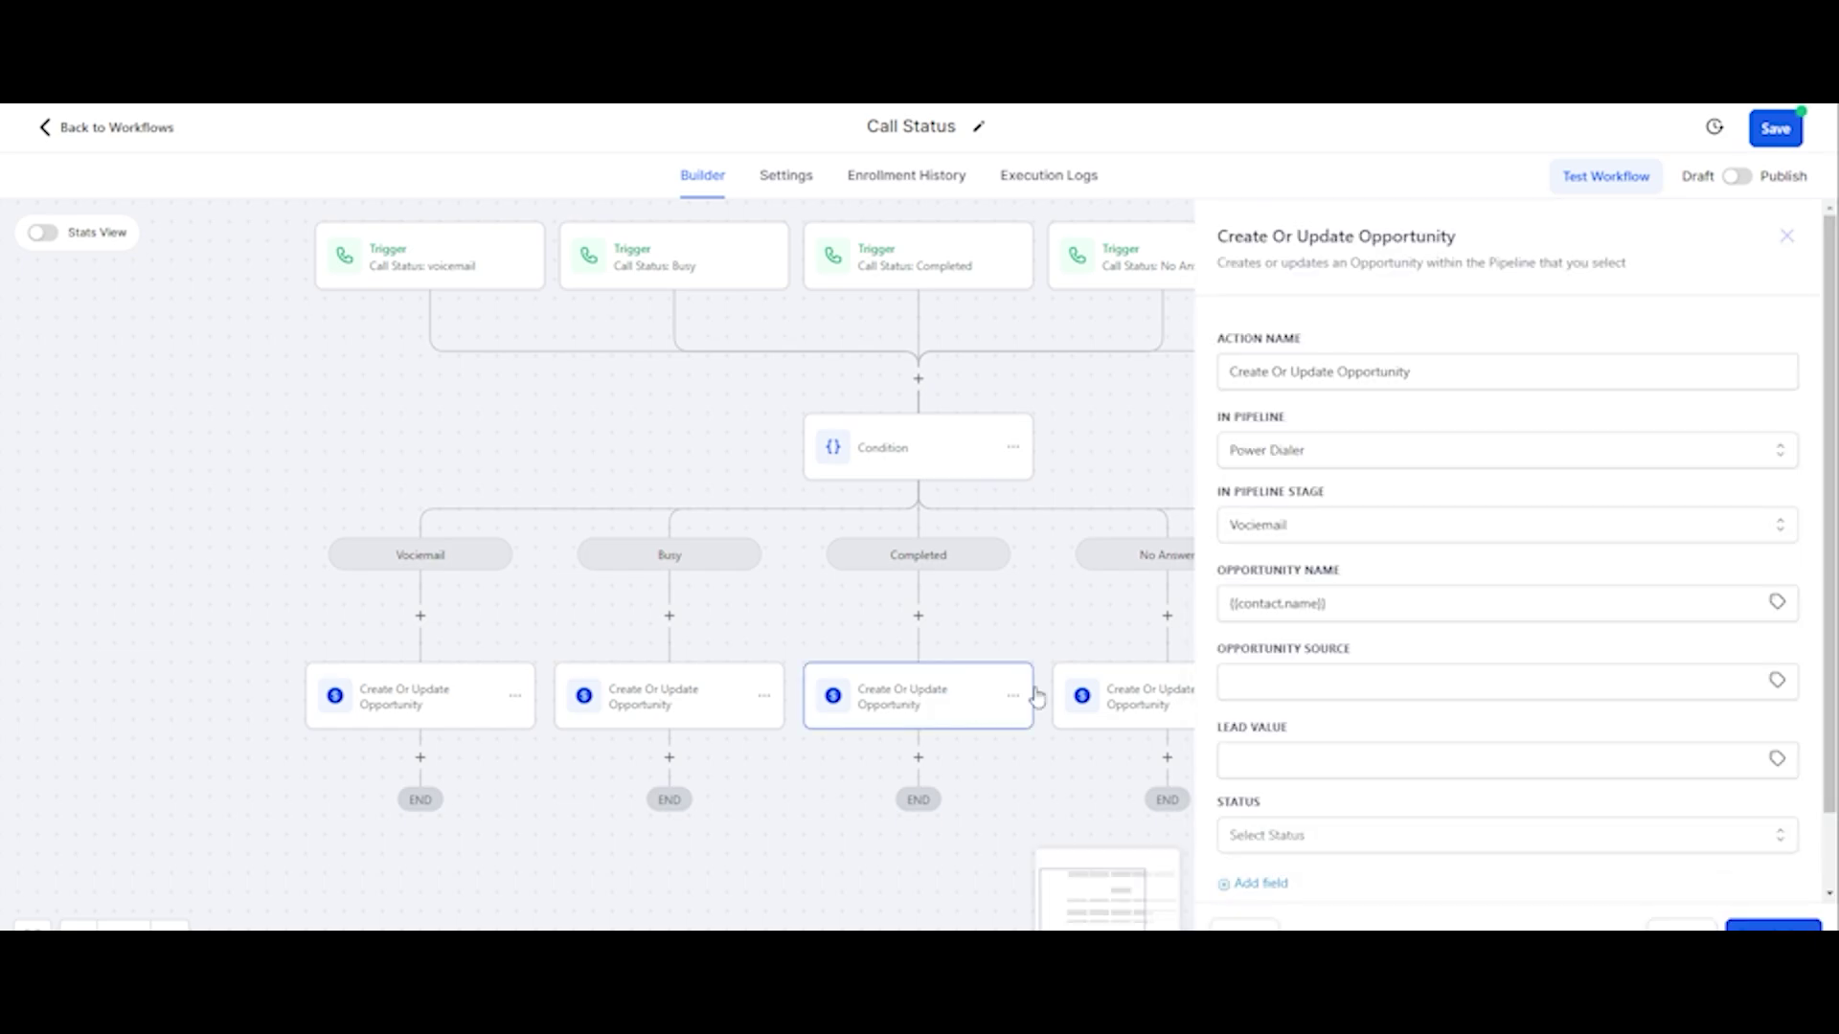
{"action": "left_click", "coordinate": [1260, 528]}
{"action": "left_click", "coordinate": [1276, 648]}
{"action": "left_click", "coordinate": [1771, 926]}
Set the pipeline stage of the No Answer branch's opportunity action to No Answer, and save the action and workflow
{"action": "left_click", "coordinate": [1177, 726]}
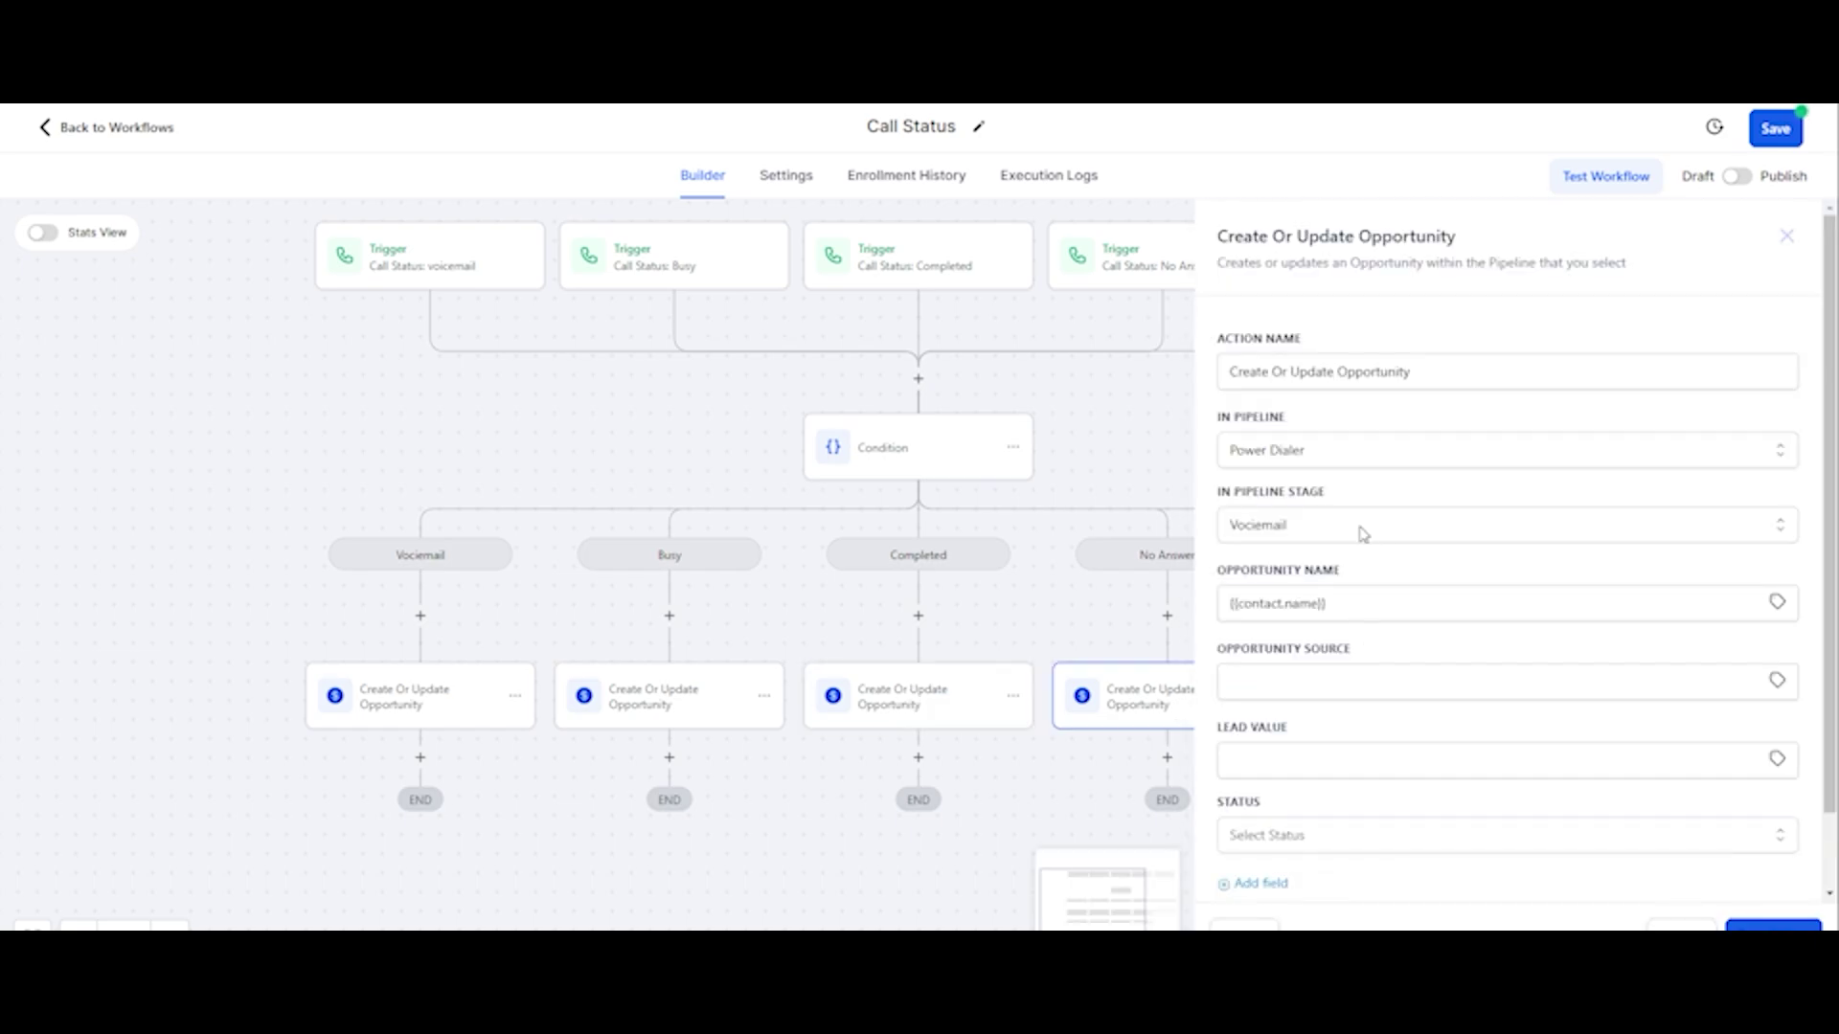
{"action": "left_click", "coordinate": [1363, 532]}
{"action": "left_click", "coordinate": [1262, 681]}
{"action": "left_click", "coordinate": [1772, 925]}
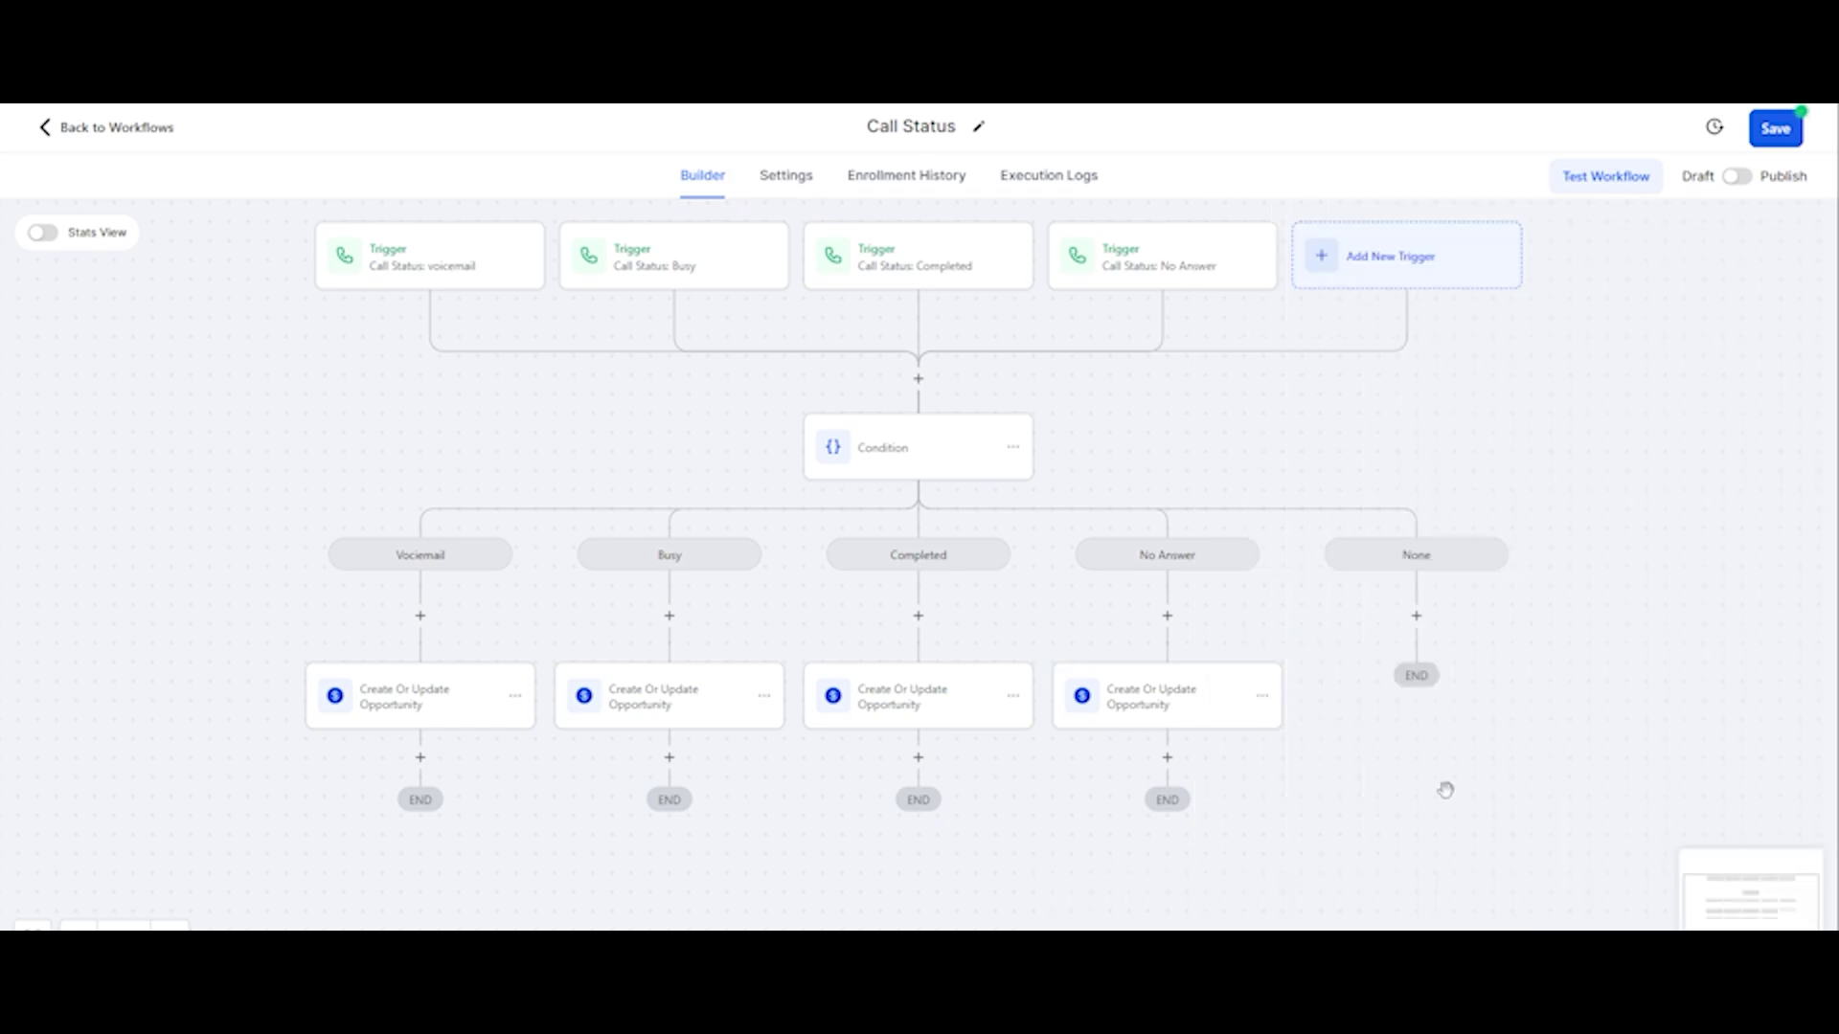
{"action": "left_click", "coordinate": [1762, 142]}
{"action": "scroll", "coordinate": [1102, 498], "scroll_direction": "down", "scroll_amount": 1}
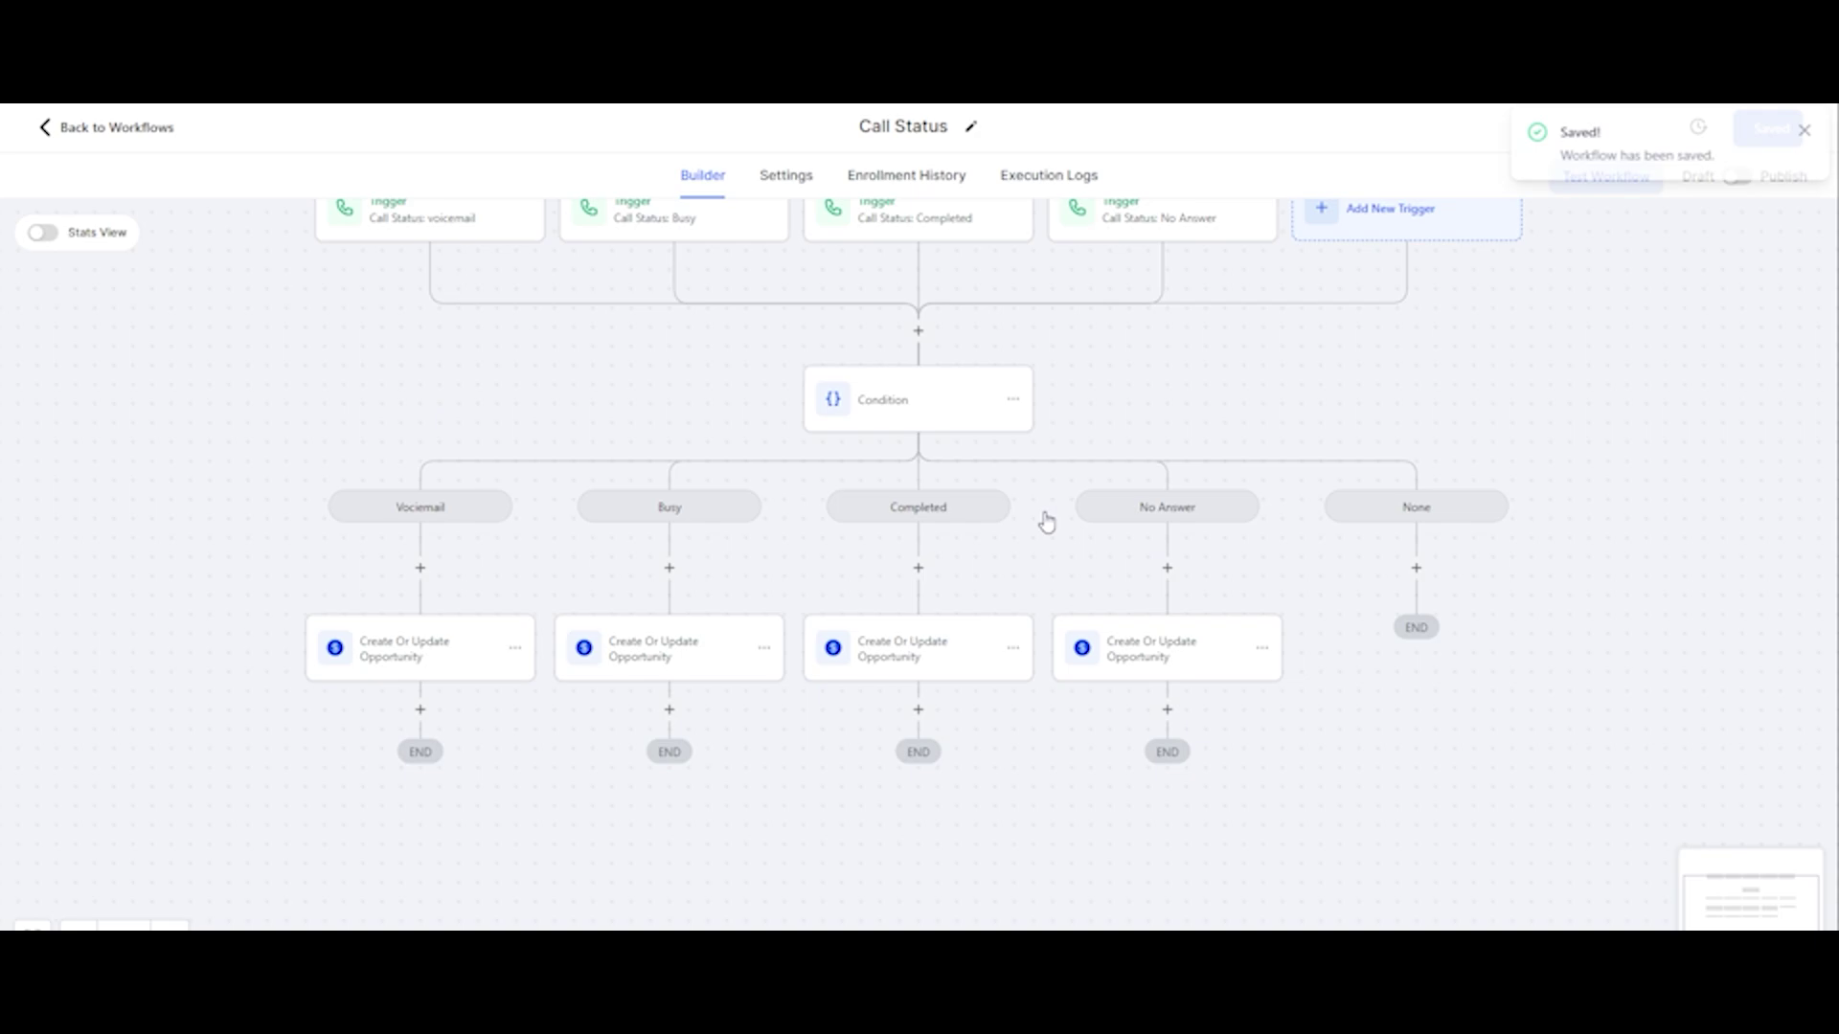
{"action": "scroll", "coordinate": [1014, 528], "scroll_direction": "up", "scroll_amount": 1}
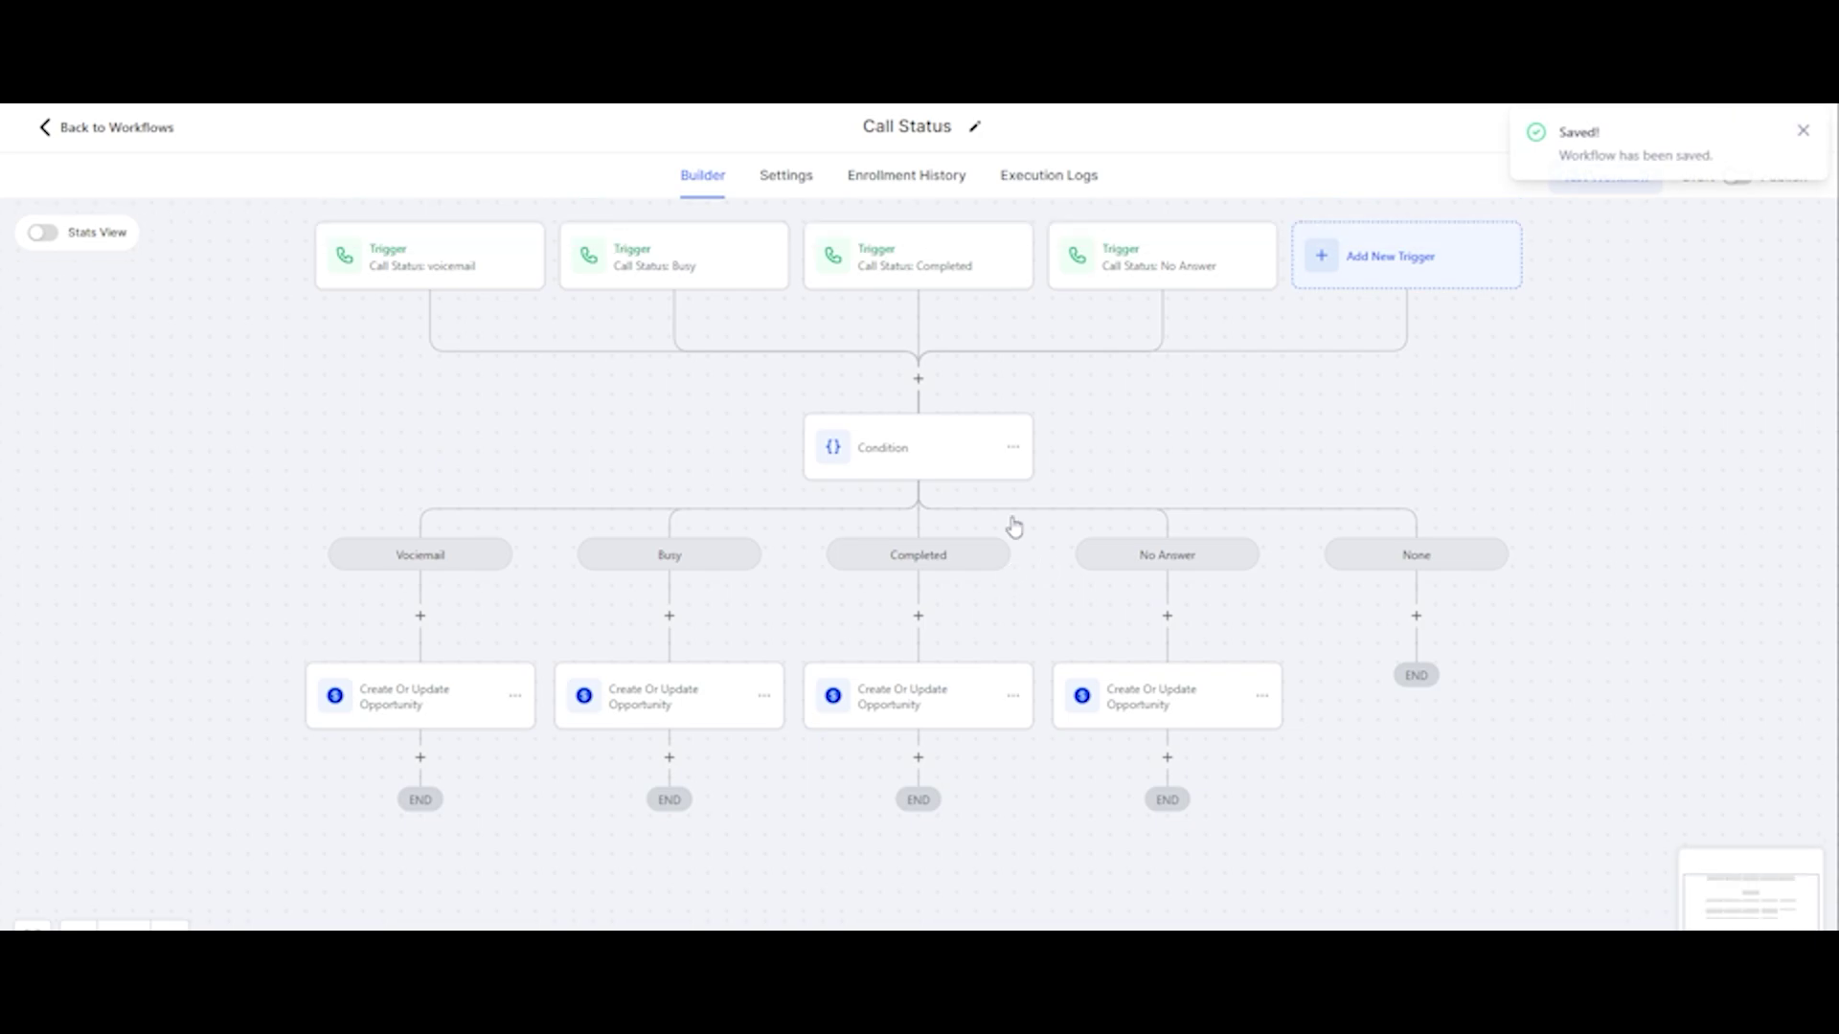
{"action": "scroll", "coordinate": [1014, 528], "scroll_direction": "down", "scroll_amount": 1}
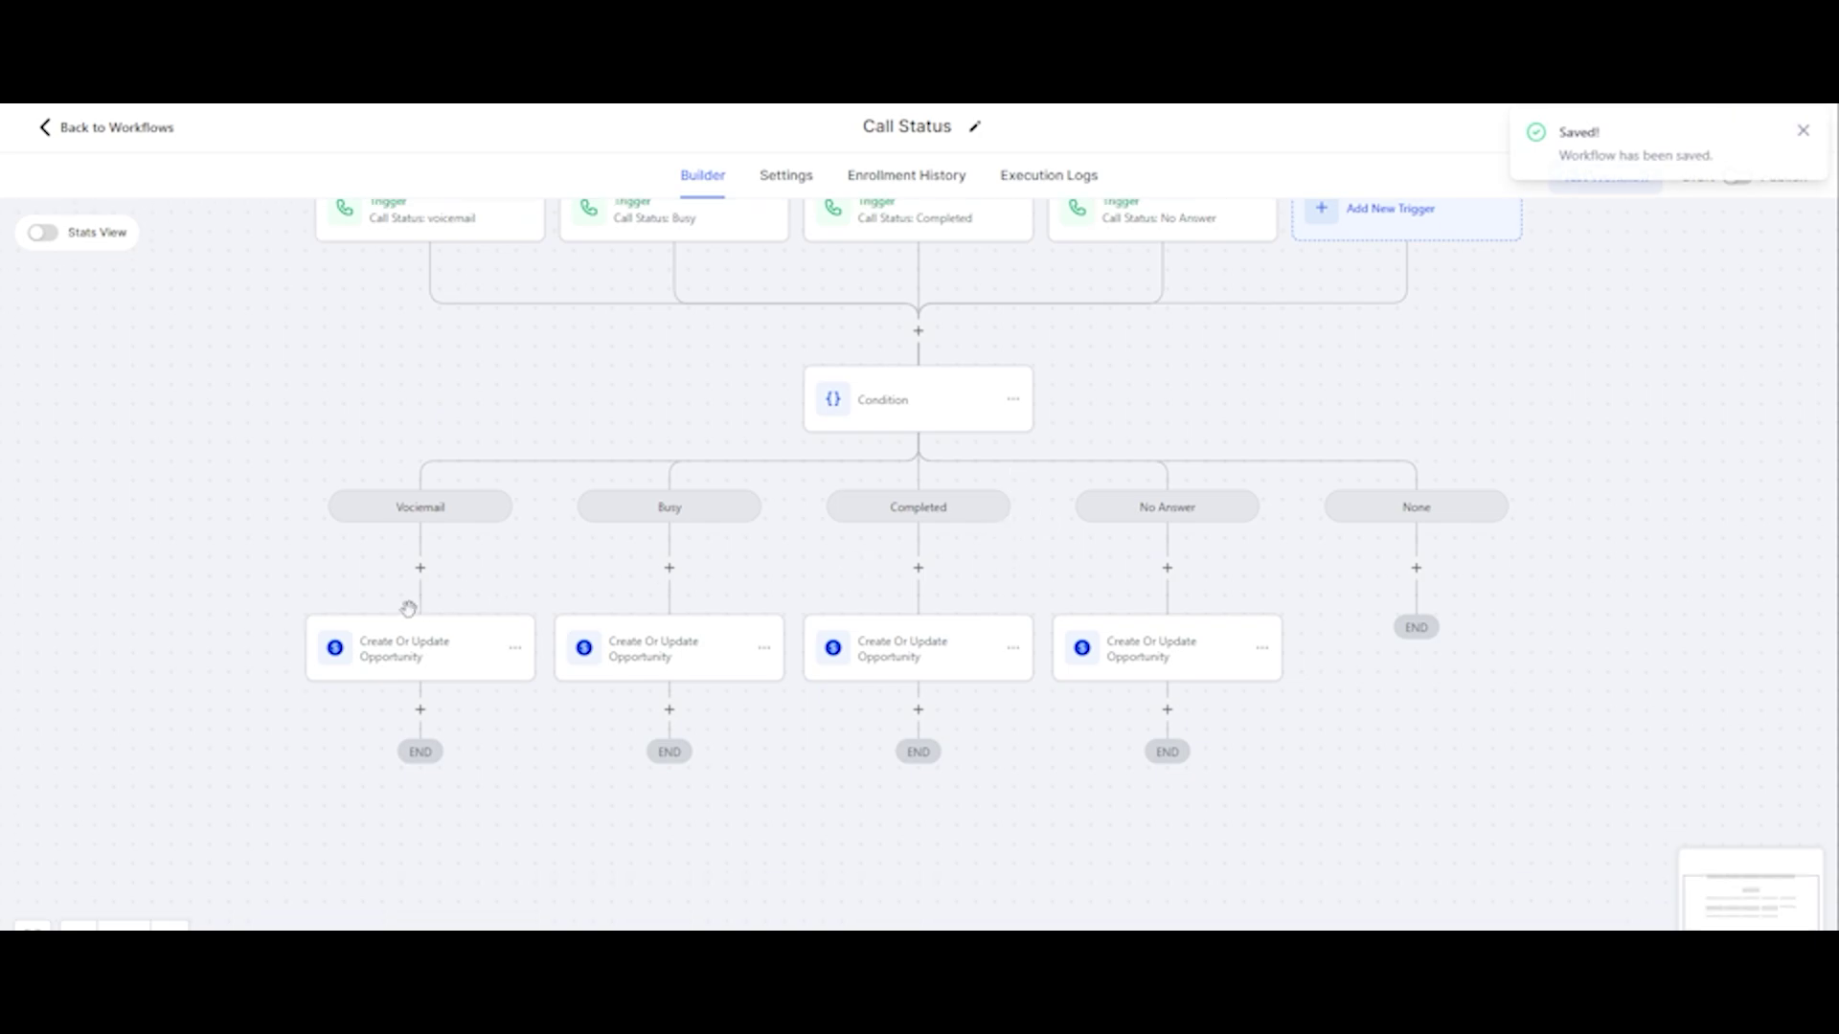
{"action": "scroll", "coordinate": [409, 608], "scroll_direction": "up", "scroll_amount": 1}
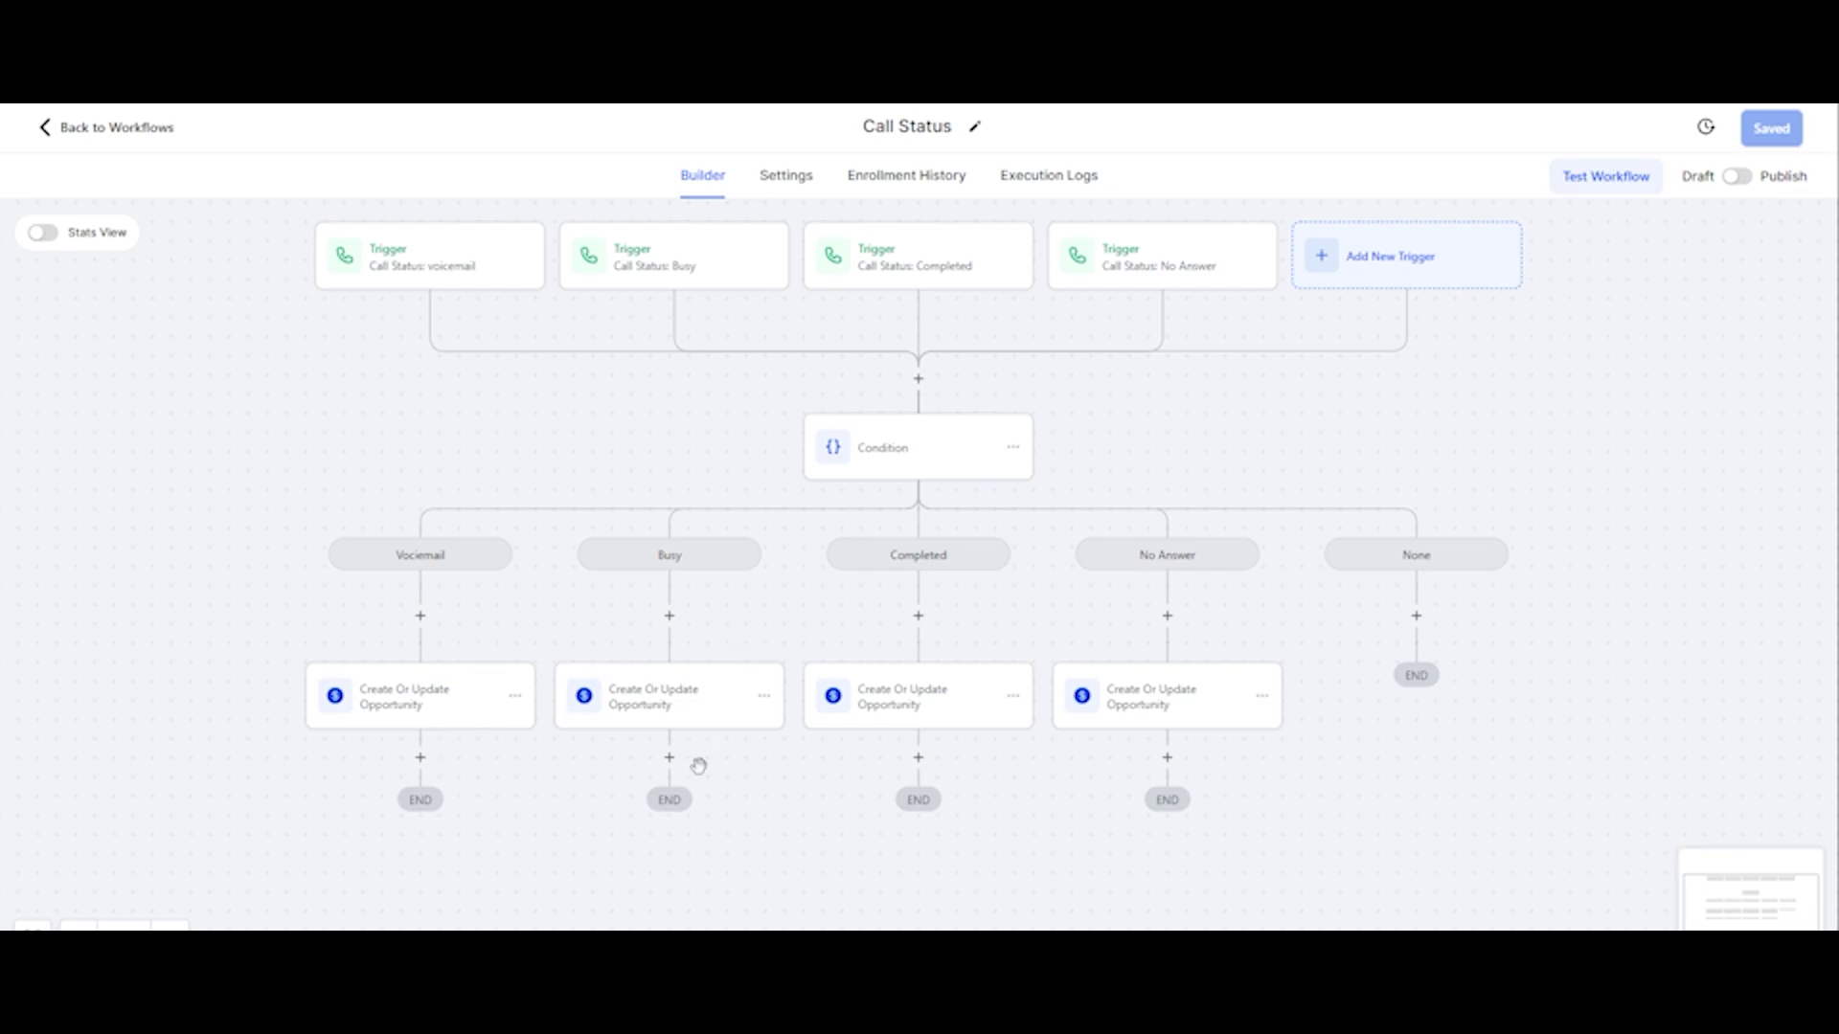
{"action": "scroll", "coordinate": [780, 759], "scroll_direction": "down", "scroll_amount": 1}
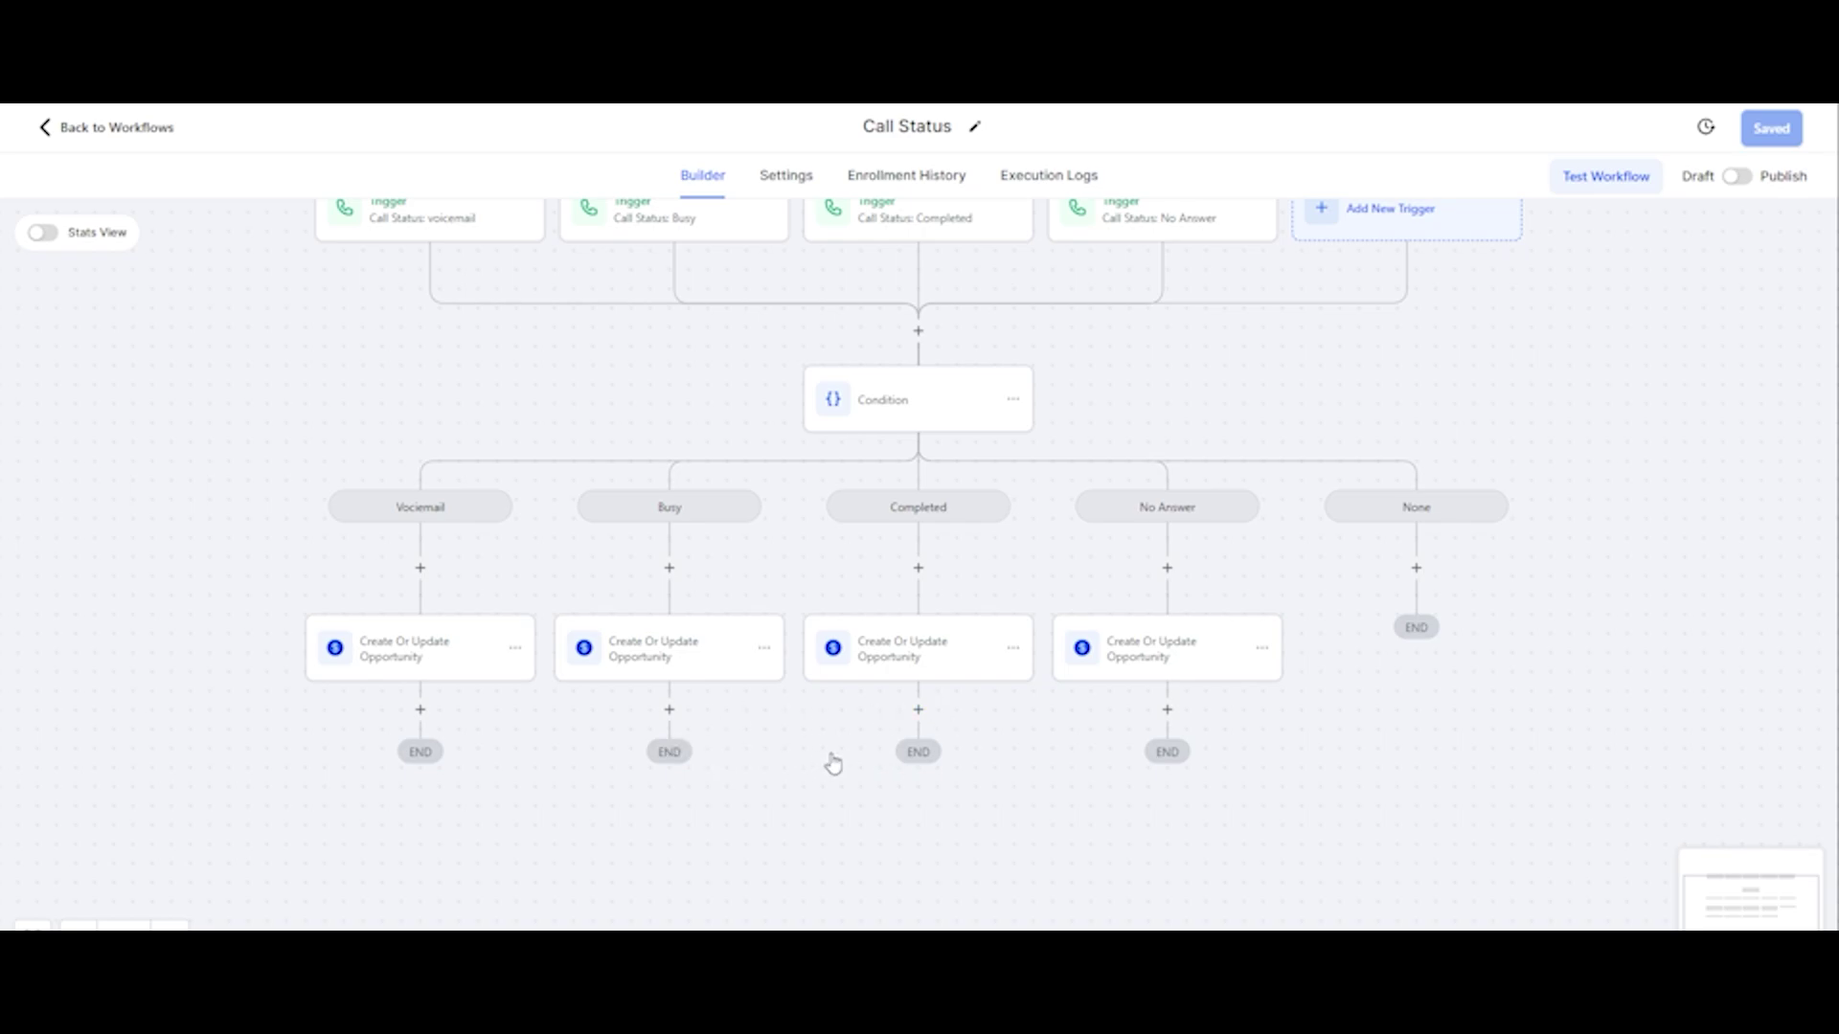
{"action": "scroll", "coordinate": [1030, 692], "scroll_direction": "up", "scroll_amount": 3}
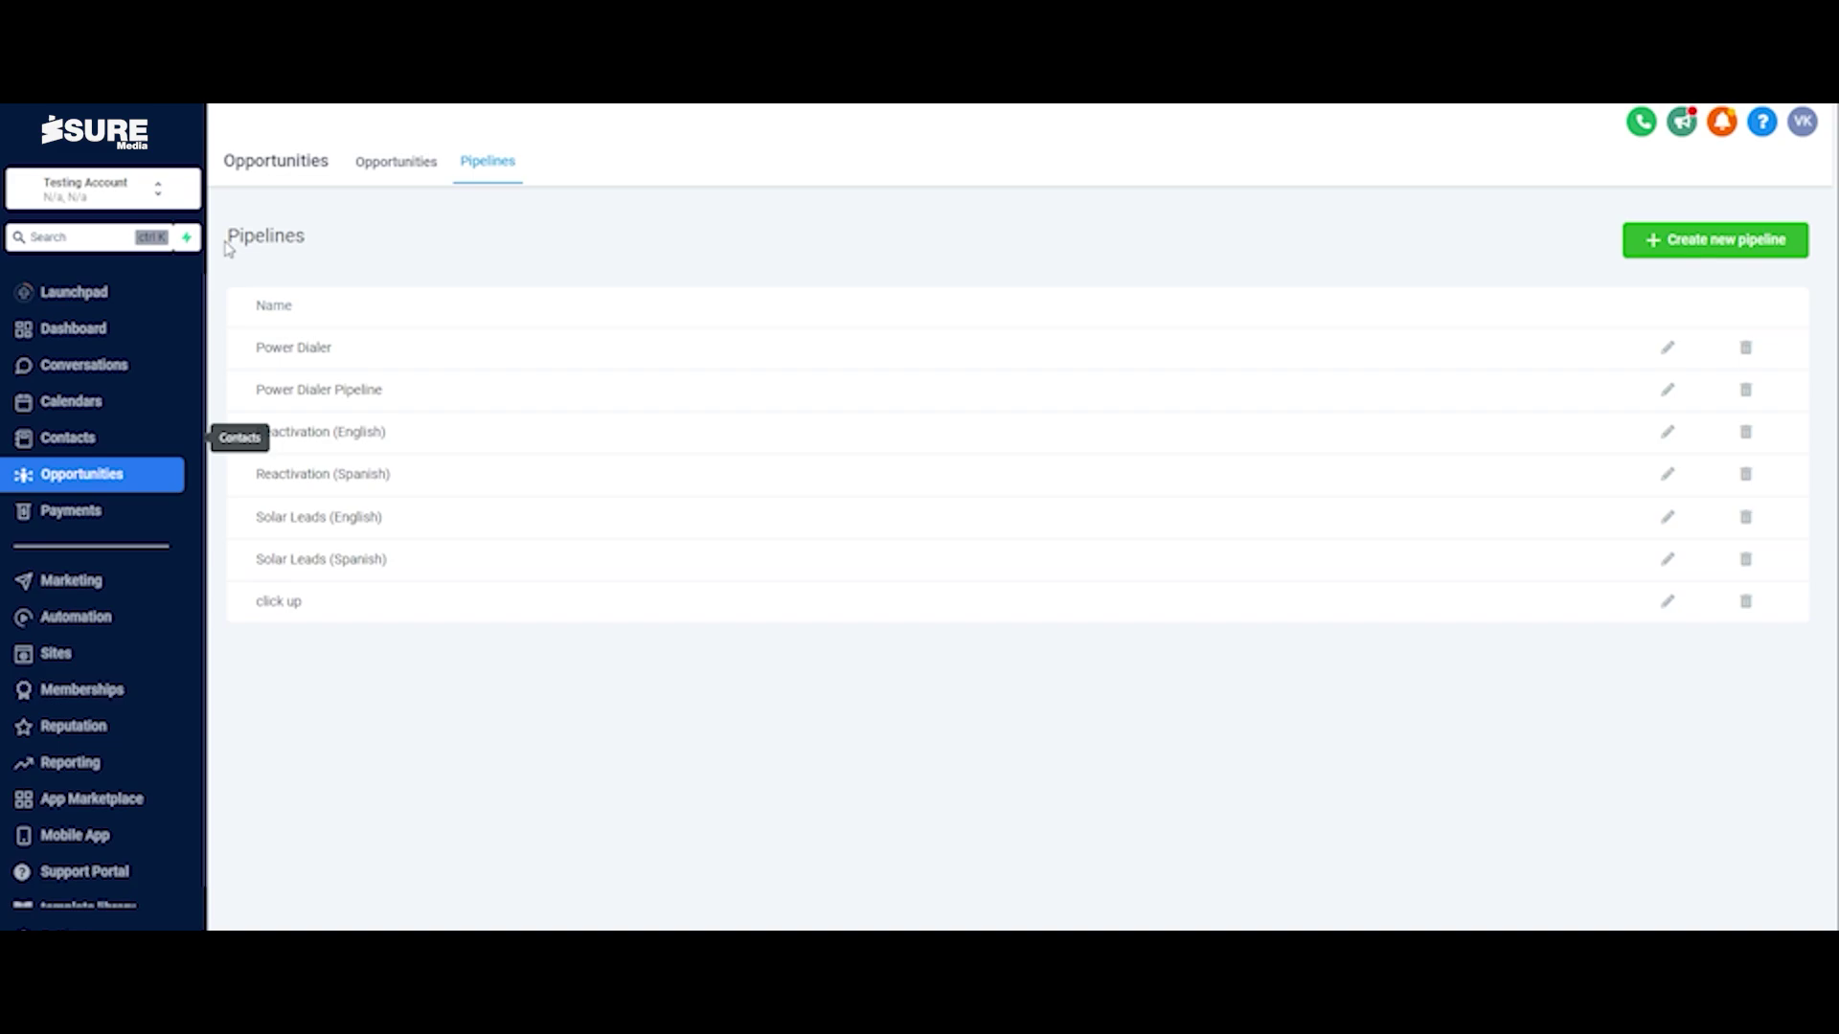
Open the contacts list and select all contacts
{"action": "left_click", "coordinate": [80, 445]}
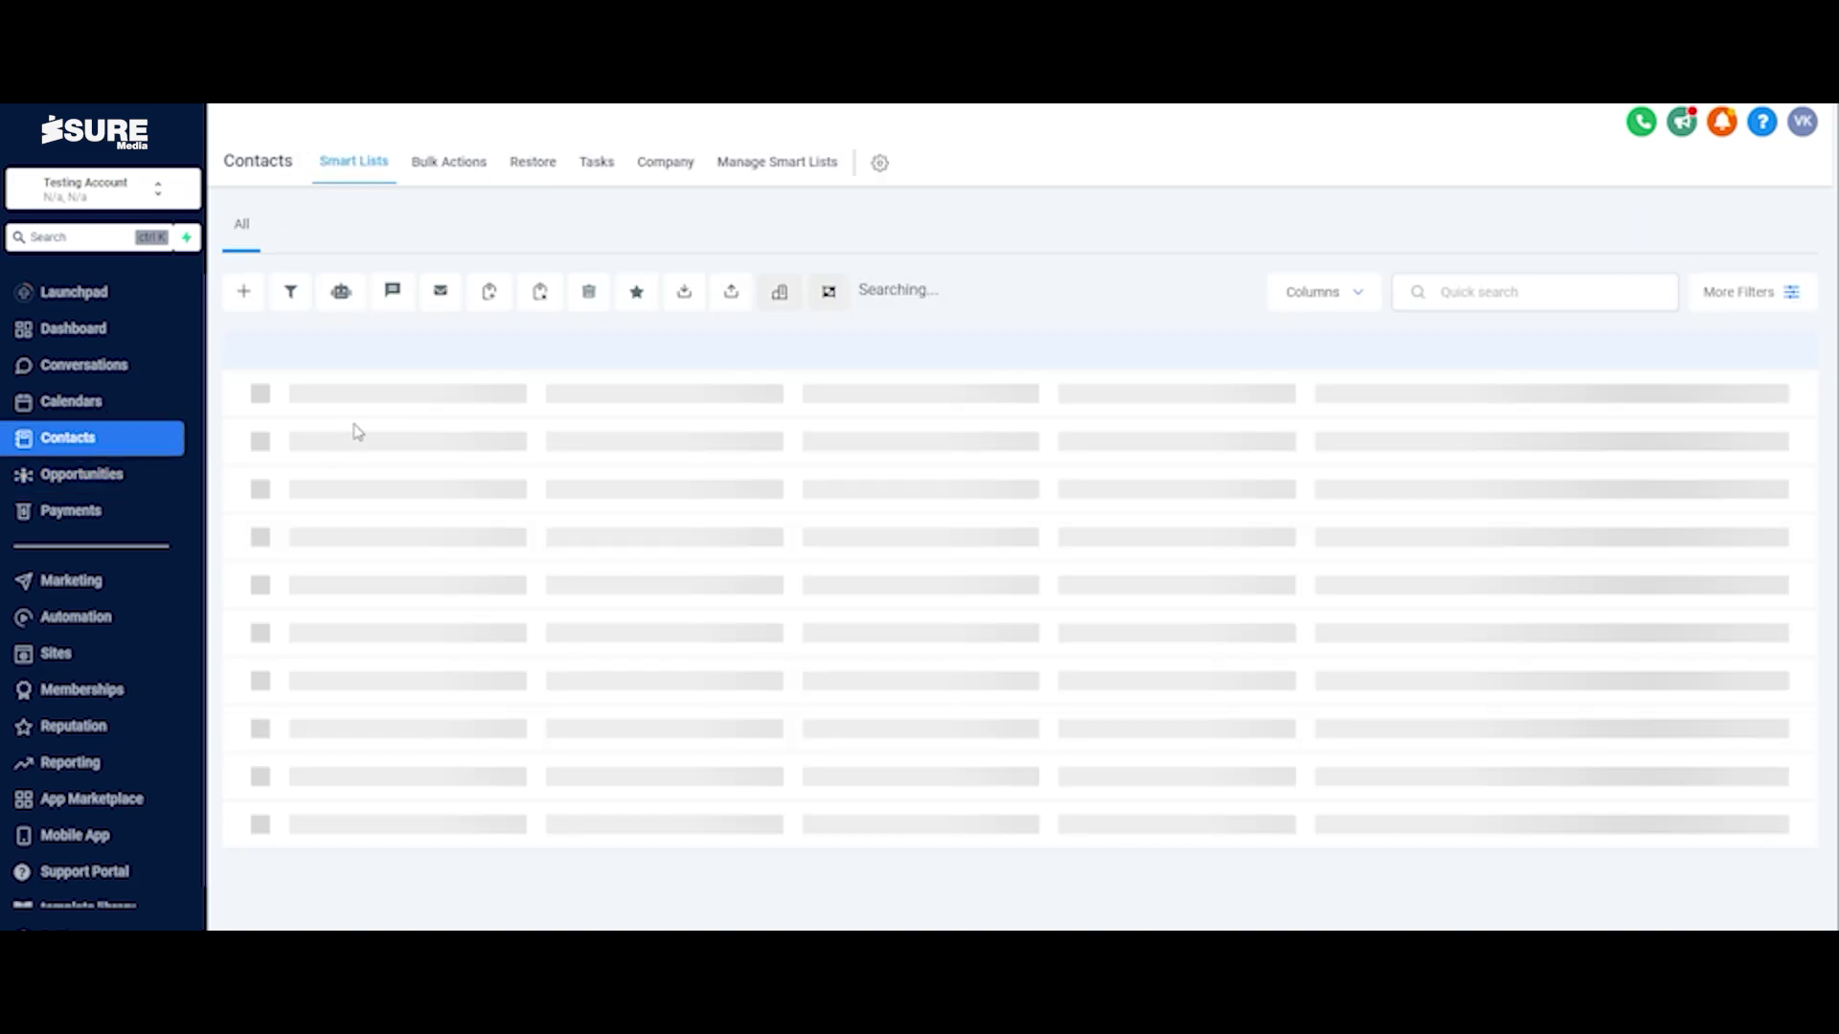
{"action": "left_click", "coordinate": [279, 426]}
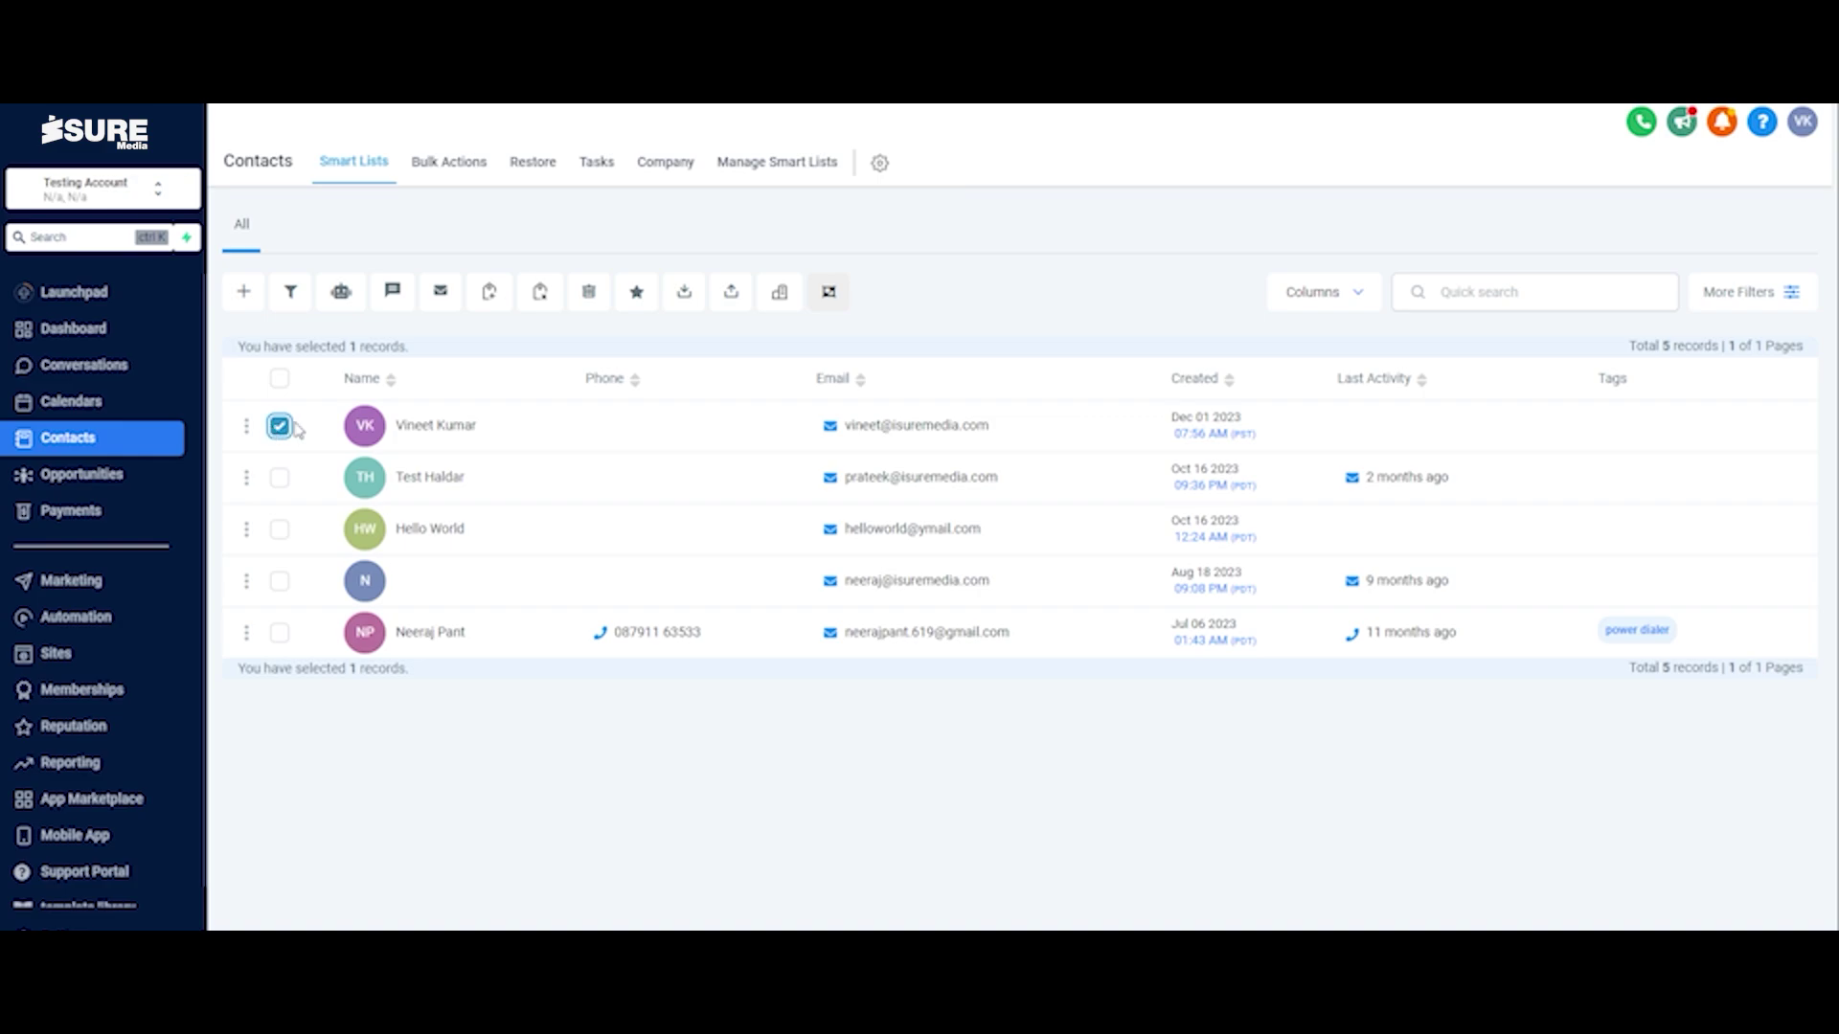
{"action": "left_click", "coordinate": [280, 379]}
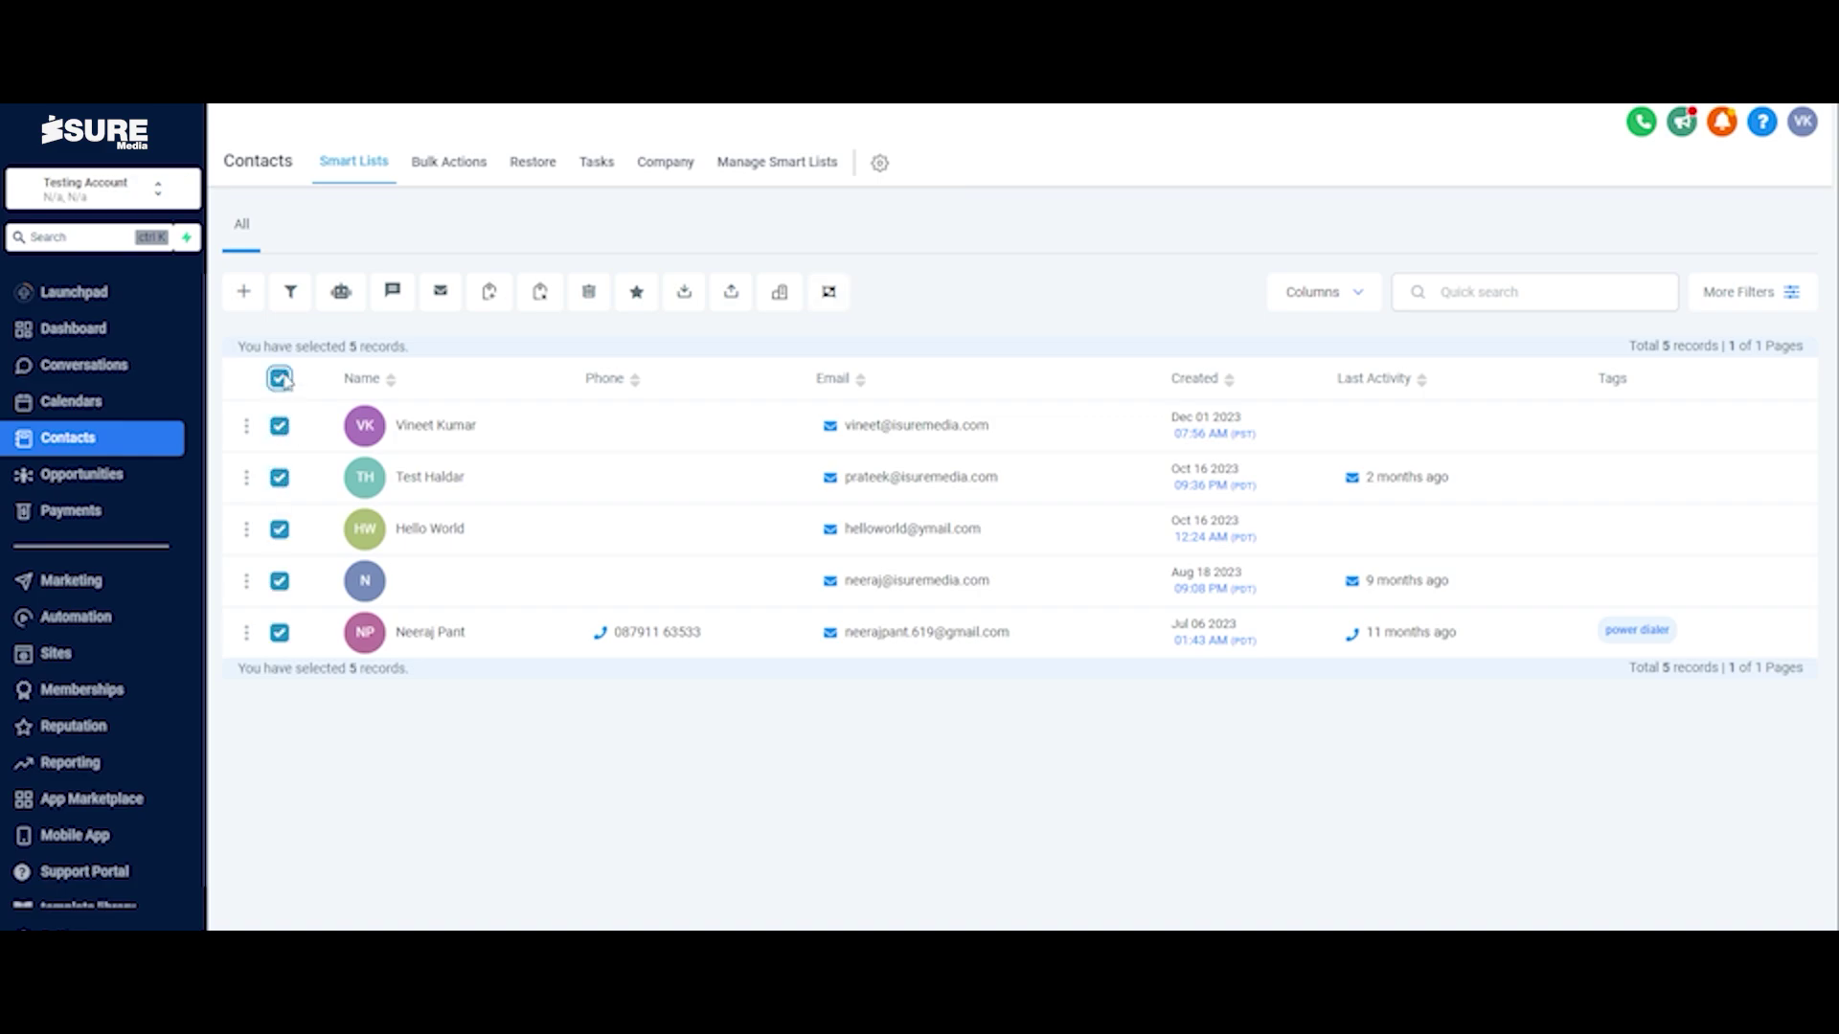
Open Add to Automation for the selected contacts, look through the available workflows, and close it without adding them
{"action": "left_click", "coordinate": [338, 303]}
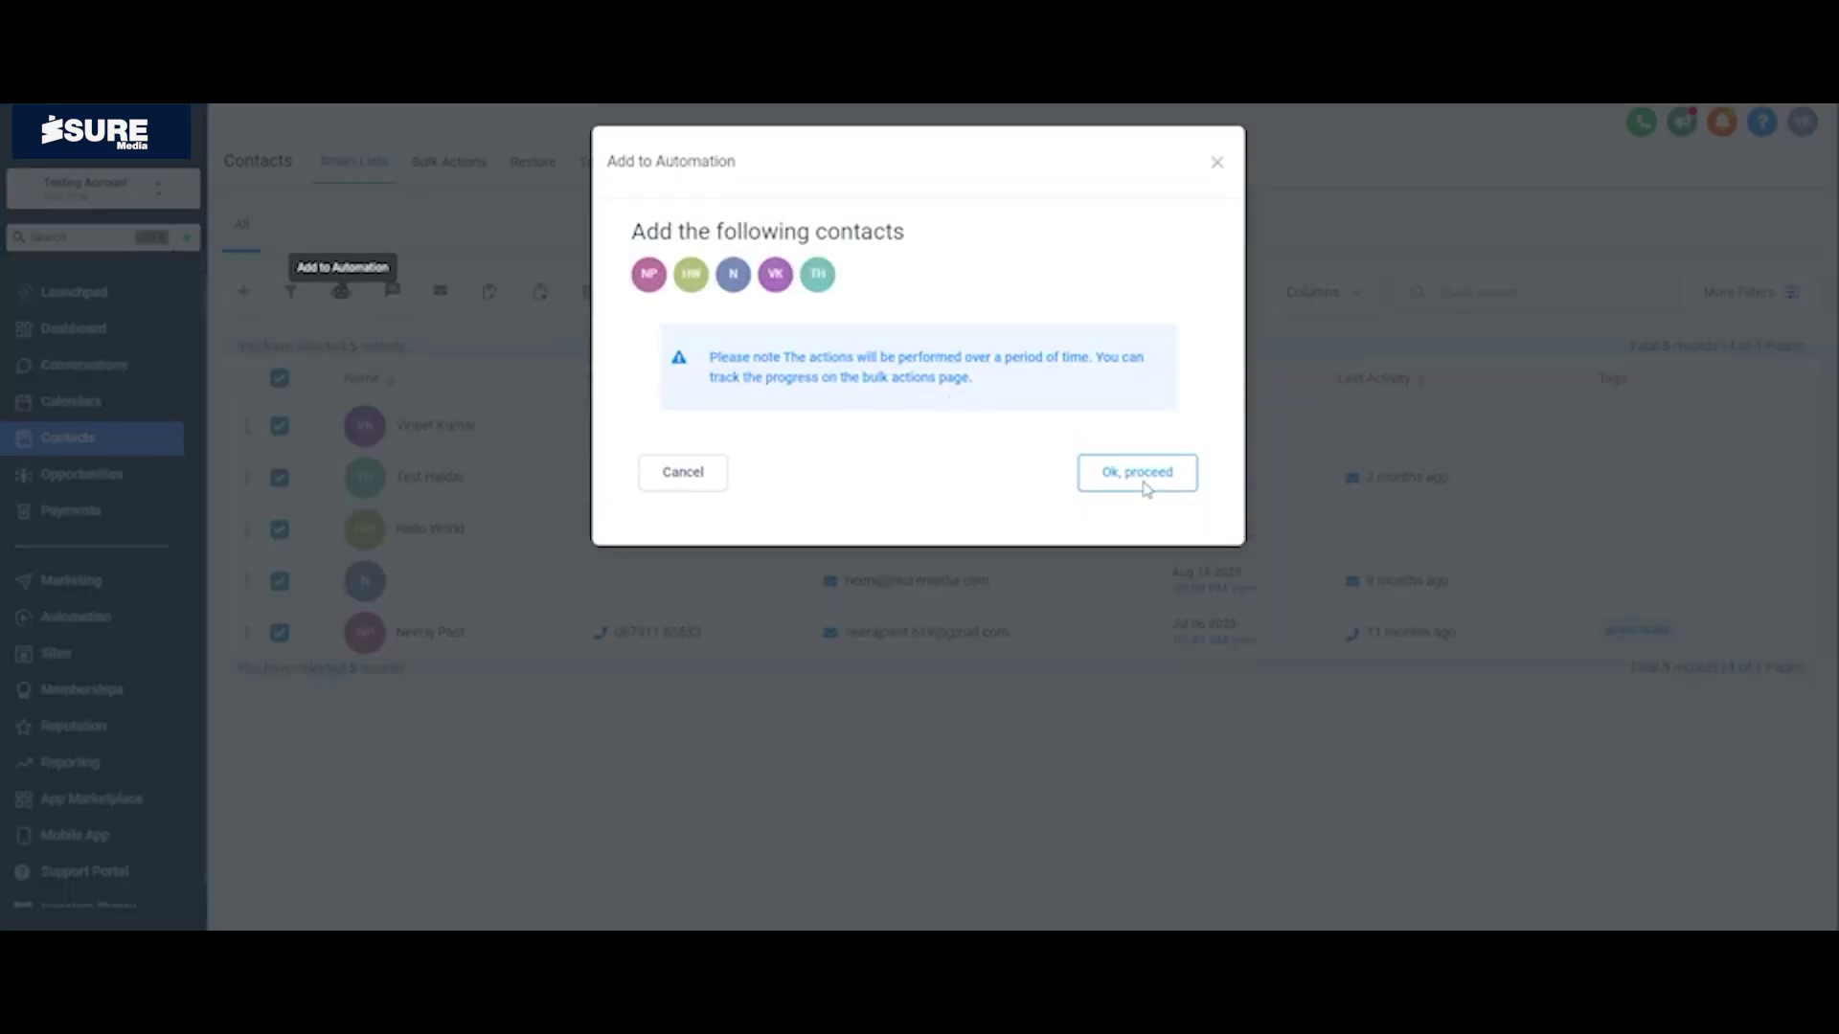
{"action": "left_click", "coordinate": [1138, 473]}
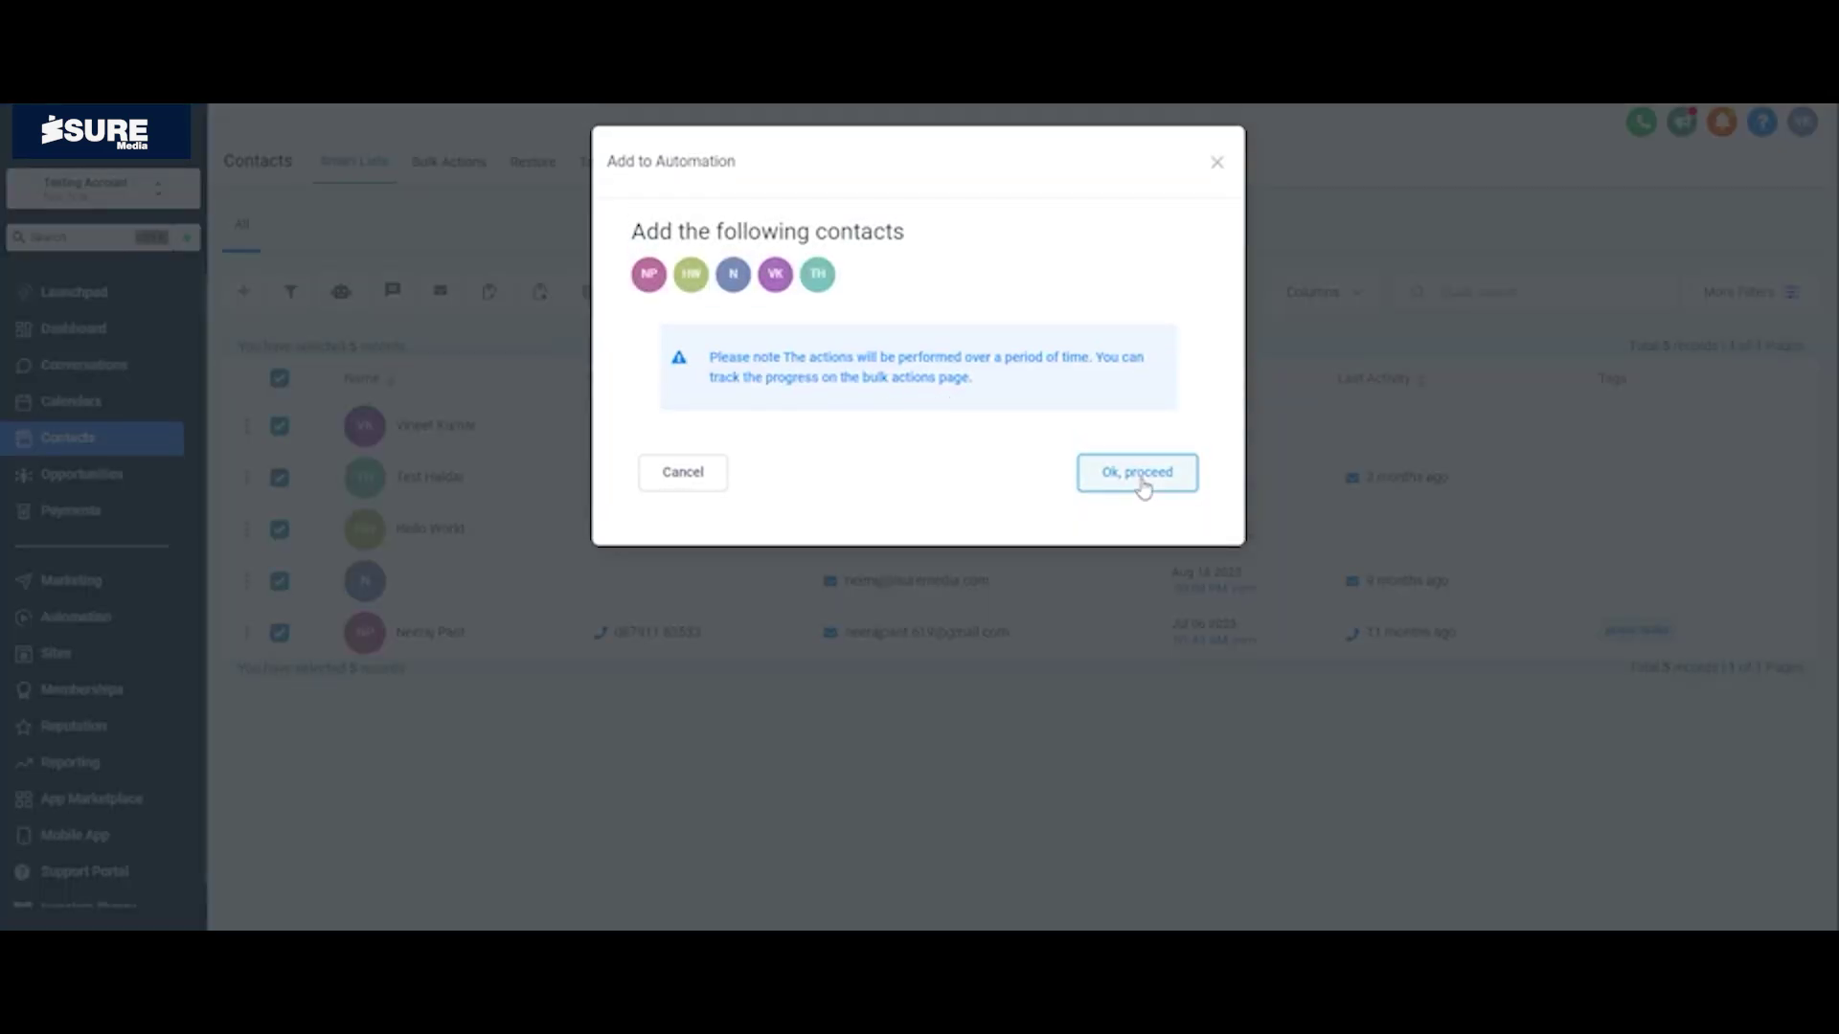
{"action": "left_click", "coordinate": [742, 442]}
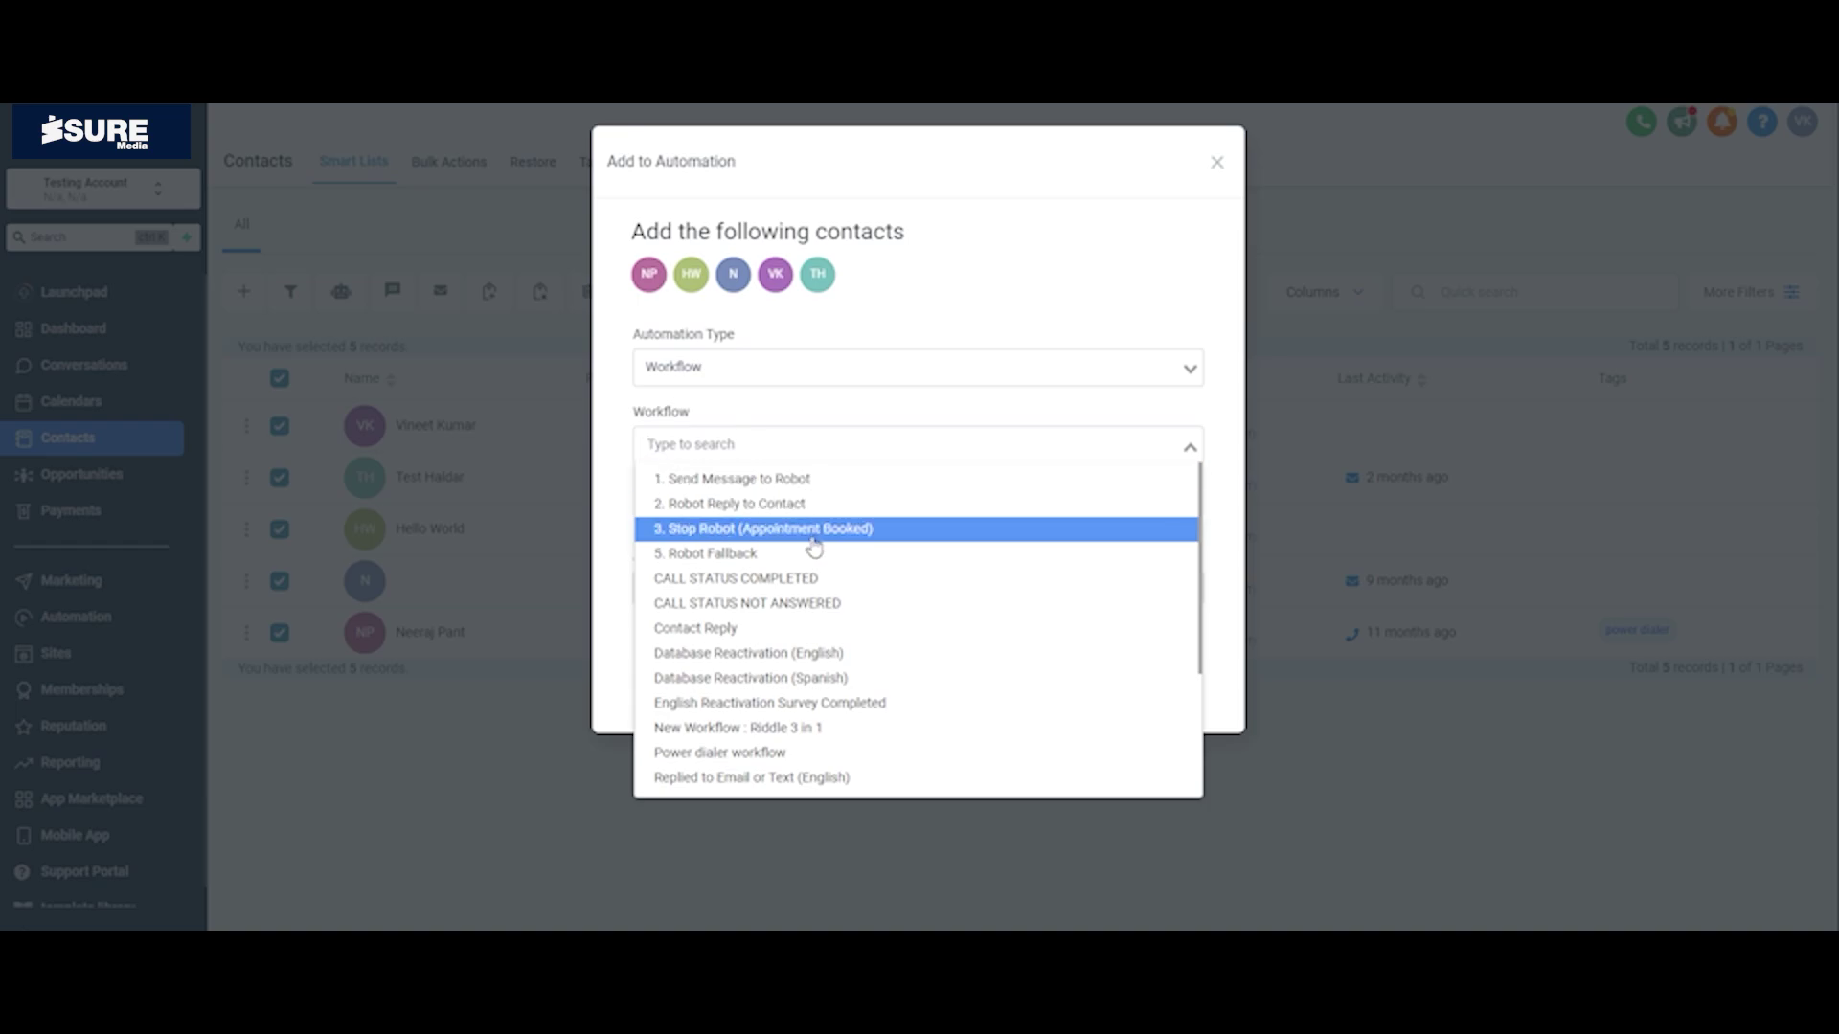
{"action": "scroll", "coordinate": [781, 522], "scroll_direction": "down", "scroll_amount": 3}
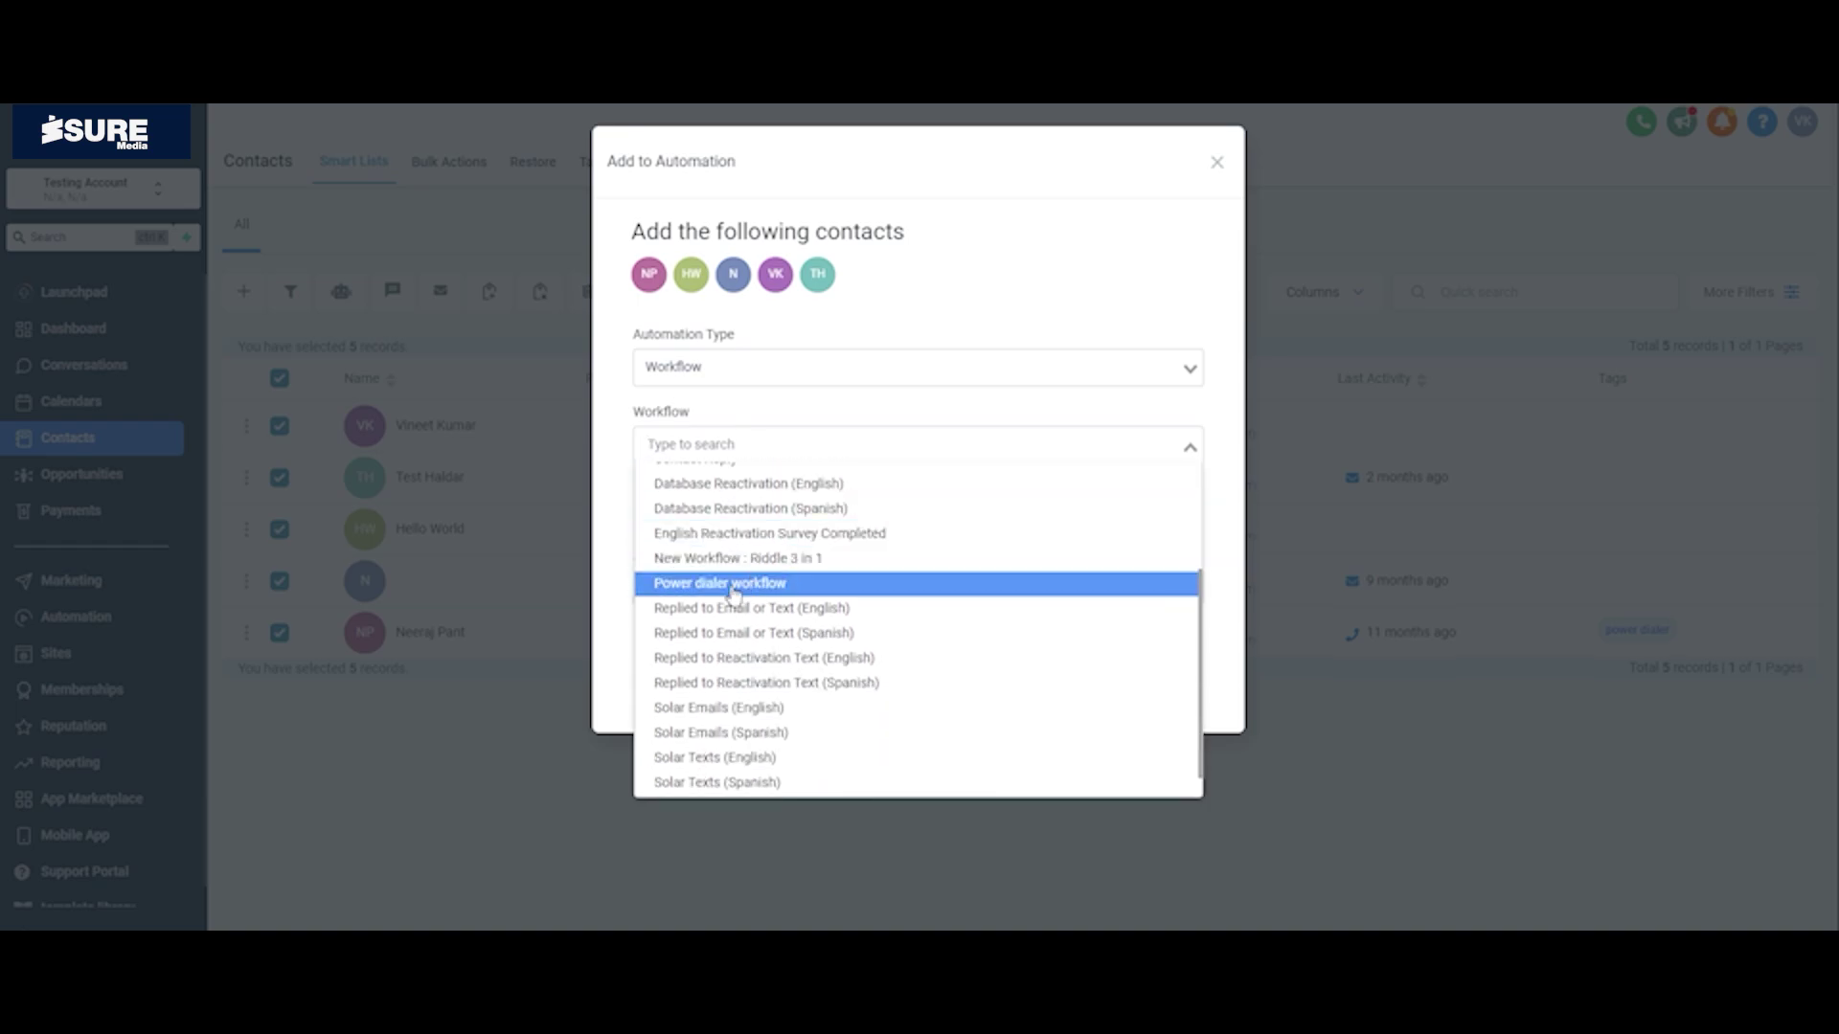
{"action": "left_click", "coordinate": [866, 328]}
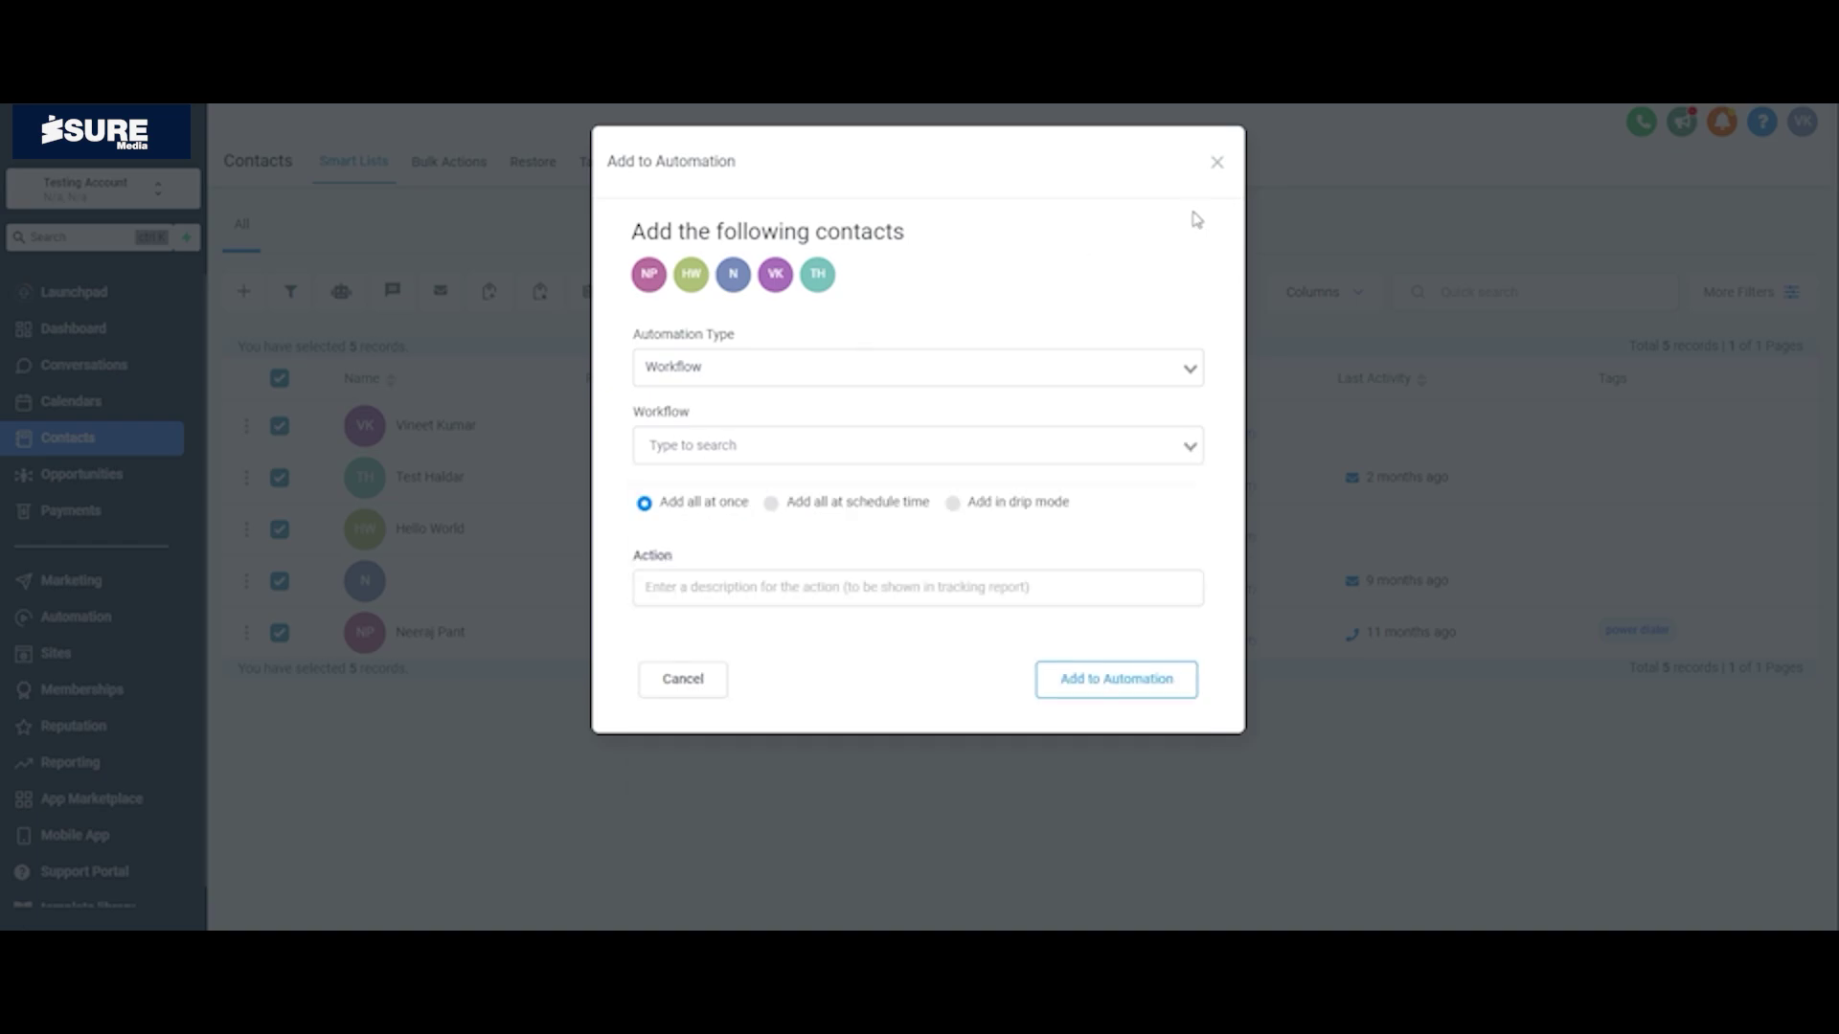
{"action": "left_click", "coordinate": [1218, 164]}
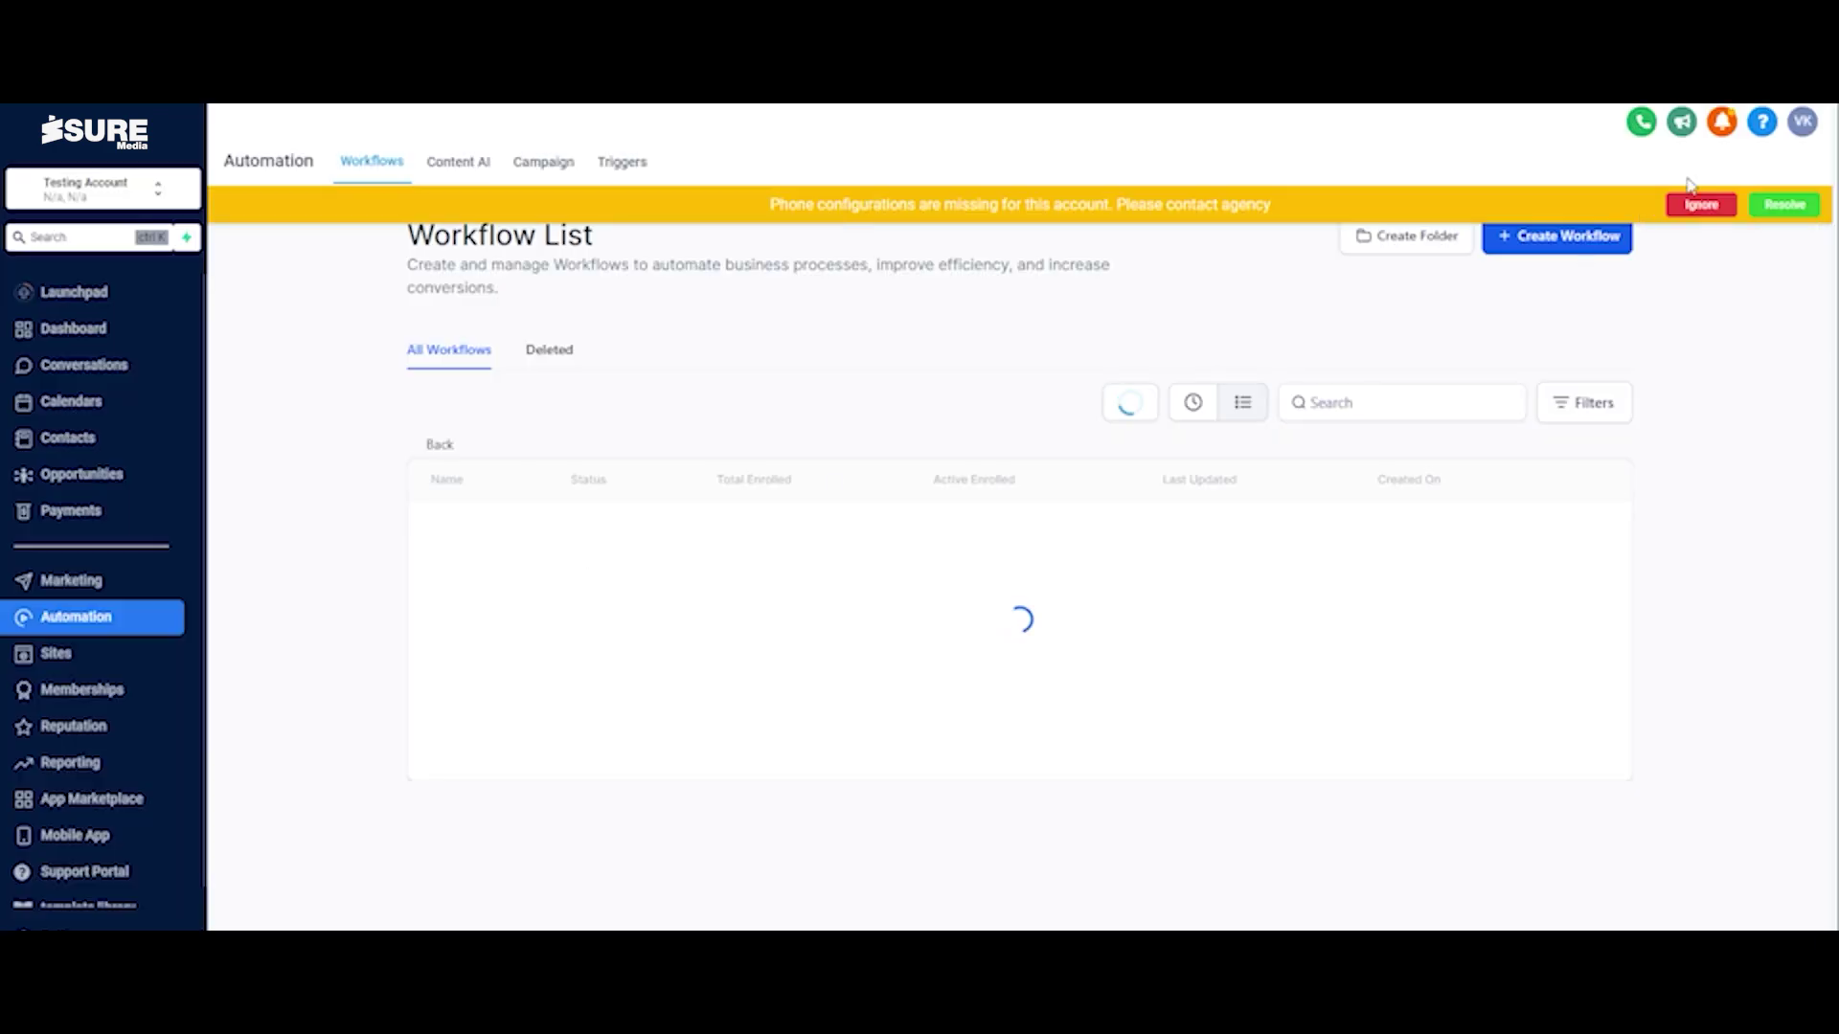
Open the Dialer workflow and examine its sequence of three calls and the waits between them
{"action": "left_click", "coordinate": [1701, 204]}
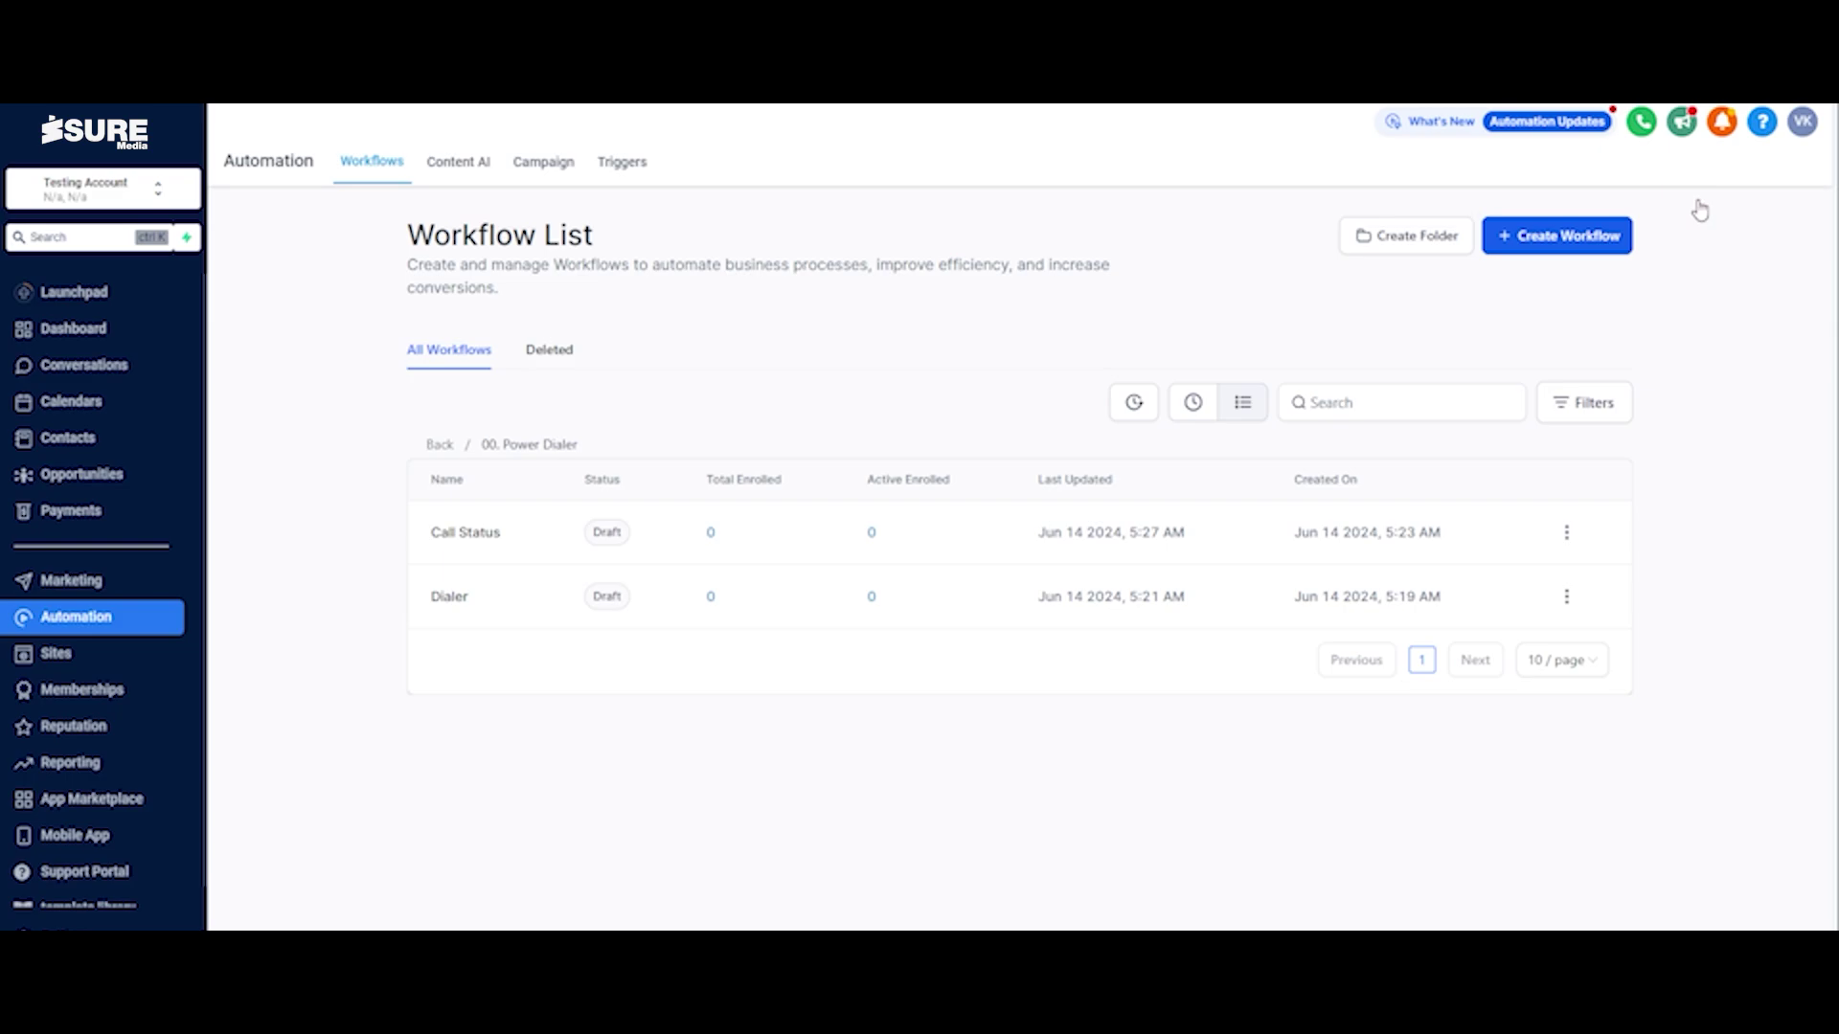
{"action": "left_click", "coordinate": [446, 598]}
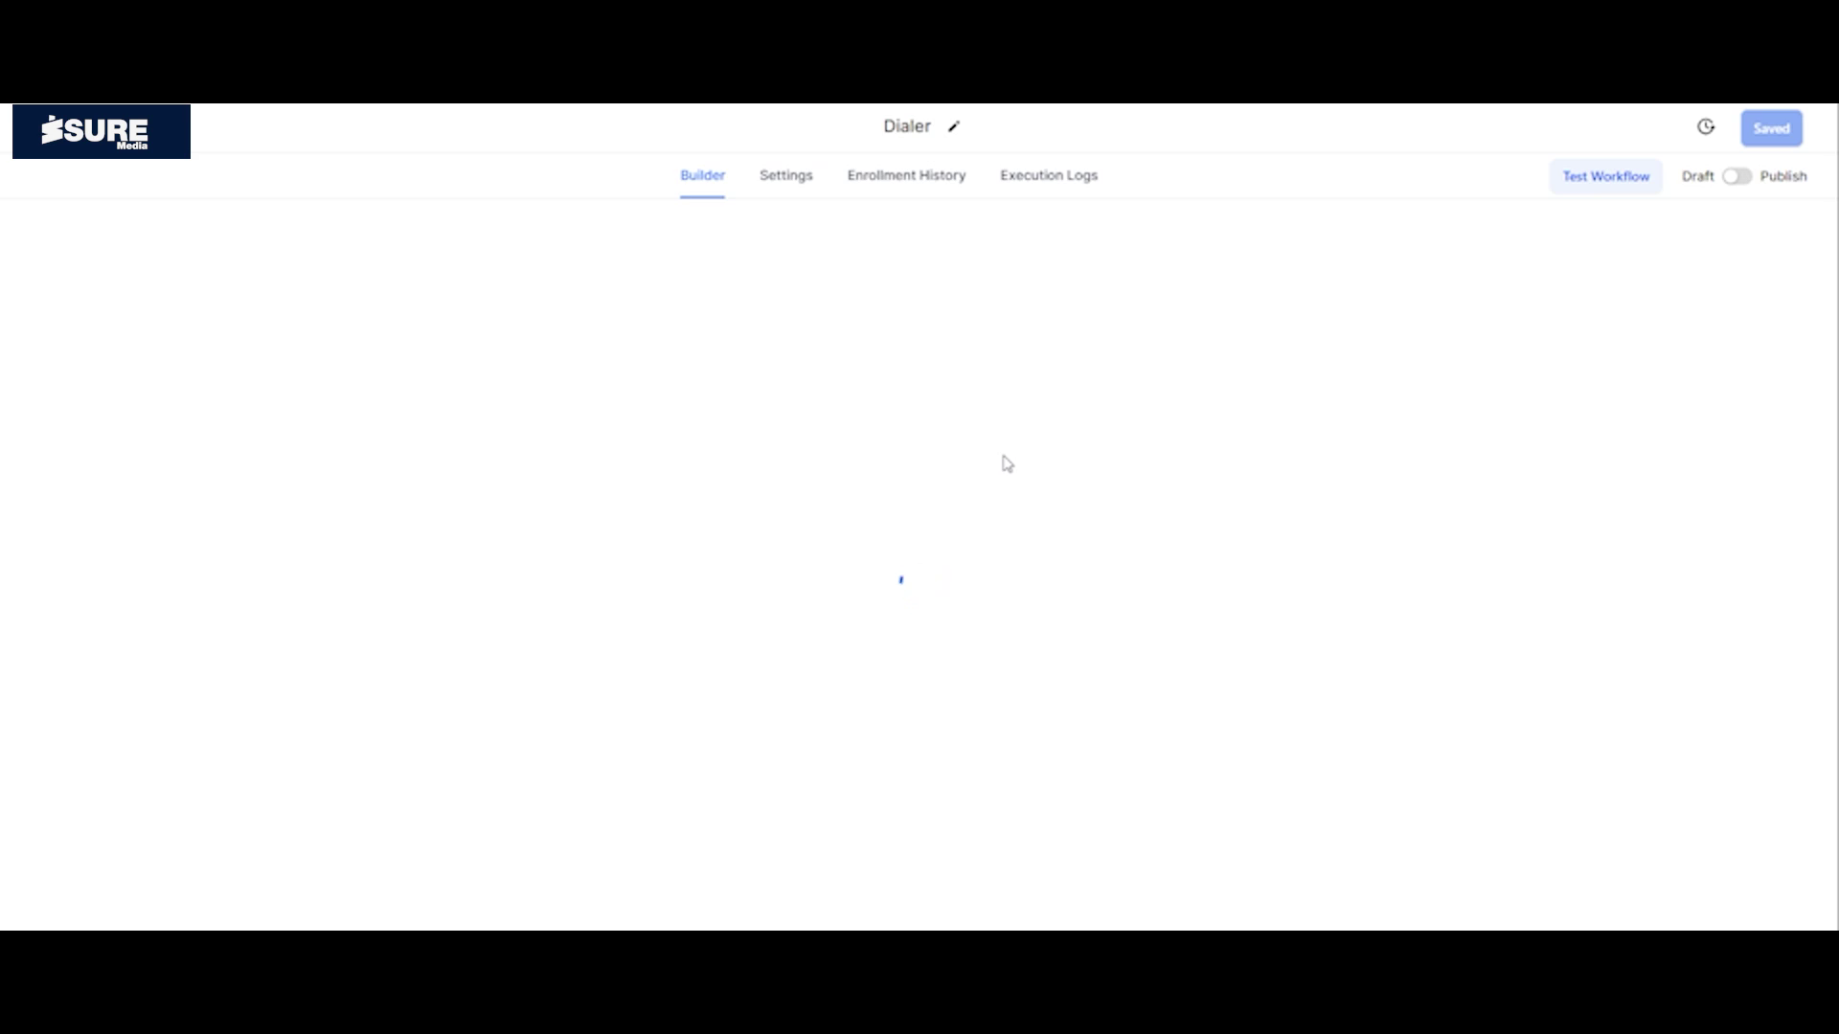
{"action": "scroll", "coordinate": [1007, 466], "scroll_direction": "down", "scroll_amount": 3}
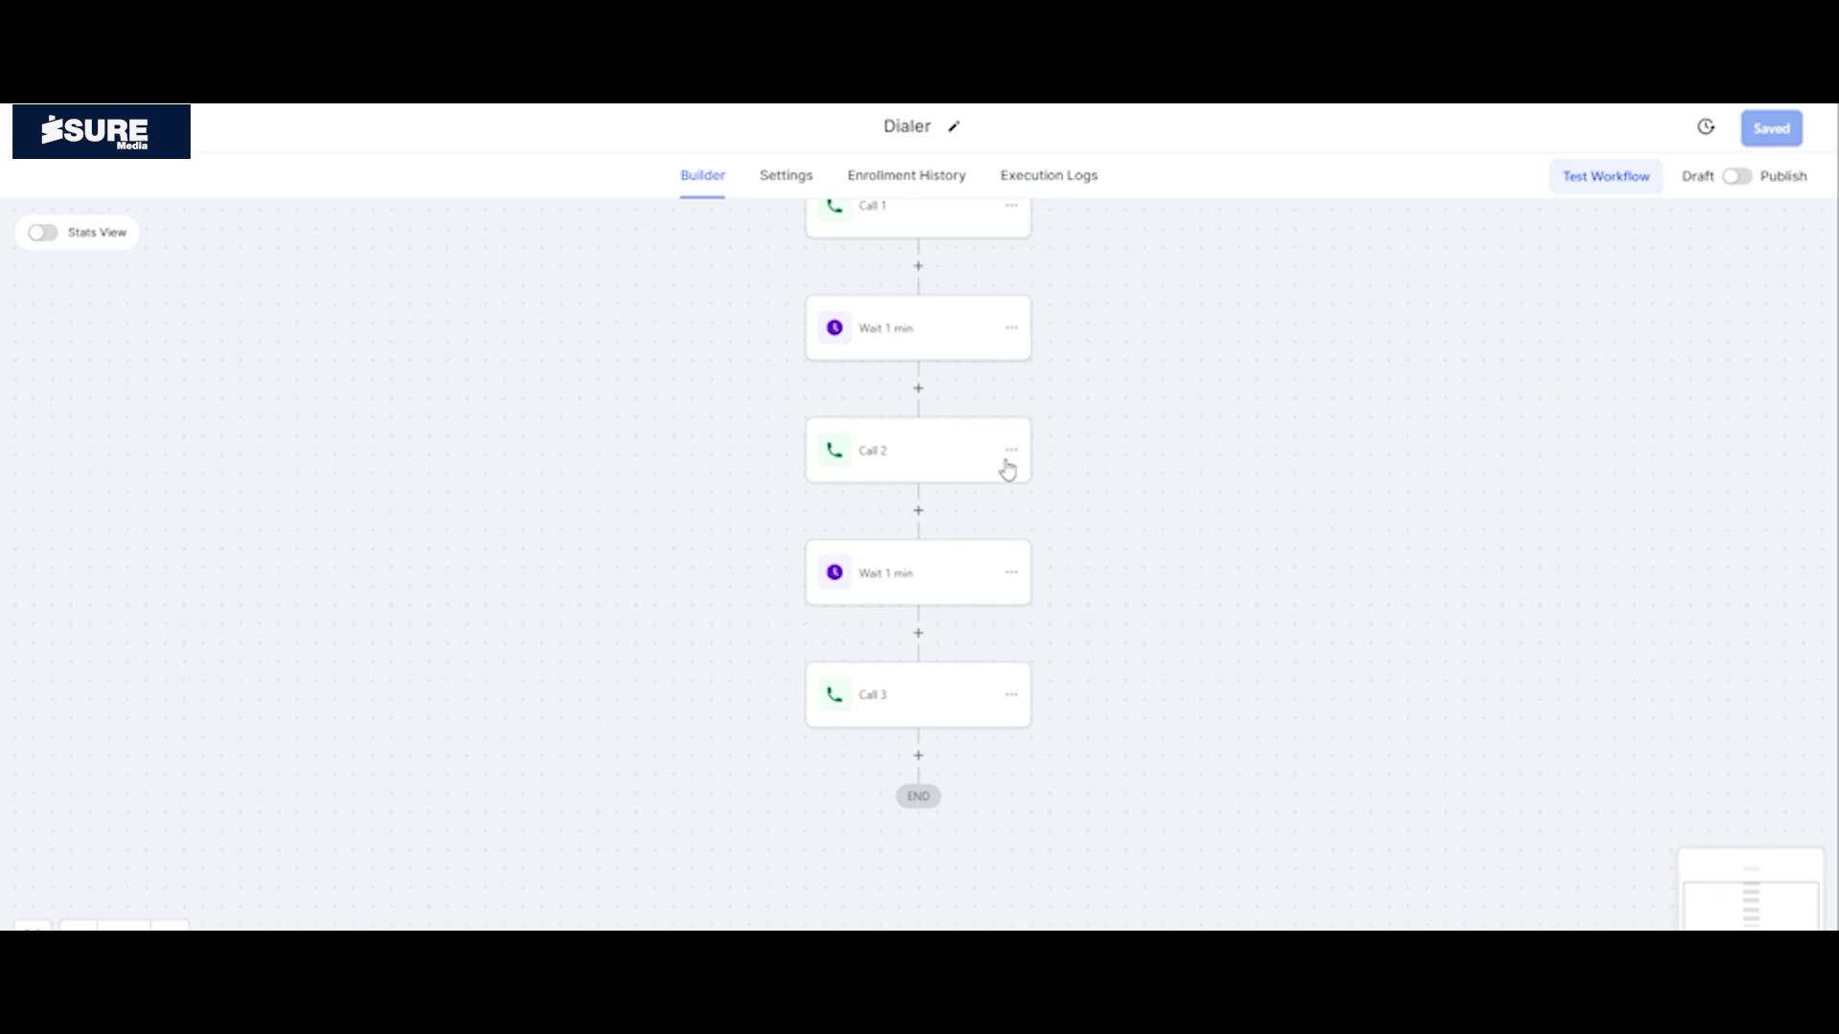
{"action": "scroll", "coordinate": [985, 611], "scroll_direction": "up", "scroll_amount": 1}
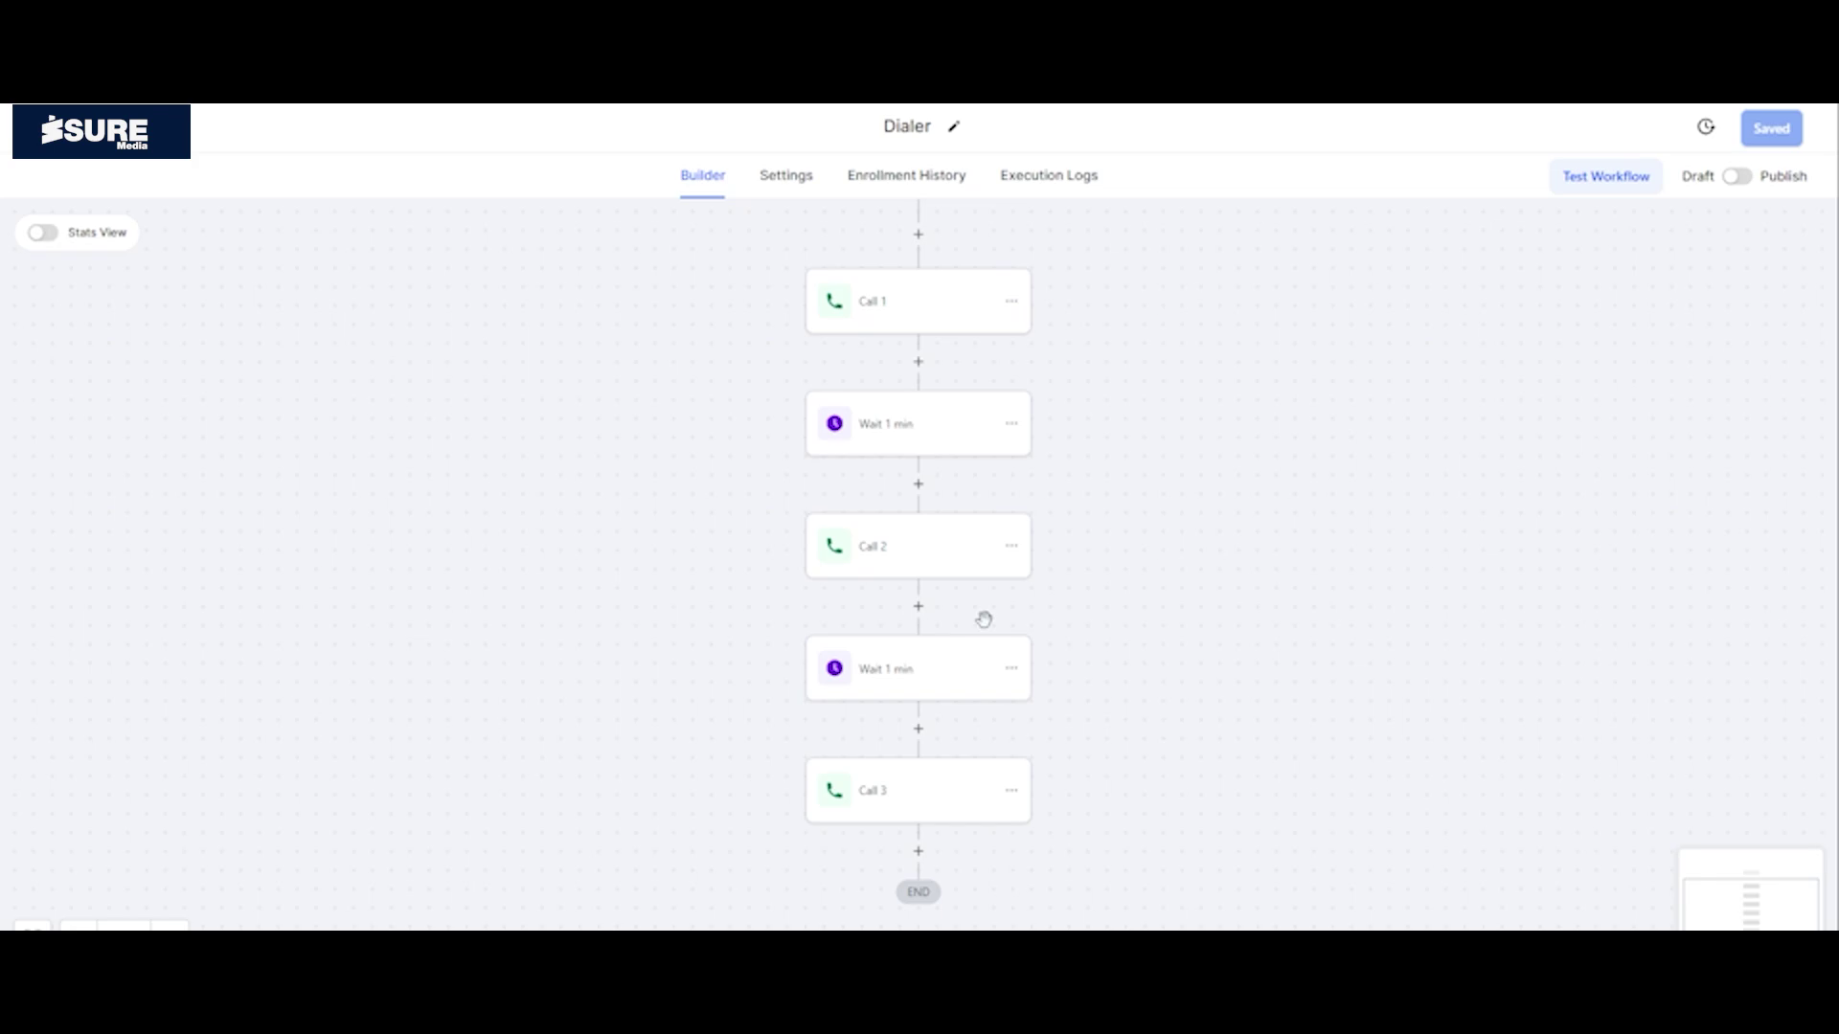
{"action": "scroll", "coordinate": [985, 619], "scroll_direction": "up", "scroll_amount": 1}
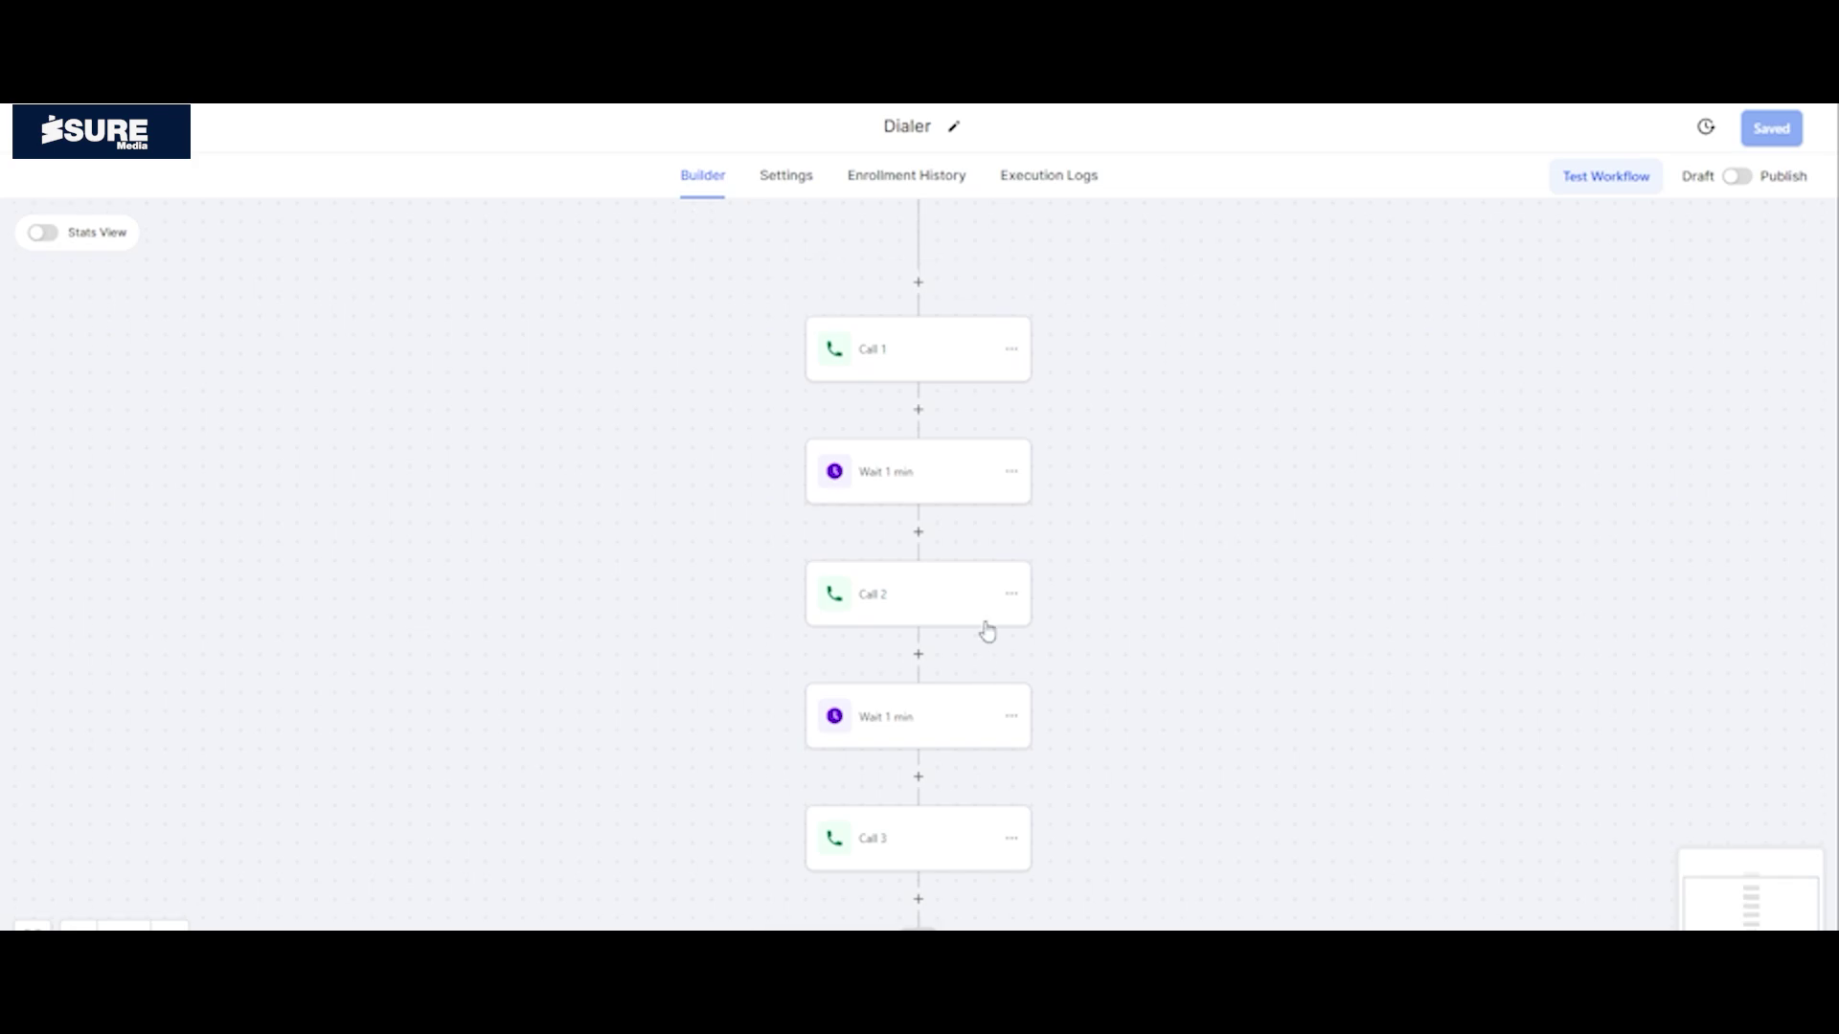
{"action": "scroll", "coordinate": [985, 618], "scroll_direction": "down", "scroll_amount": 1}
{"action": "scroll", "coordinate": [985, 619], "scroll_direction": "up", "scroll_amount": 1}
{"action": "scroll", "coordinate": [934, 493], "scroll_direction": "up", "scroll_amount": 2}
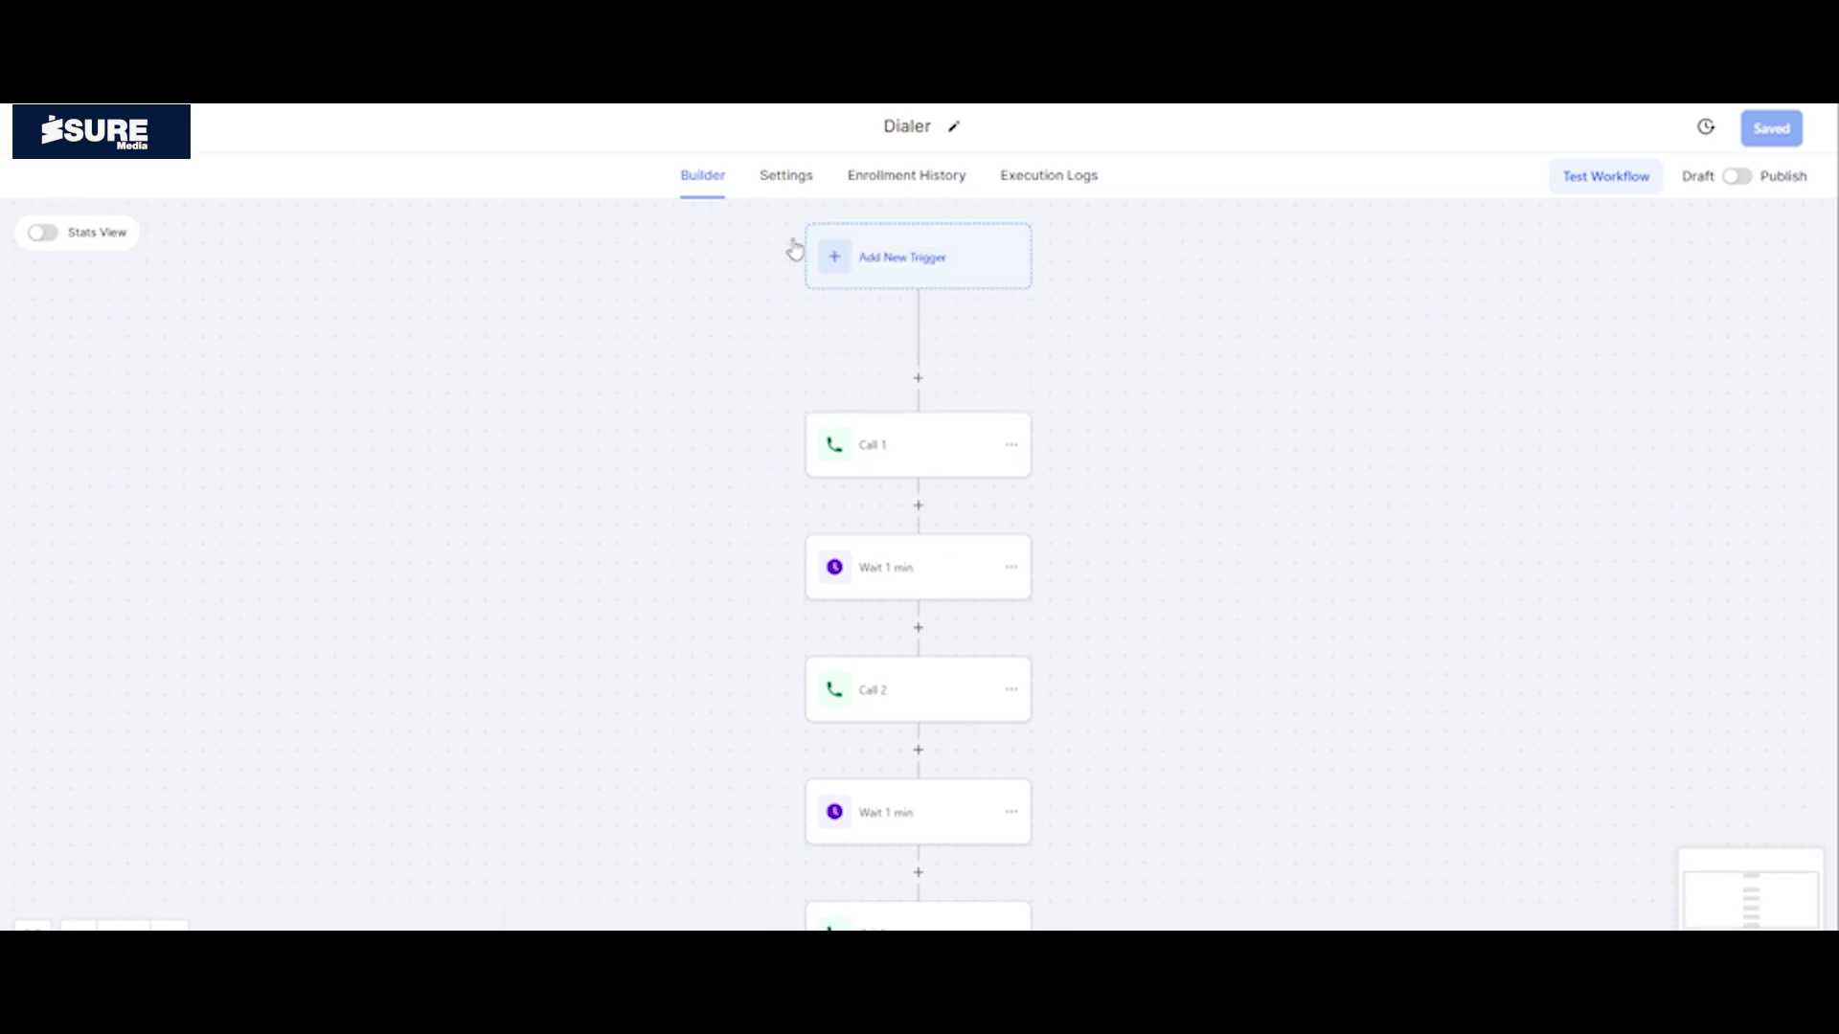
Look over the Dialer workflow's settings, and return to the builder to review the call sequence
{"action": "left_click", "coordinate": [785, 175]}
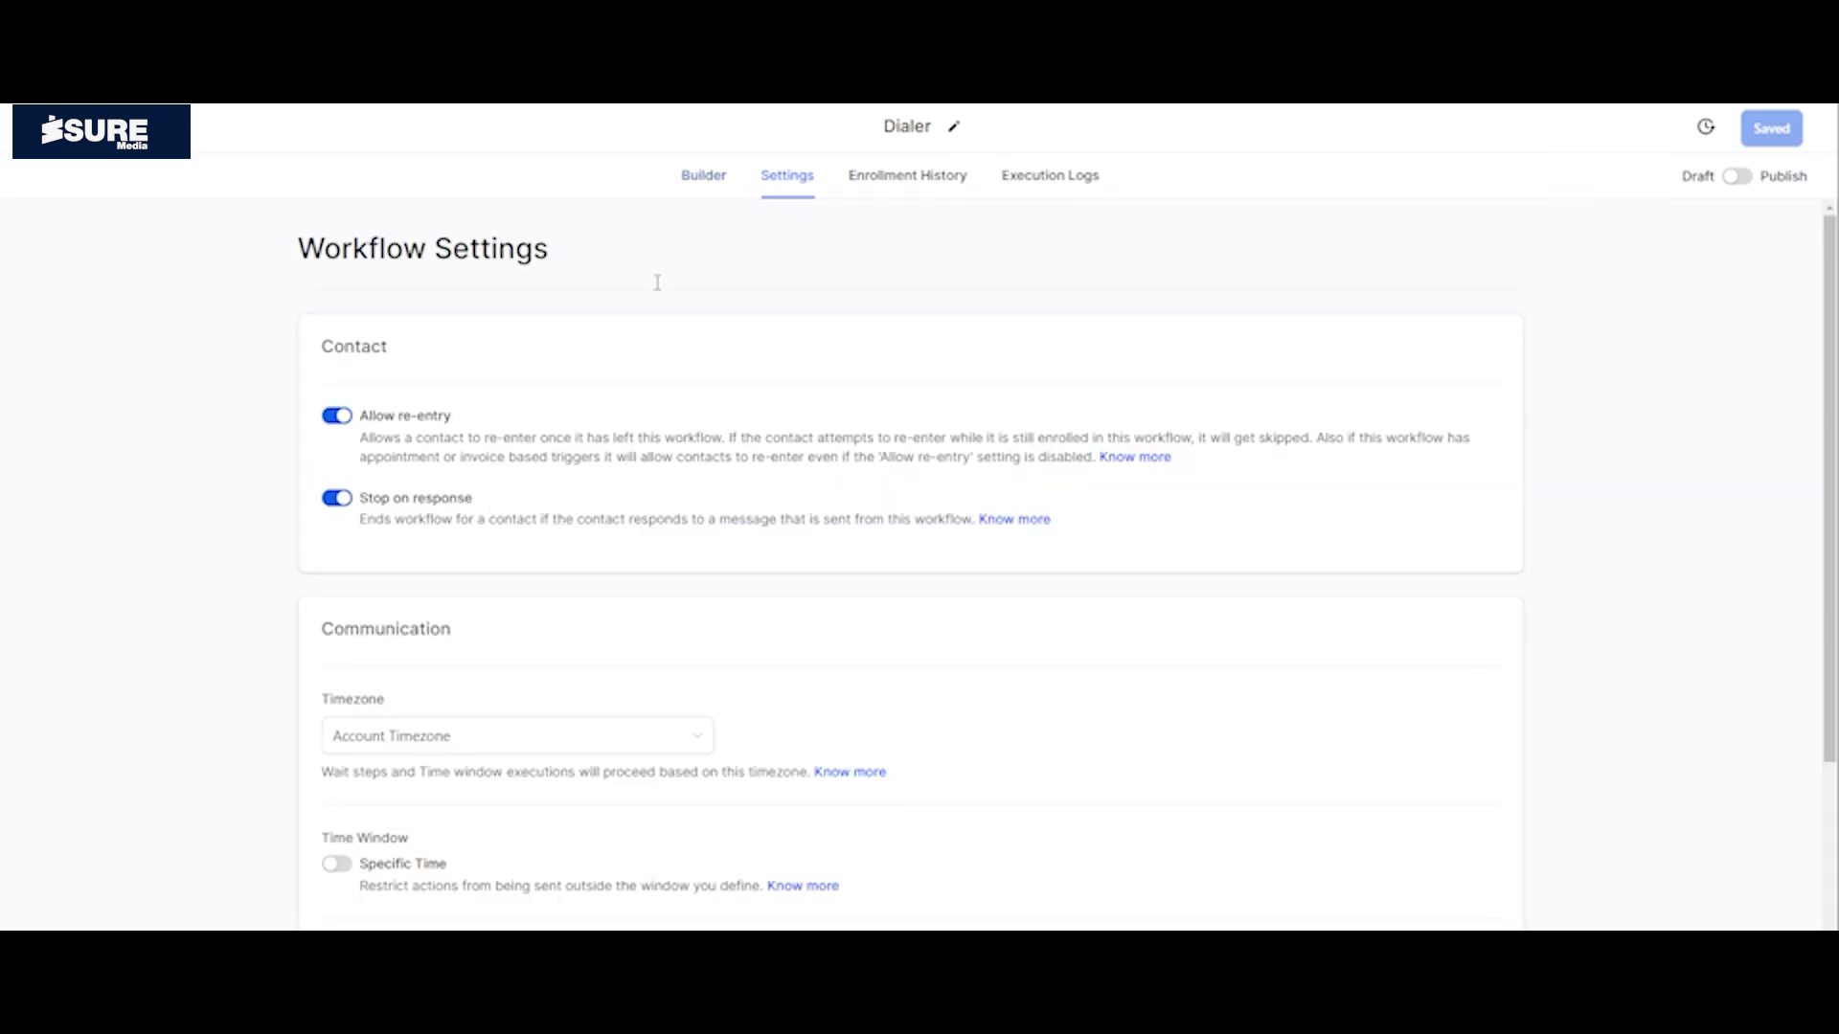
{"action": "left_click", "coordinate": [725, 185]}
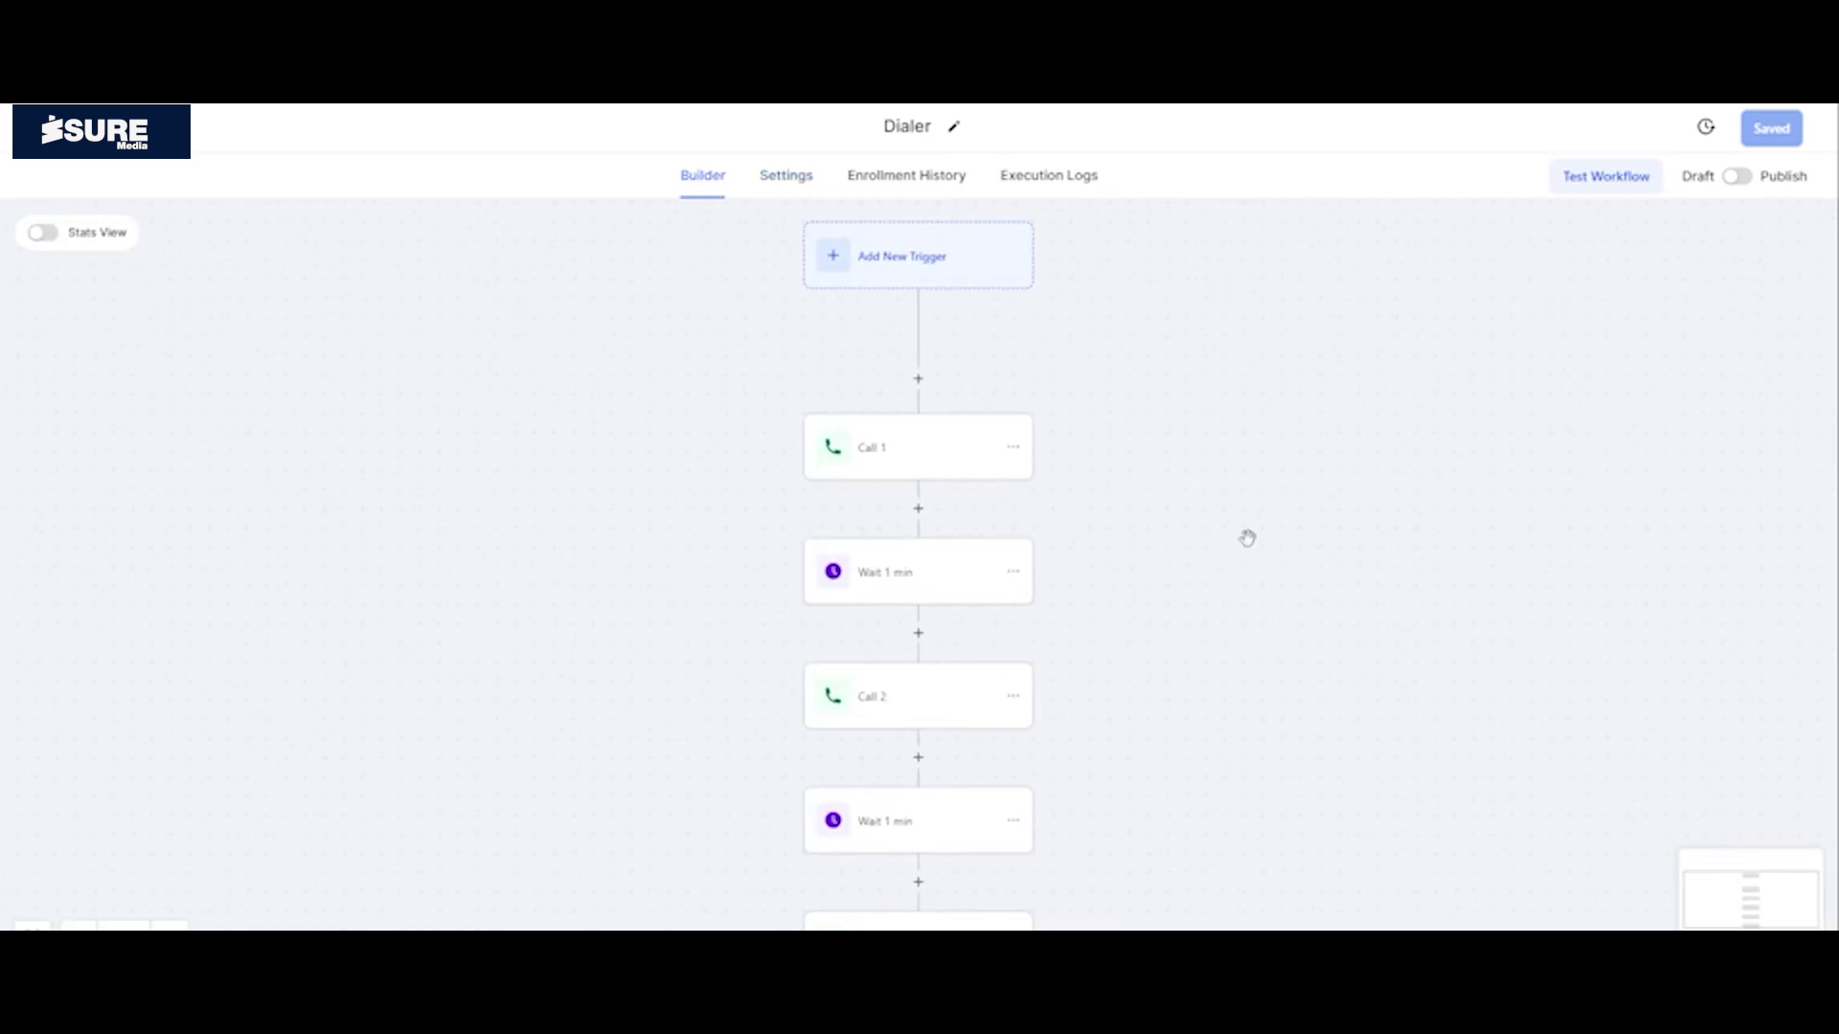
{"action": "scroll", "coordinate": [1159, 601], "scroll_direction": "down", "scroll_amount": 2}
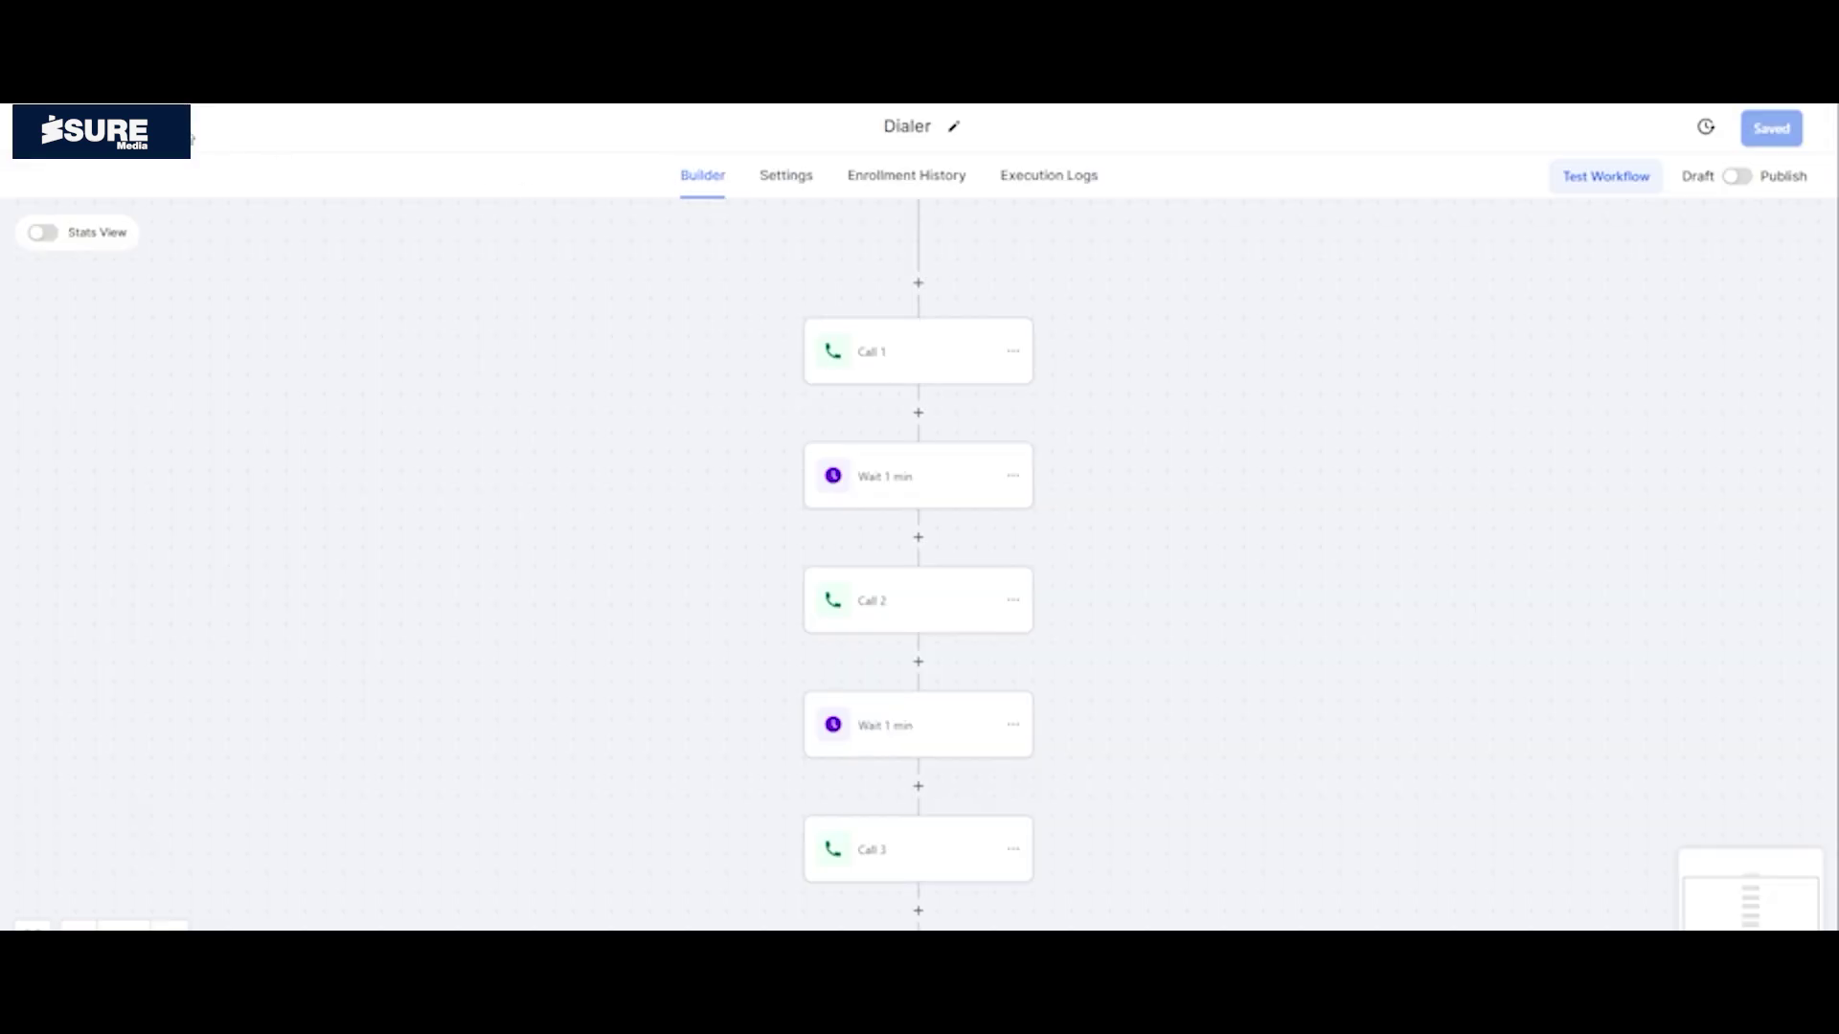
Leave the Dialer workflow and open the first contact's record from the contacts list, dismissing the phone configuration notice
{"action": "left_click", "coordinate": [151, 155]}
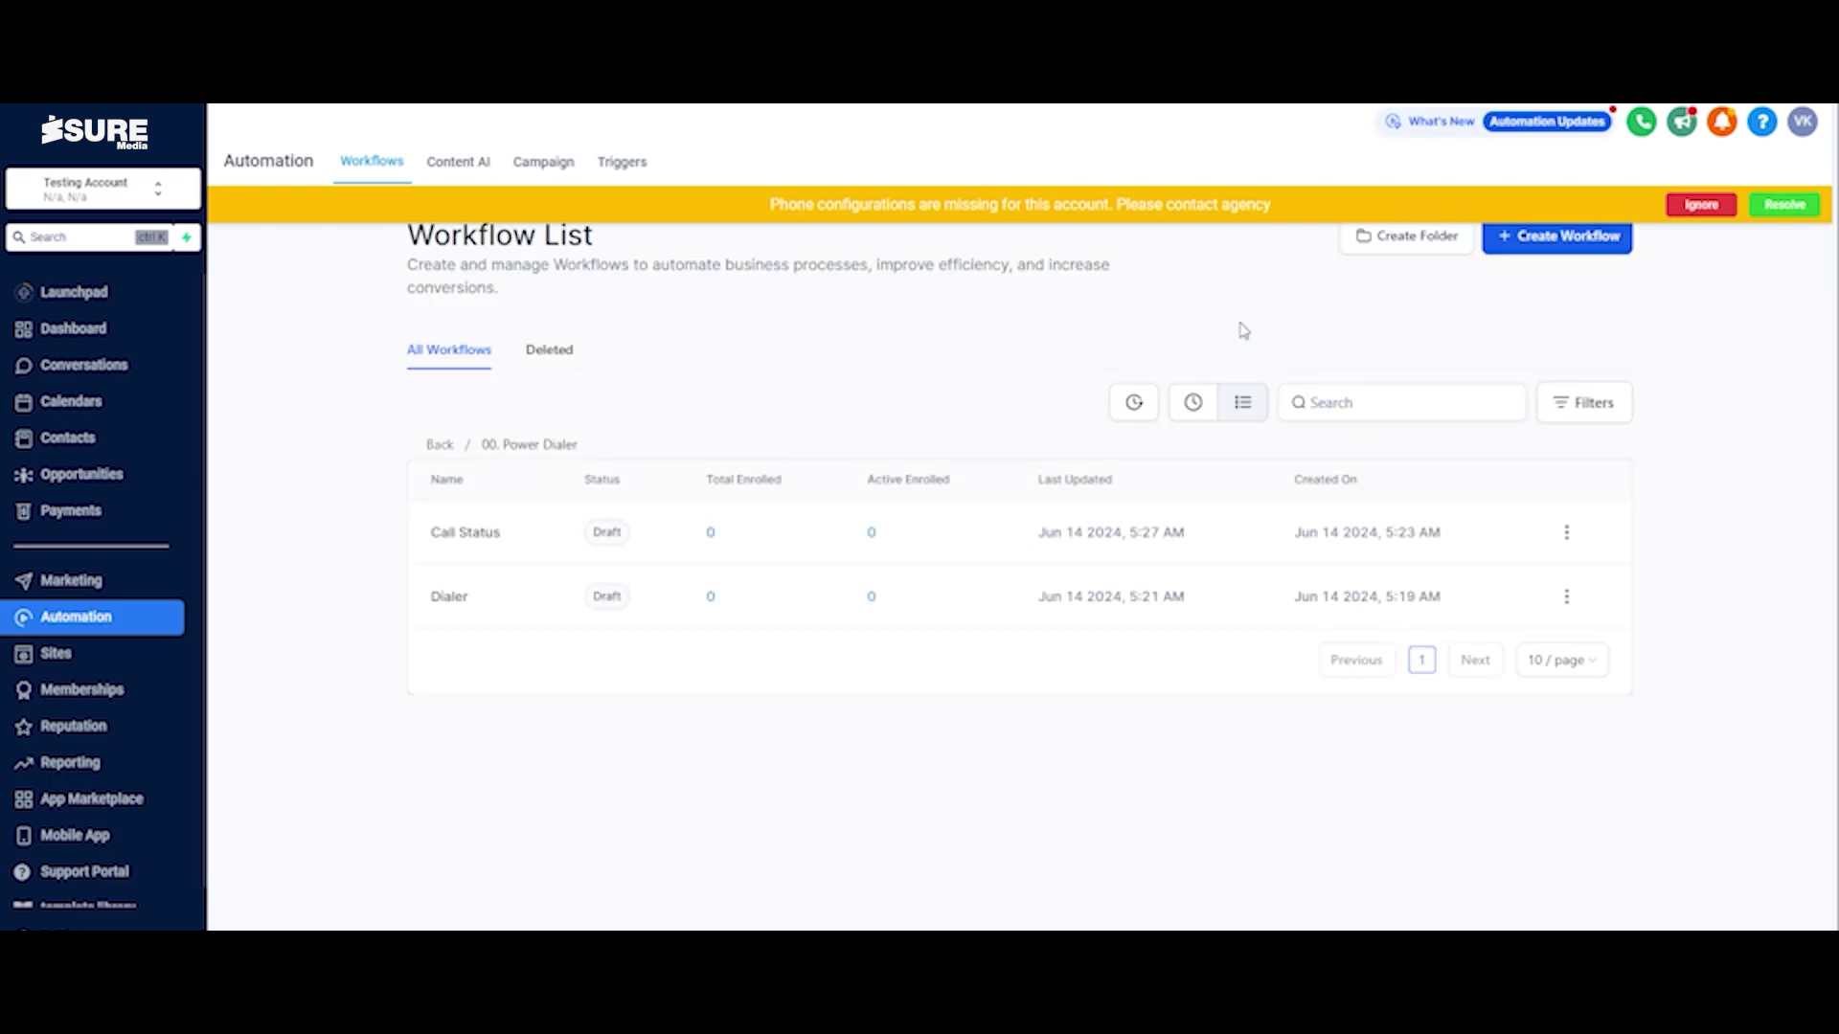
{"action": "left_click", "coordinate": [96, 450]}
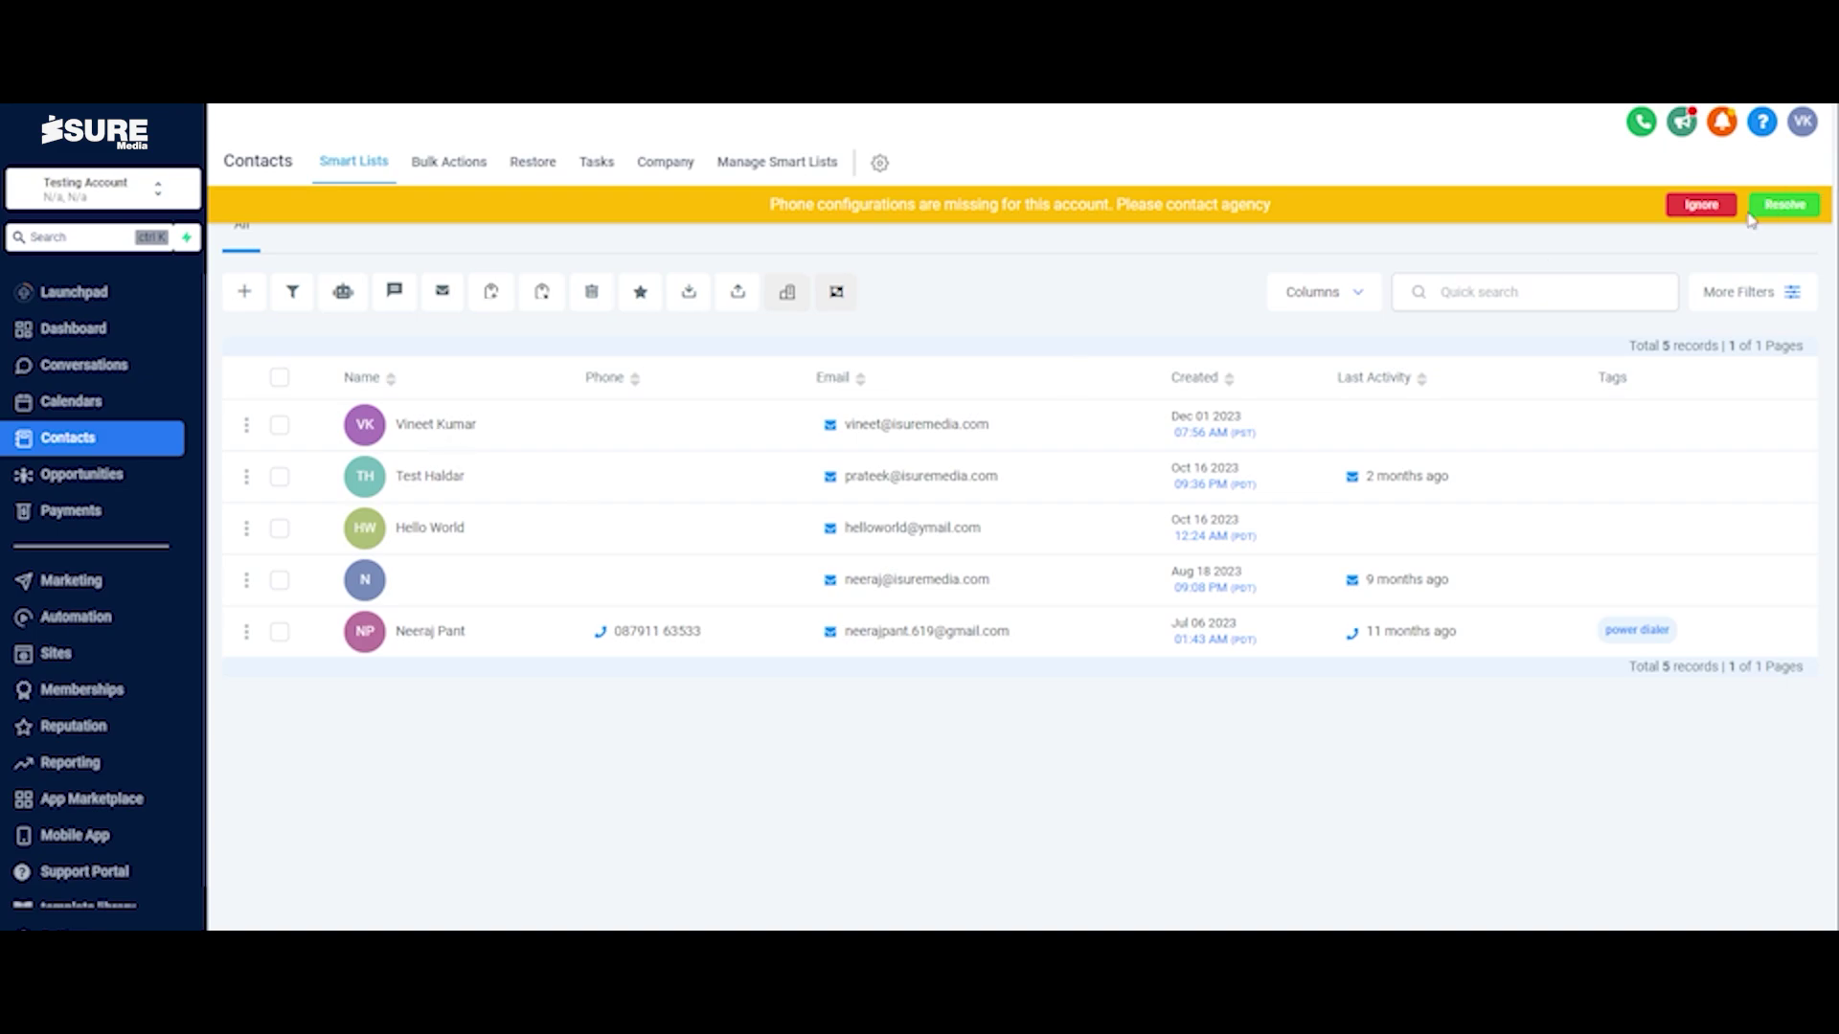
{"action": "left_click", "coordinate": [1707, 211]}
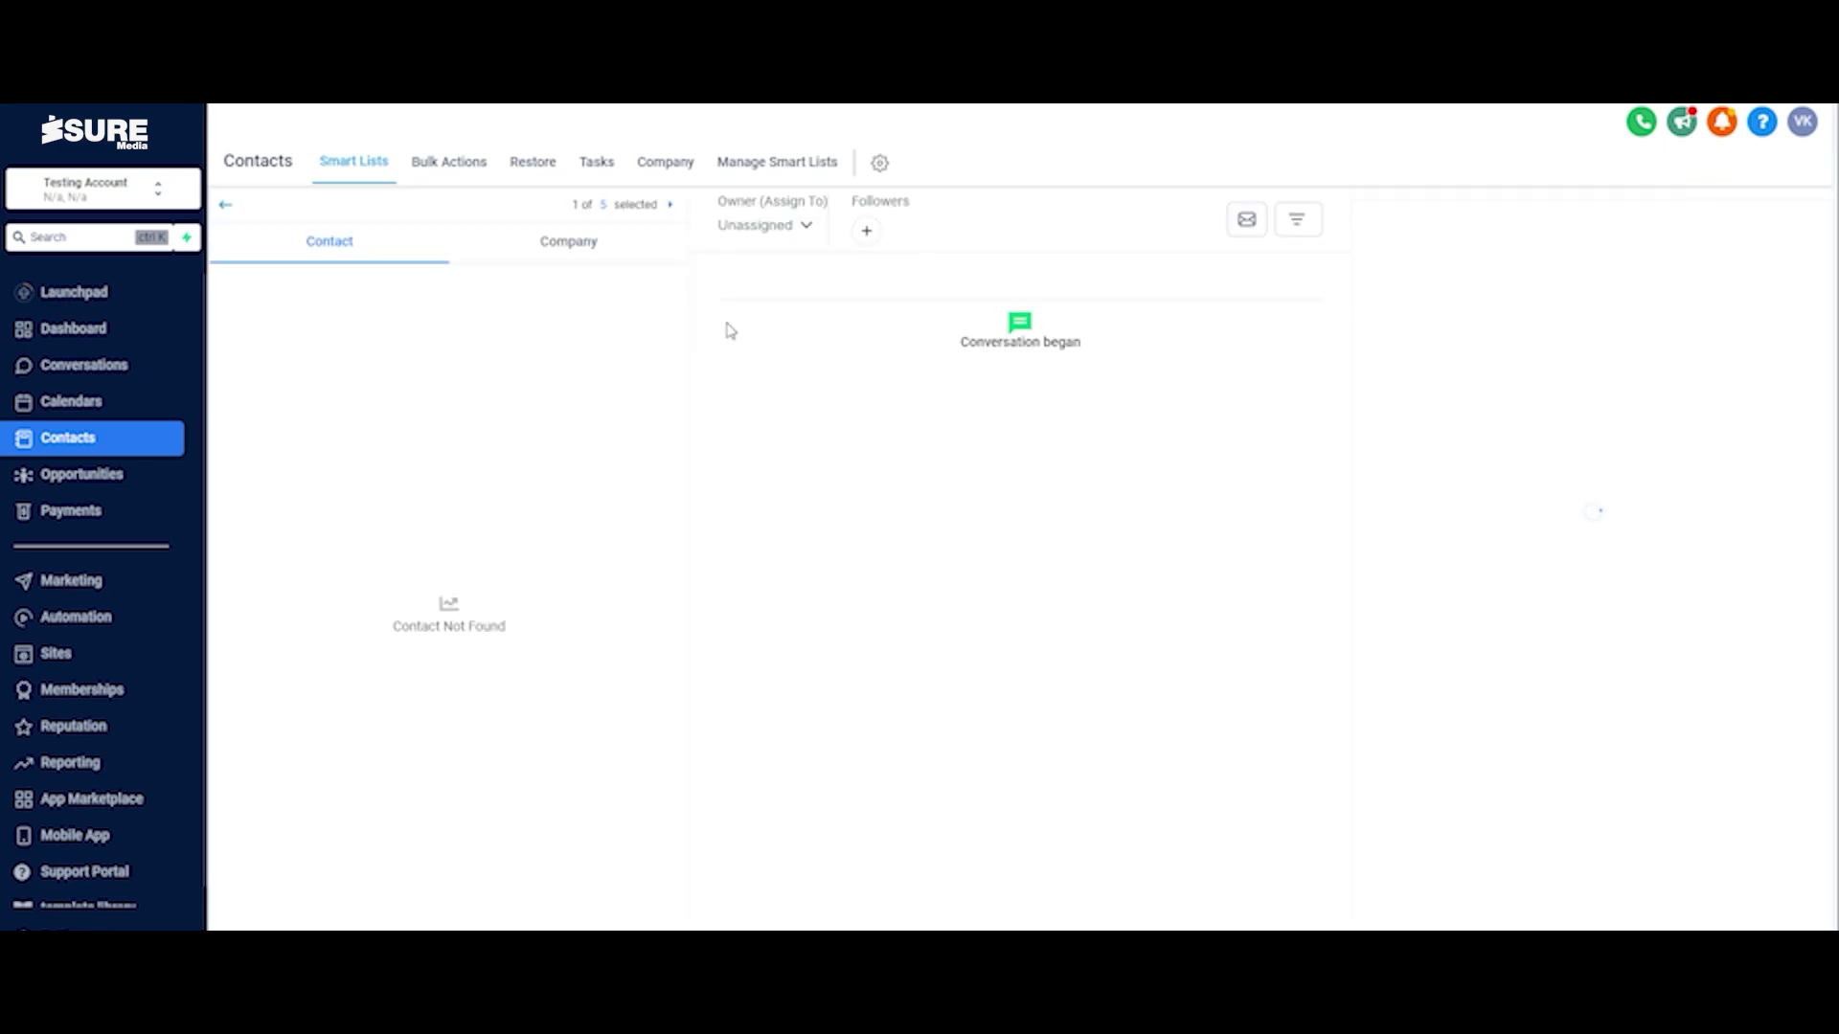